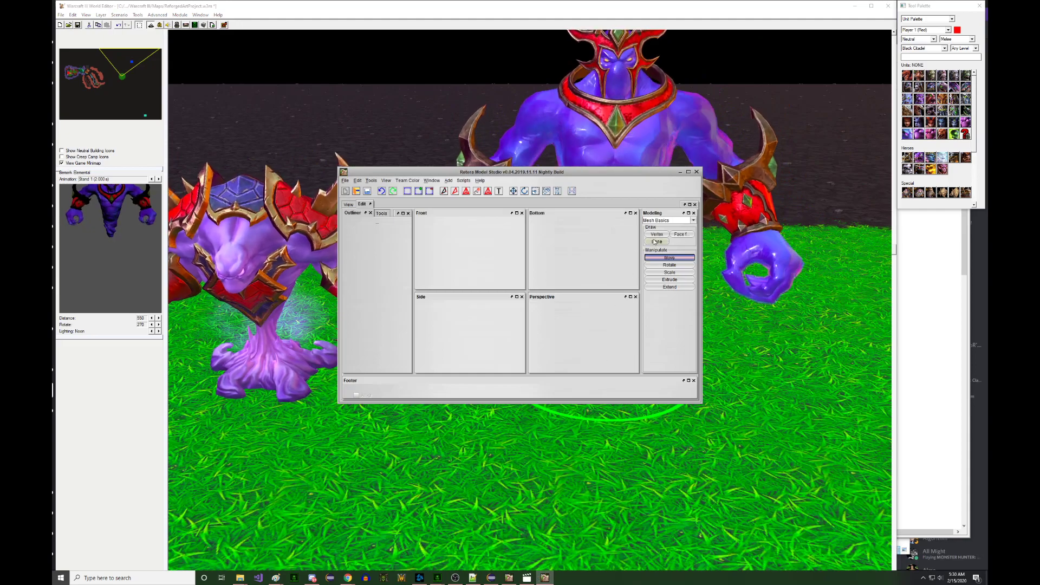
- Close the older Retera window, bring the current model studio forward, and toggle between Edit and Preview
left_click(696, 171)
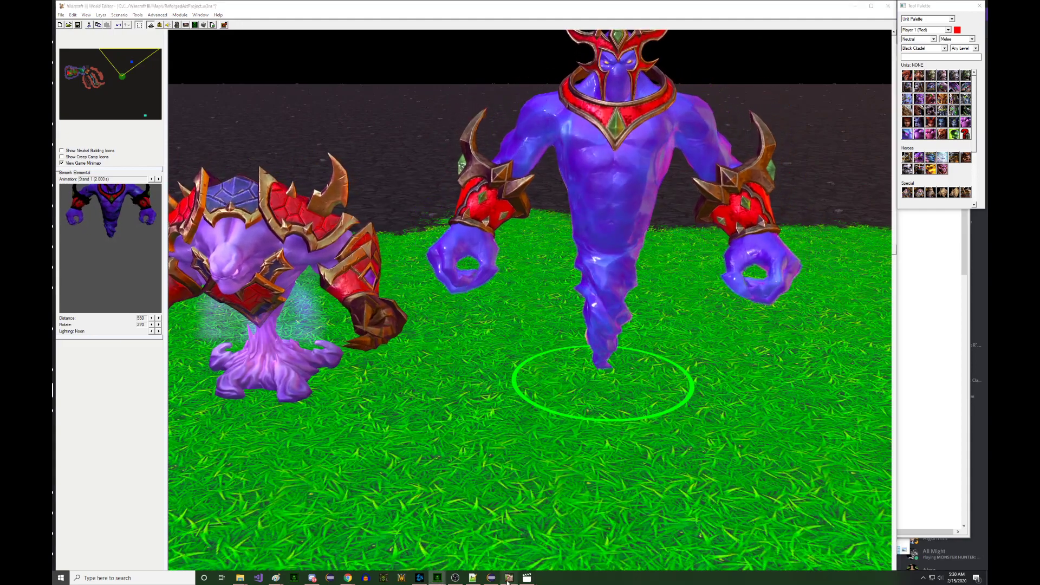
left_click(509, 578)
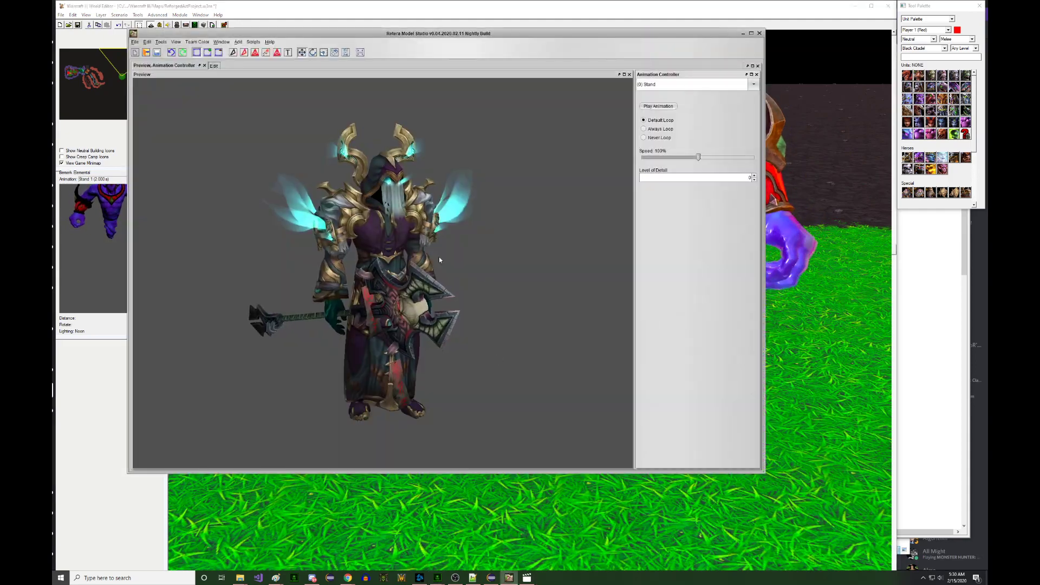
left_click(215, 65)
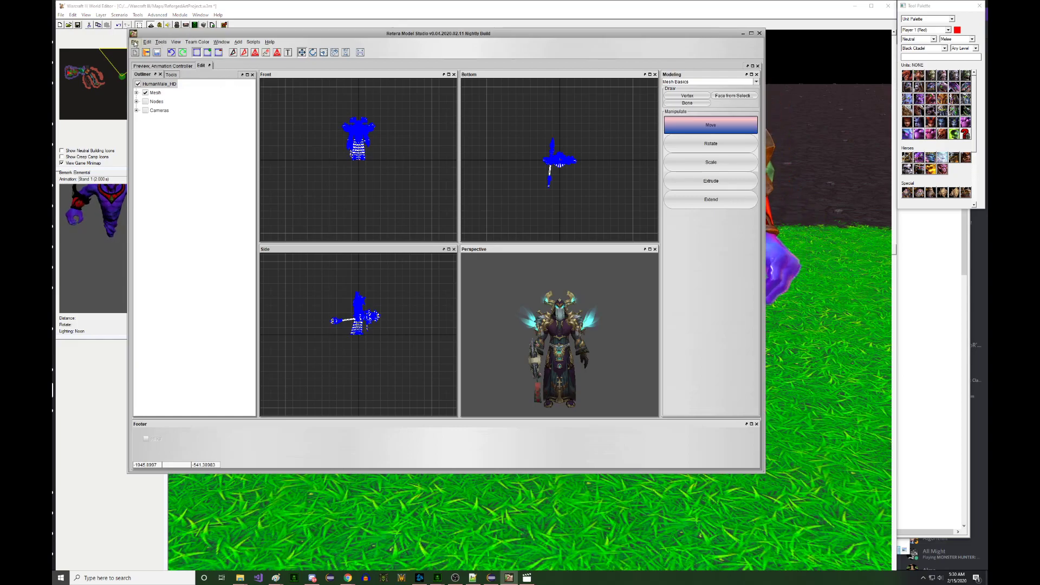
left_click(163, 66)
- Open the Unit Browser from Window > Browsers
left_click(221, 42)
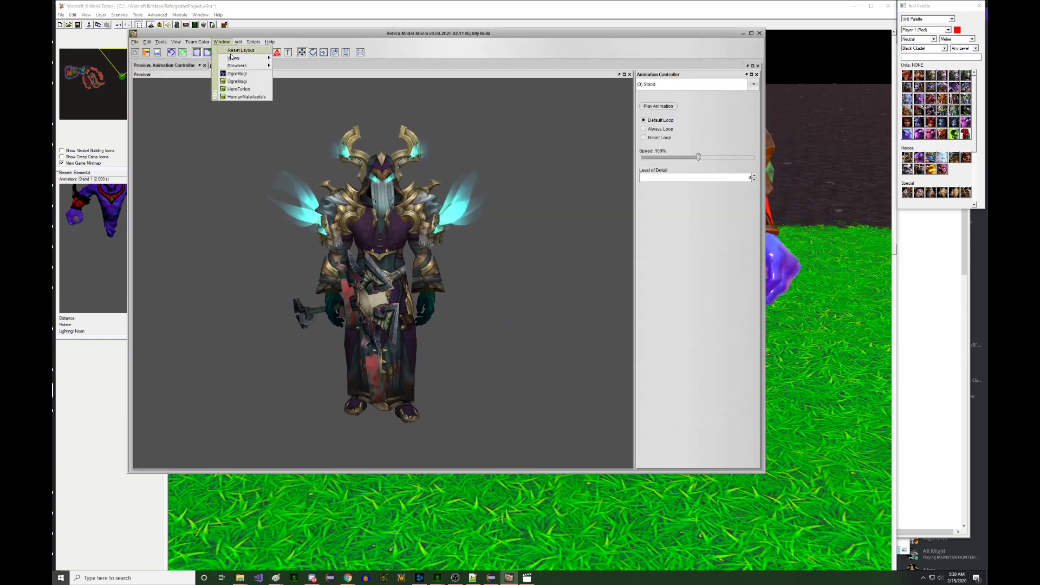
mouse_move(235, 66)
left_click(280, 71)
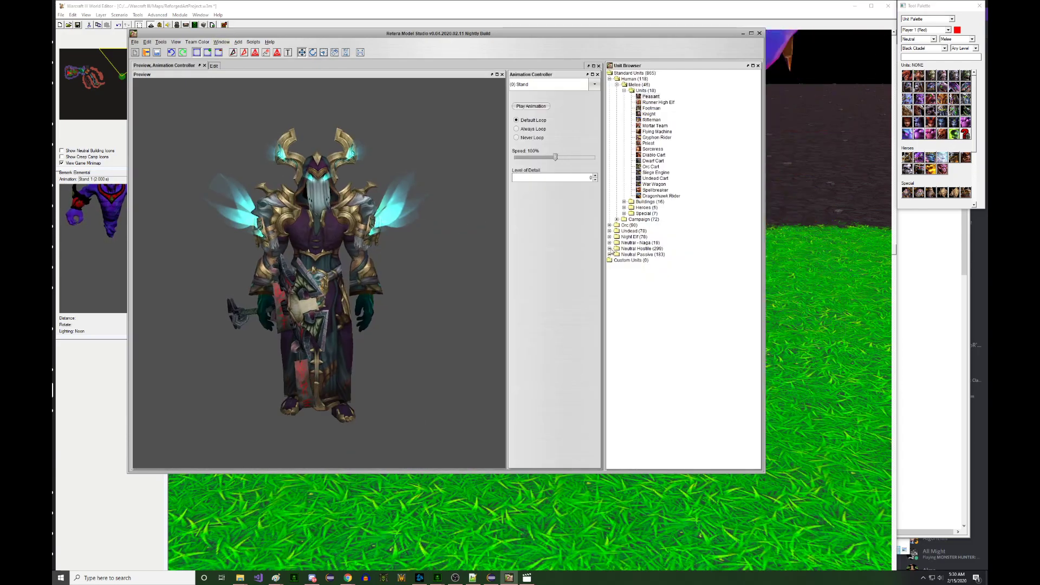
- Expand Neutral Hostile in the Unit Browser and load the Berserk Elemental into the preview
double_click(656, 249)
scroll(681, 230, "down", 20)
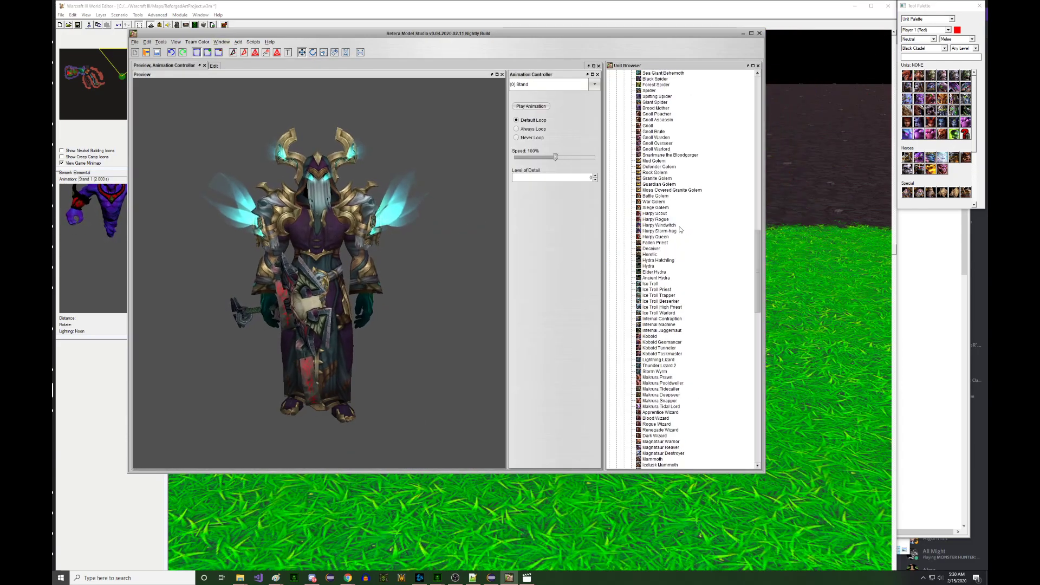
scroll(758, 232, "up", 5)
left_click_drag(760, 228, 755, 168)
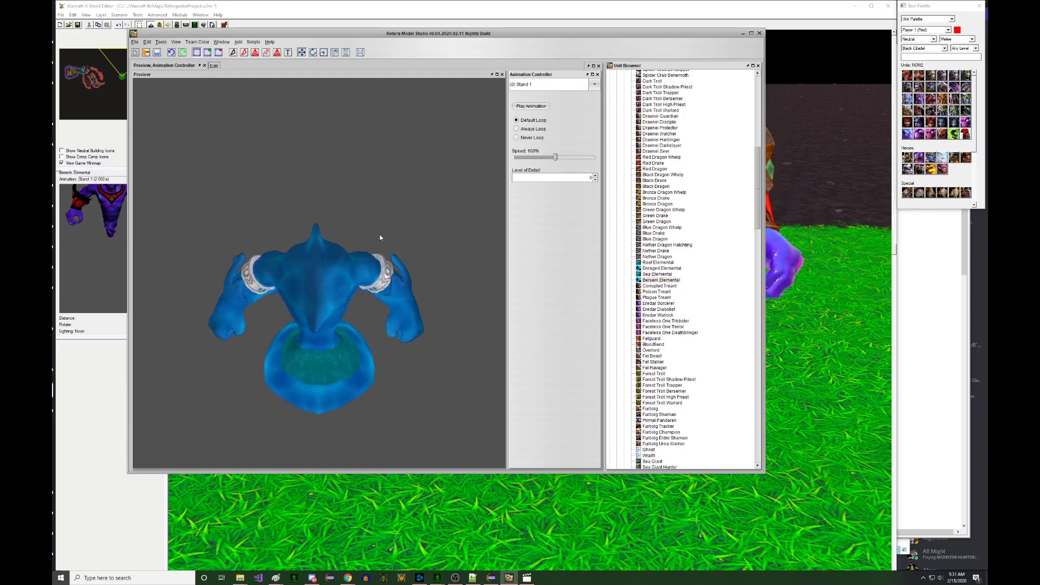
- Zoom and orbit the preview to view the Berserk Elemental from other angles
scroll(342, 241, "up", 5)
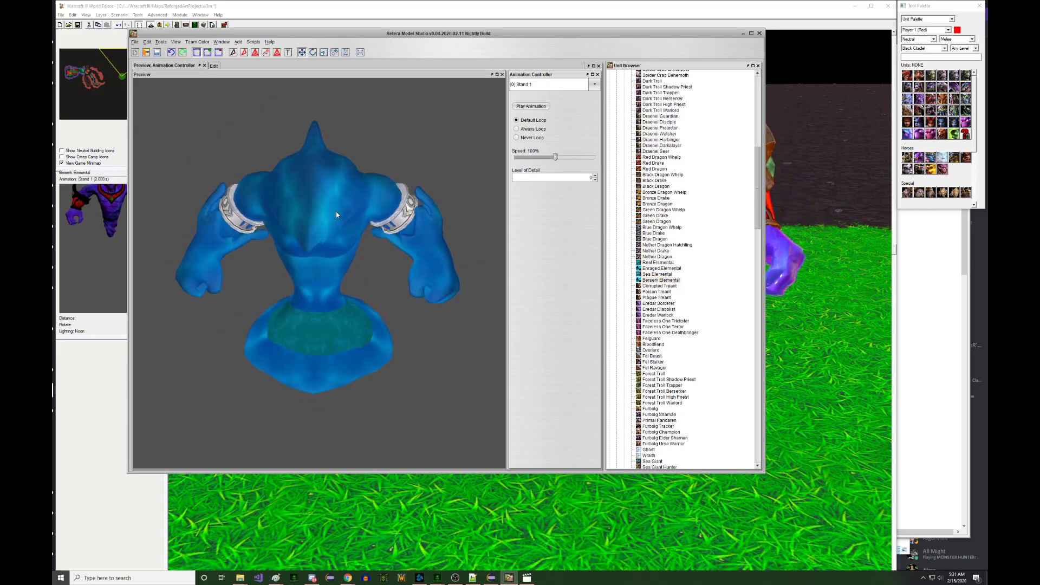
middle_click_drag(336, 195, 334, 174)
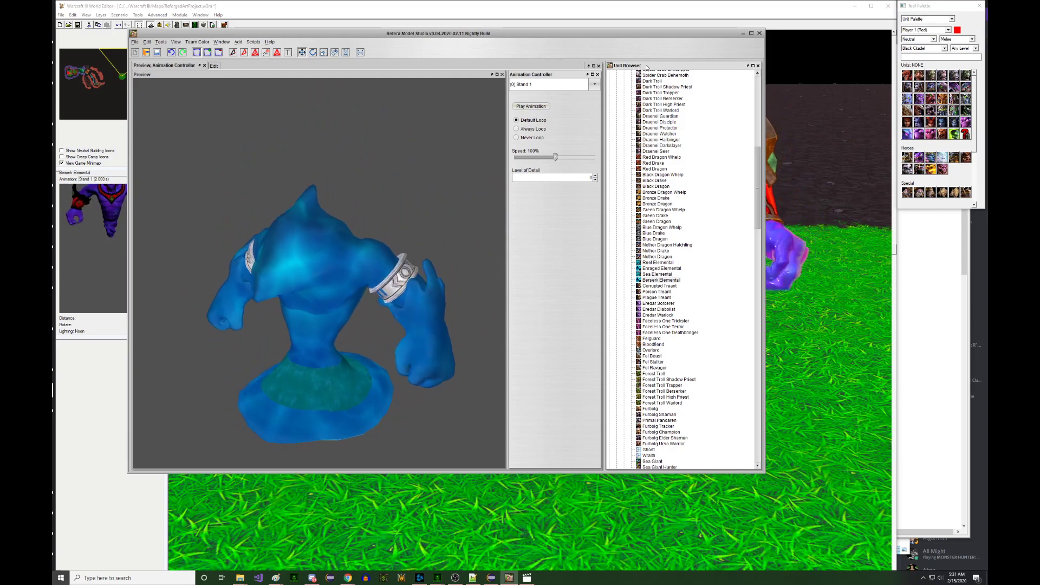
left_click(221, 43)
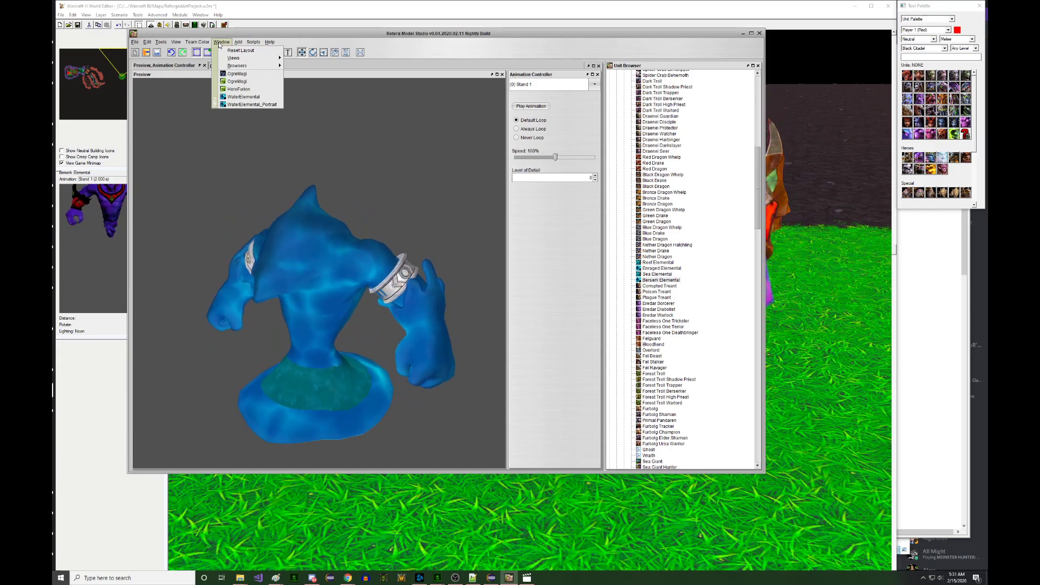
- Open the Data Browser and expand war3.w3mod > _hd.w3mod > units > creeps
mouse_move(251, 66)
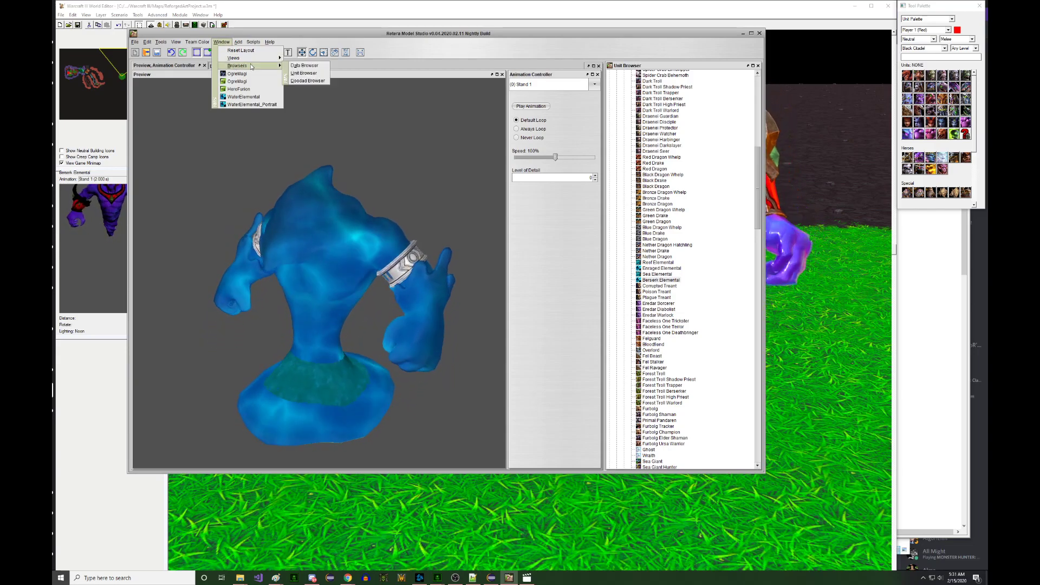
left_click(303, 66)
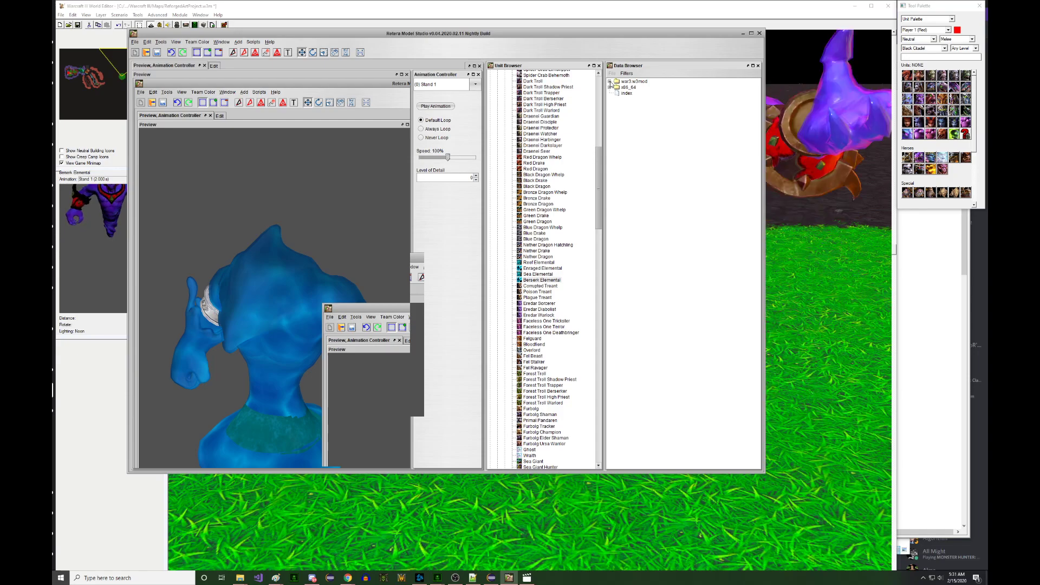
left_click(610, 82)
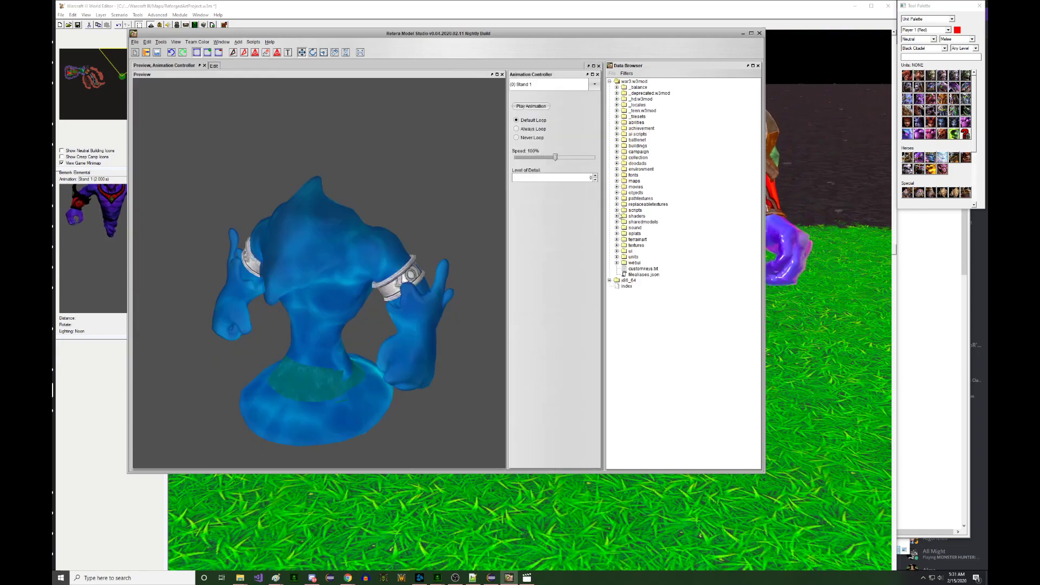
left_click(616, 99)
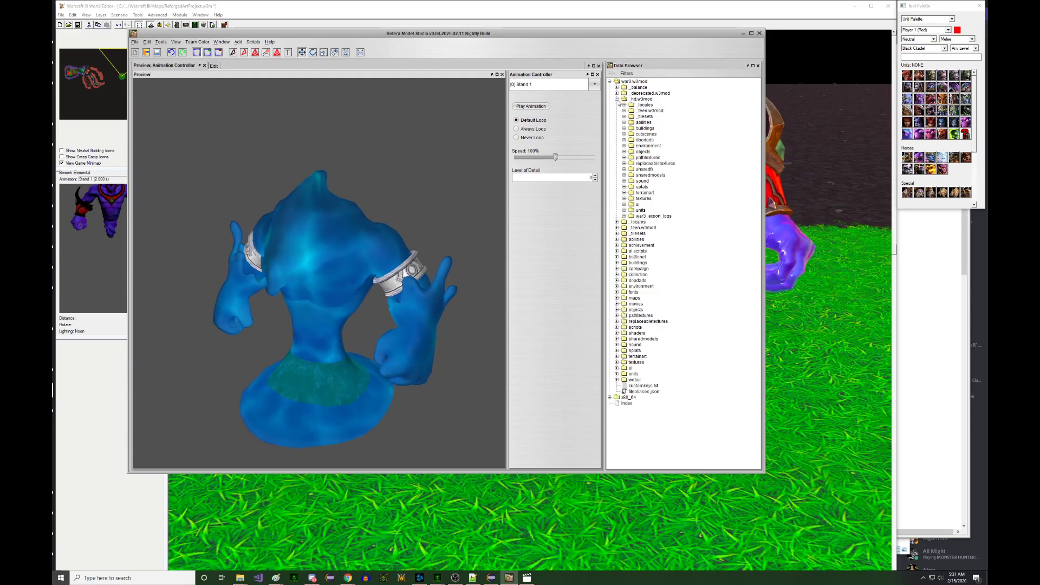
left_click(624, 210)
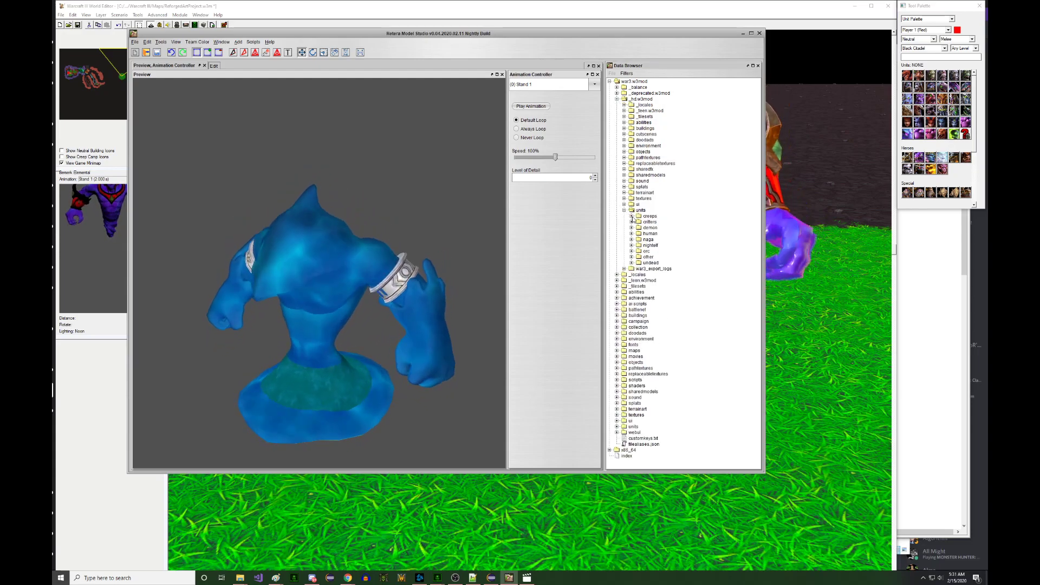
left_click(631, 216)
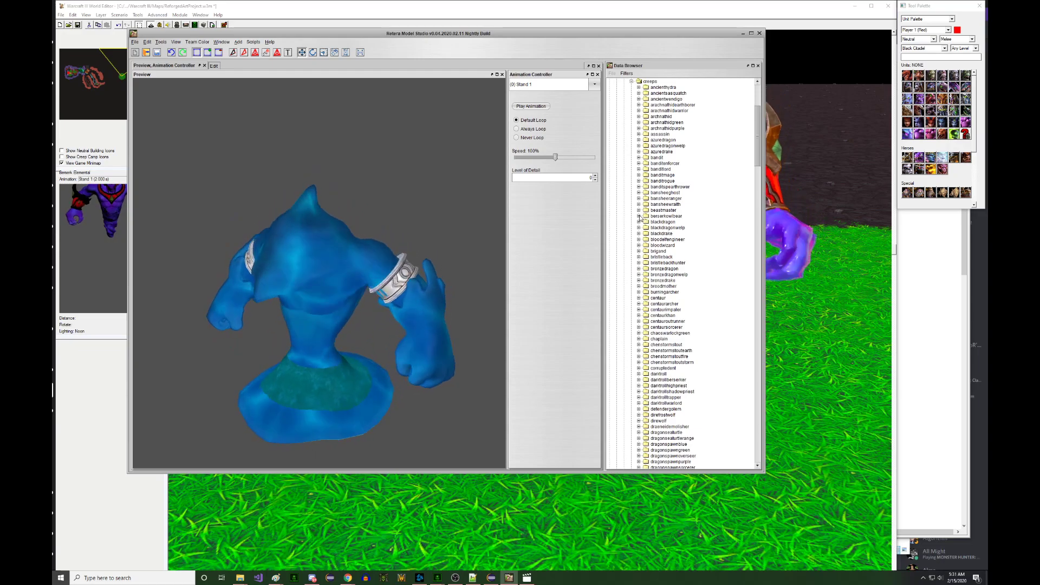
- Scroll through the creeps model folders, then bring the World Editor forward
left_click_drag(755, 143, 763, 170)
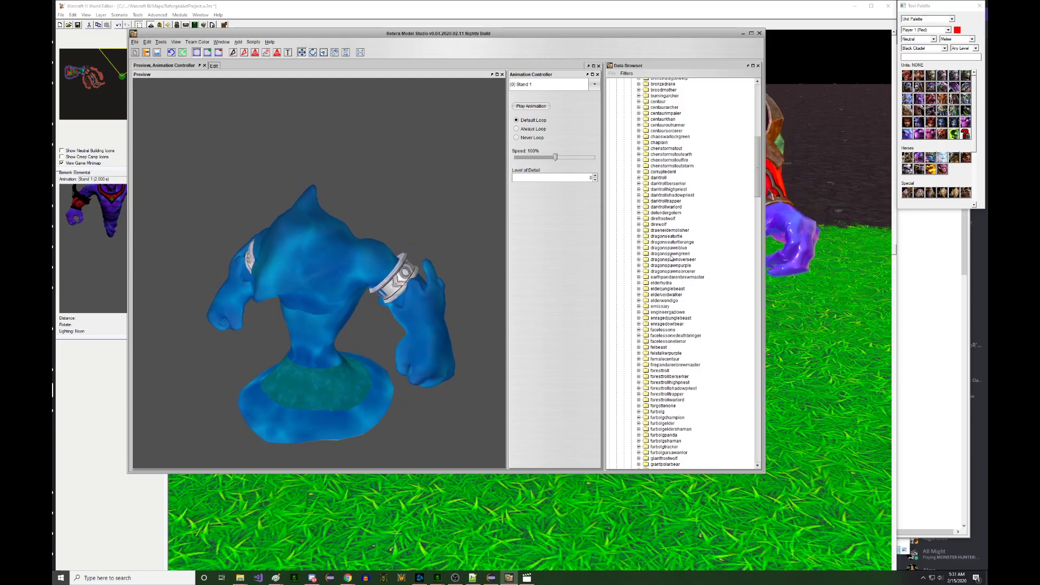
scroll(653, 267, "down", 1)
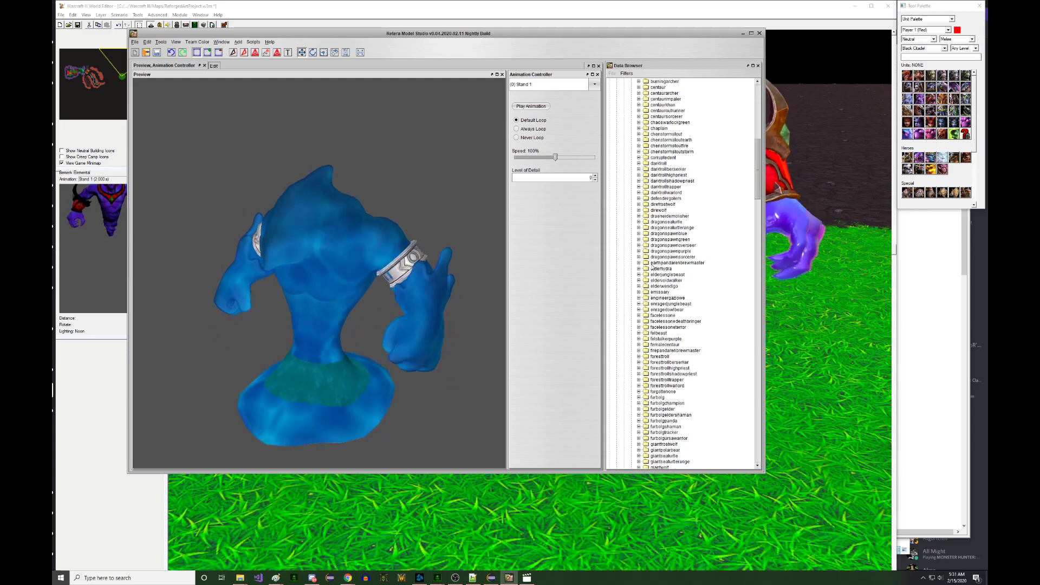
left_click(798, 237)
- In the Object Editor, read the Berserk Elemental's Art - Model File path without changing it
left_click(178, 25)
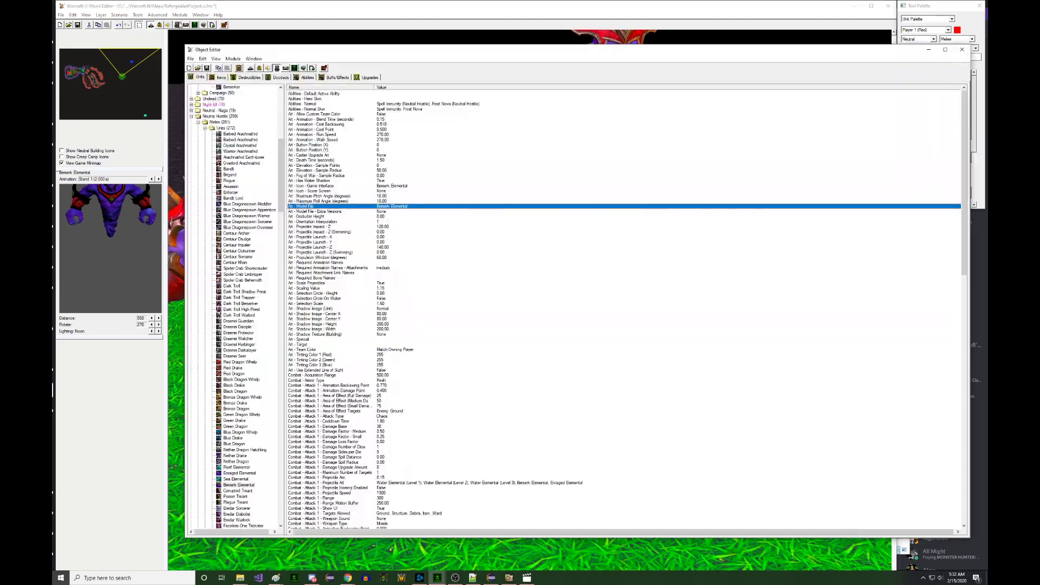
left_click(371, 232)
left_click(414, 211)
double_click(415, 206)
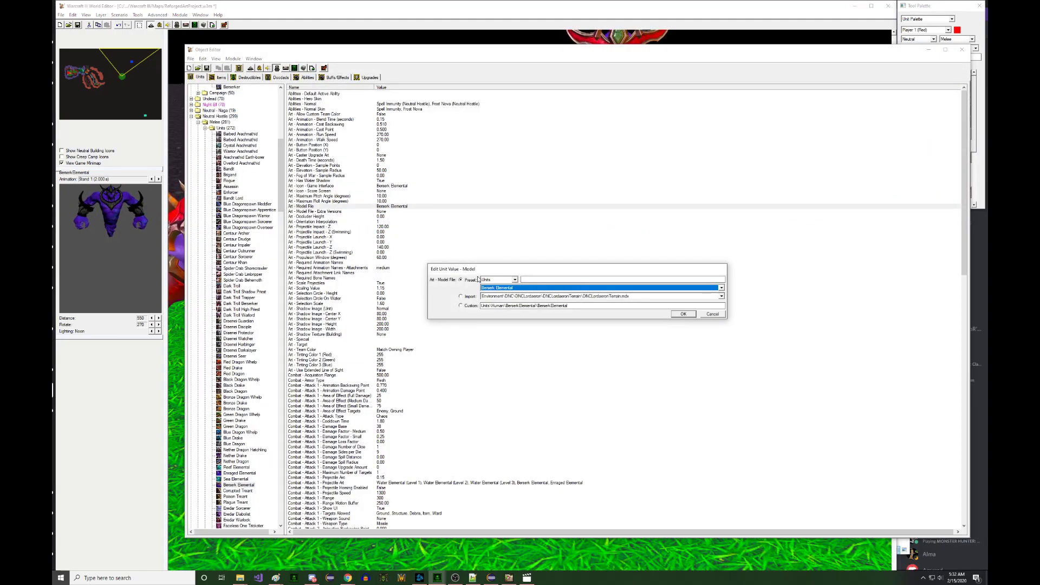
key("Escape")
- Return from the World Editor to Retera Model Studio's Data Browser
left_click(126, 231)
left_click(510, 580)
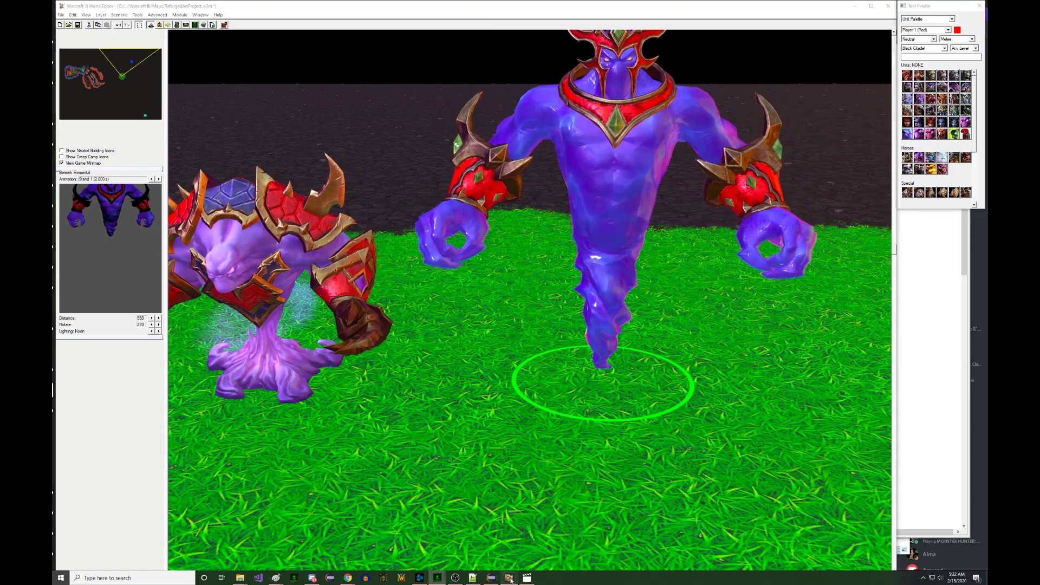
scroll(634, 216, "up", 10)
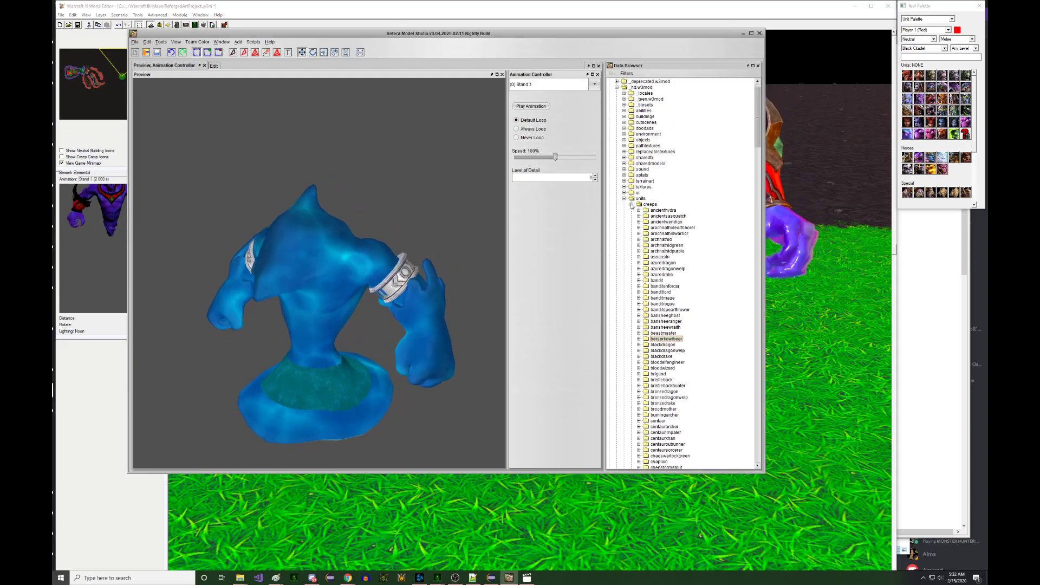
- Collapse creeps and load human > berserkelemental > berserkelemental.mdx into the preview
left_click(632, 204)
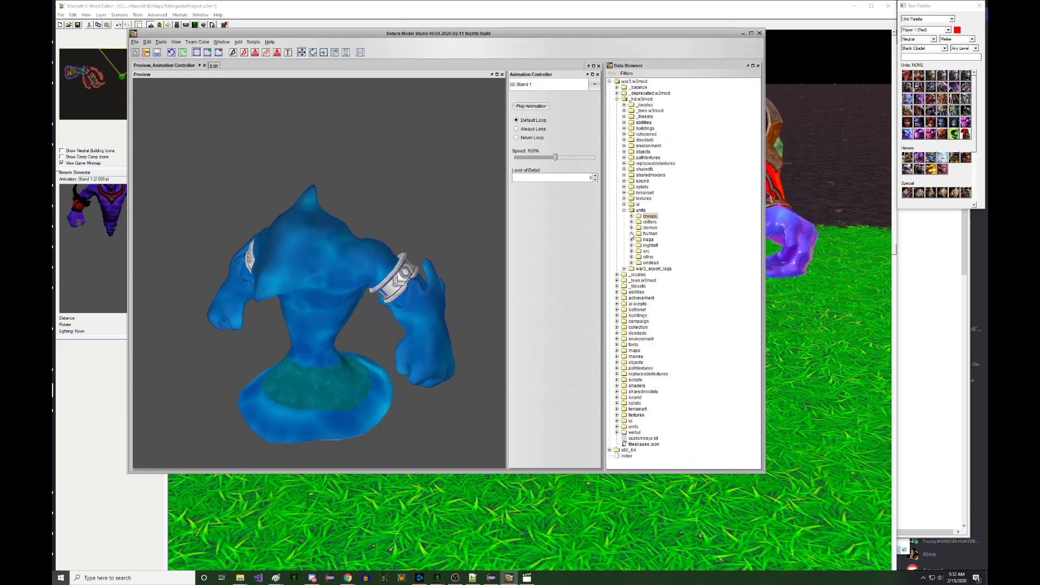
left_click(632, 234)
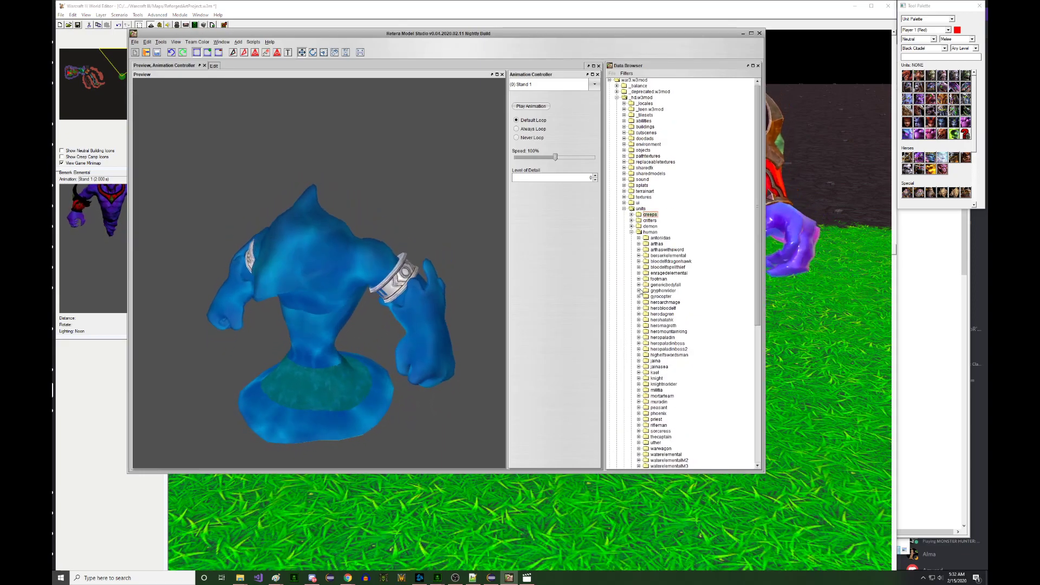
left_click(639, 255)
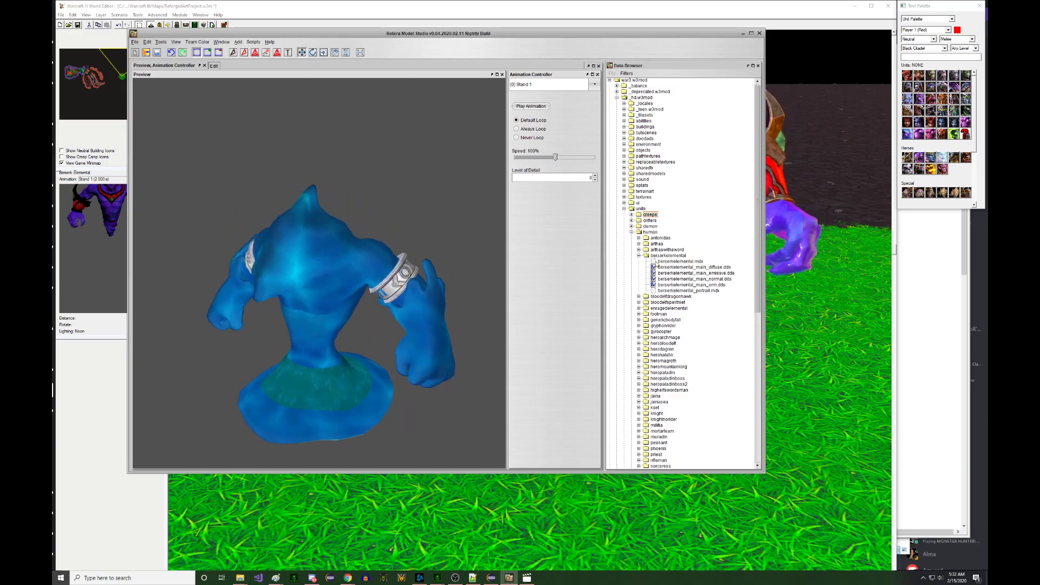
left_click(677, 261)
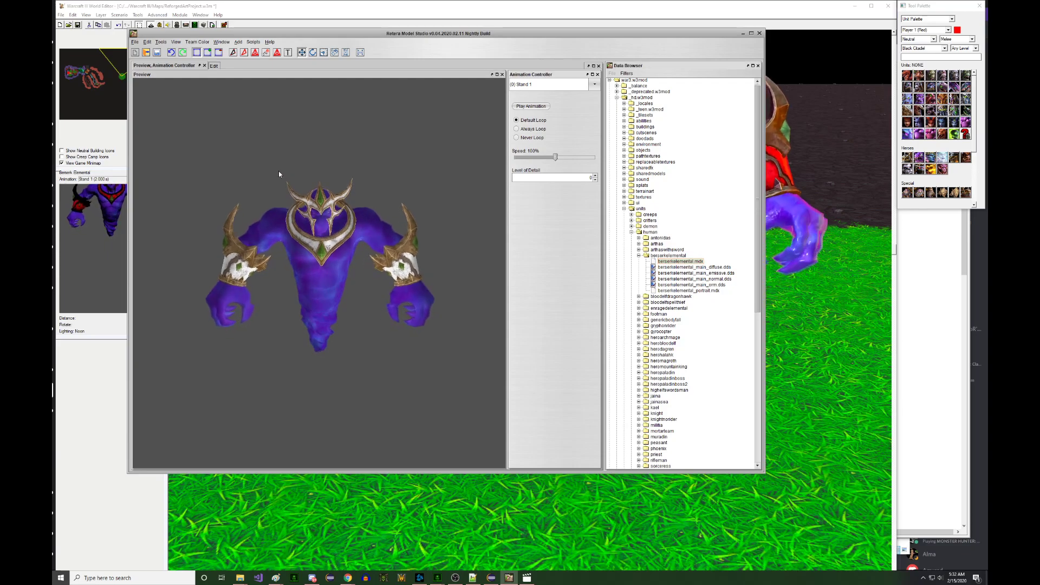
- Zoom the preview and inspect the model's purple mesh in the Edit view
scroll(284, 161, "up", 3)
scroll(276, 156, "down", 5)
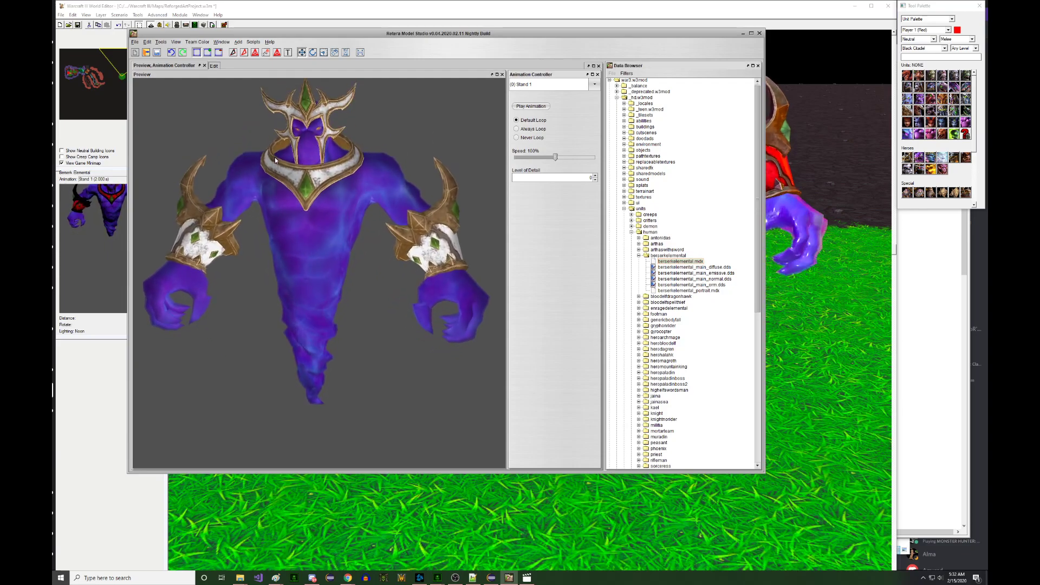
left_click(214, 65)
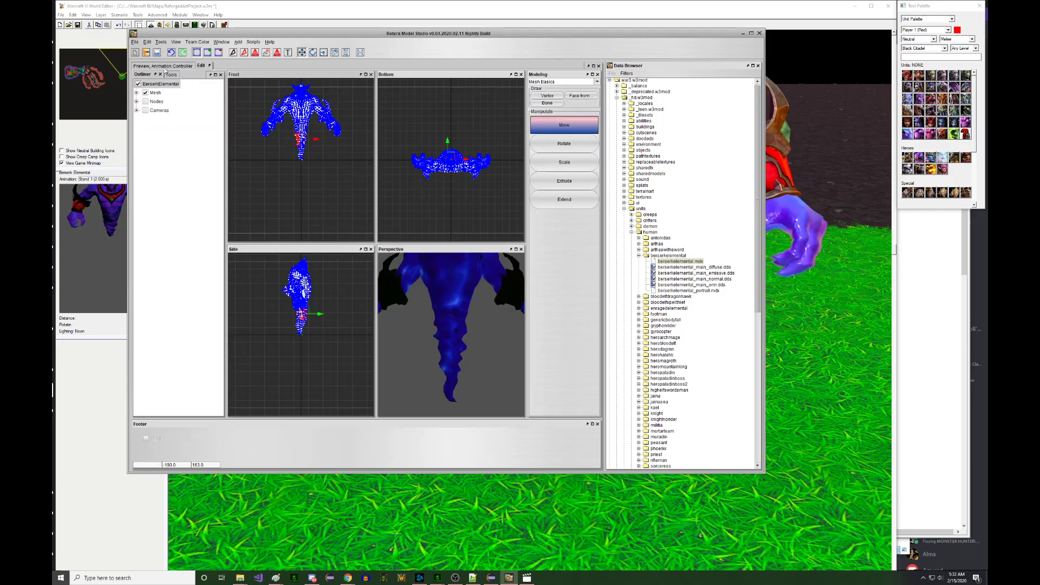
left_click(162, 66)
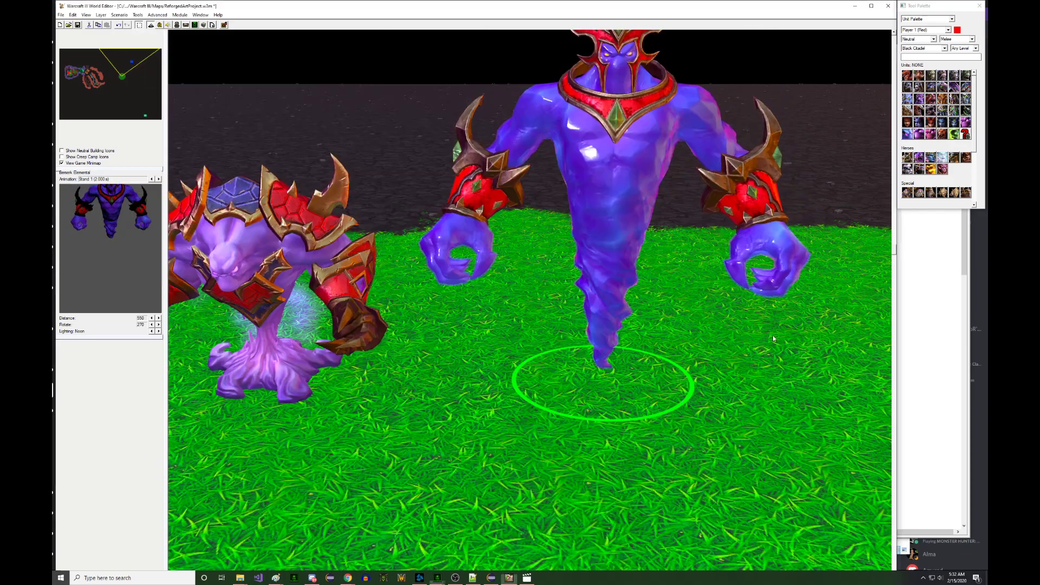
left_click(765, 334)
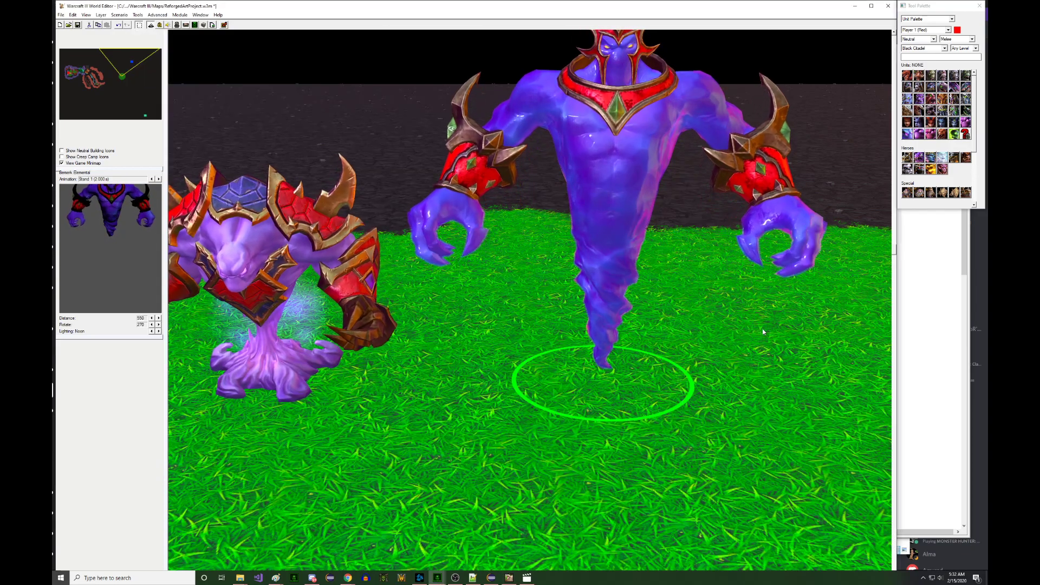
left_click(510, 577)
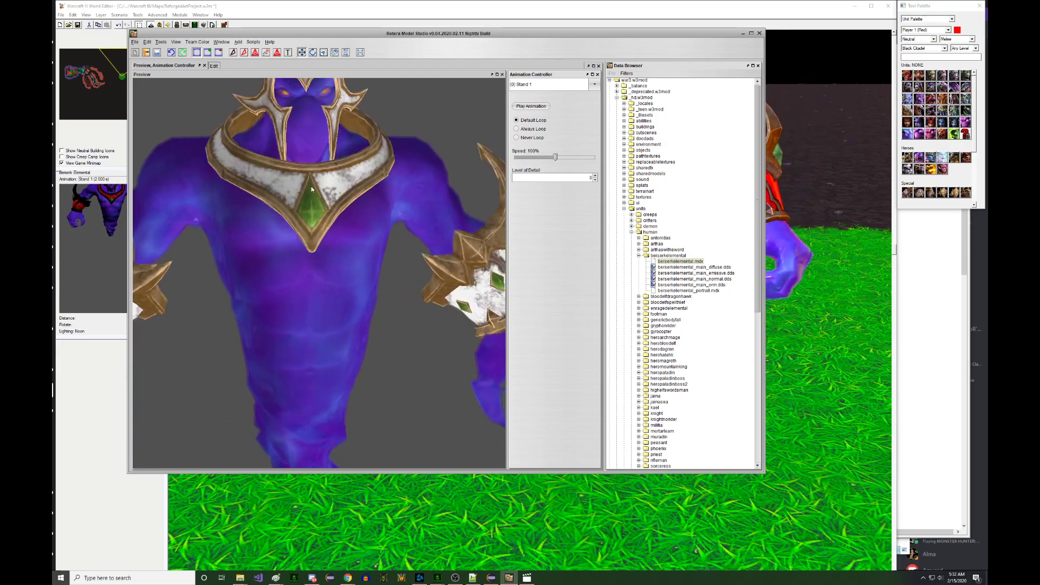
scroll(303, 178, "down", 4)
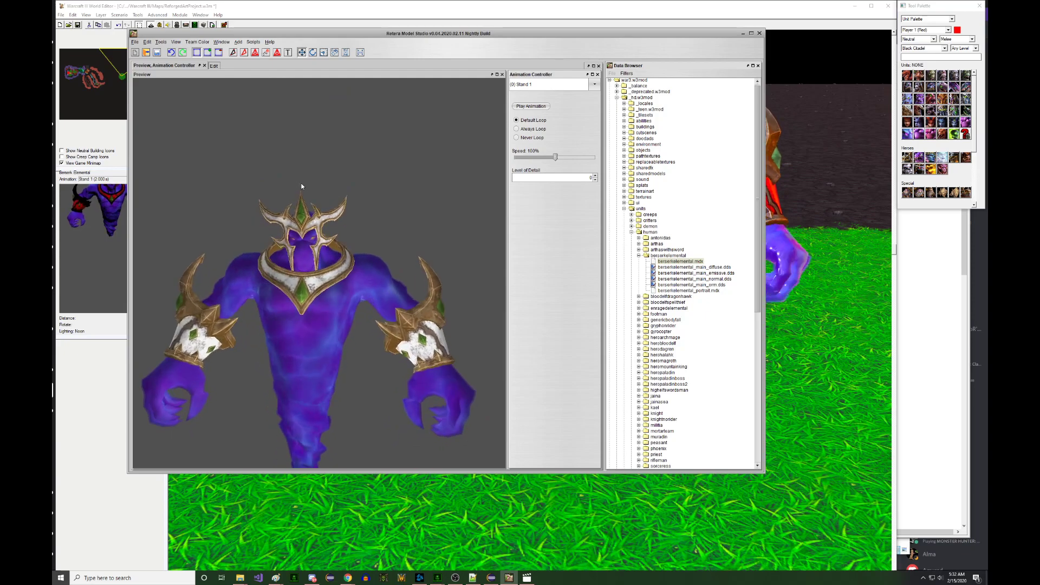
left_click(214, 66)
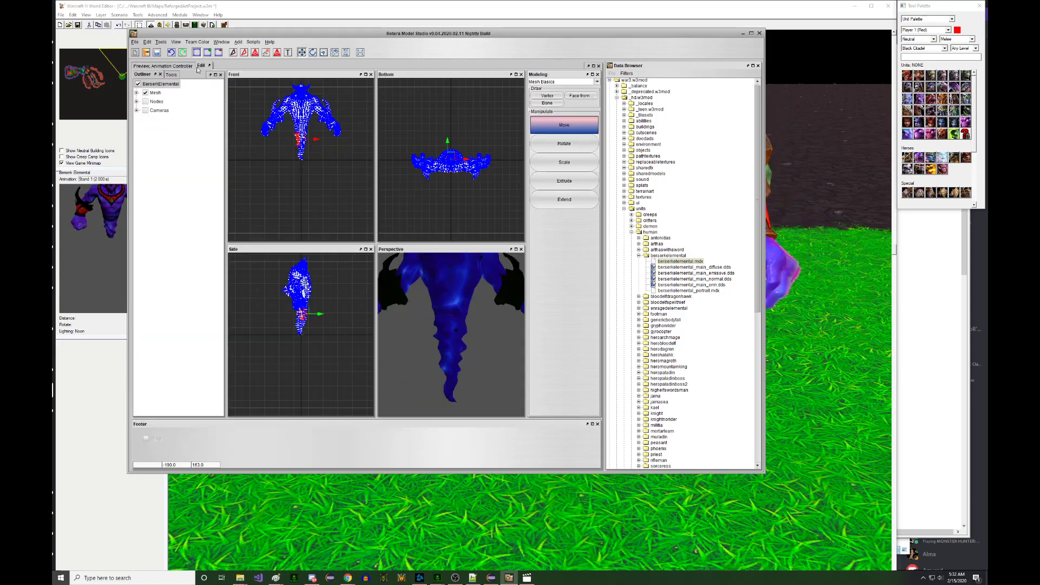
left_click(155, 65)
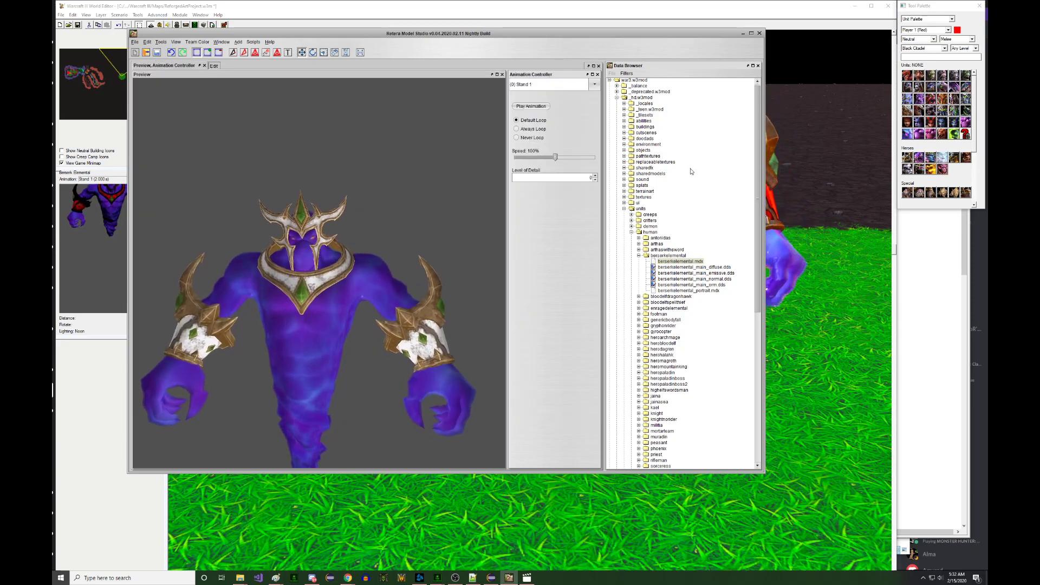
left_click(791, 223)
right_click_drag(347, 238, 666, 216)
left_click(650, 233)
right_click_drag(346, 220, 282, 222)
left_click(449, 222)
mouse_move(682, 222)
right_mouse_down()
mouse_move(392, 228)
mouse_move(875, 228)
right_mouse_up()
scroll(392, 228, "down", 1)
mouse_move(578, 227)
right_mouse_down()
mouse_move(302, 226)
mouse_move(483, 239)
right_mouse_up()
right_click_drag(744, 140, 729, 144)
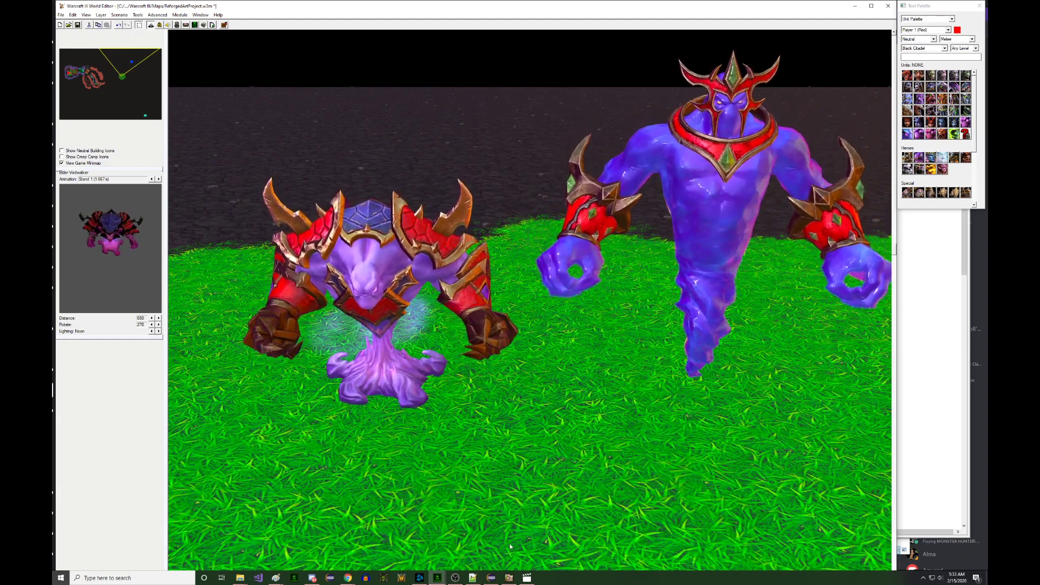
left_click(509, 578)
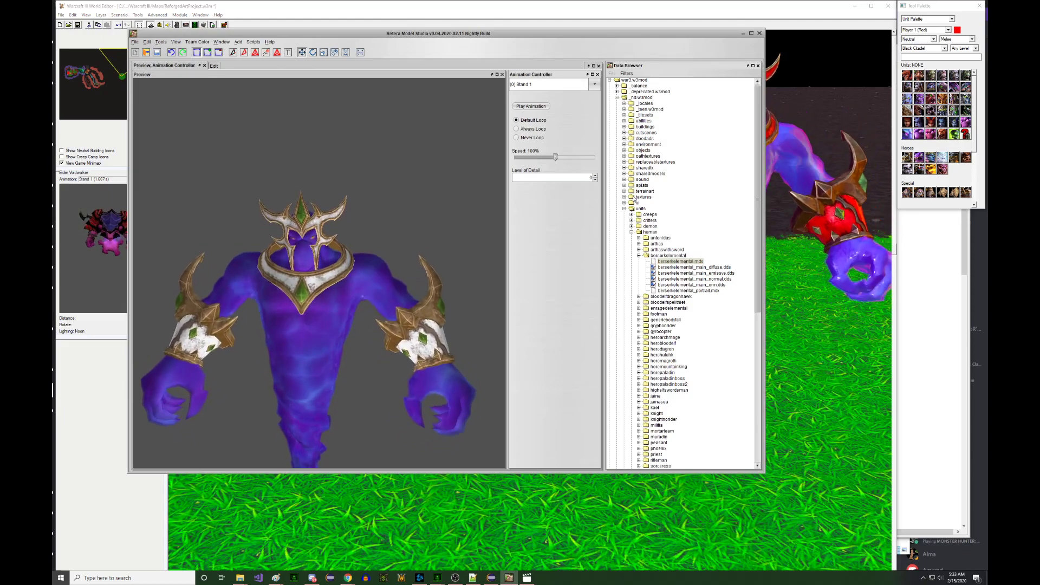
- Open units > creeps > greatervoidwalker > greatervoidwalker.mdx and show its mesh in the Edit view
left_click(632, 214)
left_click_drag(758, 122, 759, 181)
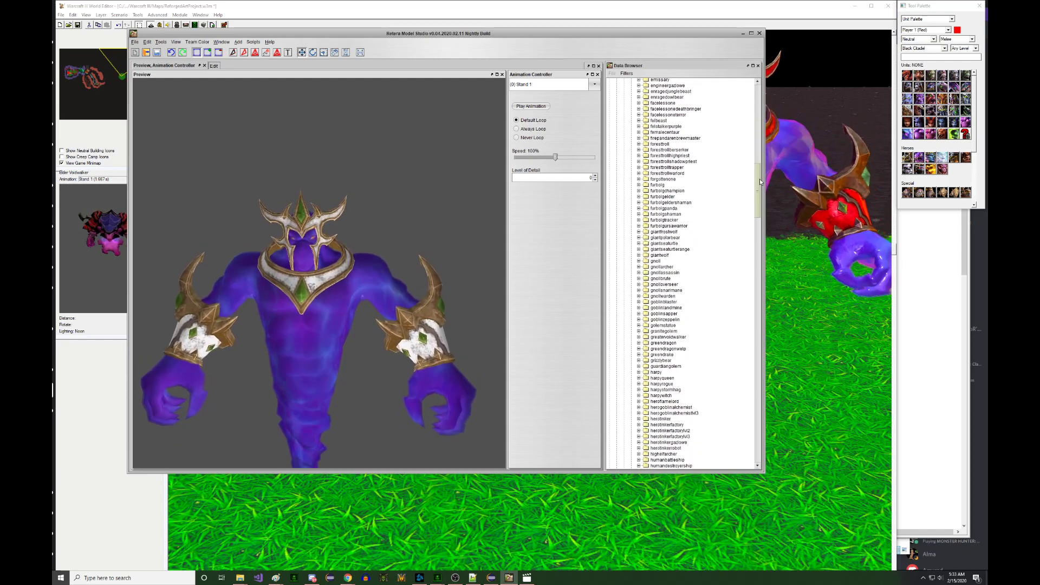
double_click(648, 338)
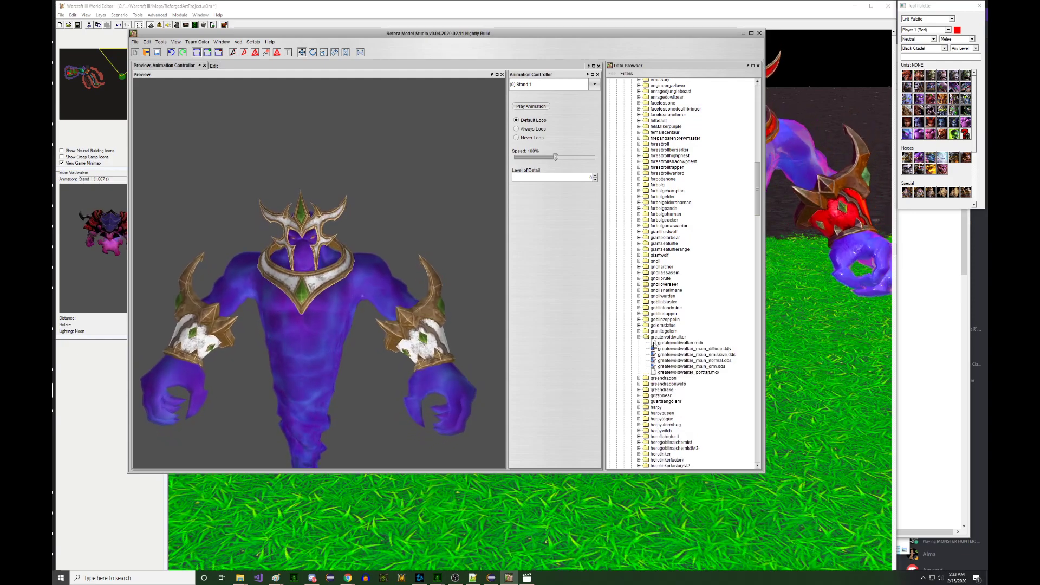
left_click(661, 344)
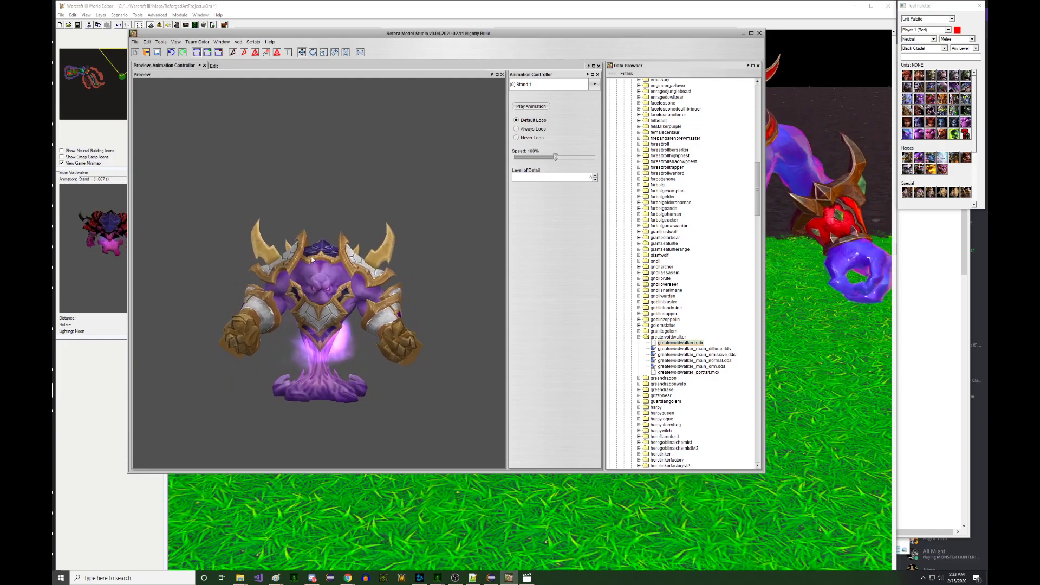
scroll(309, 251, "up", 5)
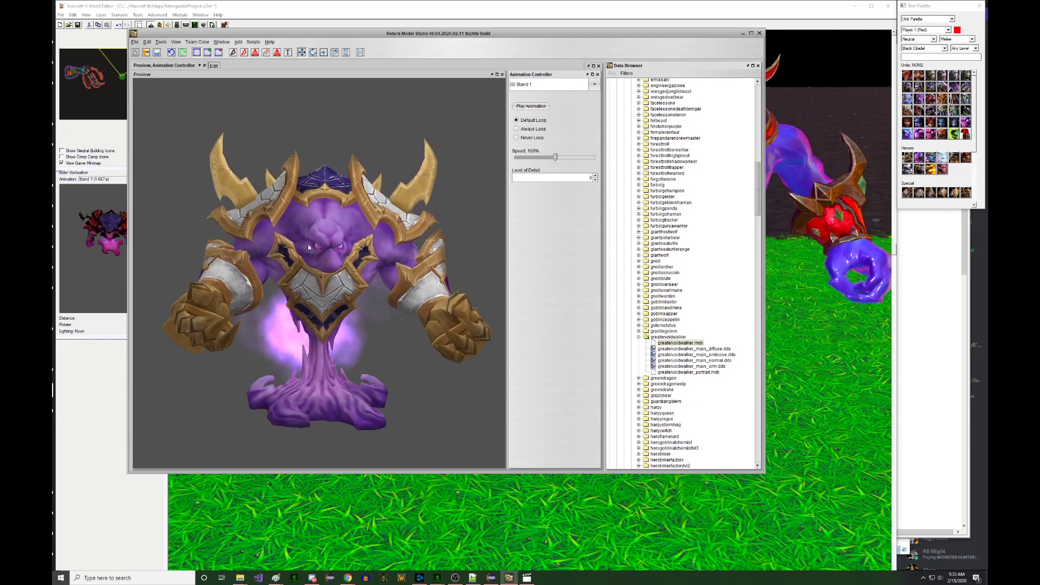
left_click(212, 66)
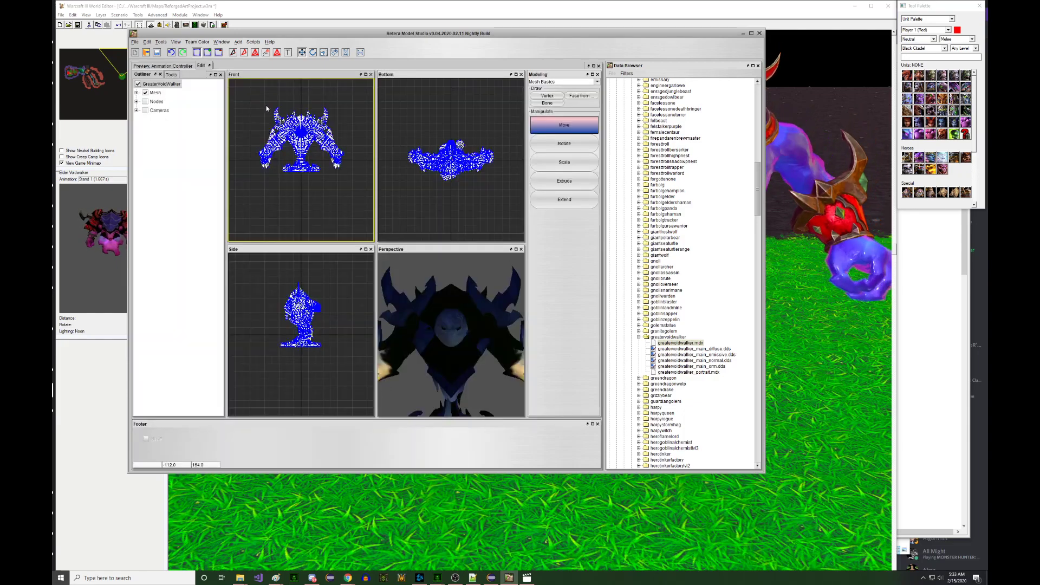
- Show only the body, armor and lower-detail geosets, box-select their vertices in Front view, and delete them
scroll(263, 106, "up", 2)
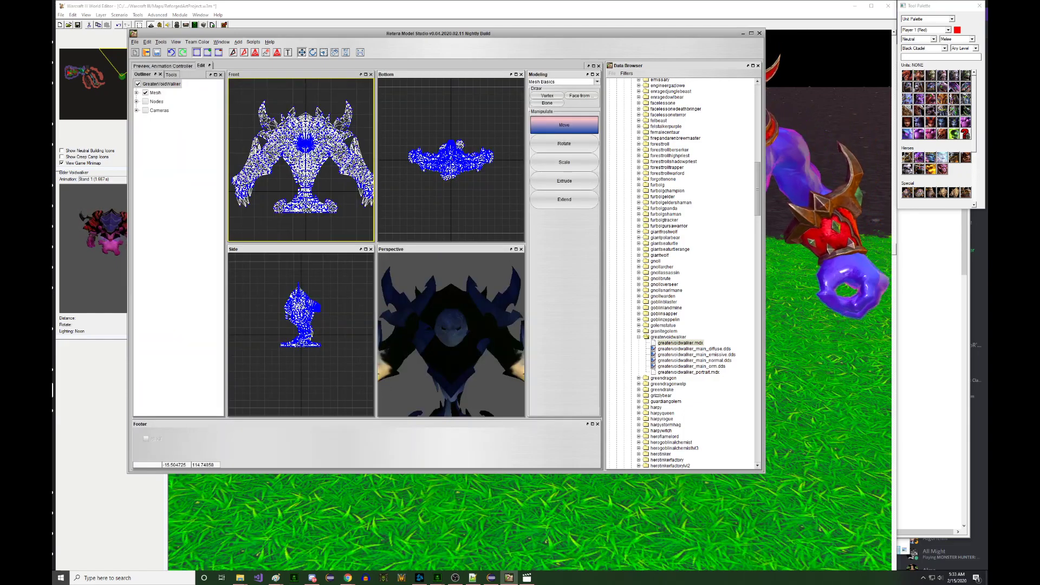
left_click(155, 95)
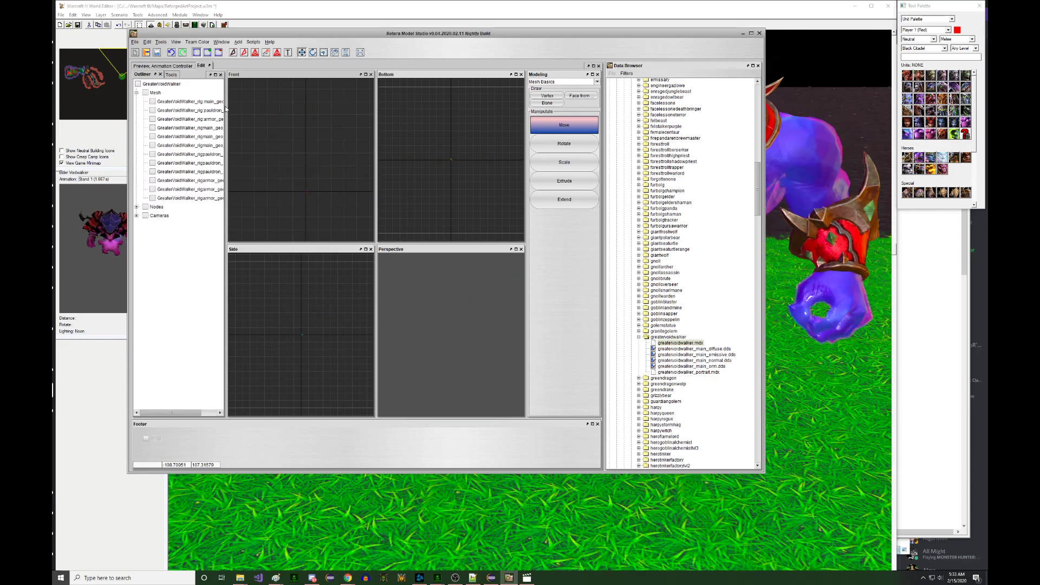
left_click_drag(227, 104, 276, 105)
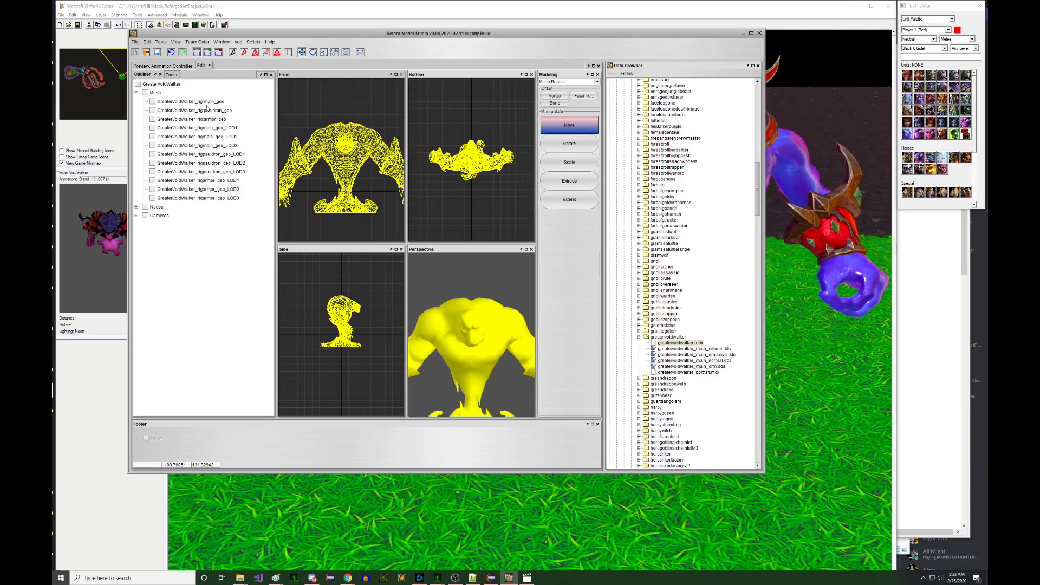
left_click(208, 110)
left_click(207, 110)
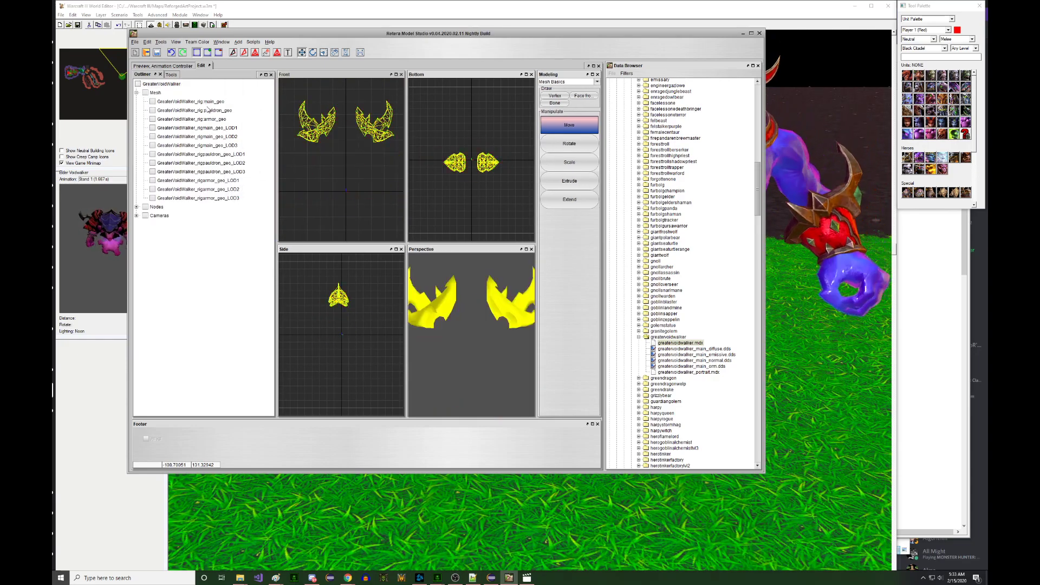
left_click(208, 103)
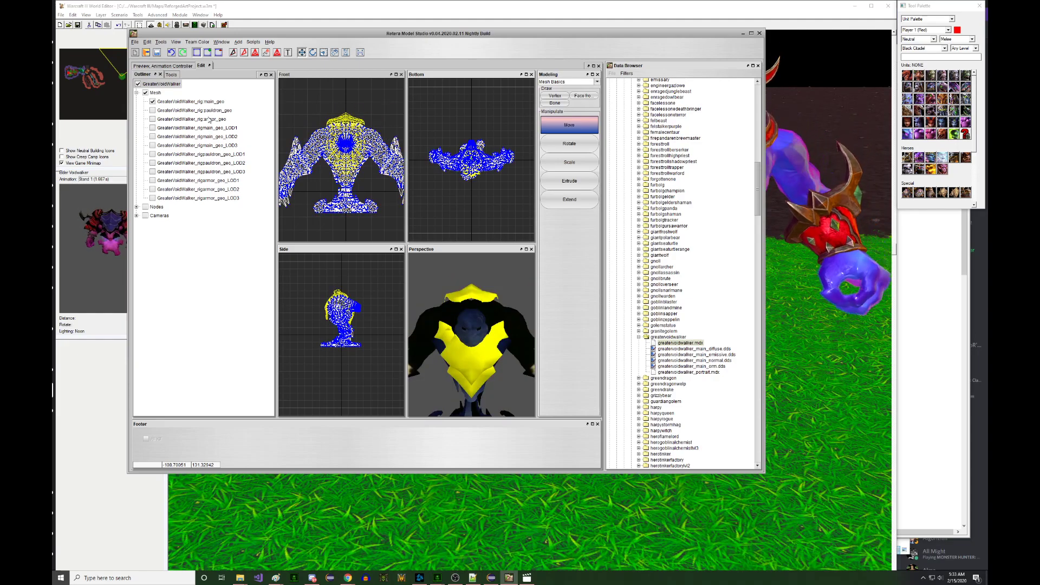
left_click(209, 120)
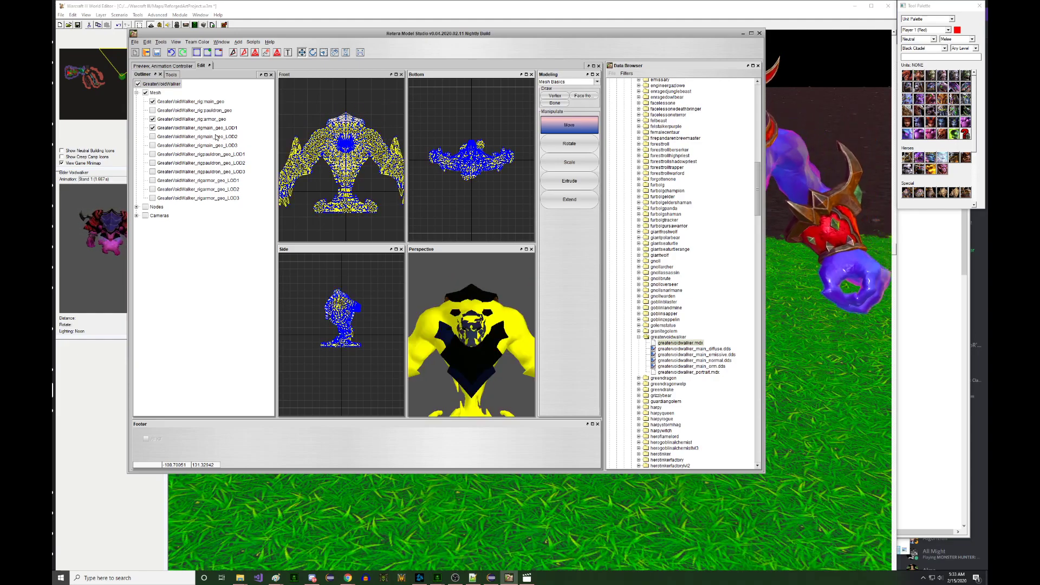
left_click(215, 145)
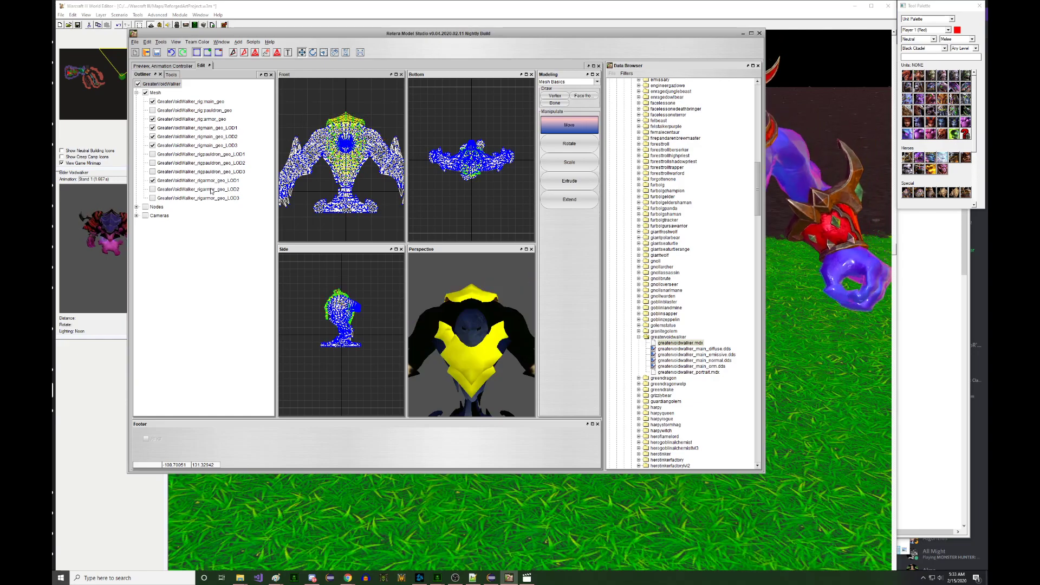
left_click_drag(286, 109, 403, 224)
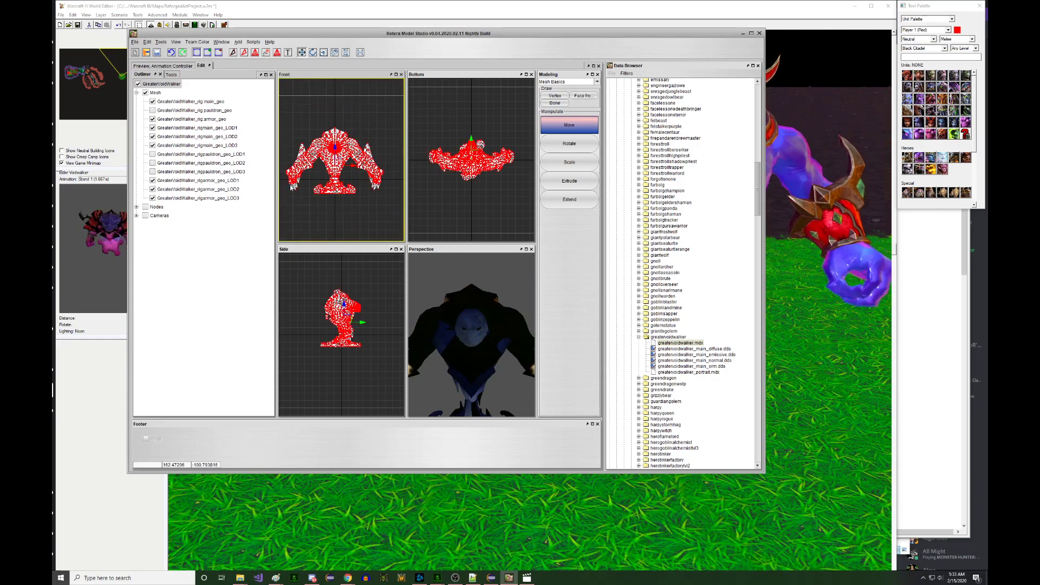
key("Delete")
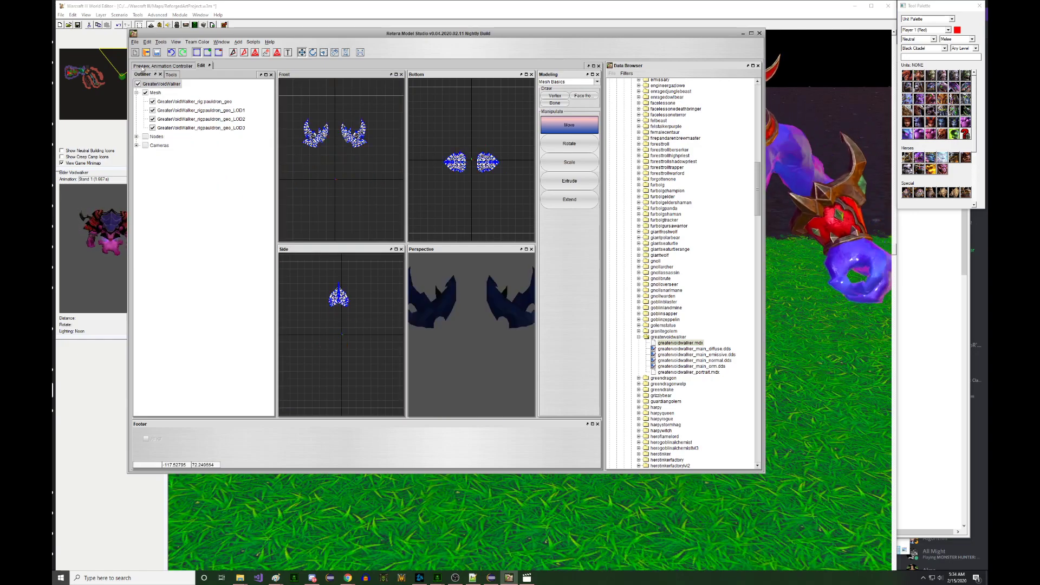
- Preview the remaining pauldrons, then switch to the BerserkElemental model from the Window menu
left_click(163, 66)
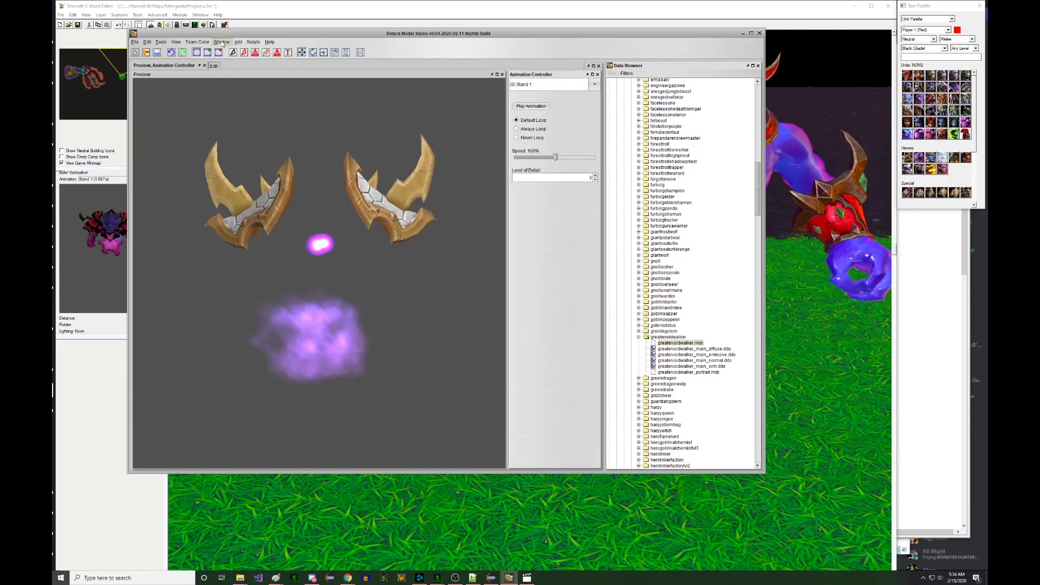
left_click(221, 42)
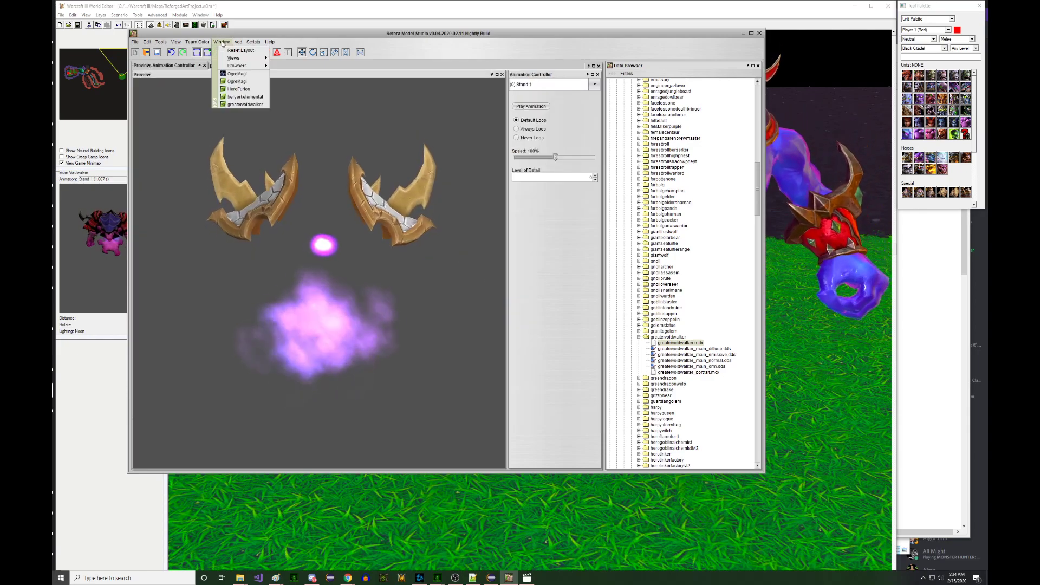
left_click(246, 97)
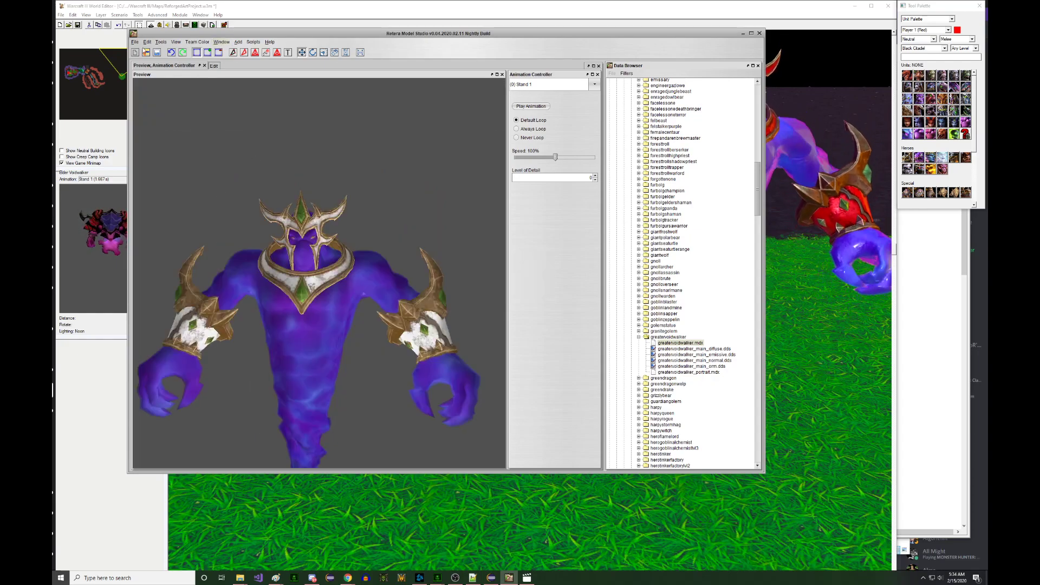
left_click(135, 42)
- Import from Workspace with GreaterVoidWalker selected as the source model
mouse_move(157, 83)
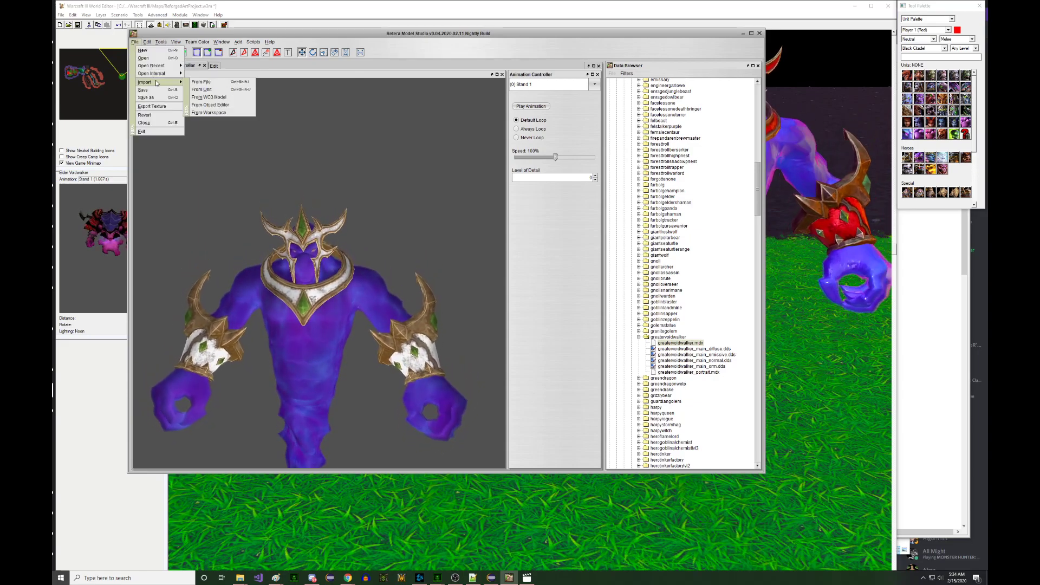
left_click(209, 112)
left_click(426, 260)
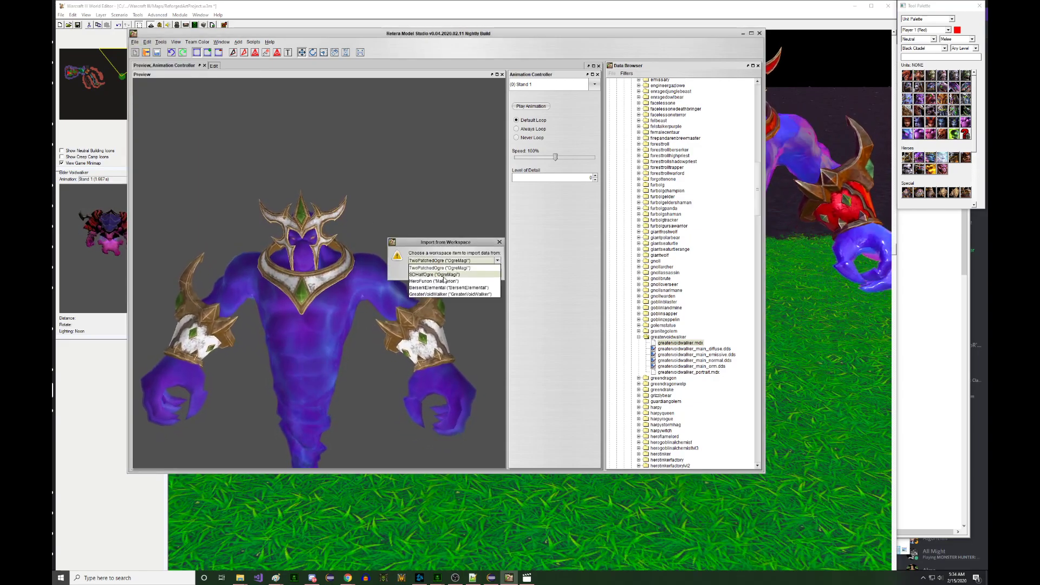
left_click(443, 288)
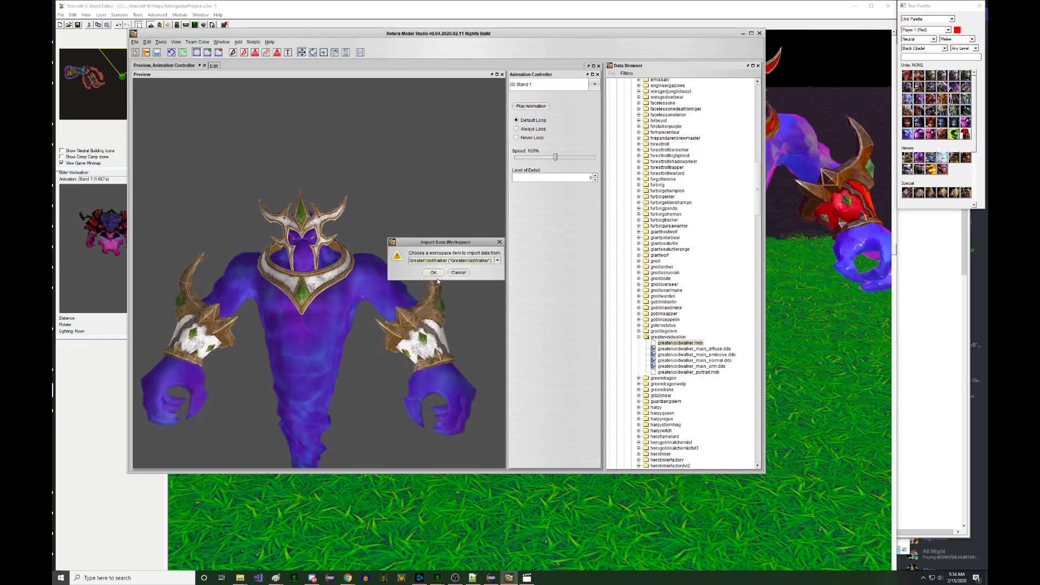
left_click(436, 272)
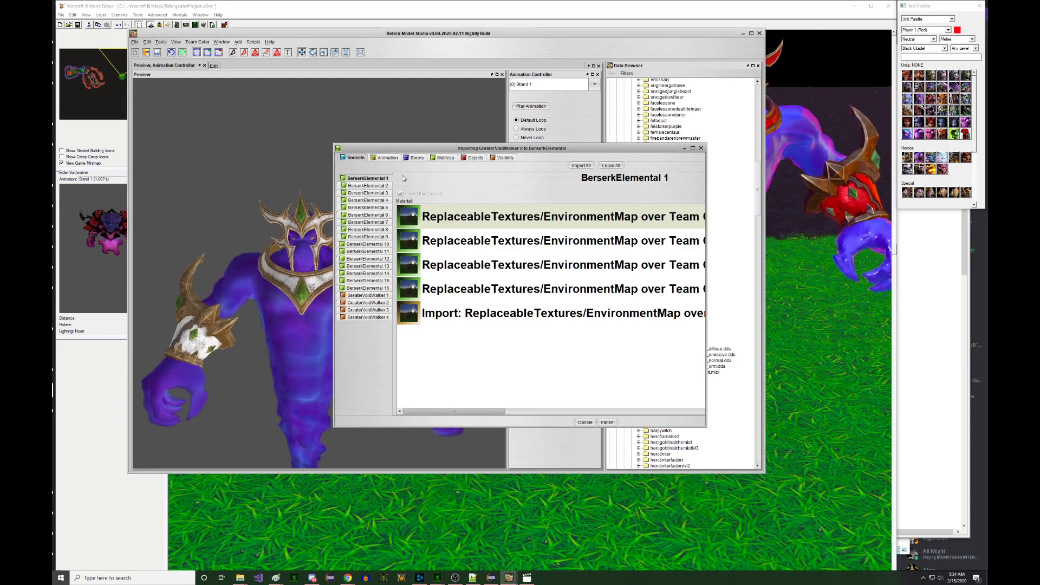
- Review the import's animation, bone, attachment and visibility tabs, excluding all Voidwalker animations
left_click(388, 159)
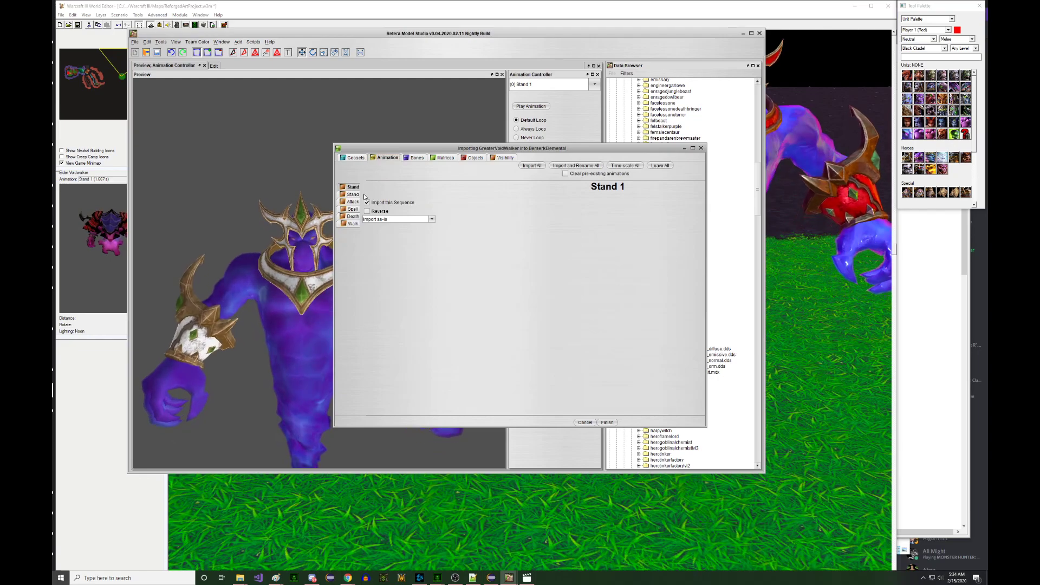
left_click(415, 157)
left_click(387, 158)
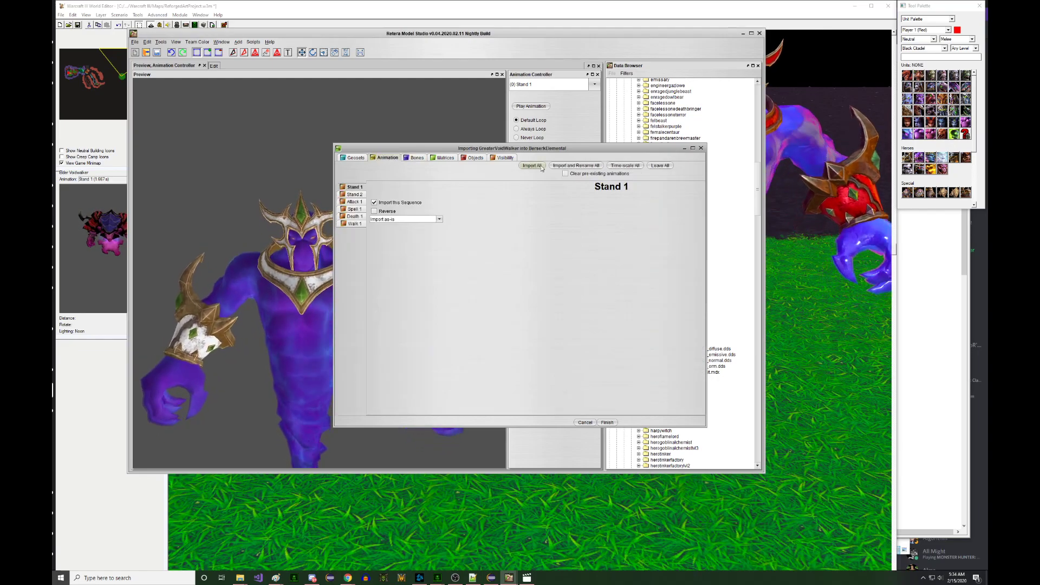
left_click(655, 166)
left_click(416, 158)
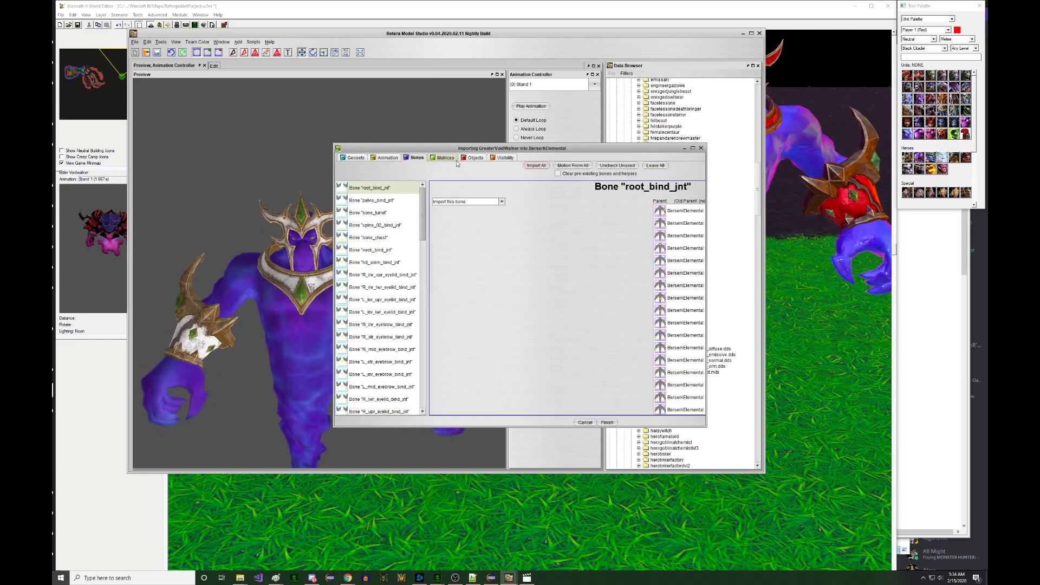
left_click(472, 158)
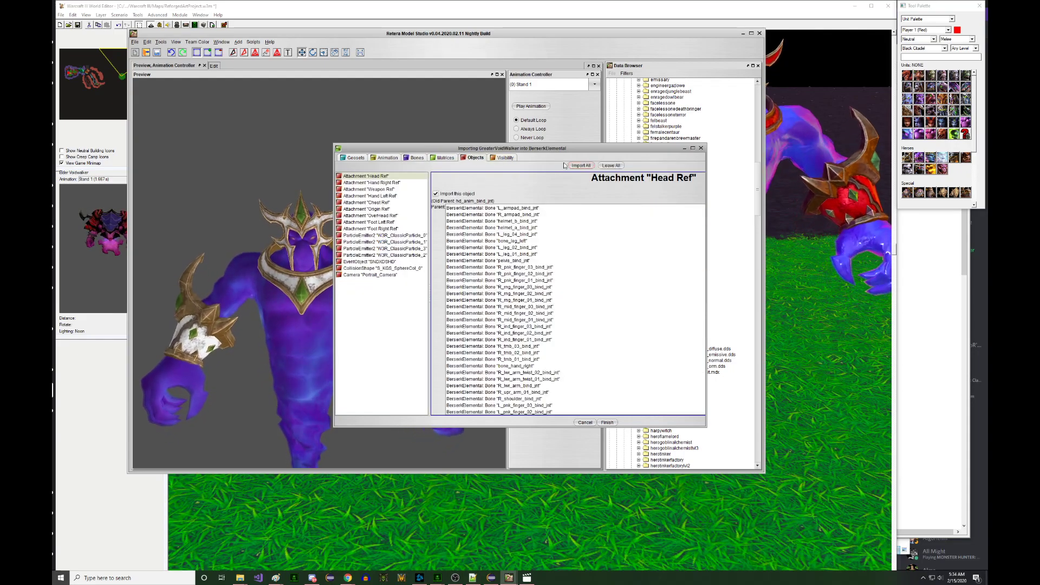
left_click(503, 157)
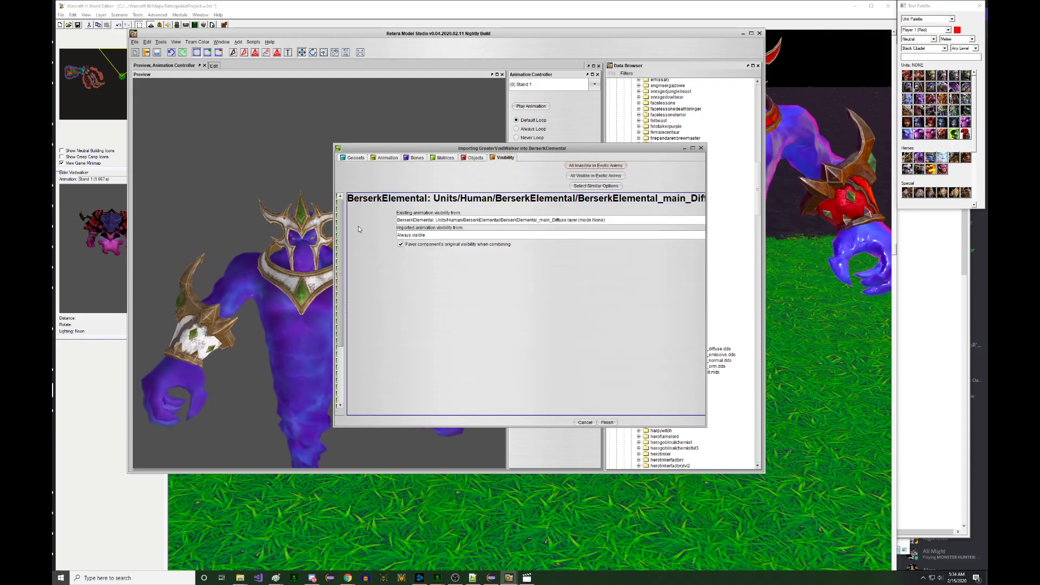
left_click_drag(361, 148, 164, 119)
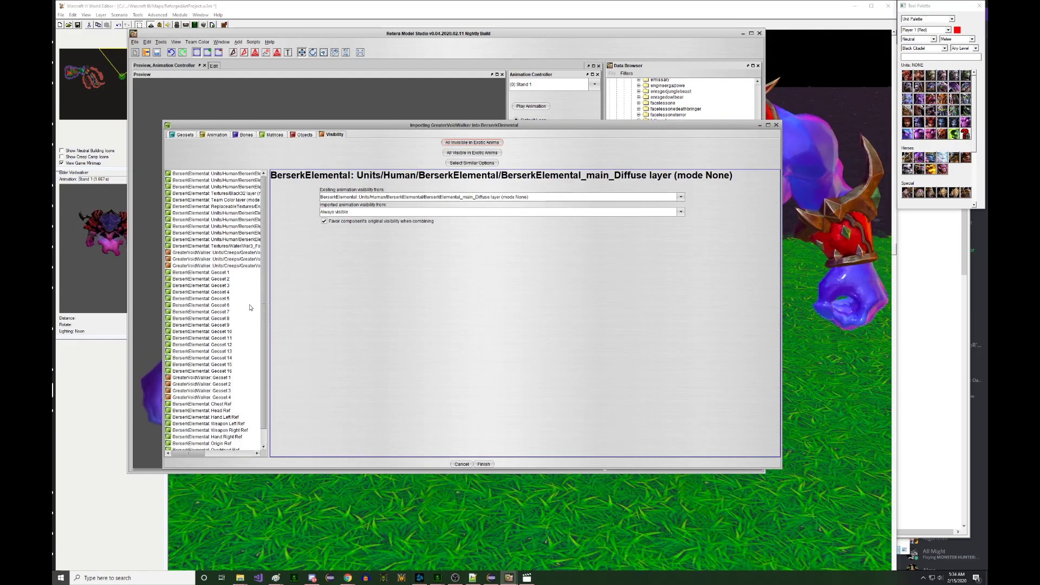
- Select GreaterVoidWalker Geosets 1–4 and choose their existing animation visibility source
left_click(206, 361)
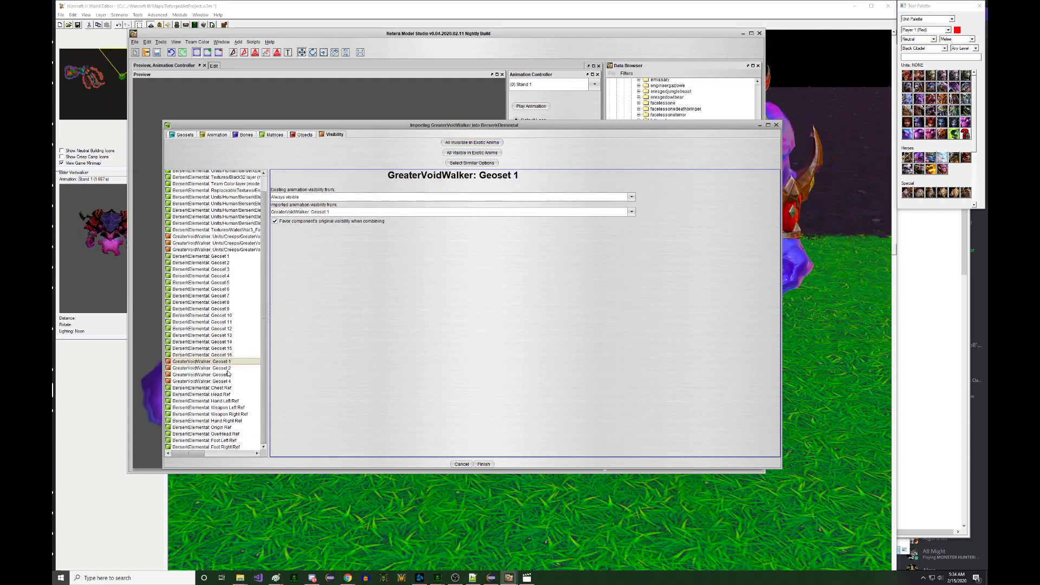
left_click(227, 382, "shift")
left_click(342, 212)
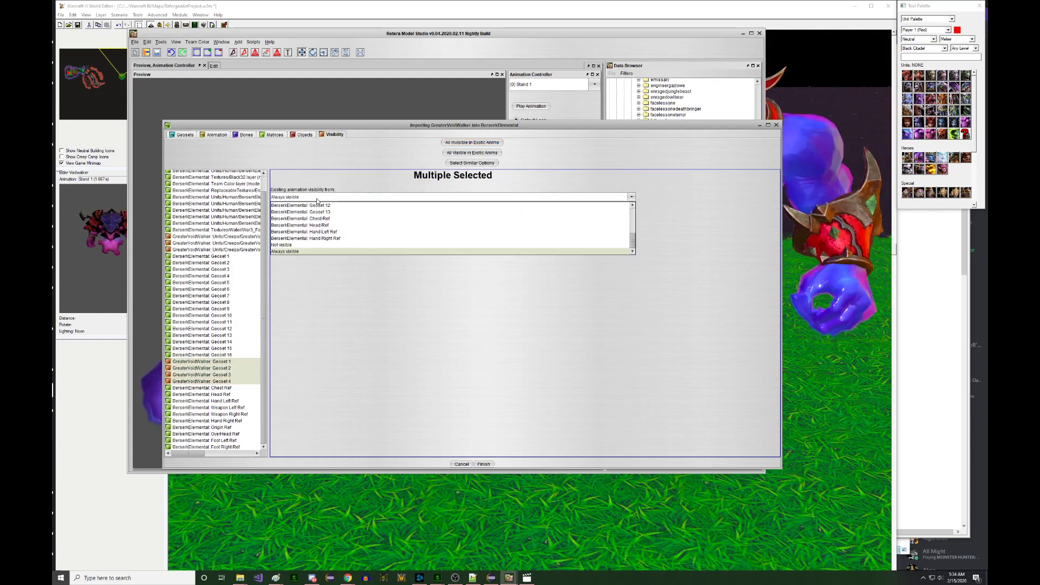
left_click(342, 212)
- Show only the Berserk Elemental's armpad_geo geoset in the edit views, with nothing selected
left_click(338, 108)
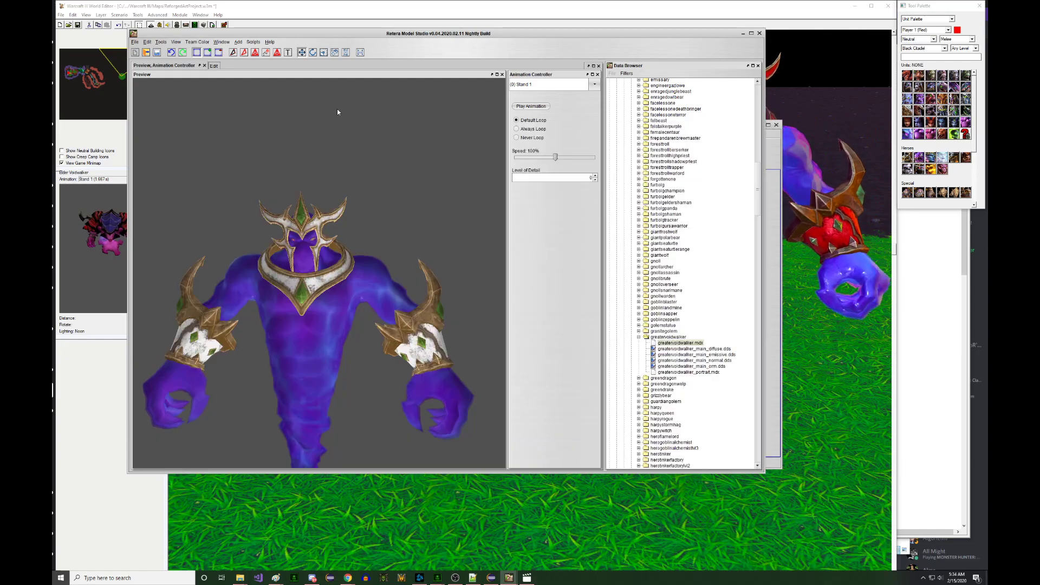
left_click(214, 65)
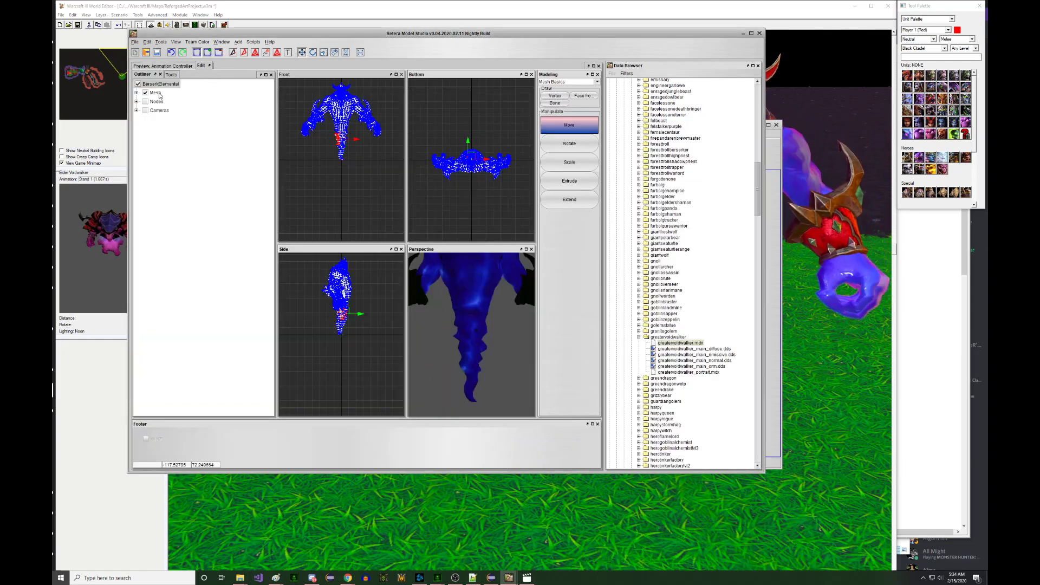
left_click(136, 93)
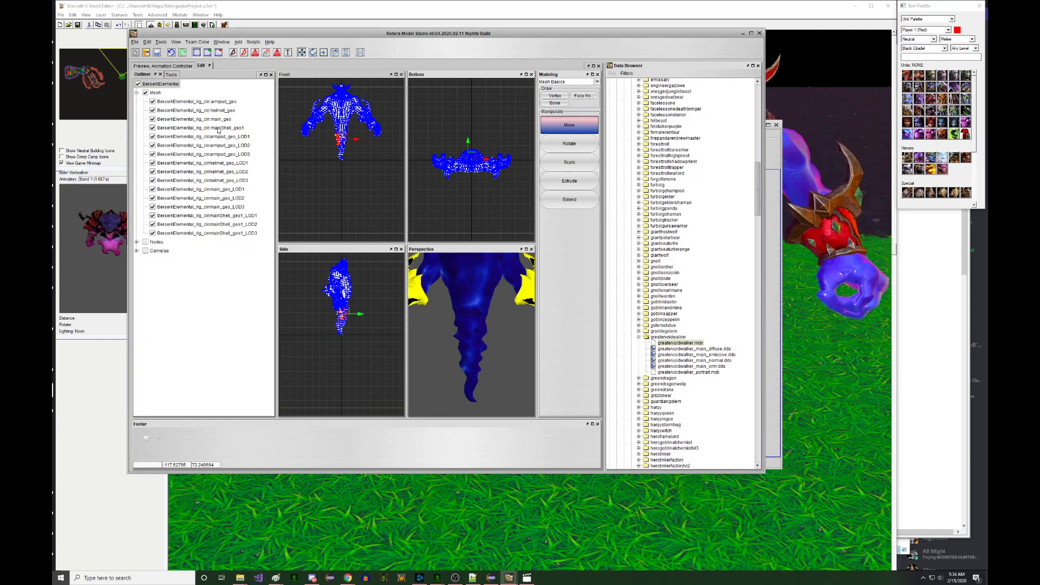
scroll(433, 285, "down", 3)
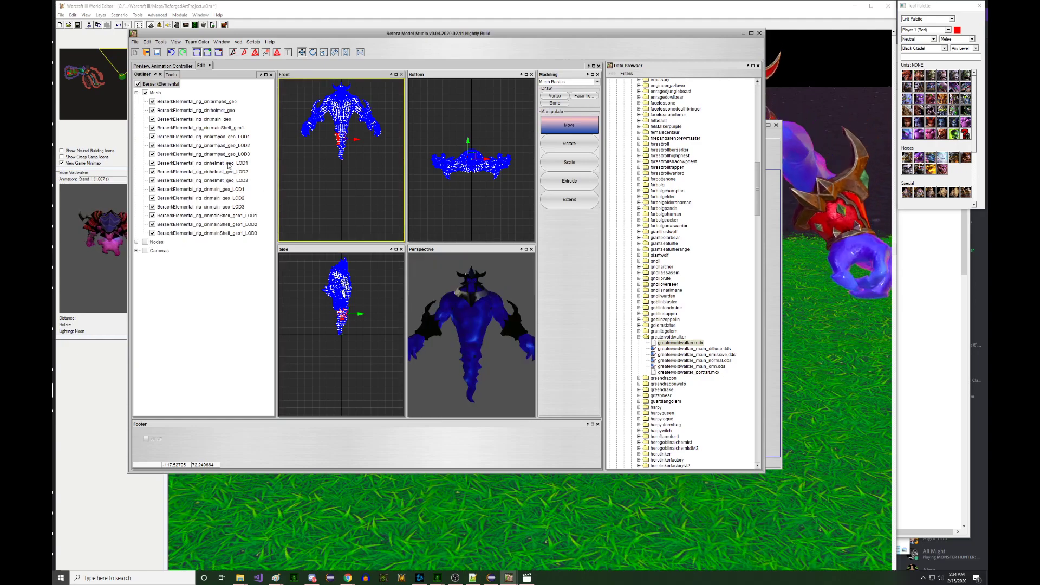
left_click(145, 92)
left_click(152, 102)
left_click(311, 176)
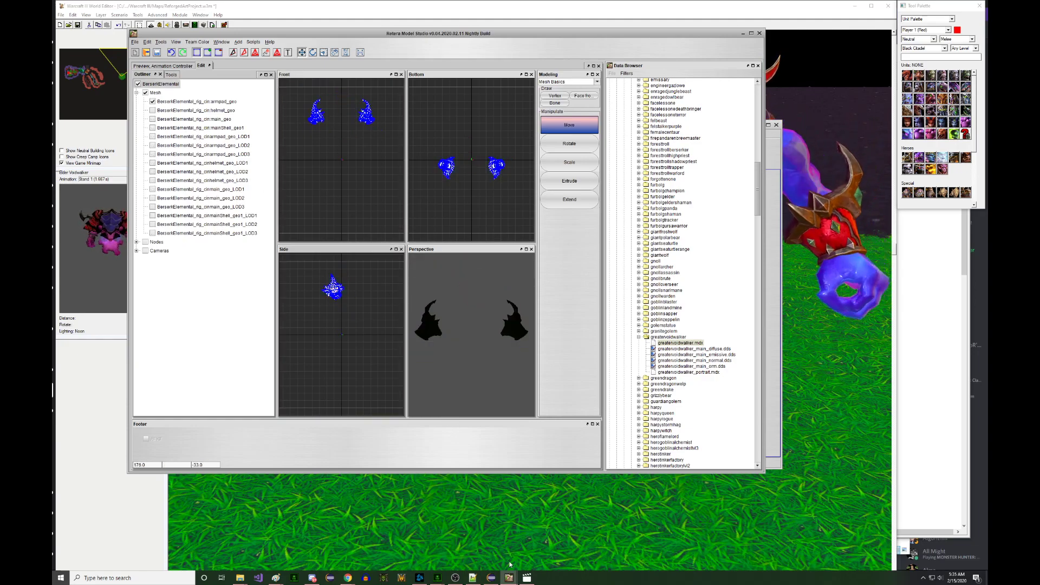
- Finish the Greater Voidwalker import and dismiss the empty-matrix warning
mouse_move(509, 563)
left_click(544, 539)
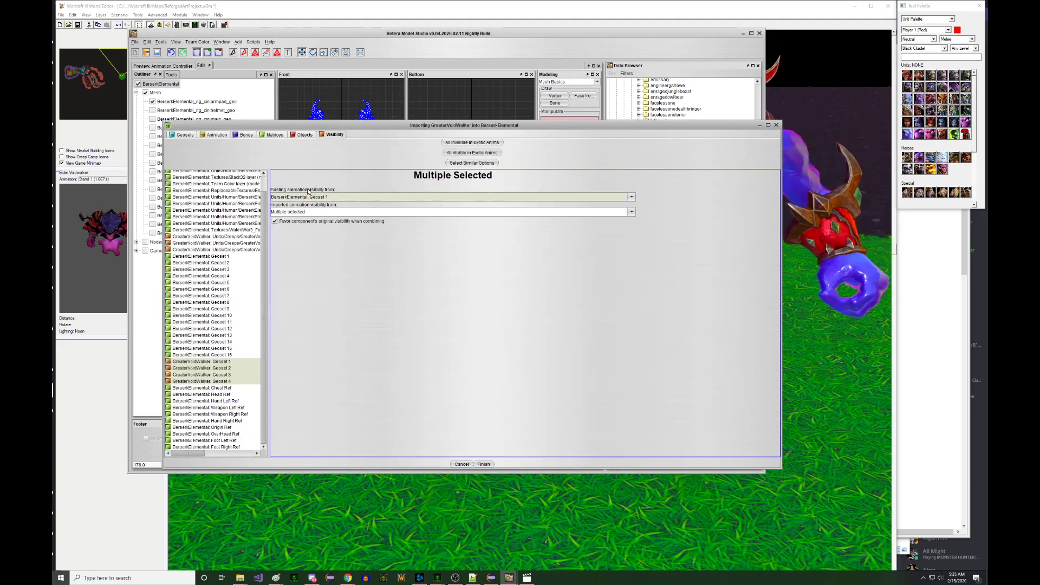
left_click(482, 464)
left_click(519, 298)
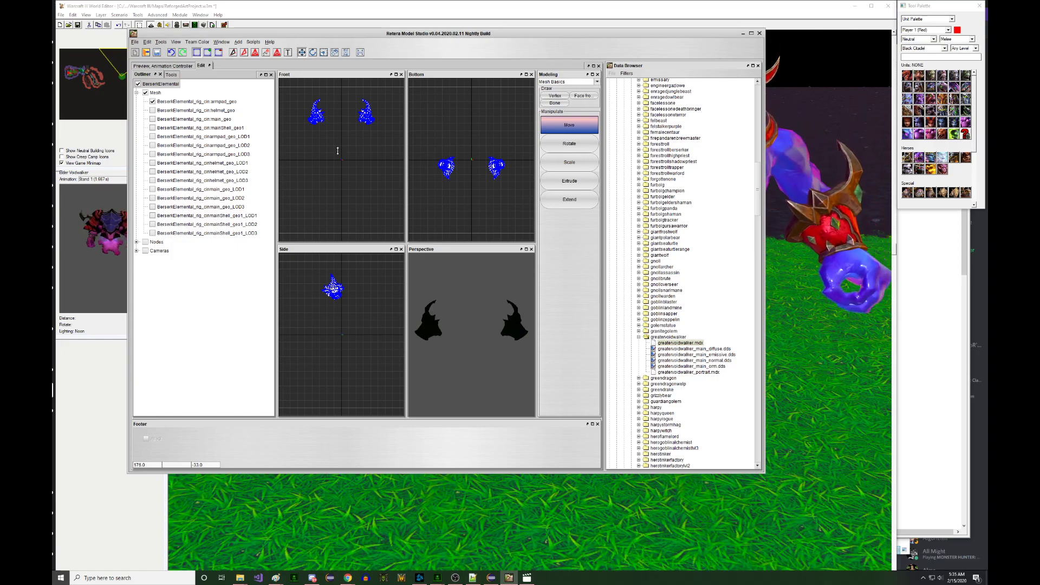
- Hide armpad_geo and select the pauldron vertices in the Front view
left_click(152, 101)
left_click_drag(377, 161, 378, 162)
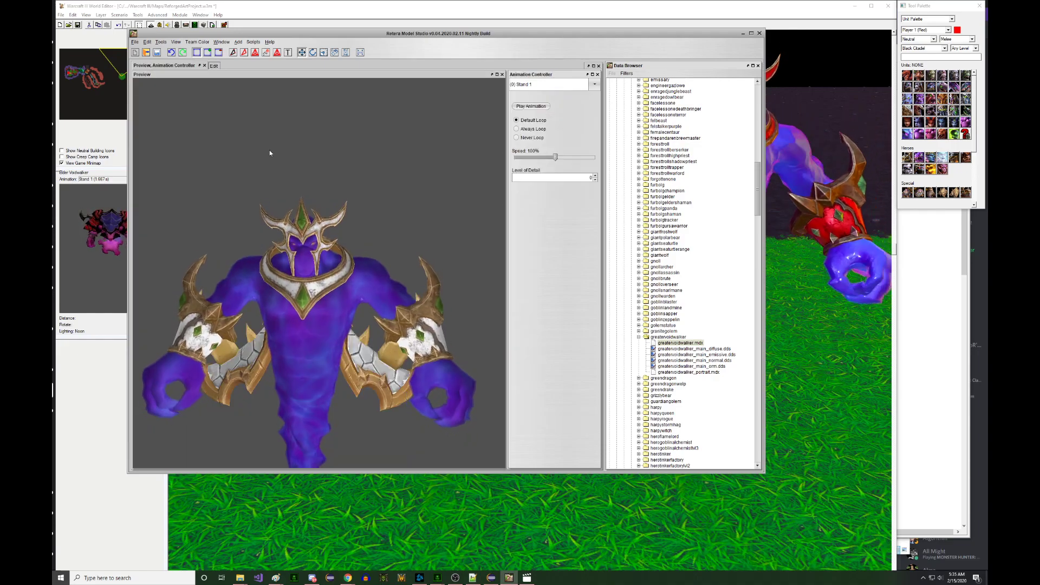
left_click(214, 65)
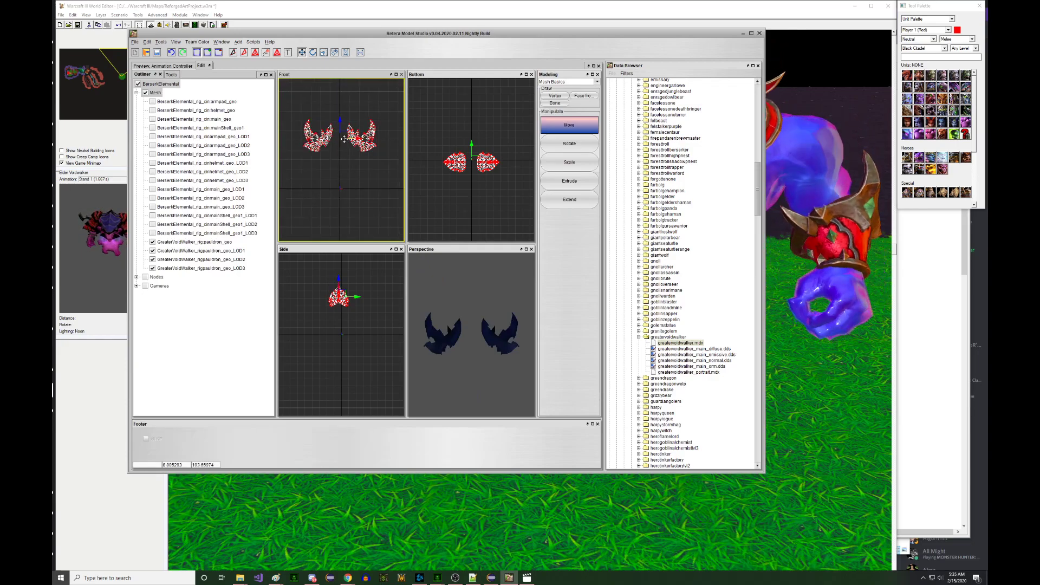
- Raise the pauldrons slightly and start re-assigning the right pauldron's matrix, showing bone parents
middle_click_drag(347, 134, 347, 158)
left_click_drag(339, 141, 386, 159)
right_click(385, 159)
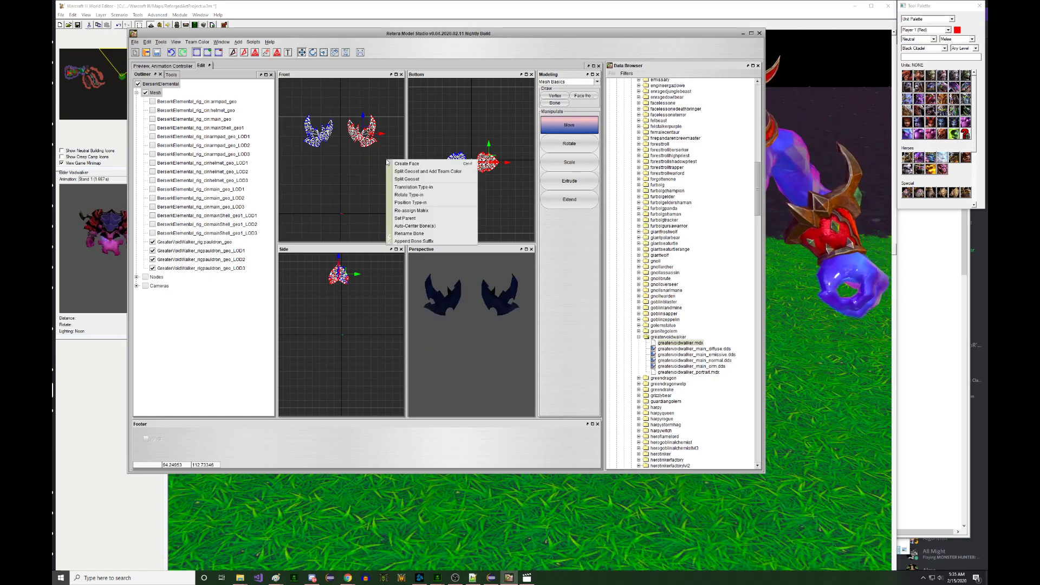
left_click(426, 209)
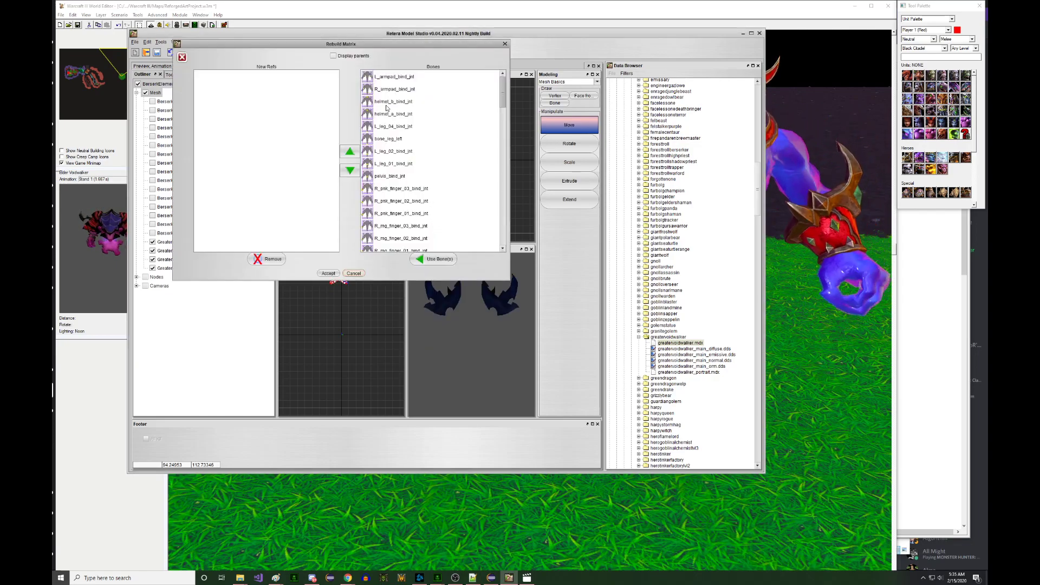
left_click(334, 56)
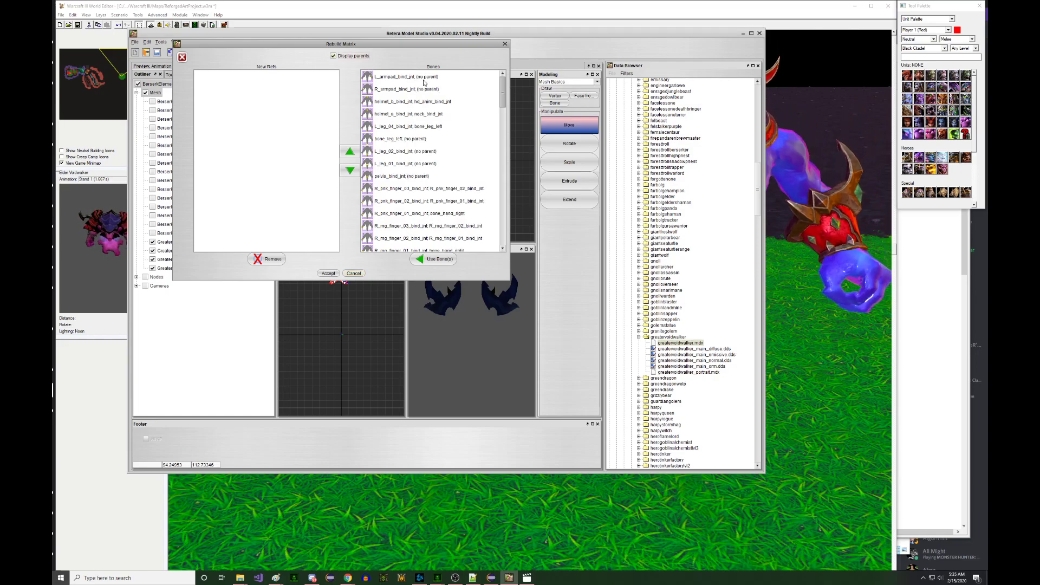
- Add L_shoulder_bind_jnt as the right pauldron's new bone reference
scroll(428, 99, "down", 1)
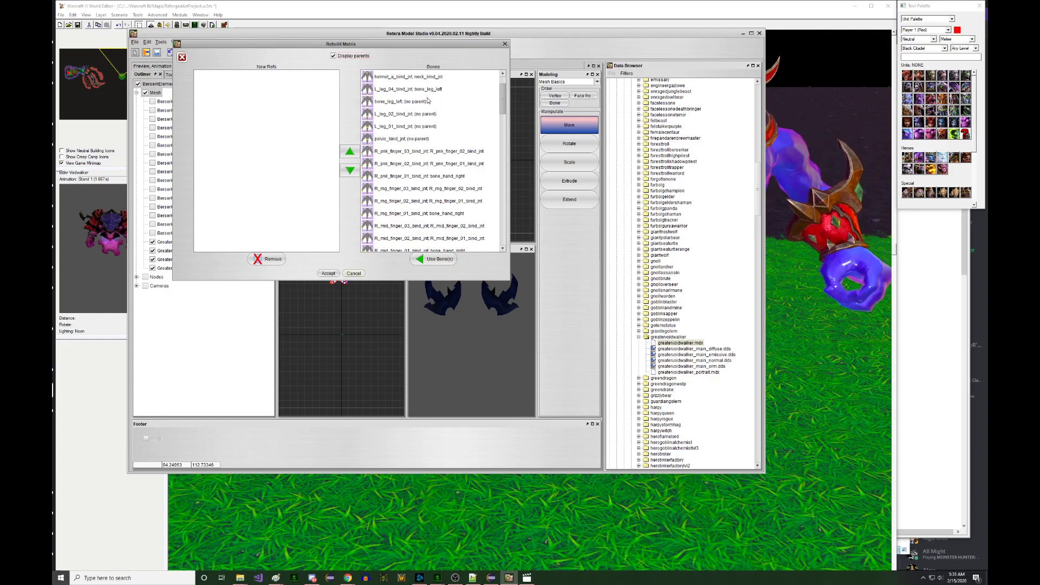
scroll(430, 108, "down", 4)
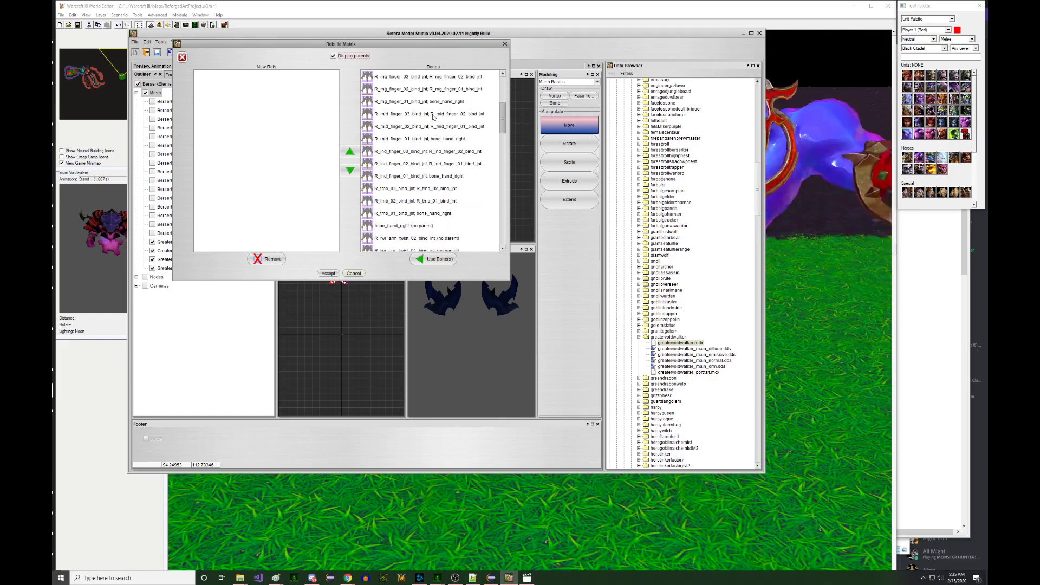
scroll(433, 117, "down", 1)
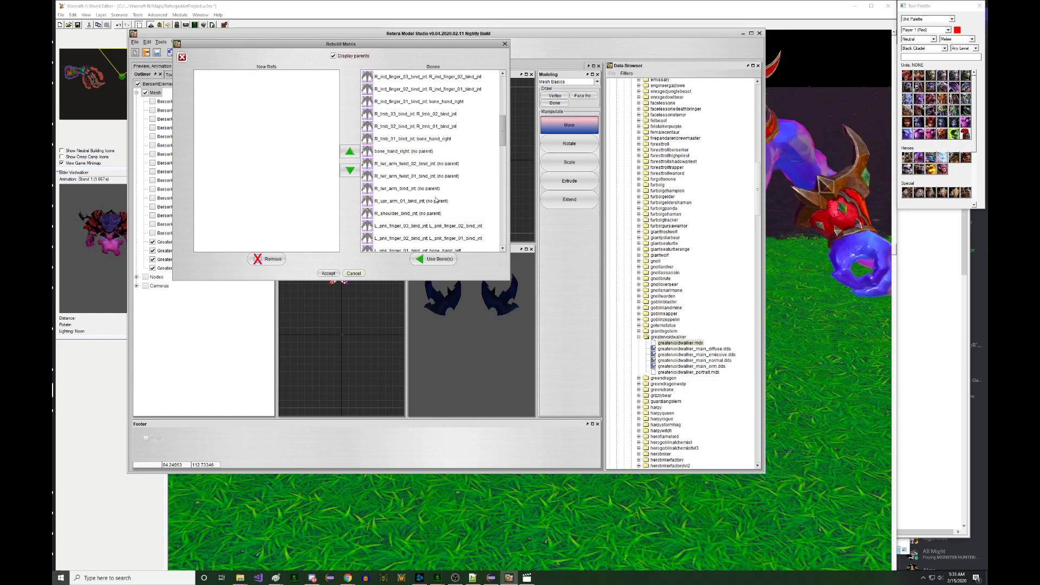
scroll(435, 200, "down", 1)
scroll(435, 200, "down", 7)
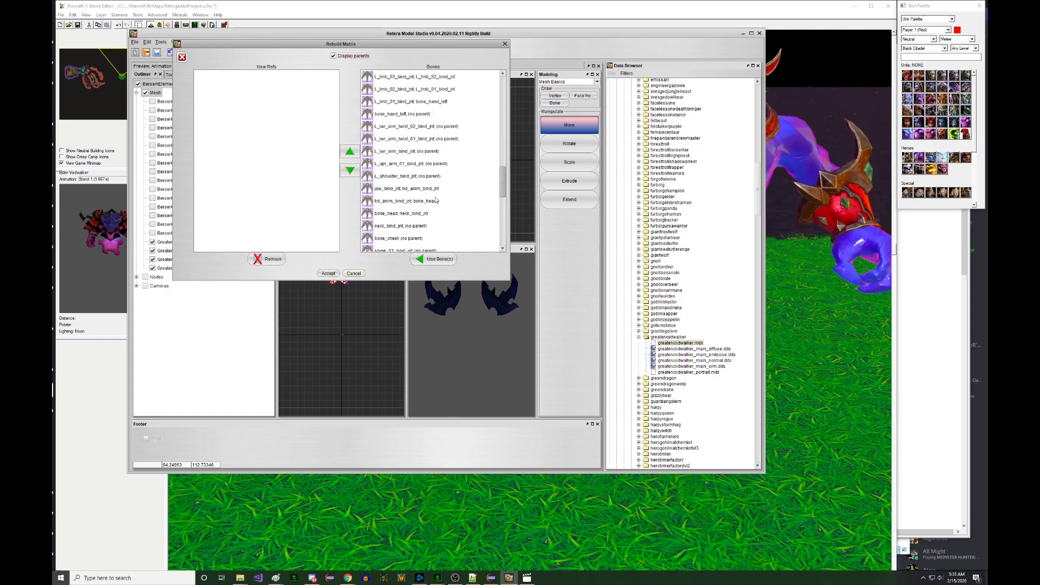
scroll(436, 173, "up", 7)
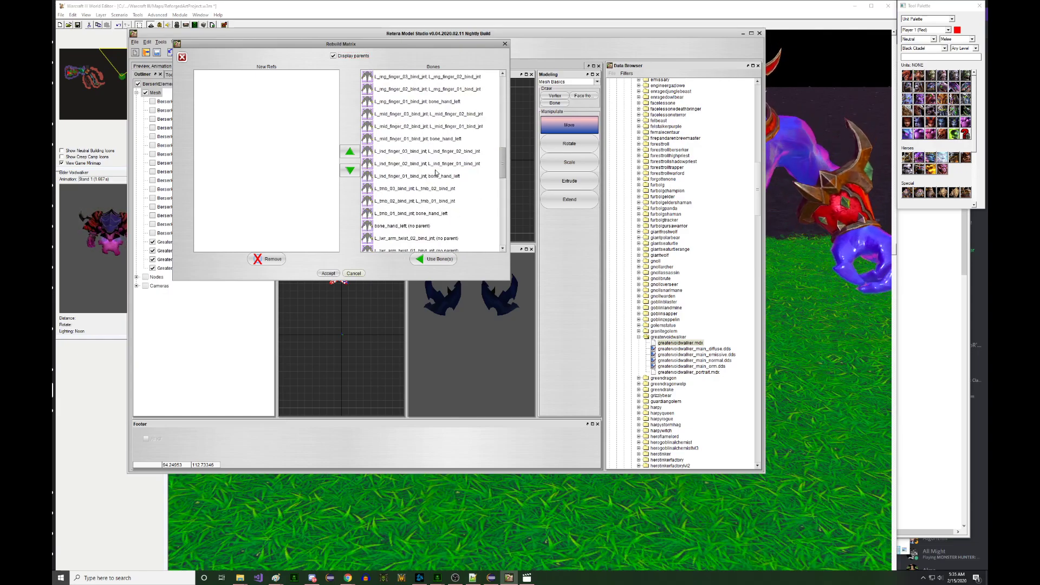
scroll(436, 173, "down", 6)
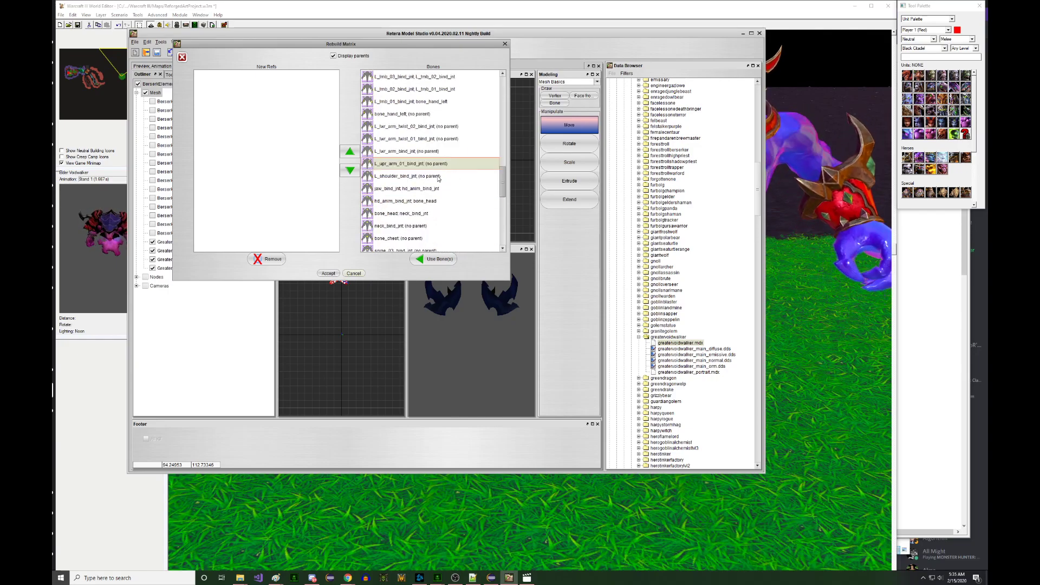
left_click(438, 176)
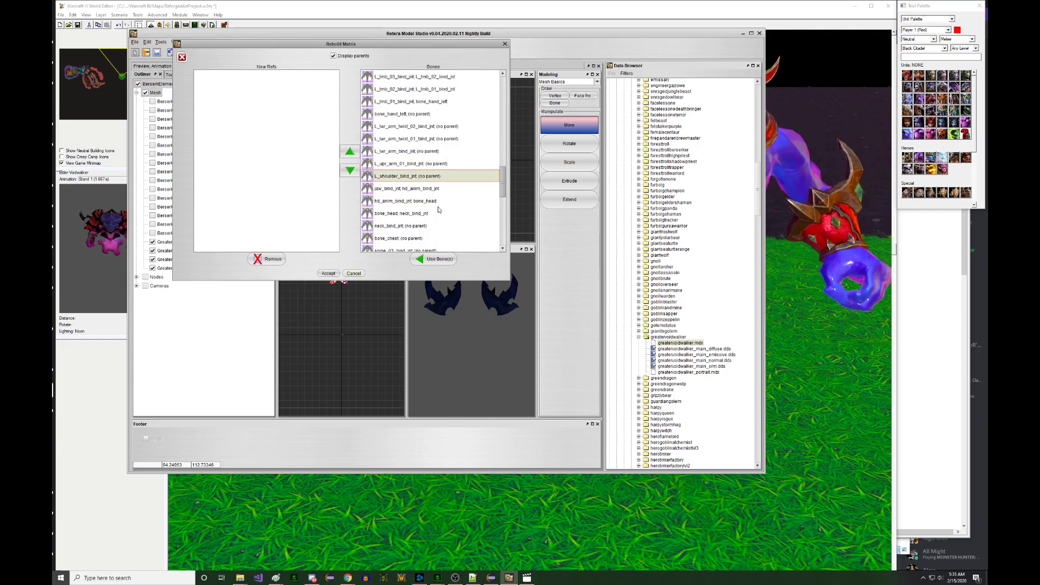
left_click(440, 261)
- Accept the L_shoulder_bind_jnt binding and start re-assigning bones for the other pauldron
left_click(329, 273)
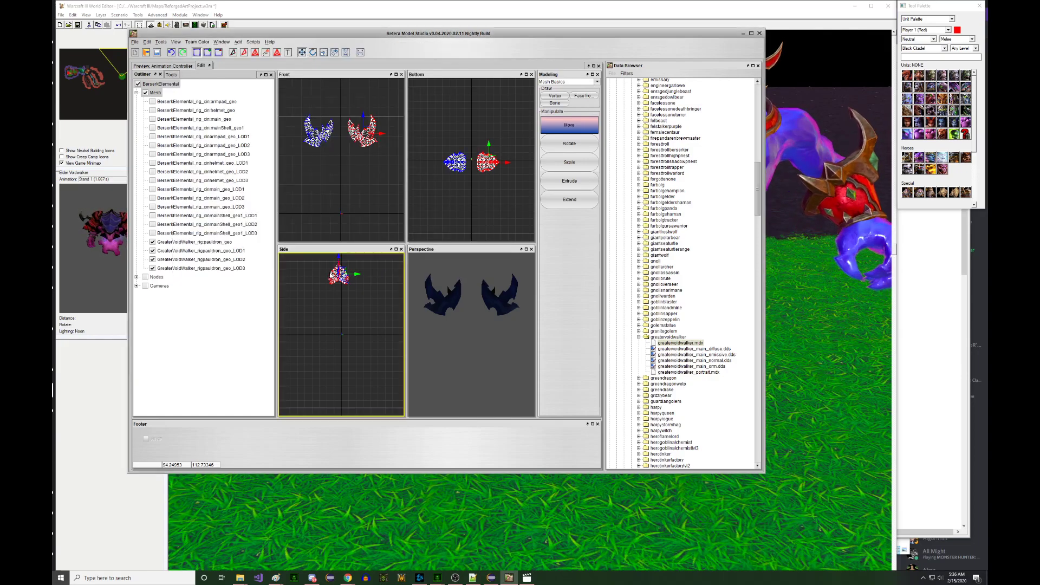
right_click(319, 155)
left_click(375, 197)
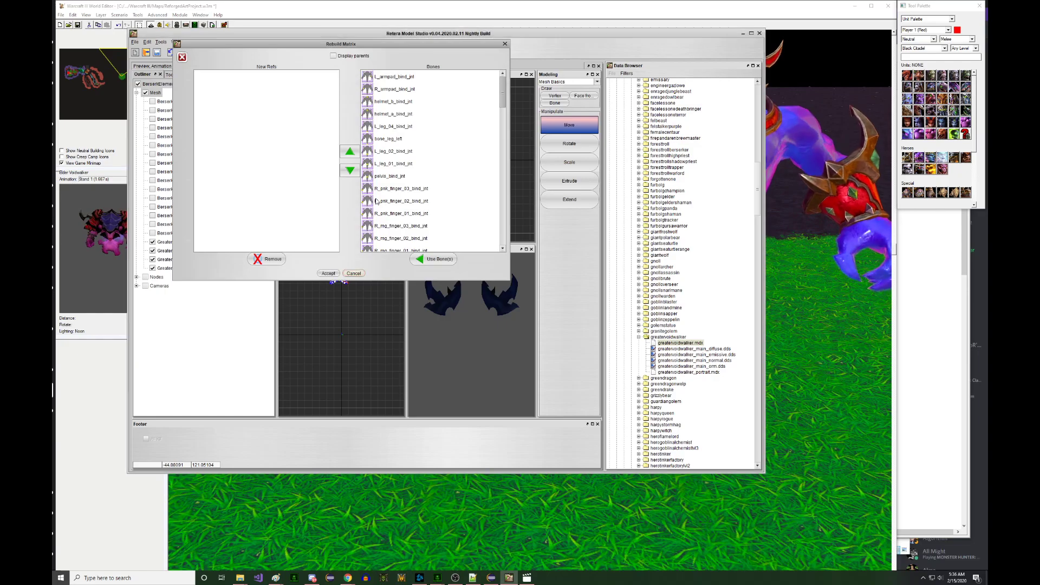
- Bind the other pauldron to R_shoulder_bind_jnt and view the model in the animated preview
scroll(416, 153, "down", 3)
scroll(416, 153, "down", 4)
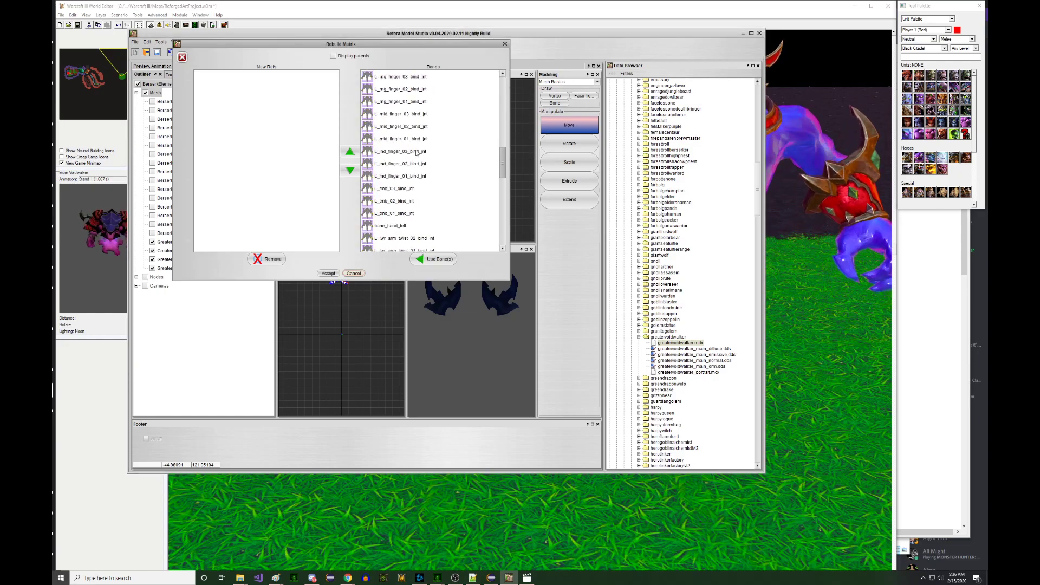
scroll(416, 157, "up", 4)
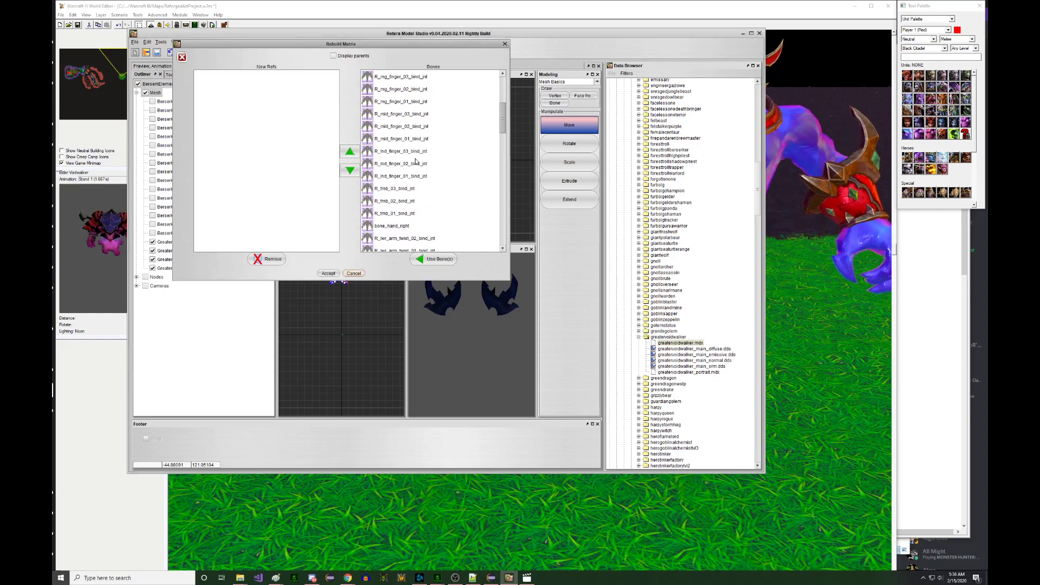
scroll(422, 174, "down", 4)
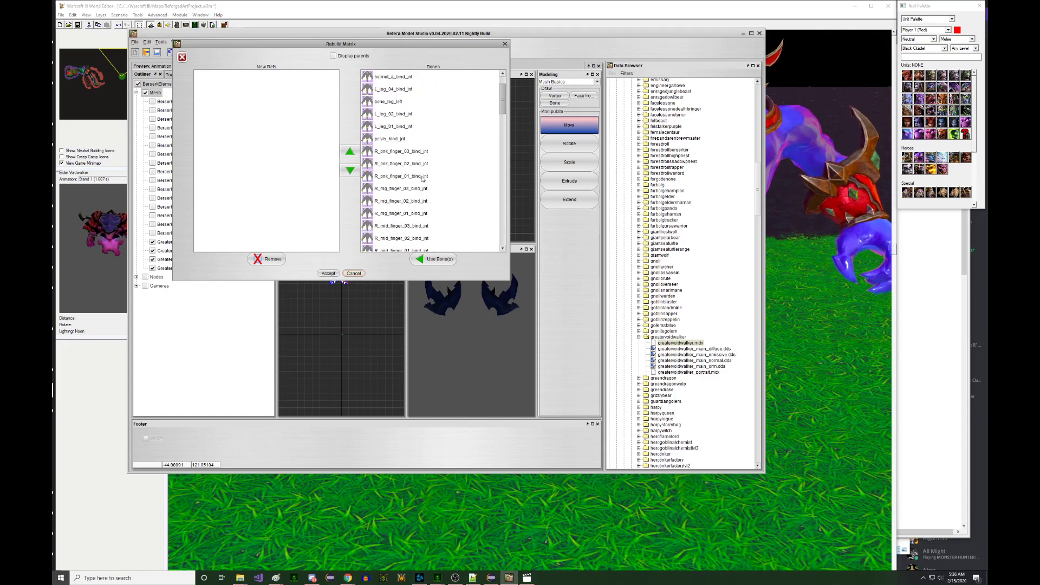
scroll(422, 179, "down", 4)
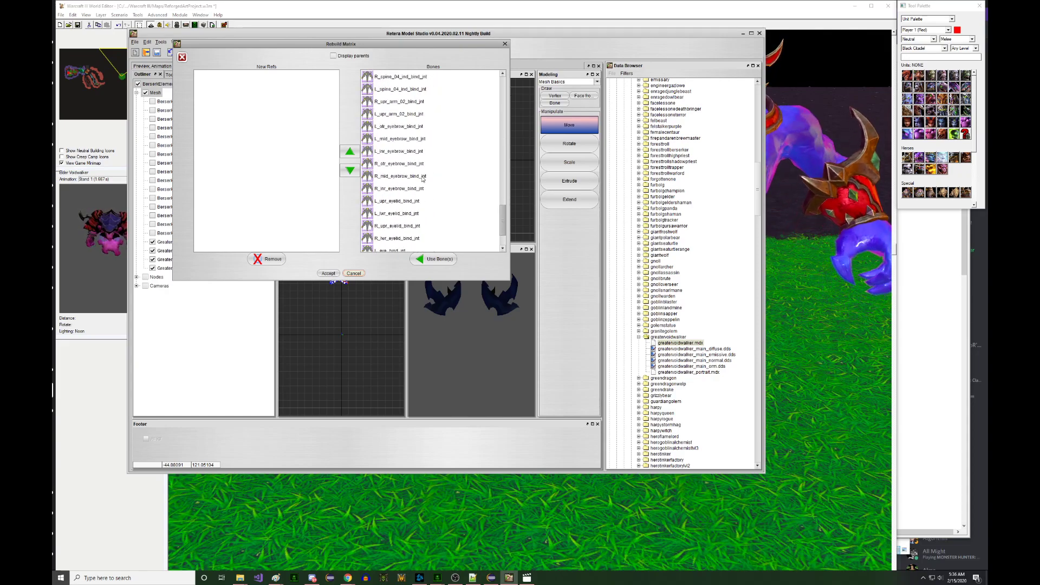
scroll(428, 156, "down", 3)
scroll(428, 156, "up", 4)
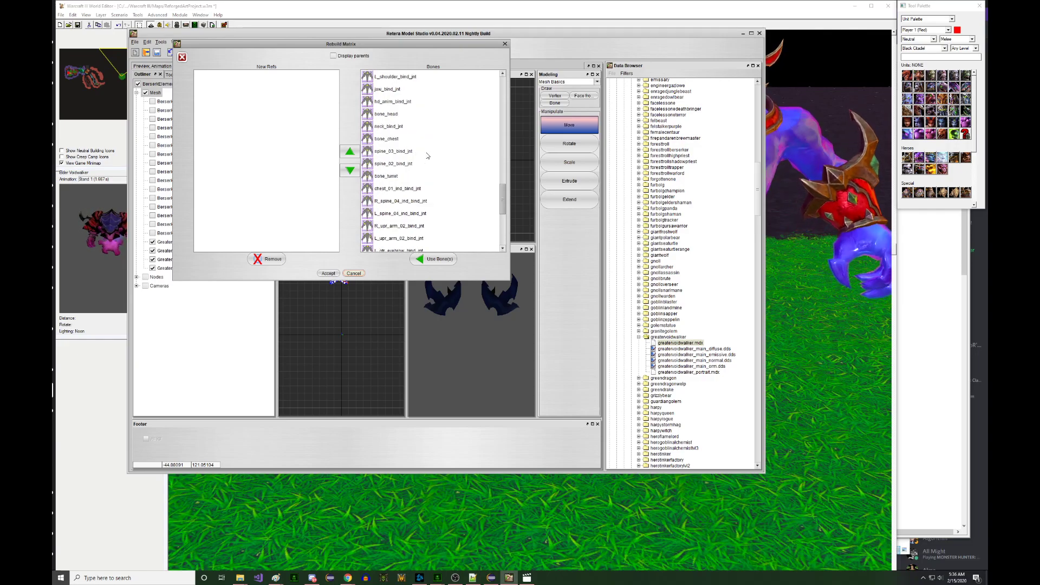
scroll(428, 156, "up", 4)
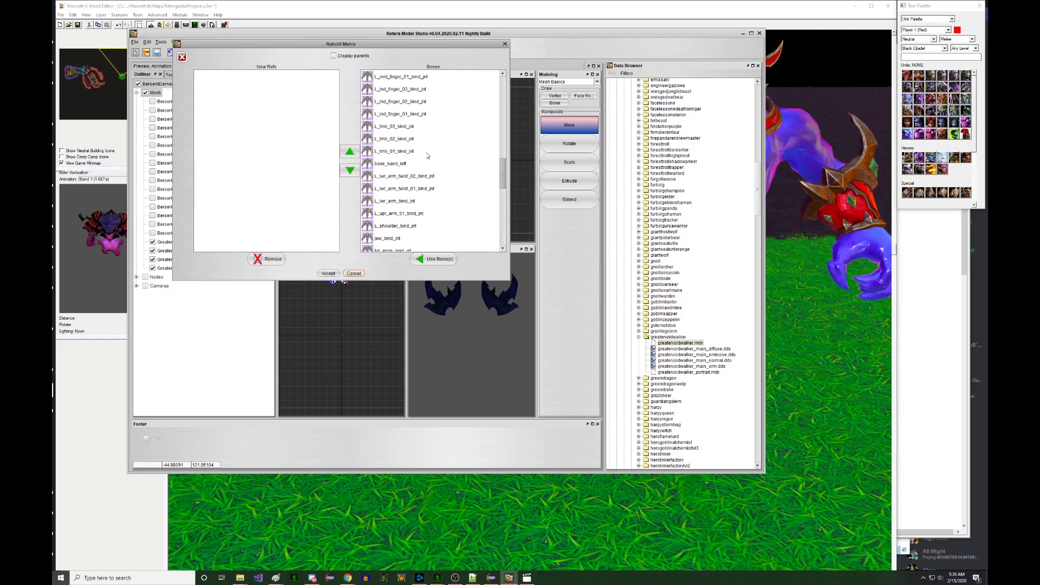
scroll(428, 156, "up", 5)
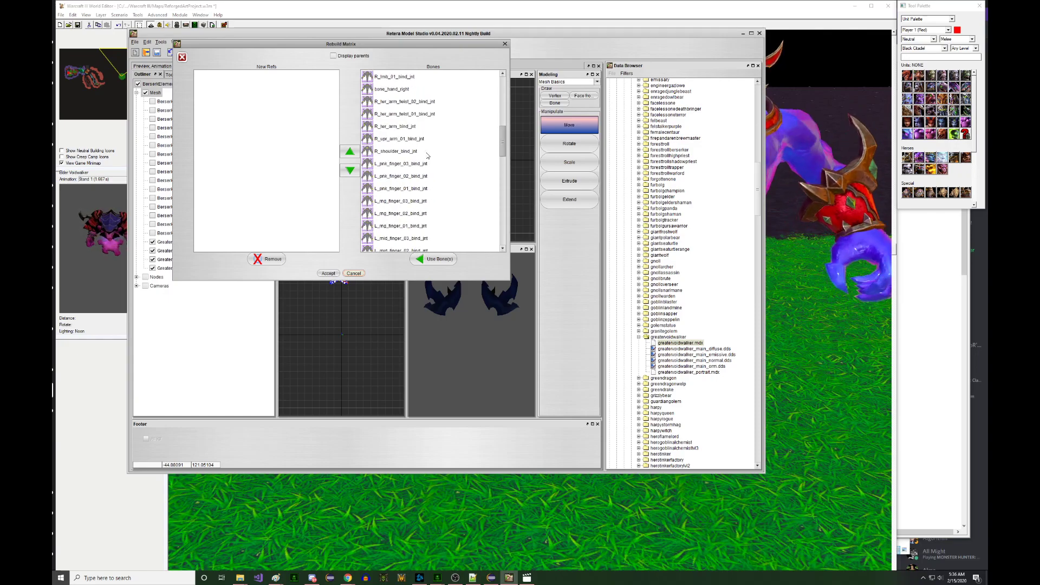
left_click(428, 154)
left_click(433, 259)
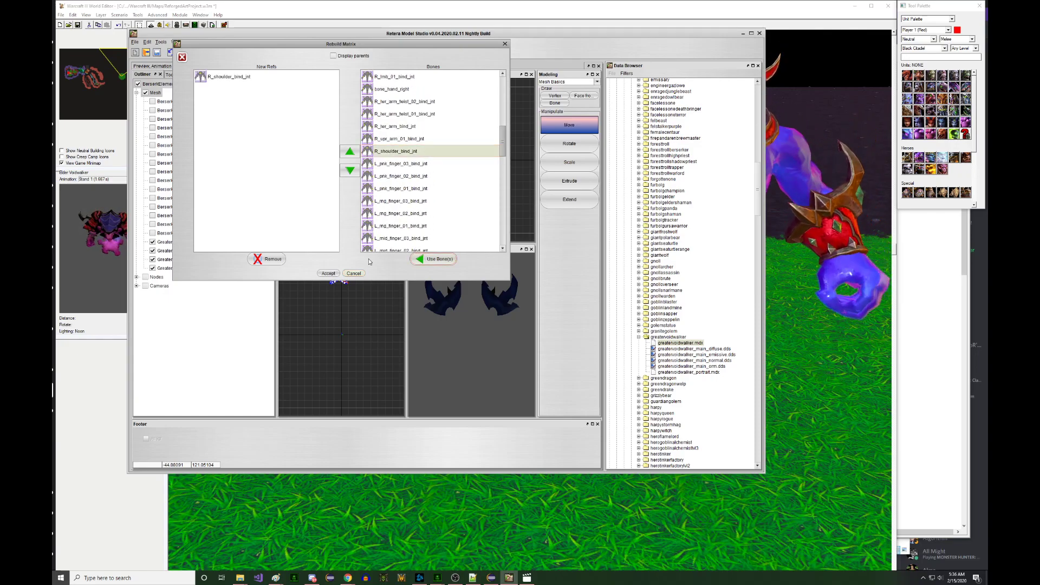
left_click(328, 274)
left_click(157, 65)
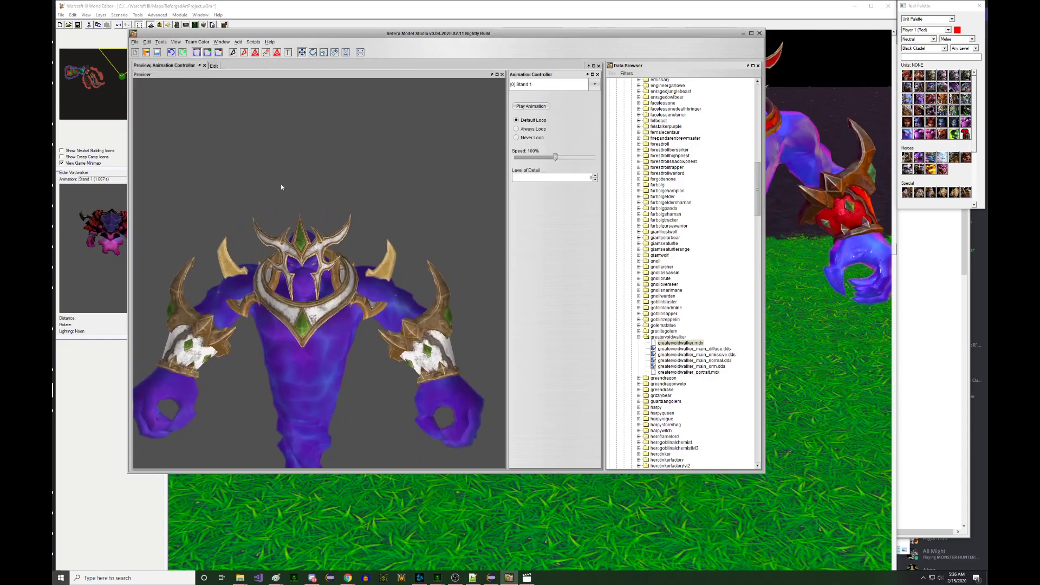
- Raise the left pauldron level with the right one and check it in the preview
left_click(214, 66)
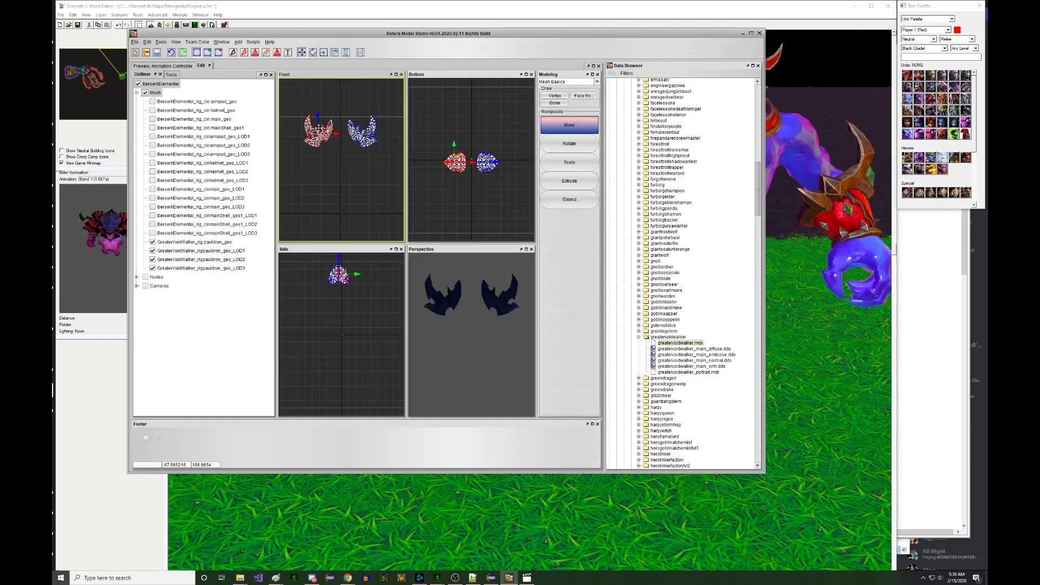
left_click_drag(344, 100, 371, 116)
left_click_drag(289, 106, 289, 105)
right_click_drag(335, 164, 331, 153)
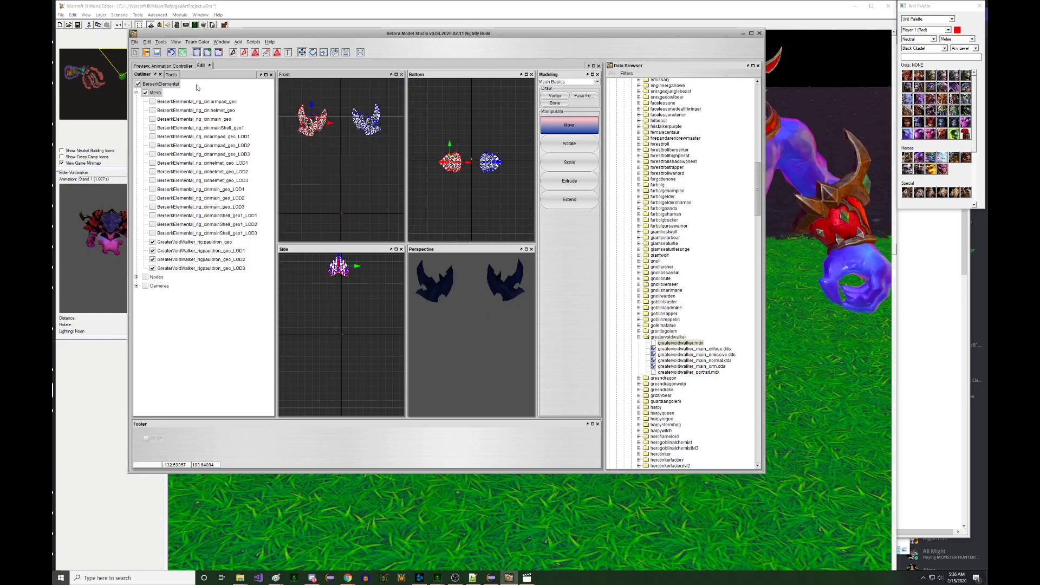
left_click(179, 66)
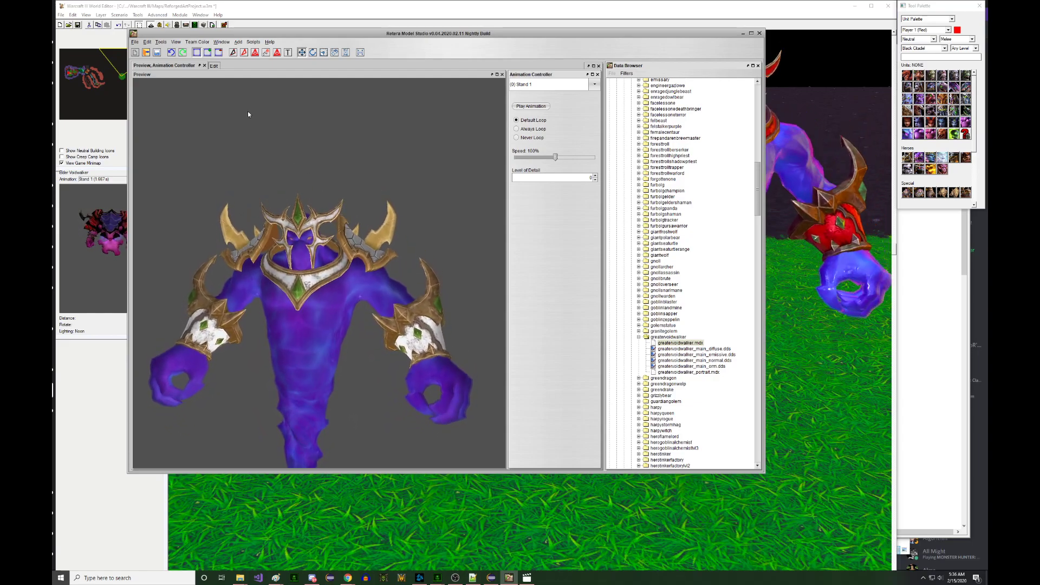
- Enlarge the right pauldron about 1.3 times
left_click(214, 65)
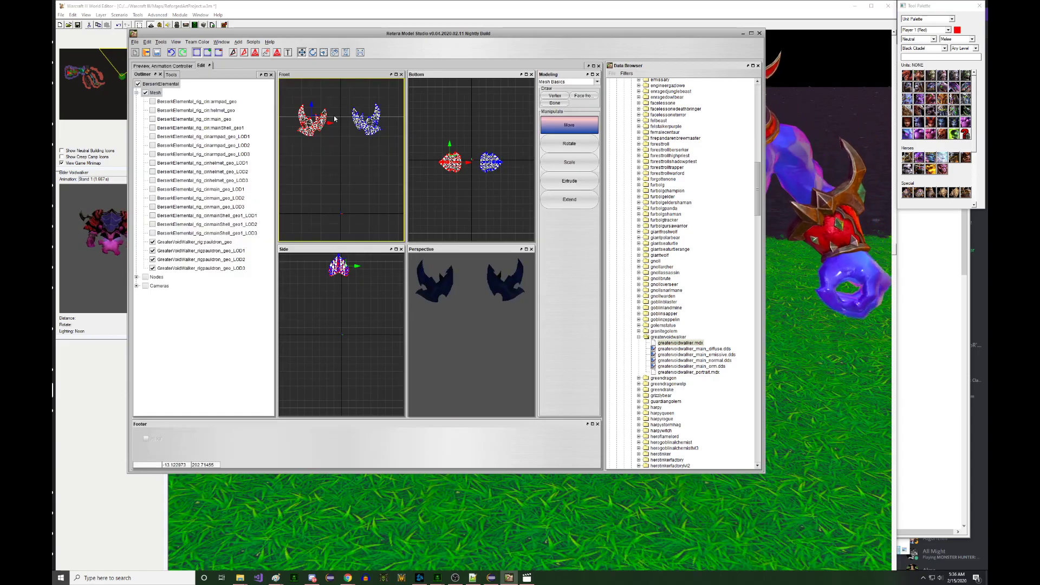
left_click_drag(390, 146, 390, 146)
key("r")
right_click_drag(388, 133, 394, 136)
key("w")
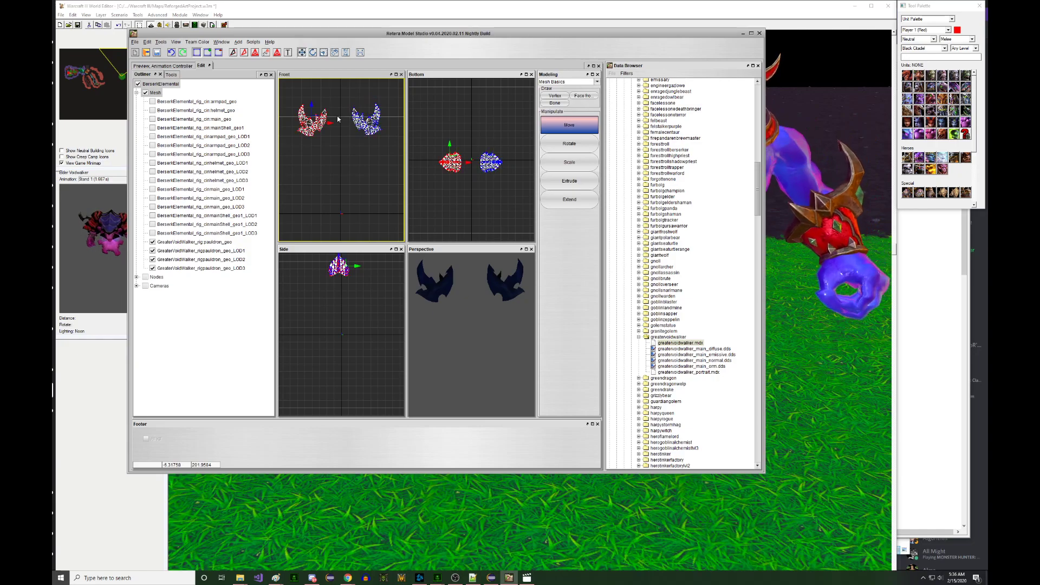
- Scale both pauldrons up together and view them in the animated preview
left_click_drag(291, 103, 383, 161)
key("e")
key("r")
mouse_move(384, 161)
right_mouse_down()
mouse_move(392, 163)
mouse_move(371, 152)
right_mouse_up()
key("w")
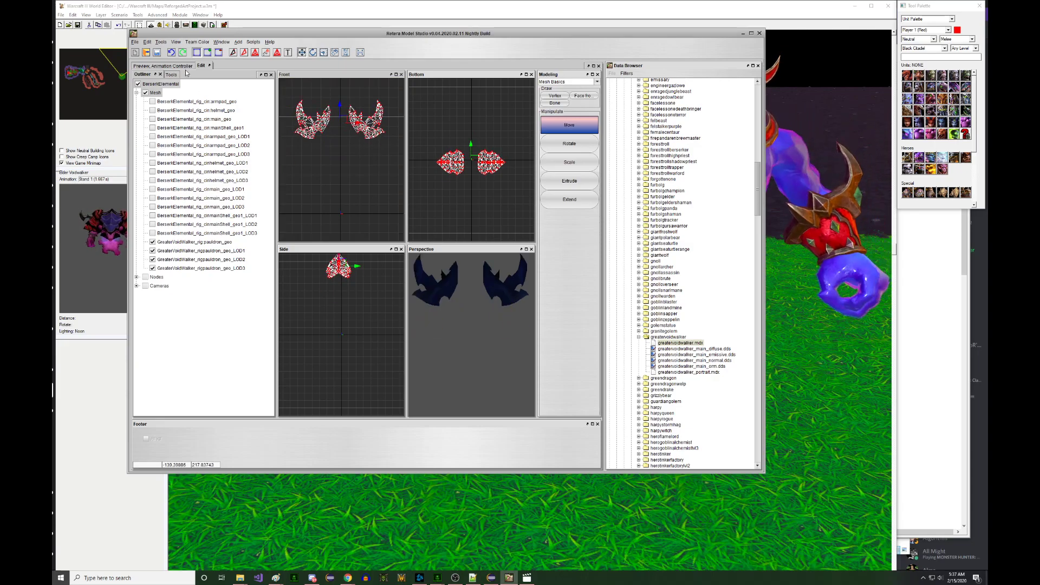
left_click(183, 66)
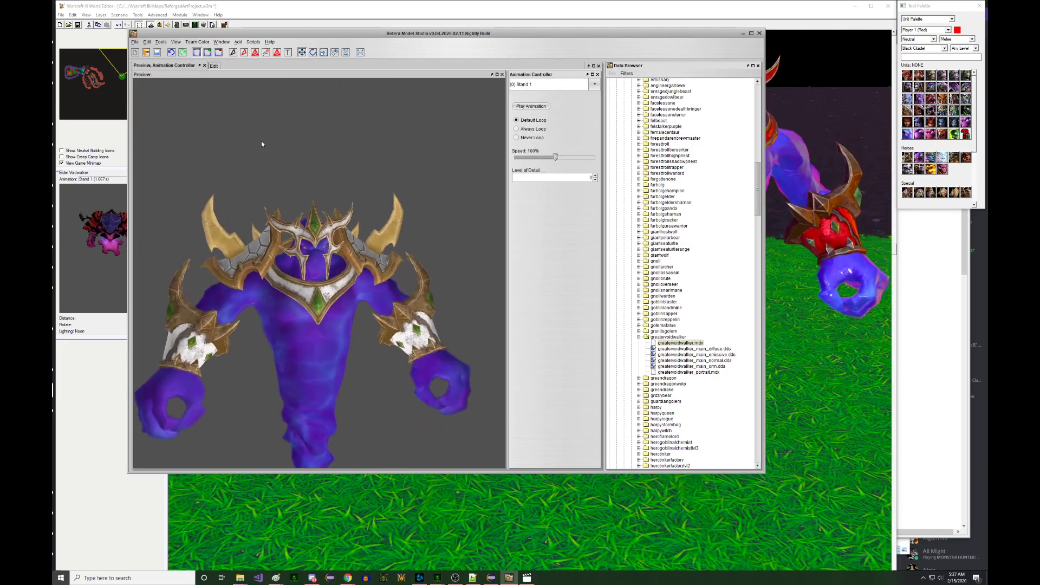
- Orbit and zoom around the shoulders to inspect the enlarged pauldrons, then return to editing
left_click(214, 65)
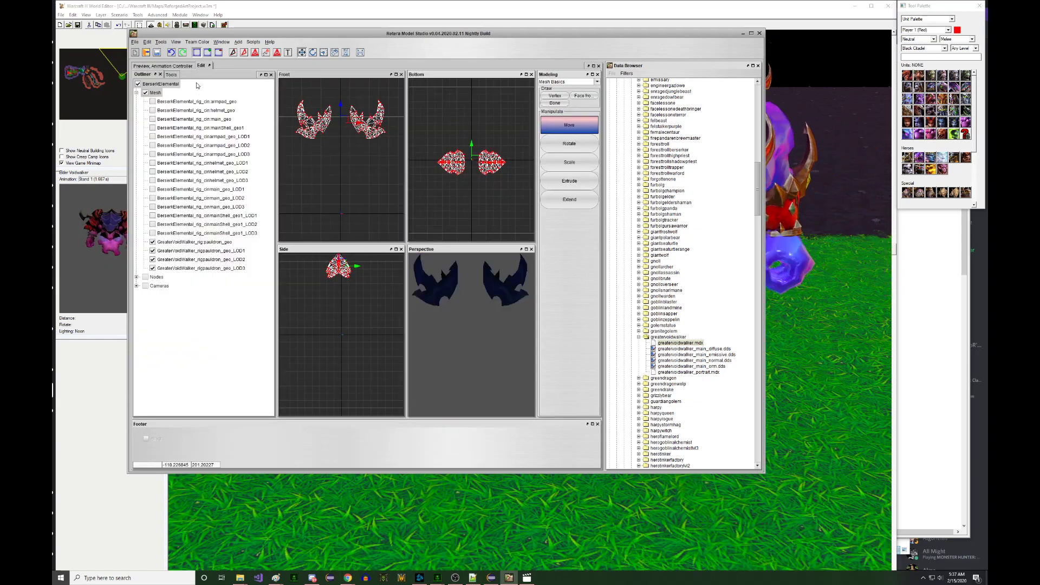
left_click(184, 66)
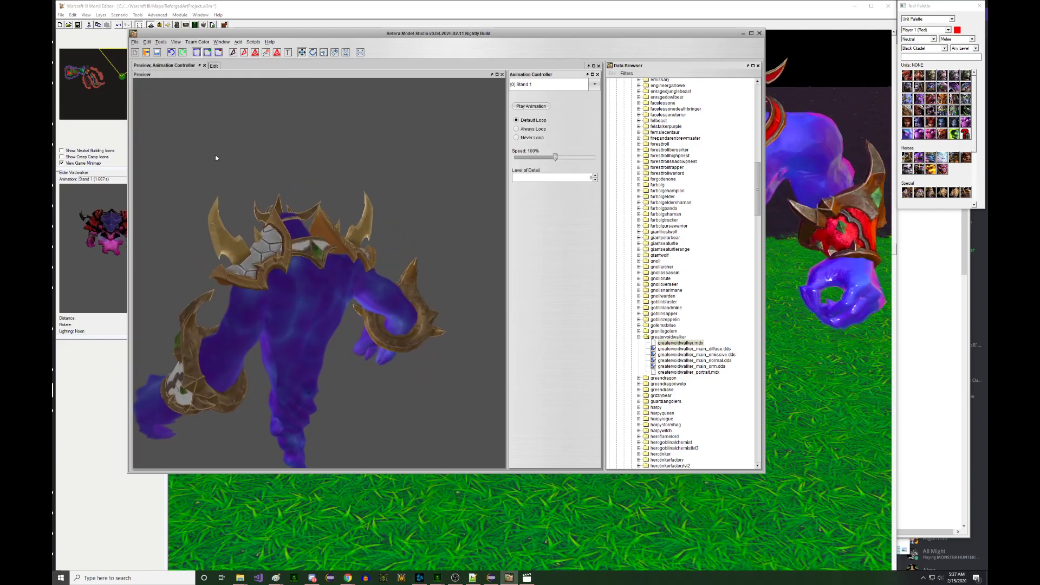
left_click_drag(199, 153, 261, 160)
scroll(253, 161, "down", 2)
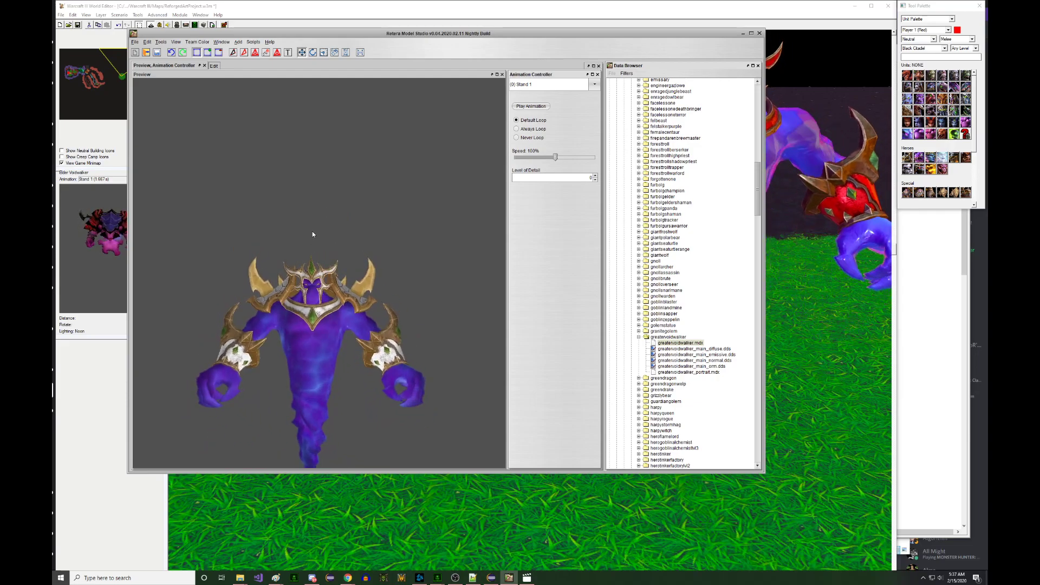
scroll(301, 237, "up", 10)
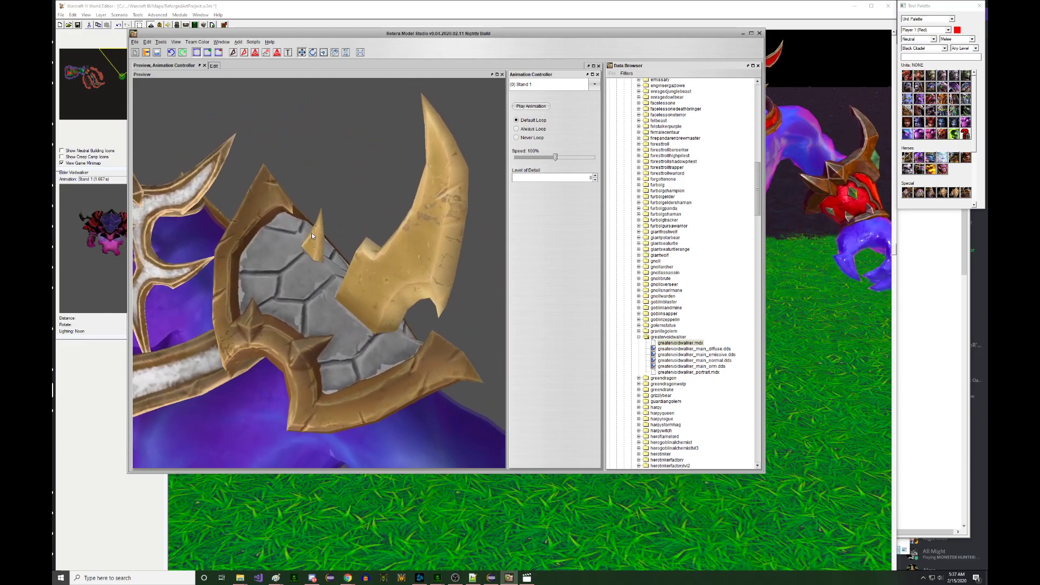
scroll(249, 252, "down", 10)
scroll(264, 248, "up", 5)
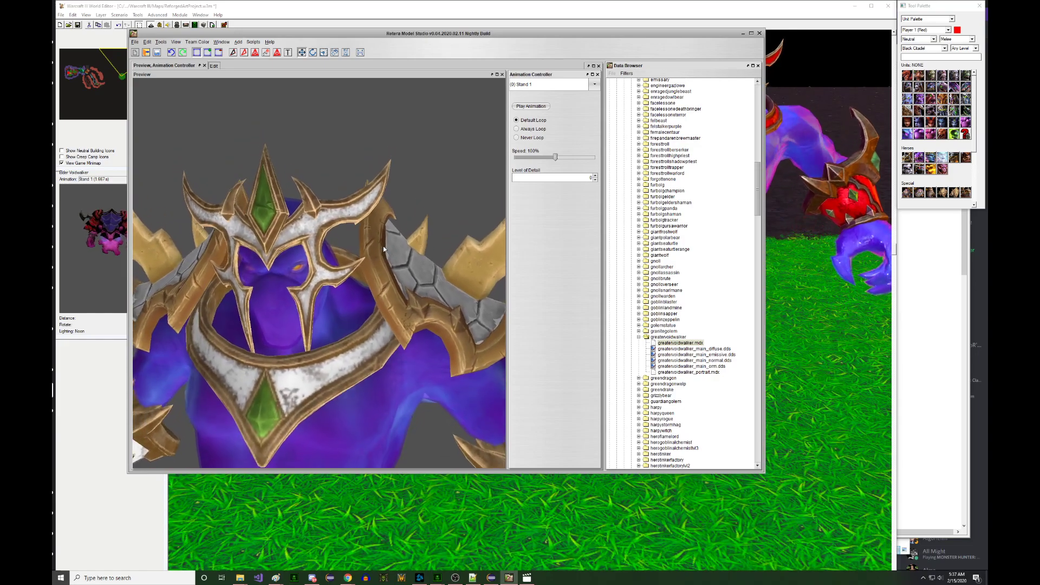
scroll(382, 250, "down", 5)
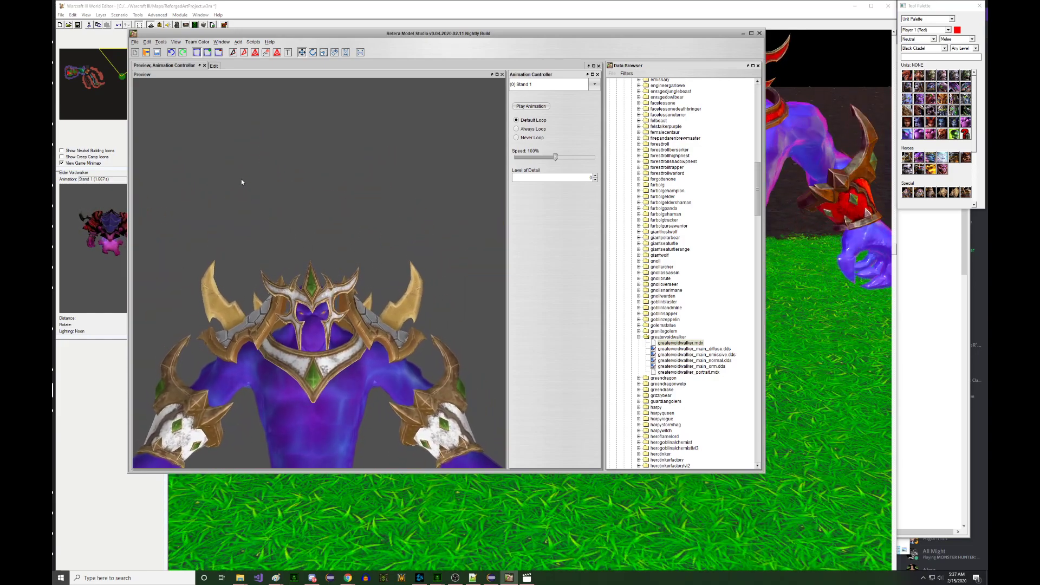
left_click(214, 66)
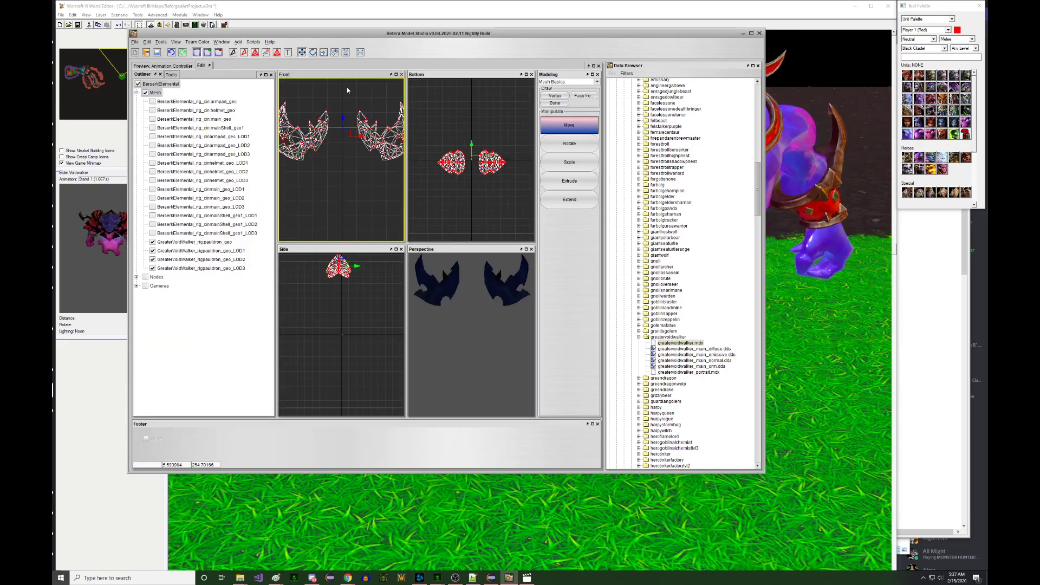
- Maximize the window, nudge the right pauldron into place, and view the whole elemental animated
double_click(340, 33)
left_click_drag(378, 101, 431, 166)
right_click_drag(411, 140, 415, 140)
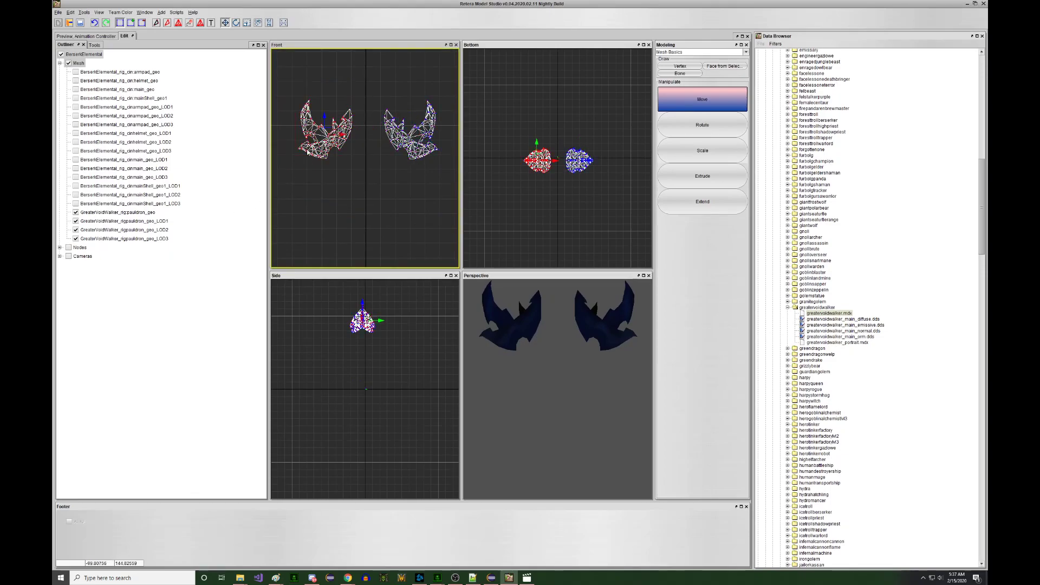
right_click_drag(335, 129, 332, 131)
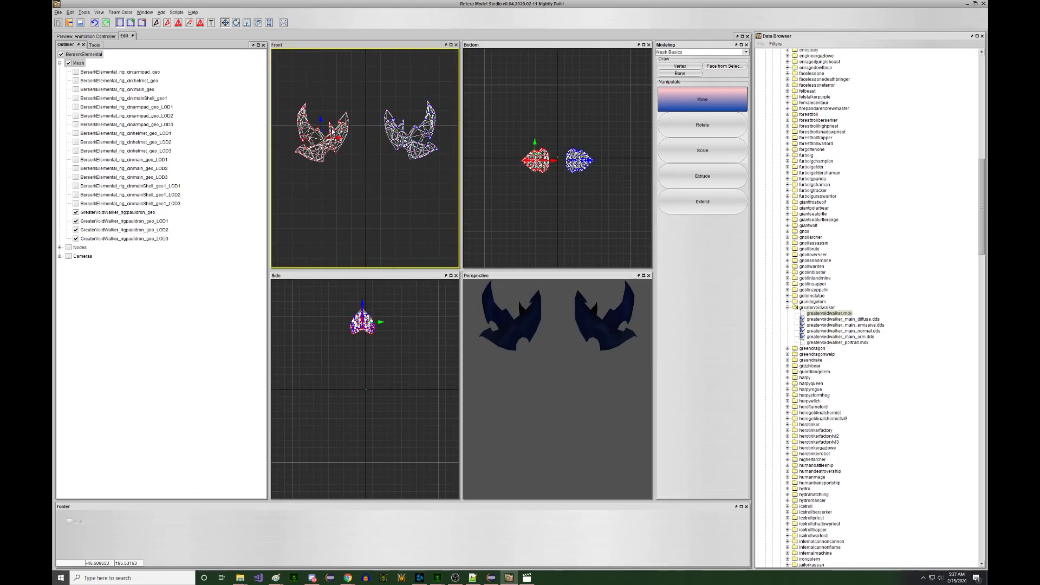
left_click(111, 36)
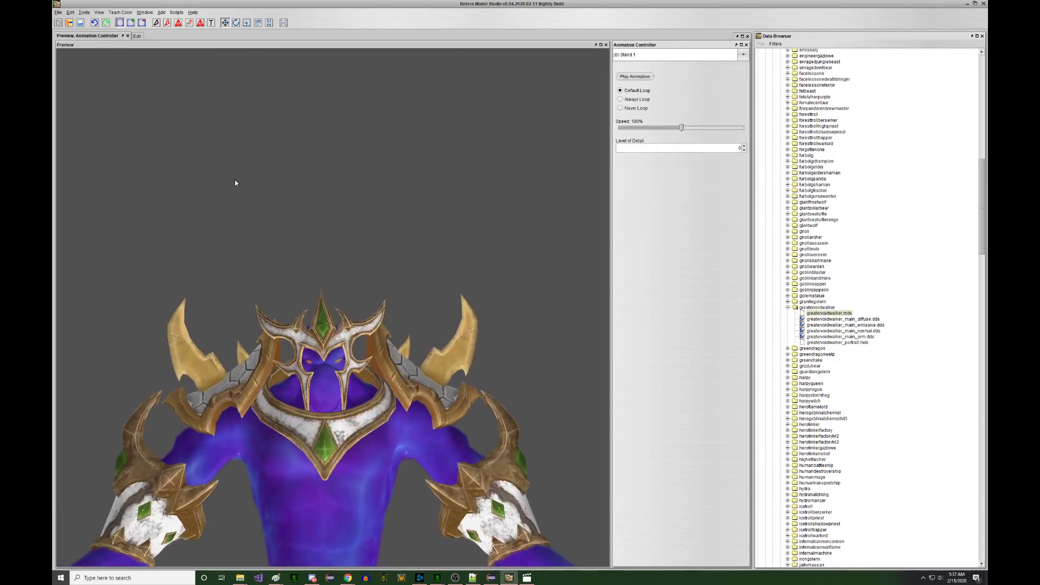
scroll(243, 209, "down", 5)
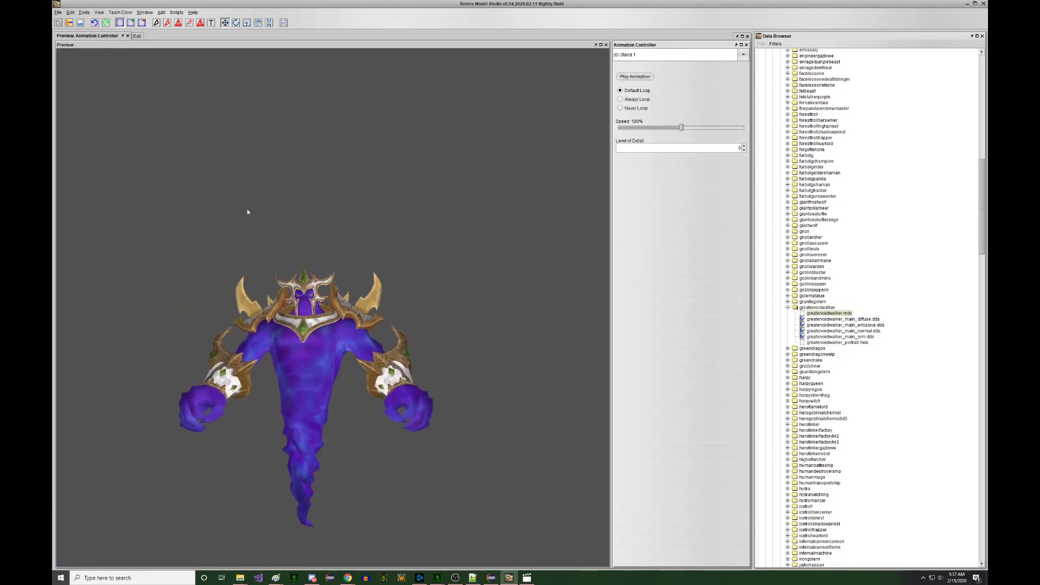
- Preview the Spell 1 animation twice, then the Birth and Stand 2 animations
left_click(646, 55)
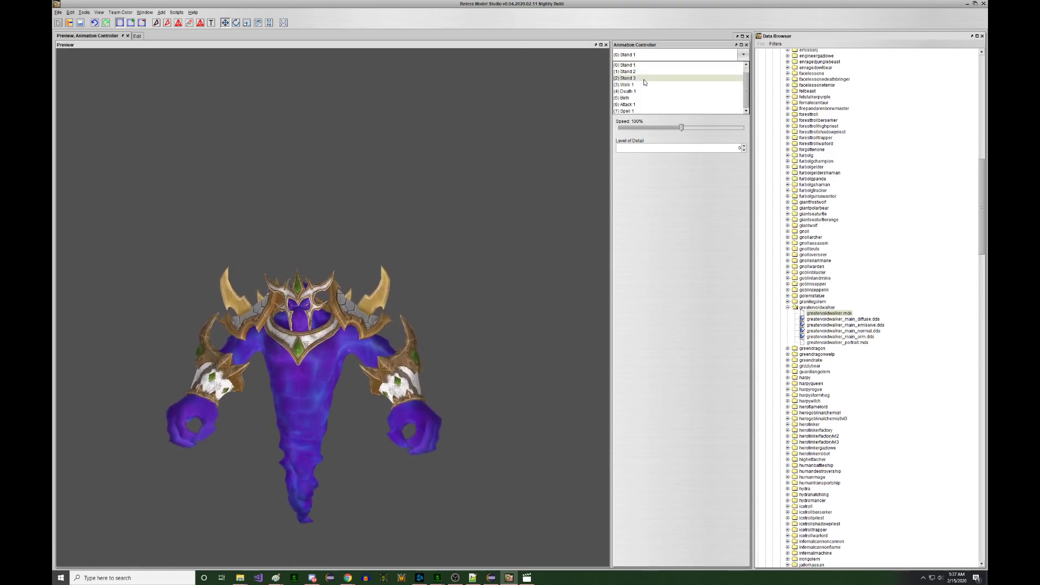
left_click(636, 111)
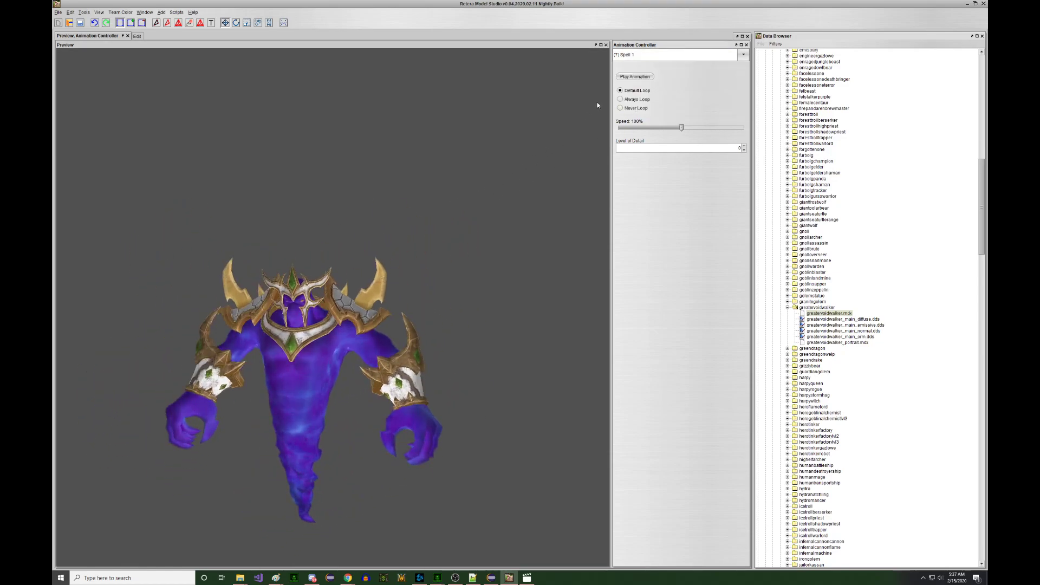
left_click(632, 79)
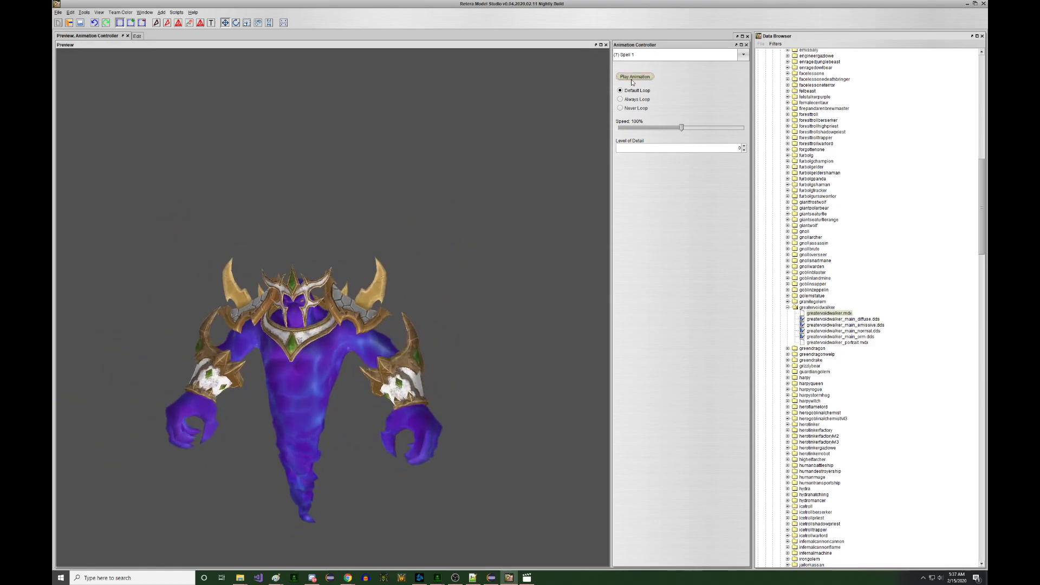
left_click(658, 57)
left_click(652, 98)
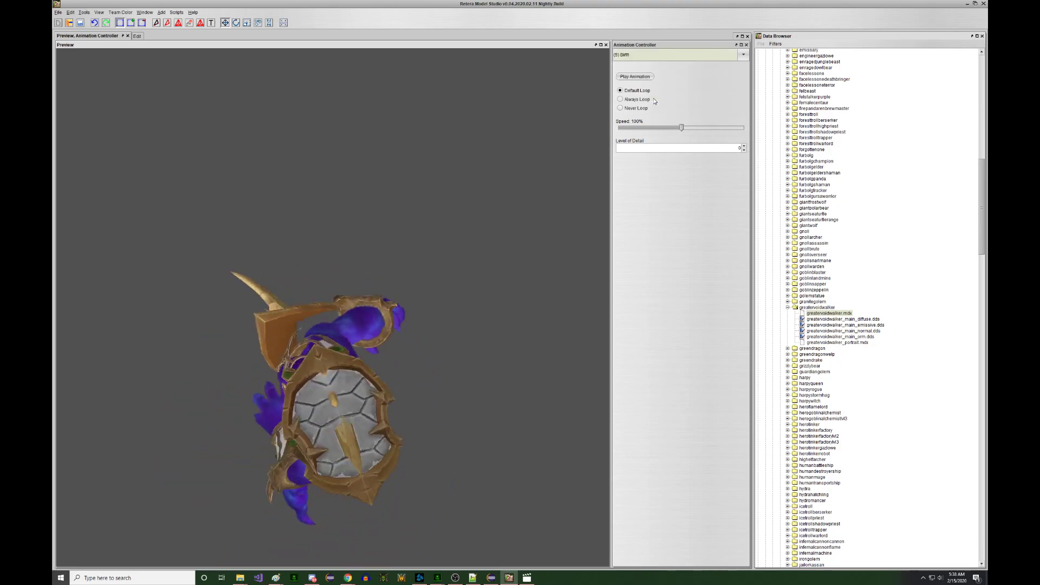
left_click(655, 58)
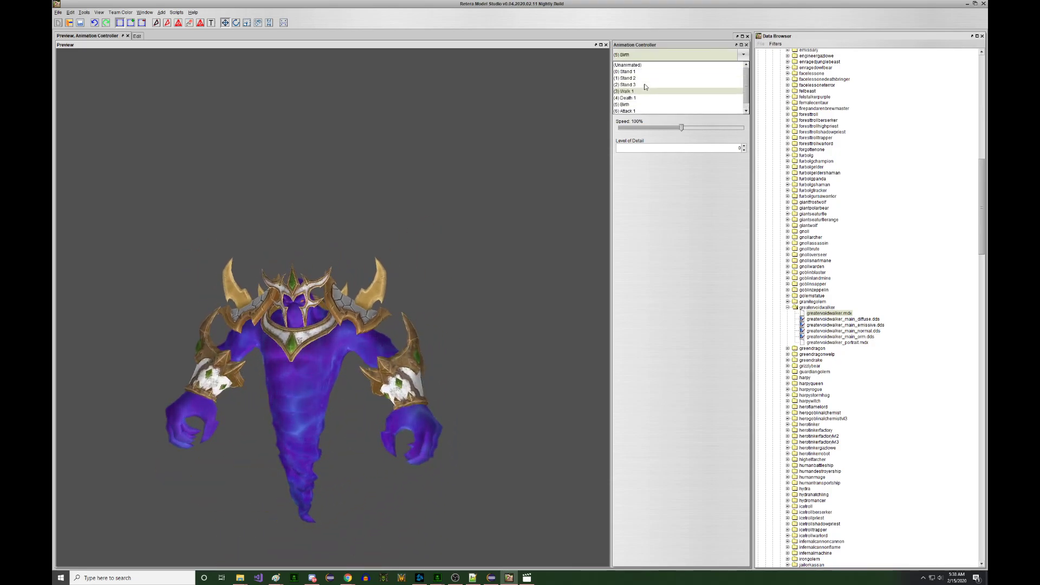
left_click(644, 77)
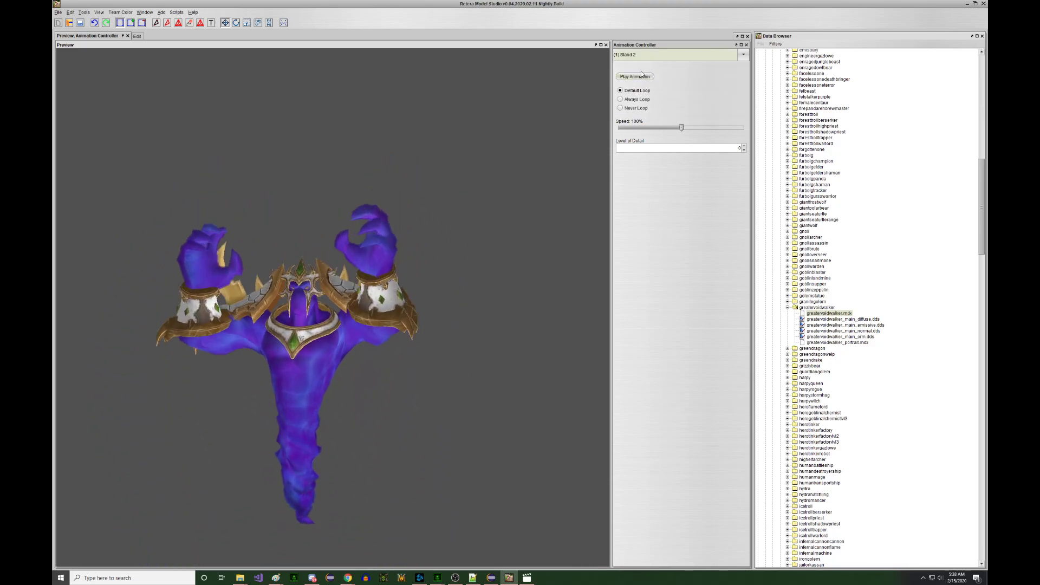
- Preview Stand 3, Walk 1 and Birth, then return to the mesh editing workspace
left_click(642, 56)
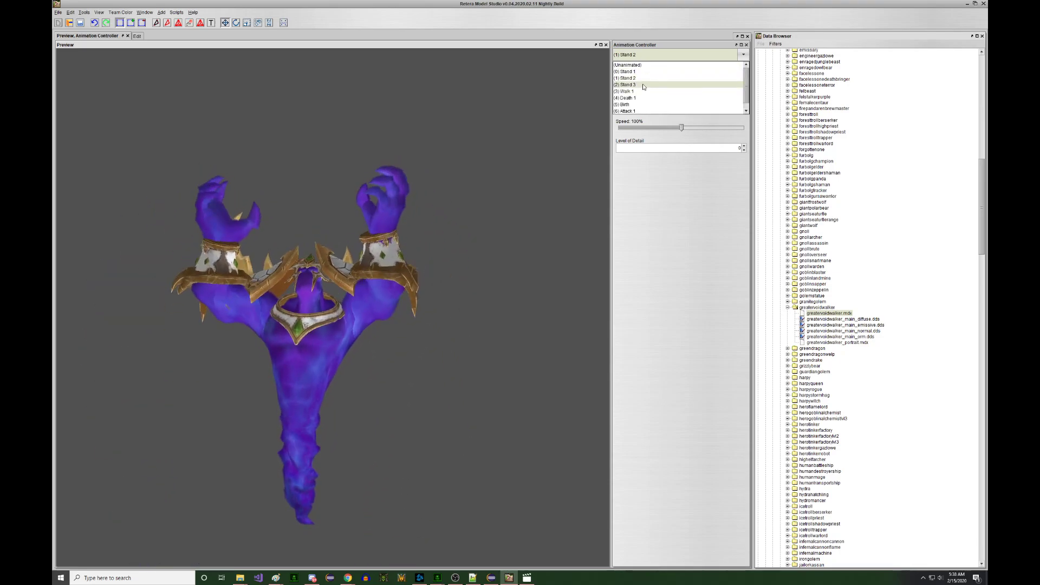
left_click(643, 82)
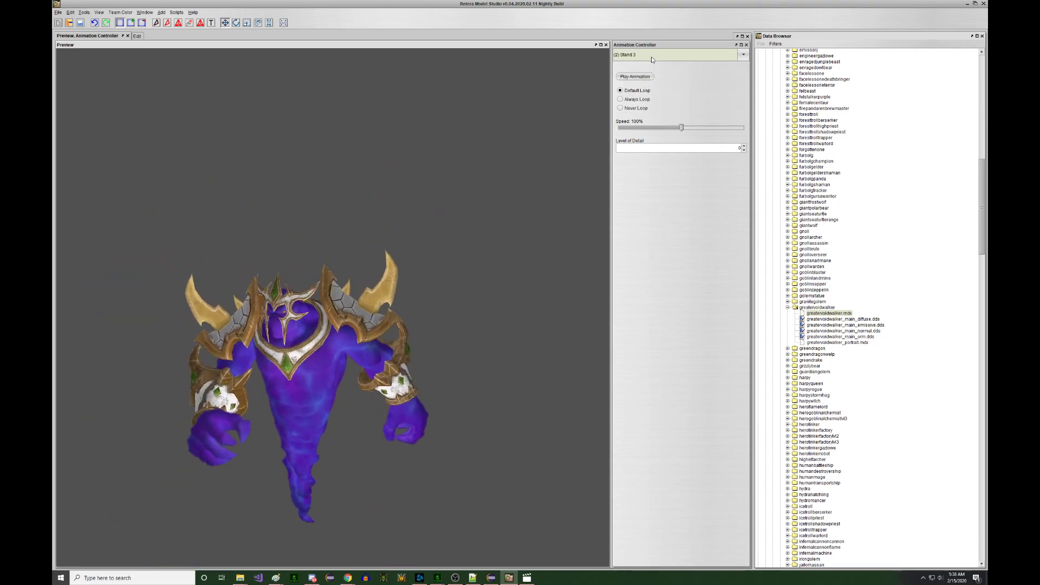
left_click(650, 56)
left_click(649, 88)
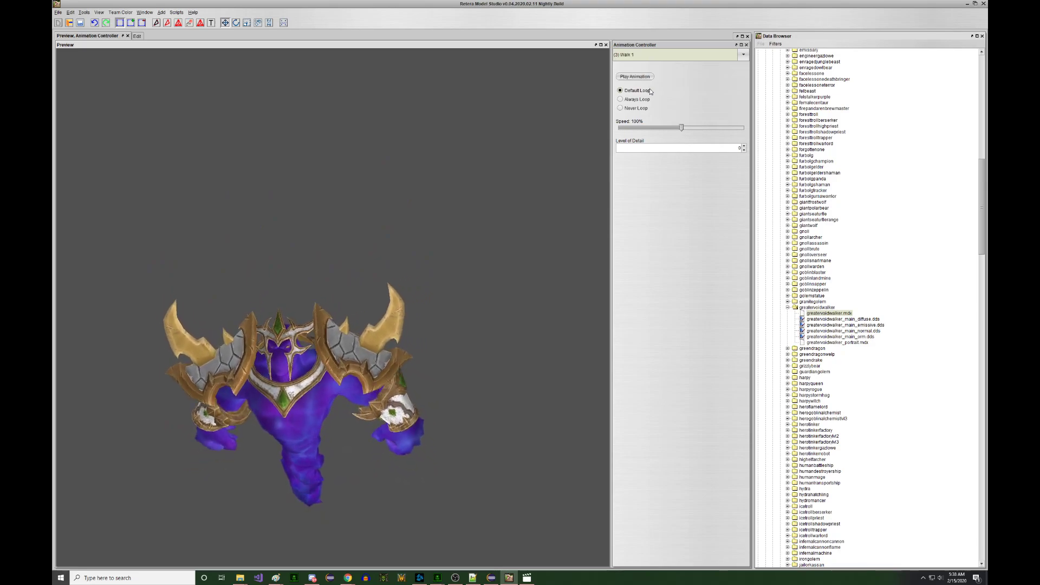
left_click(642, 55)
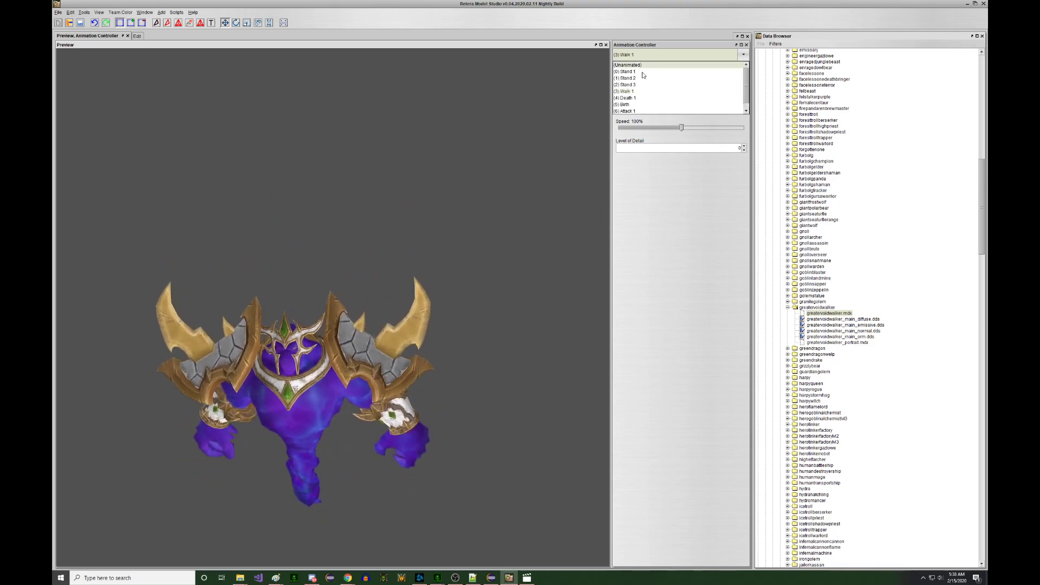
left_click(642, 104)
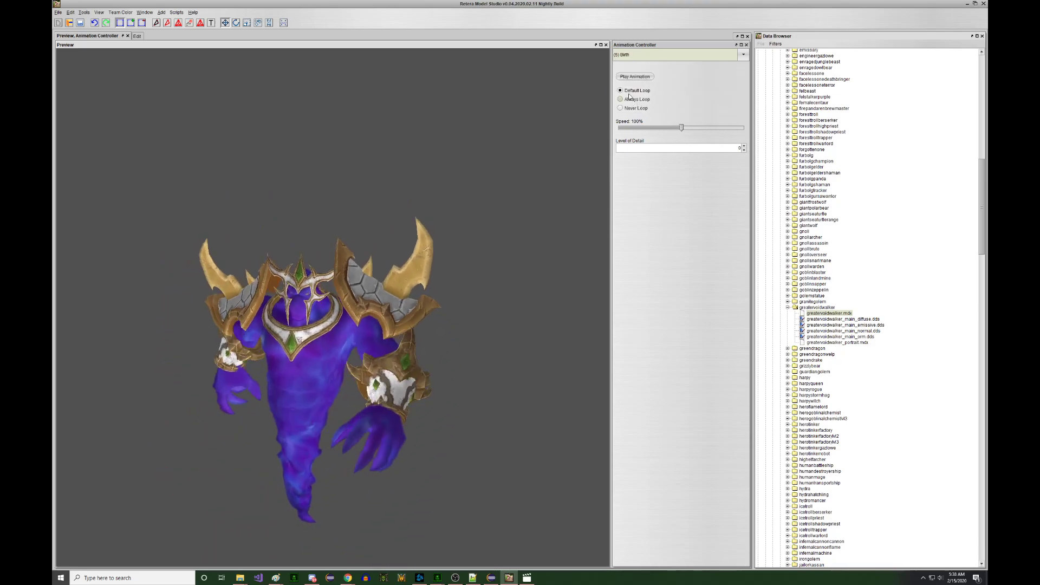
left_click(136, 35)
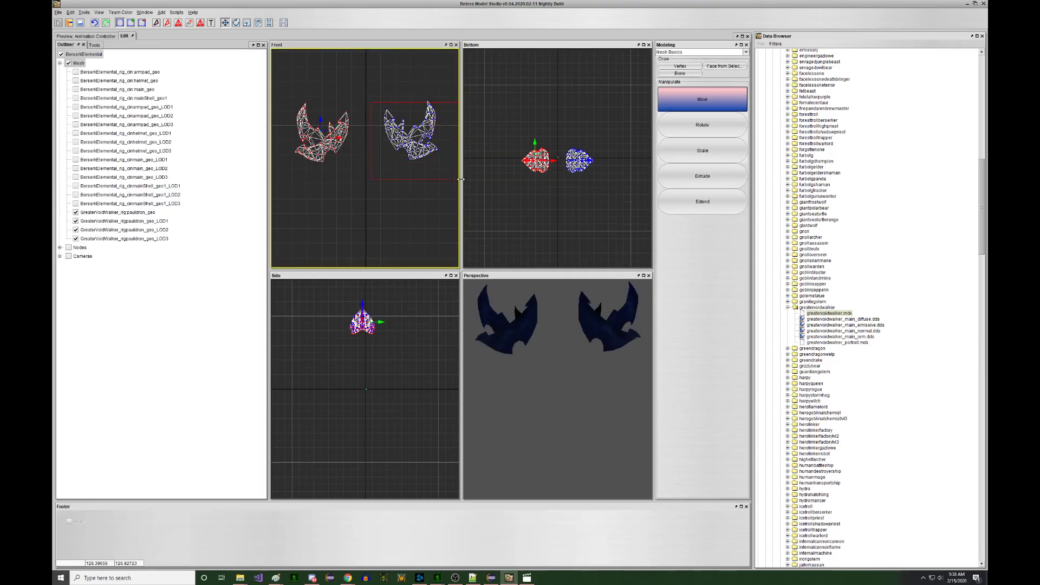
- Rebind the right-hand pauldron to the L_upr_arm_01_bind_jnt bone
left_click_drag(447, 142, 444, 138)
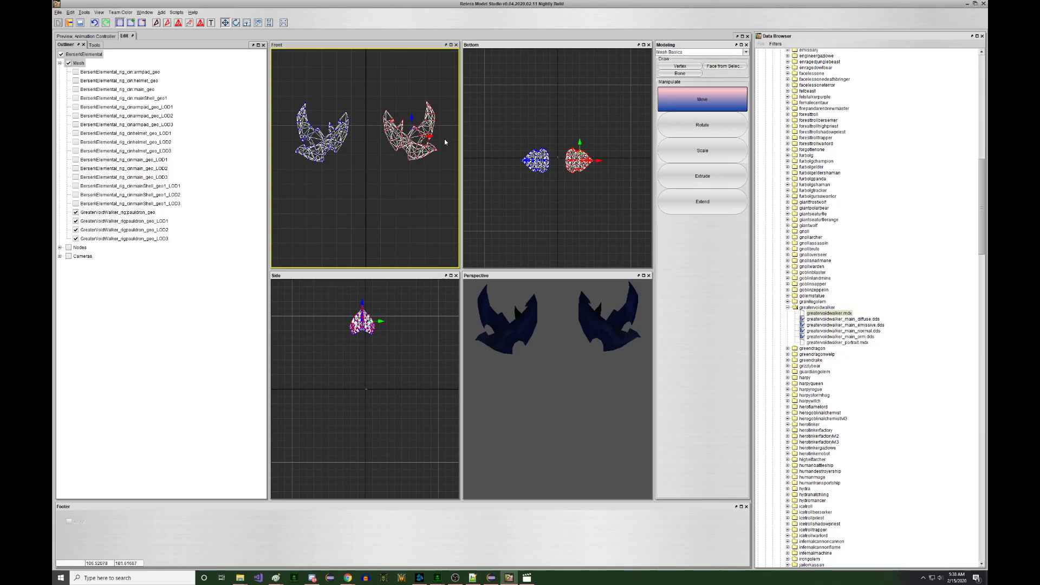
right_click(415, 129)
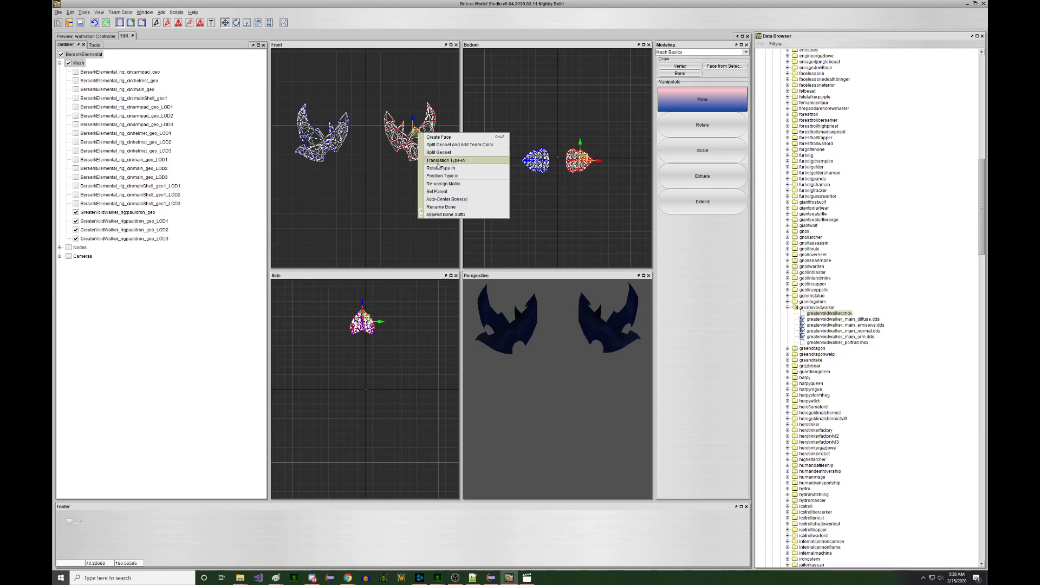
left_click(452, 183)
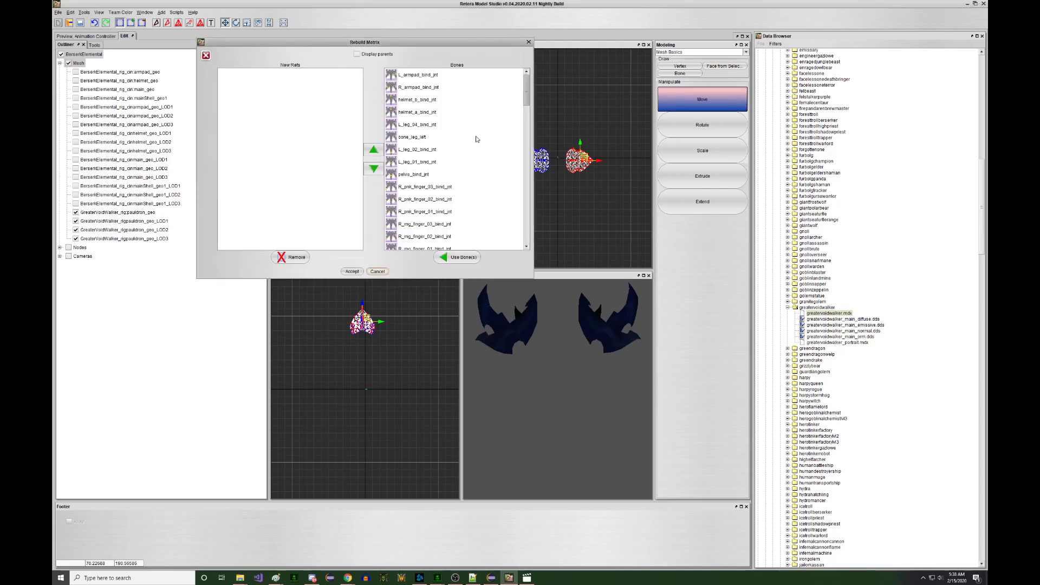
scroll(469, 127, "down", 5)
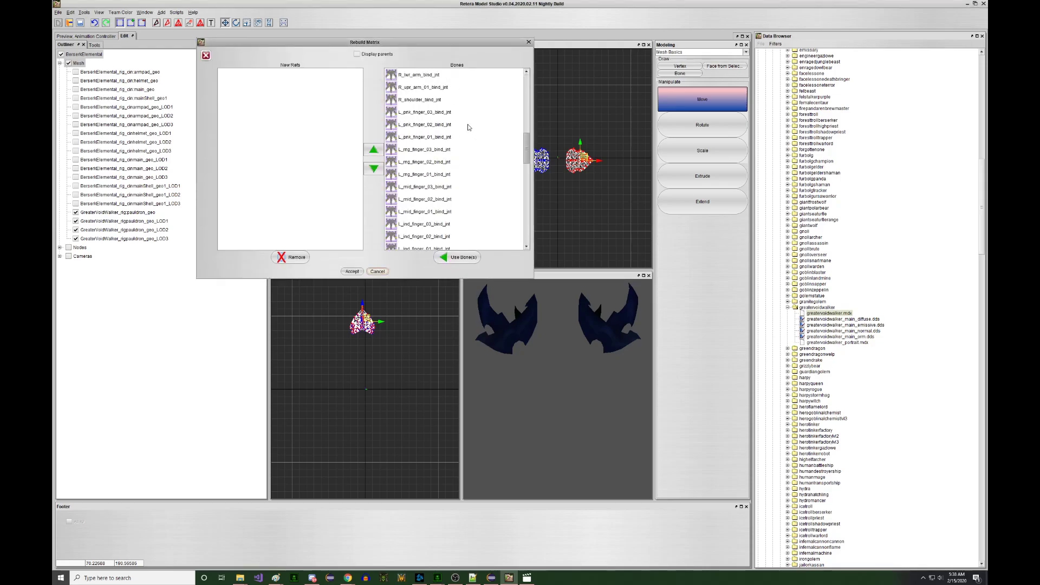
scroll(455, 120, "up", 1)
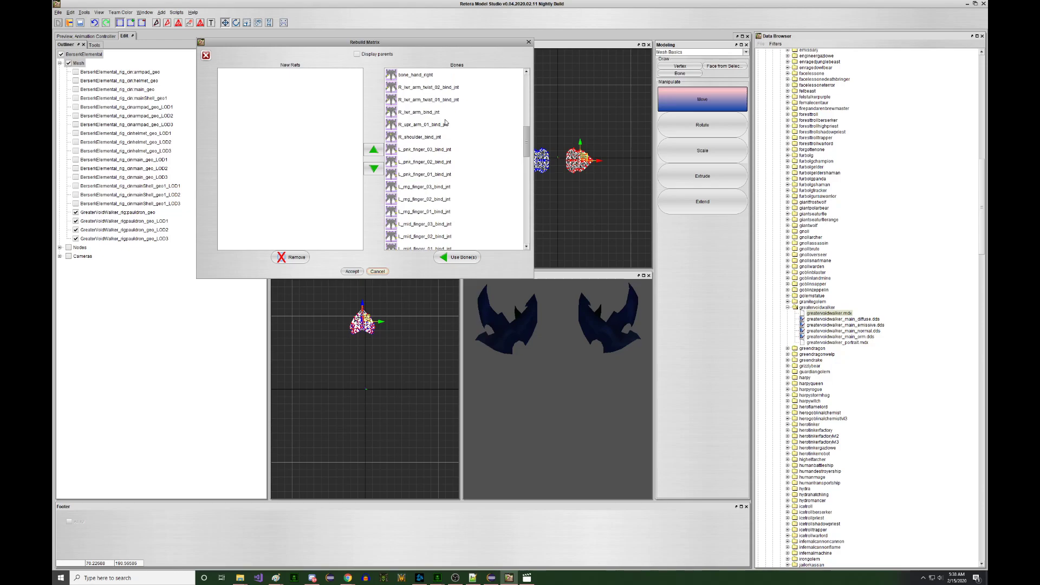
scroll(439, 129, "down", 7)
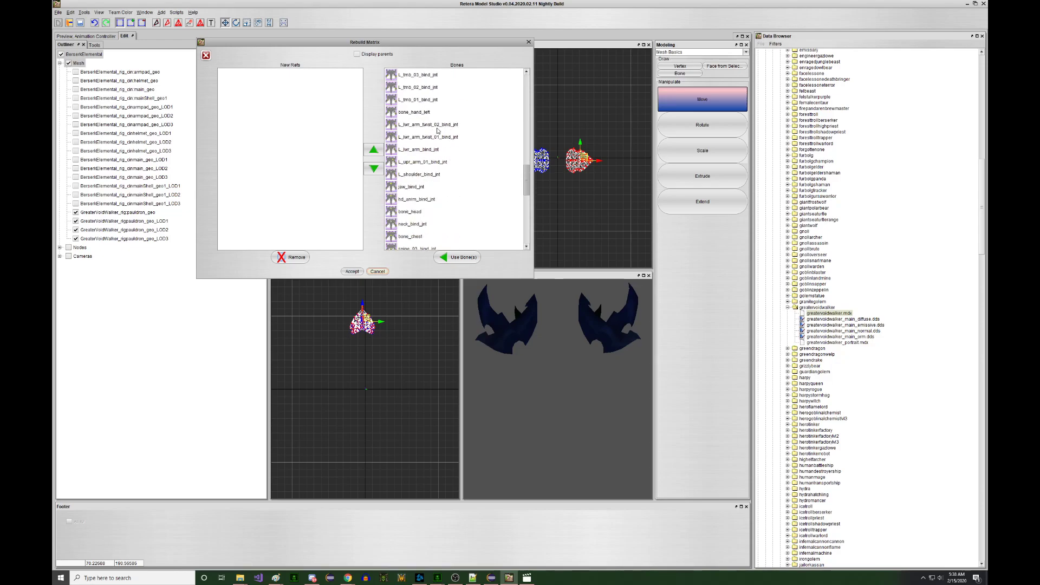
left_click(436, 160)
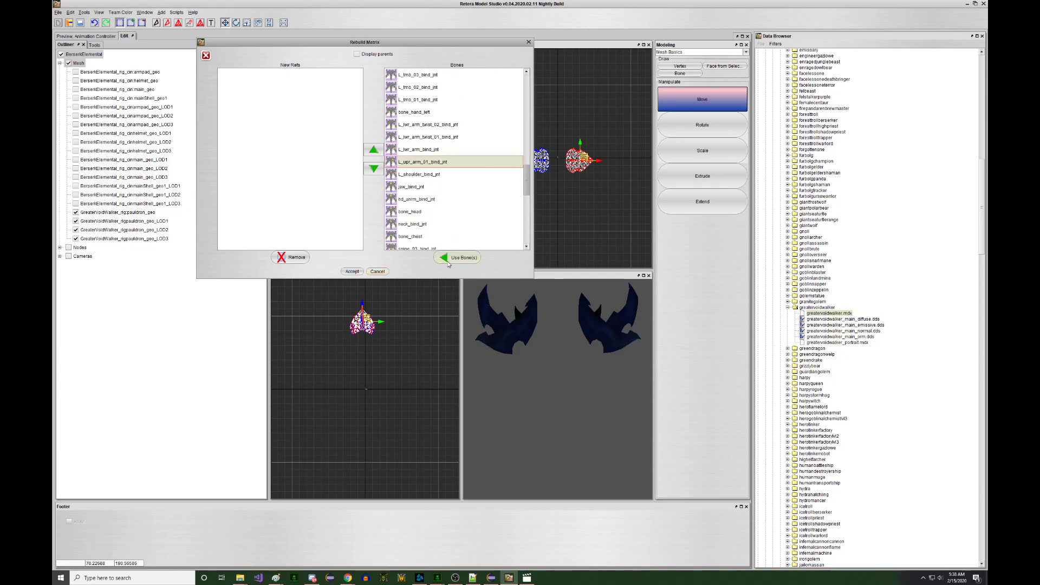
left_click(352, 271)
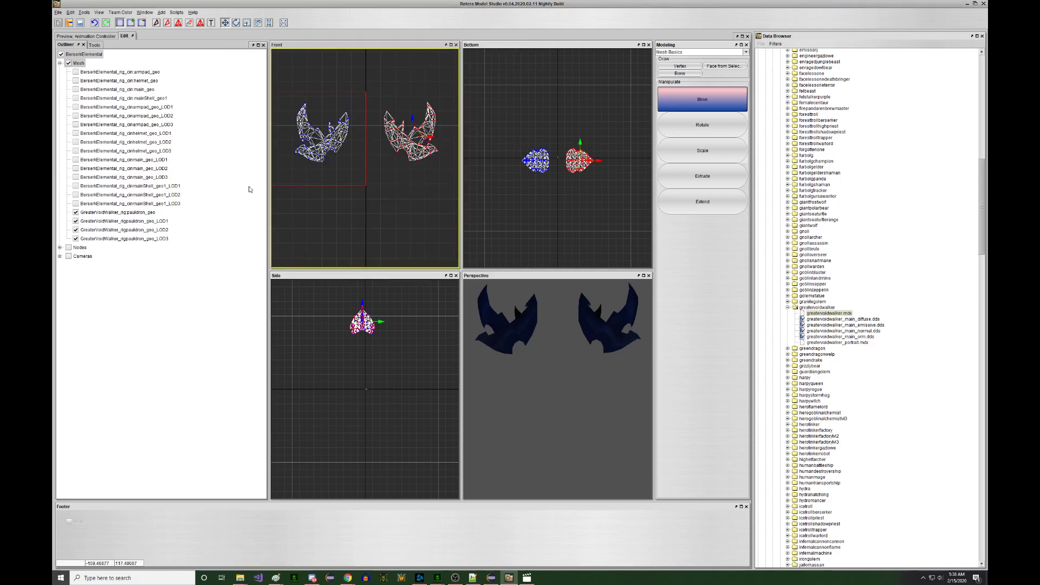
- Rebind the left-hand pauldron to the R_upr_arm_01_bind_jnt bone
right_click(350, 166)
left_click(380, 216)
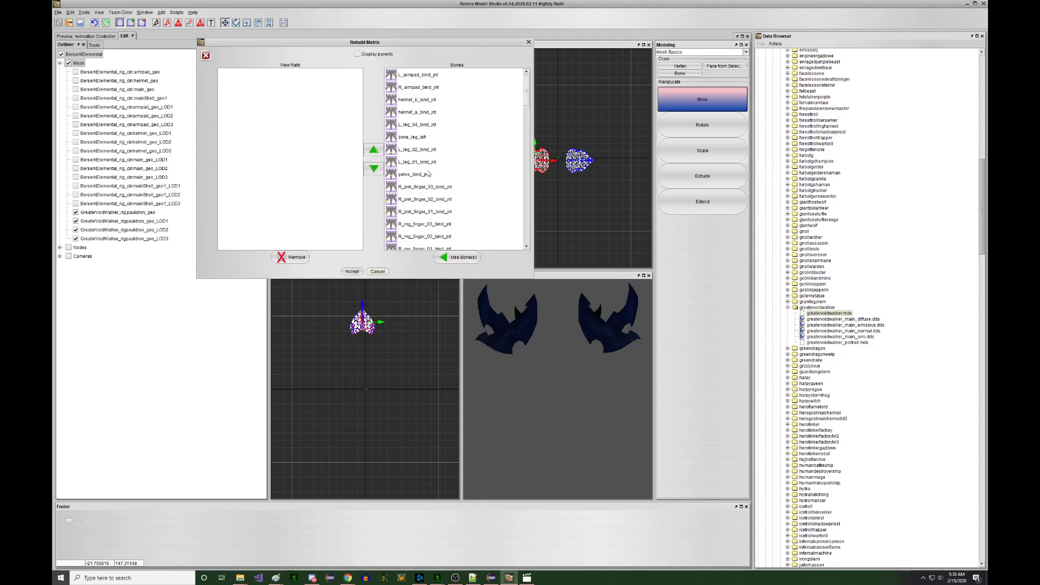
scroll(450, 139, "down", 4)
scroll(447, 144, "down", 3)
left_click(439, 126)
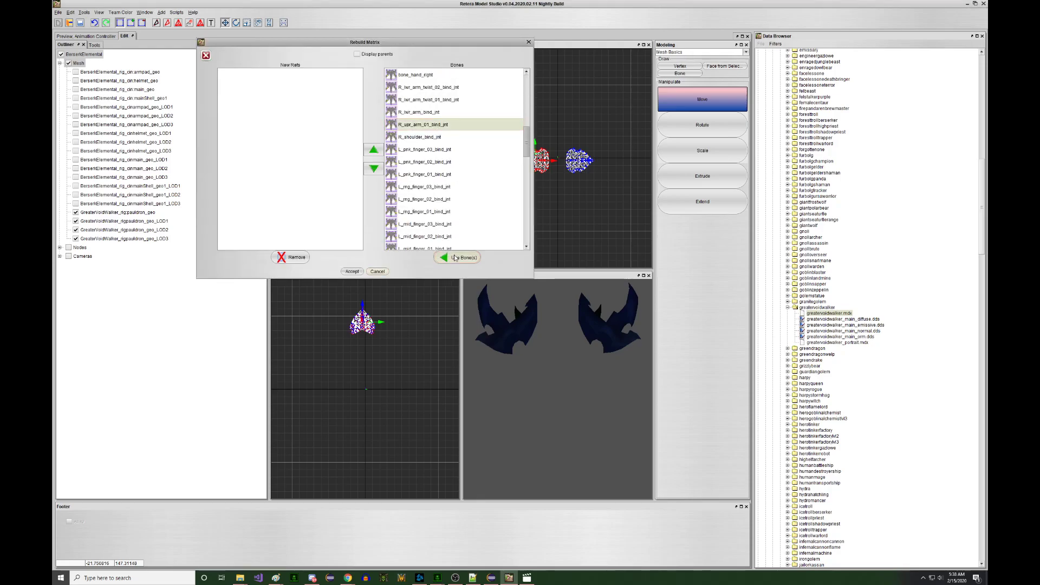
left_click(352, 271)
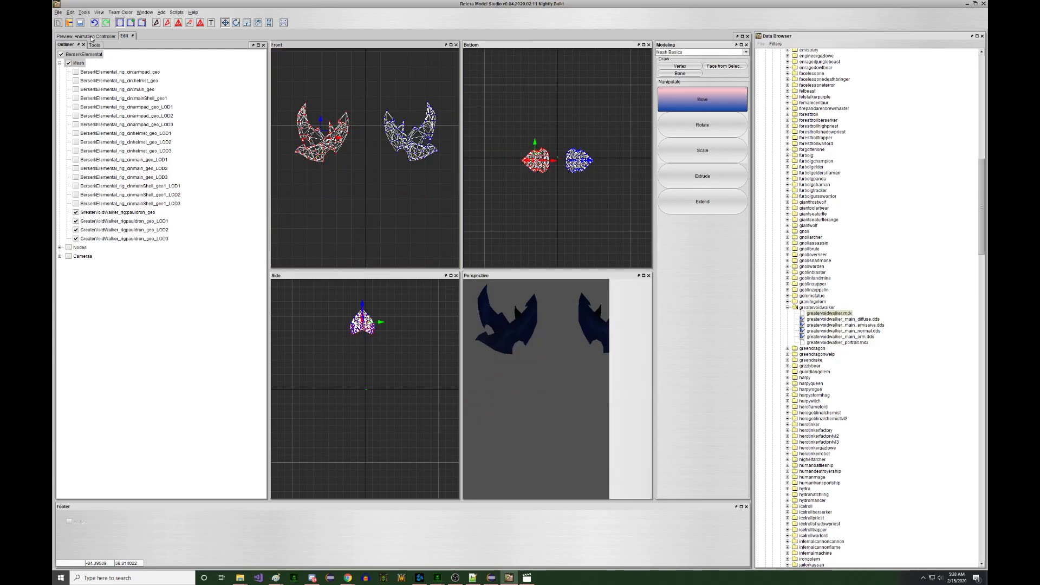
- Replay Birth, then play Stand 1 and rotate the model to see its back
left_click(88, 36)
left_click(620, 77)
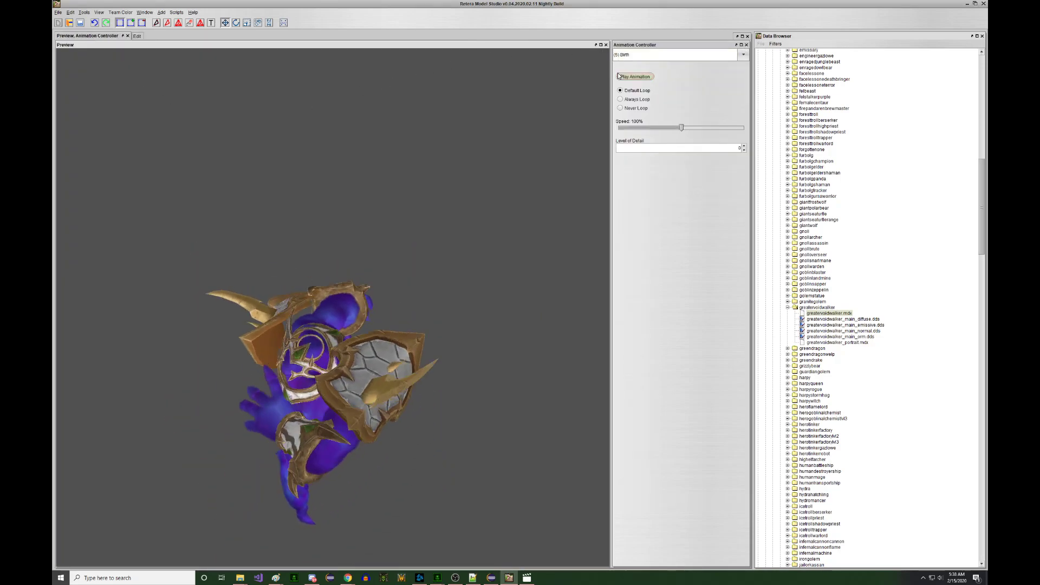
left_click(677, 54)
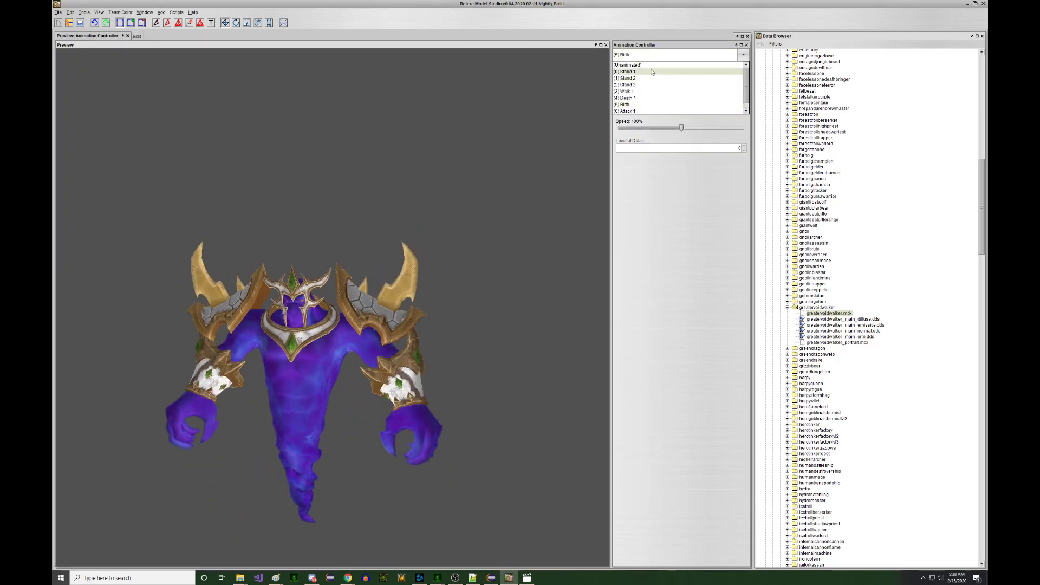
left_click(631, 61)
left_click(474, 130)
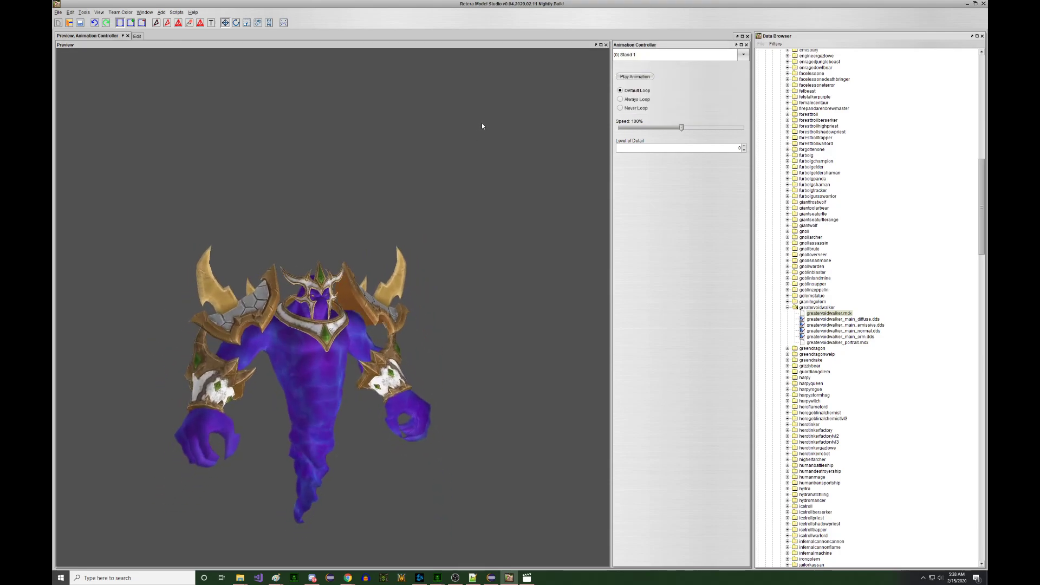
mouse_move(475, 122)
left_mouse_down()
mouse_move(406, 128)
mouse_move(471, 128)
mouse_move(480, 113)
mouse_move(481, 125)
left_mouse_up()
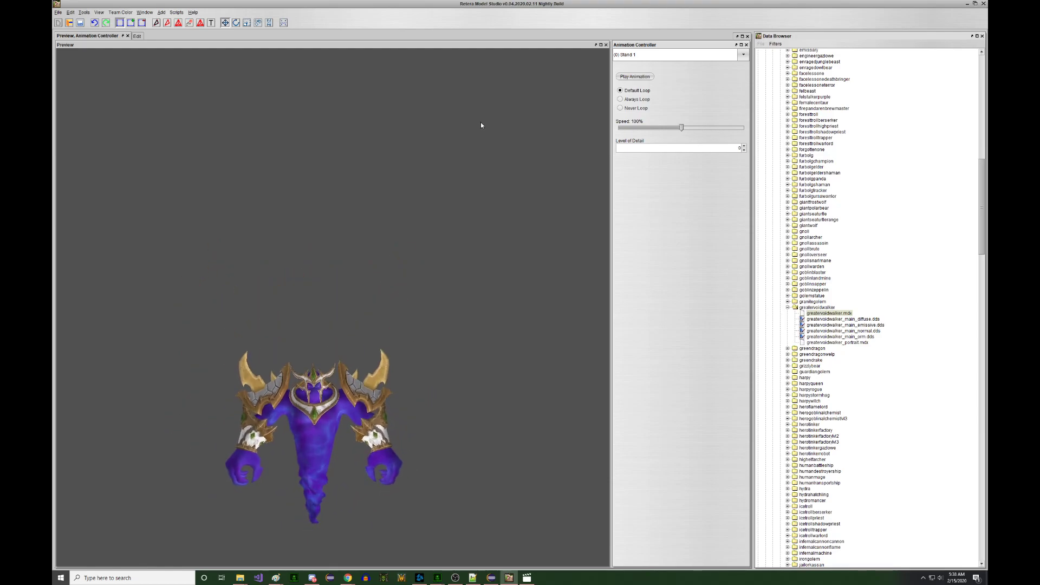
- Play Walk 1 from a three-quarter view, then switch back to Stand 1
left_click(625, 55)
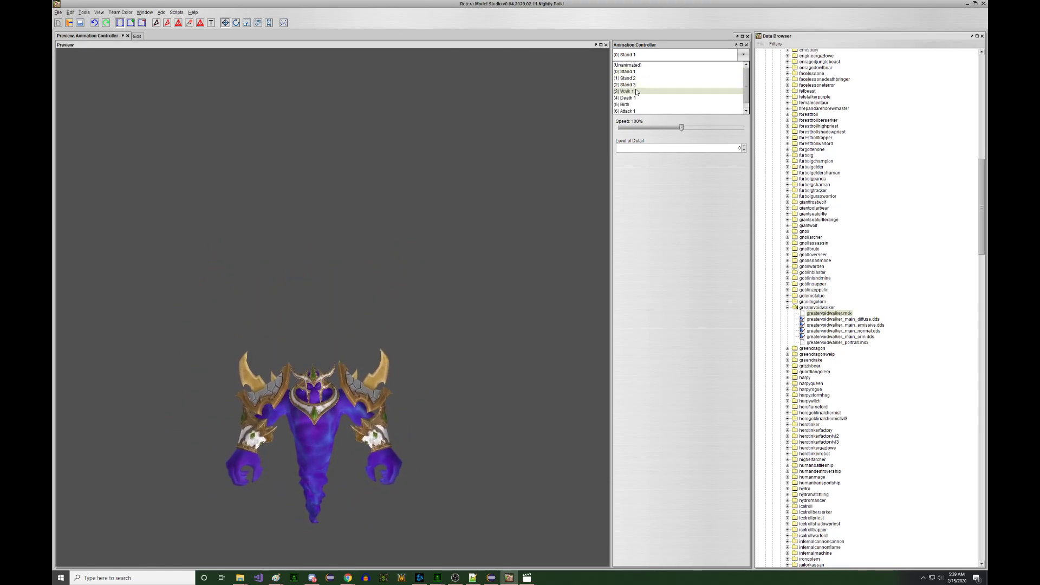
left_click(637, 92)
left_click_drag(526, 118, 489, 120)
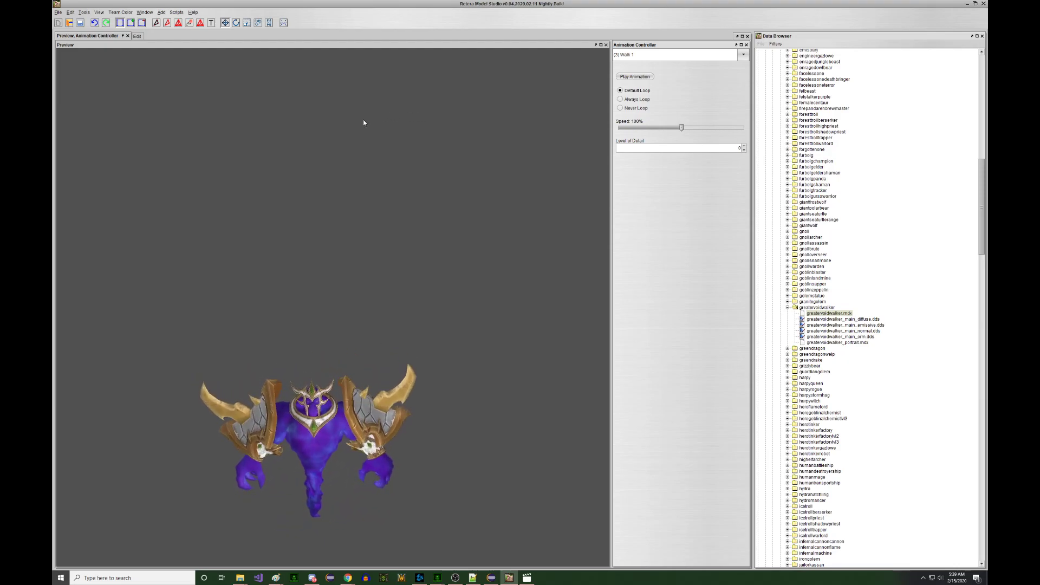
left_click(628, 54)
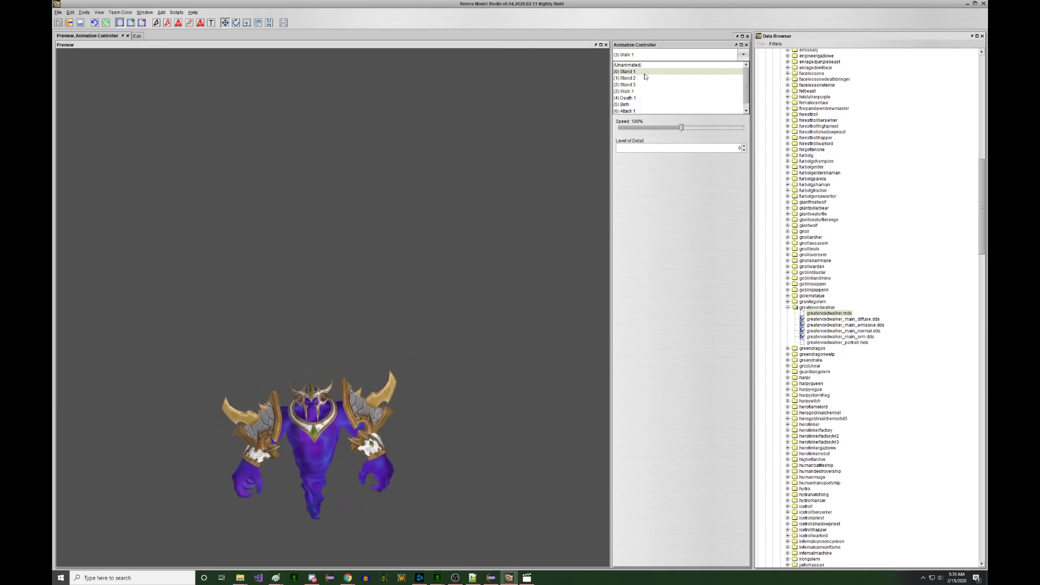
left_click(631, 63)
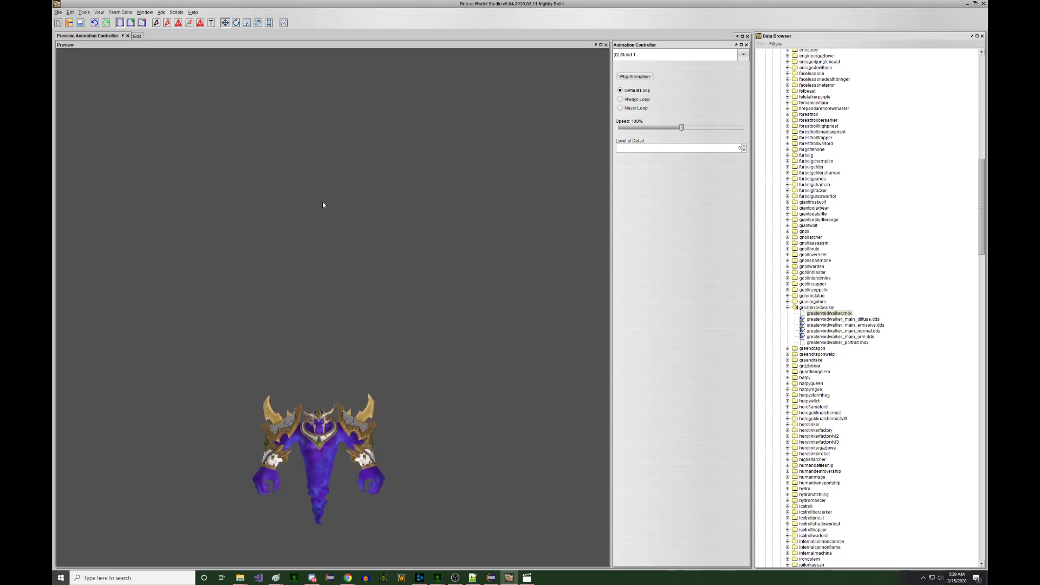
- Back in the Edit view, shrink the left pauldron by about 10%
left_click(136, 37)
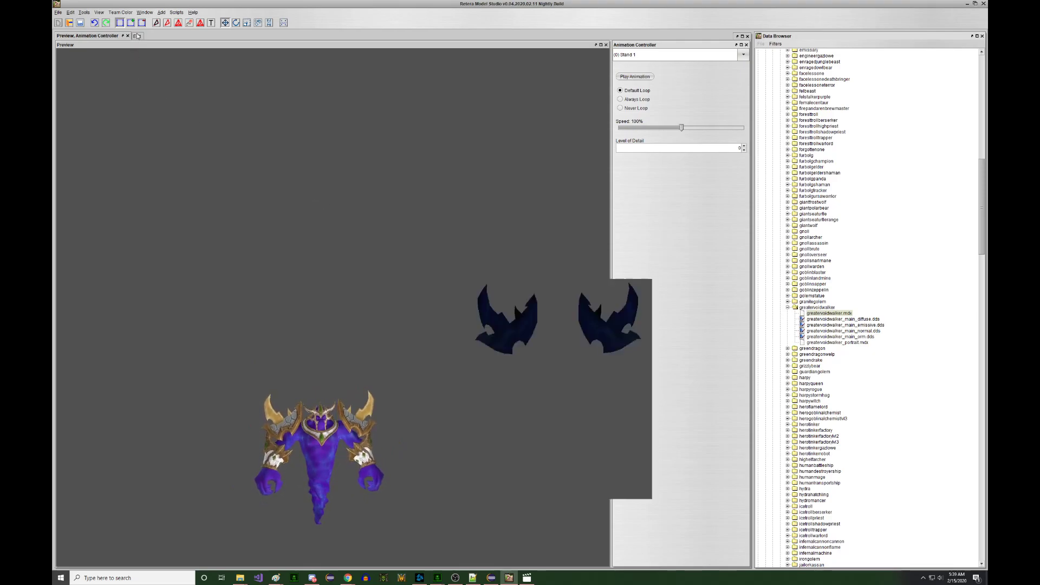
scroll(344, 128, "up", 3)
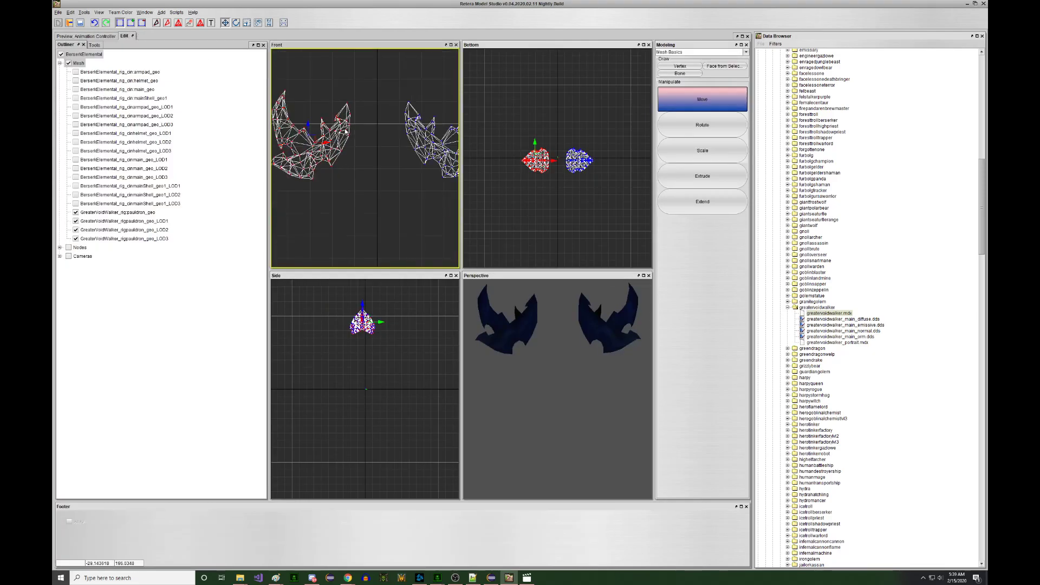
key("r")
right_click_drag(370, 115, 363, 117)
key("w")
scroll(369, 110, "down", 3)
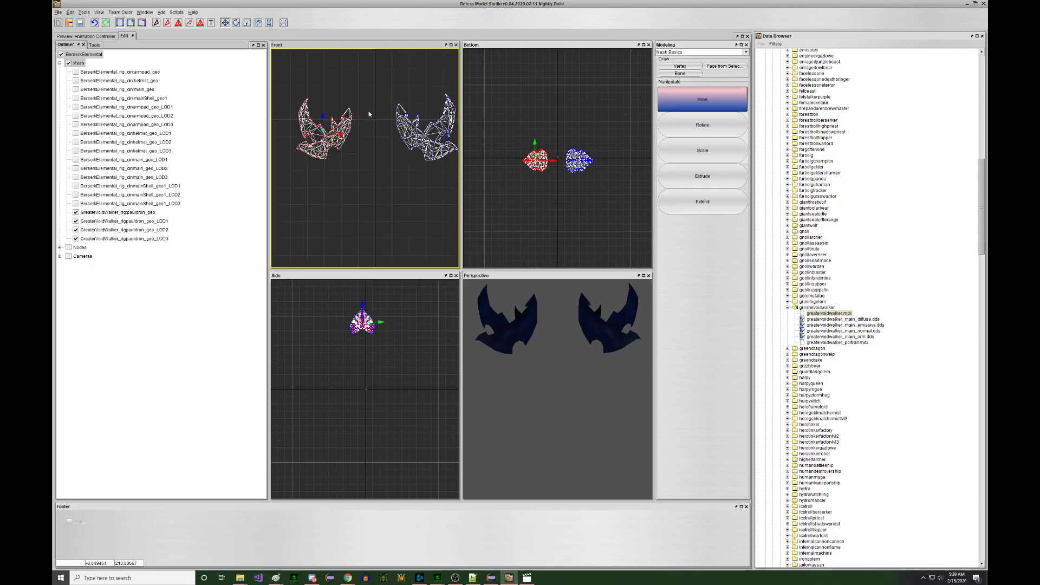
- Select both pauldrons and scale them down together
left_click_drag(455, 166, 455, 166)
key("e")
key("r")
right_click_drag(447, 152, 431, 145)
key("w")
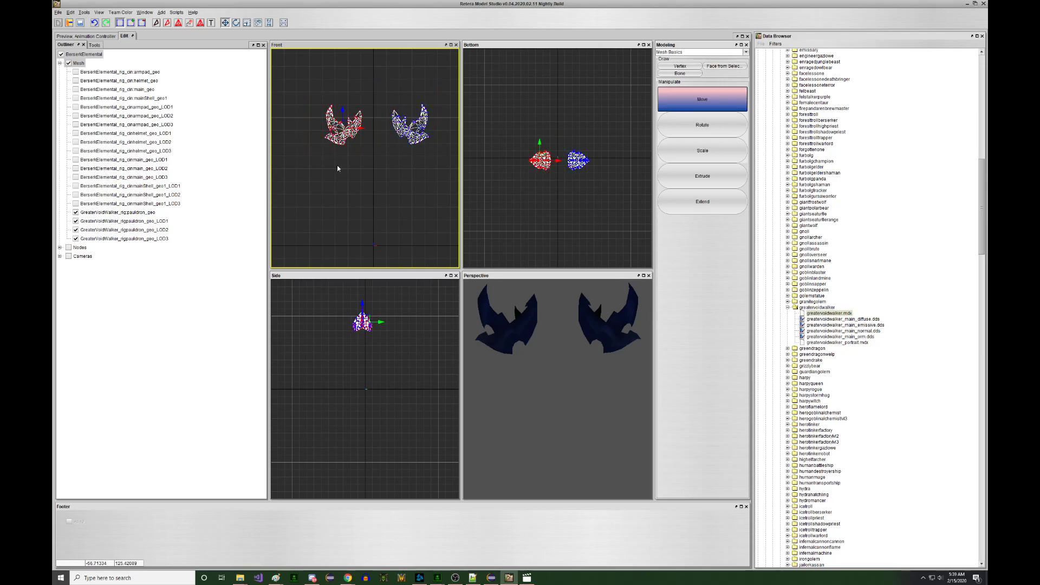
- Nudge the left pauldron into a better position, checking it briefly in the animated preview
right_click_drag(334, 165, 331, 166)
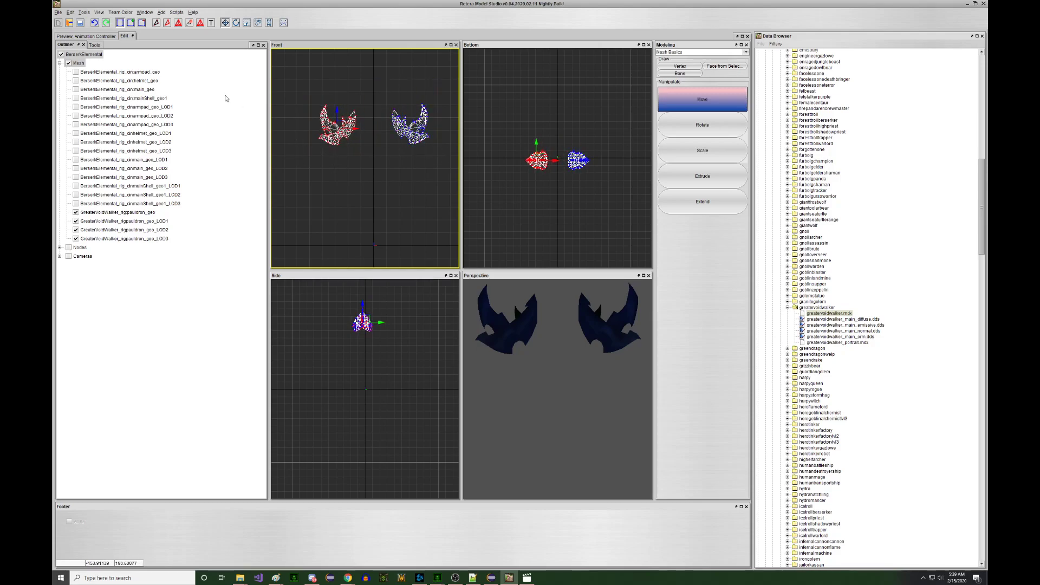
left_click(80, 36)
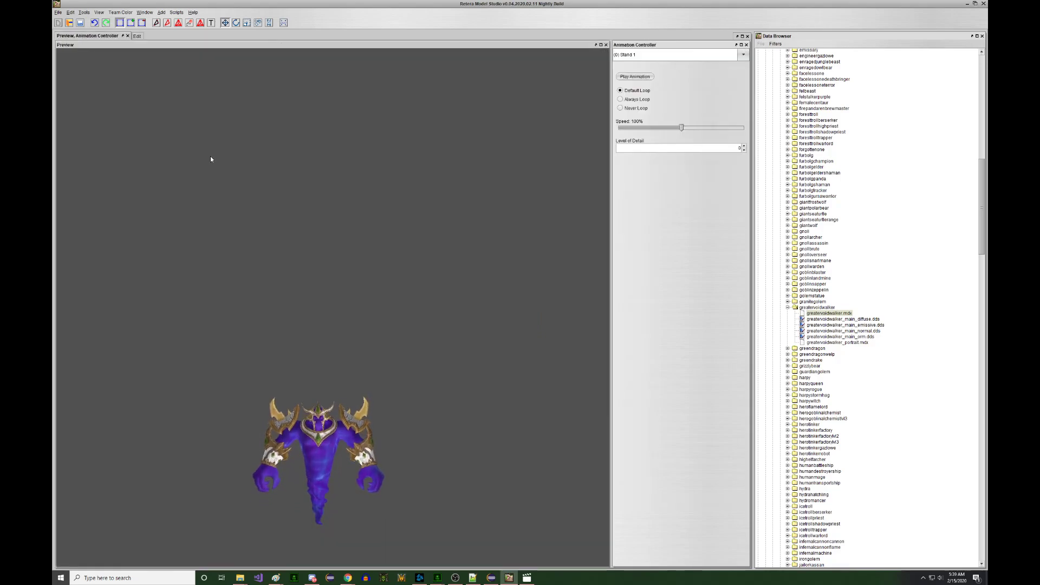
left_click(137, 36)
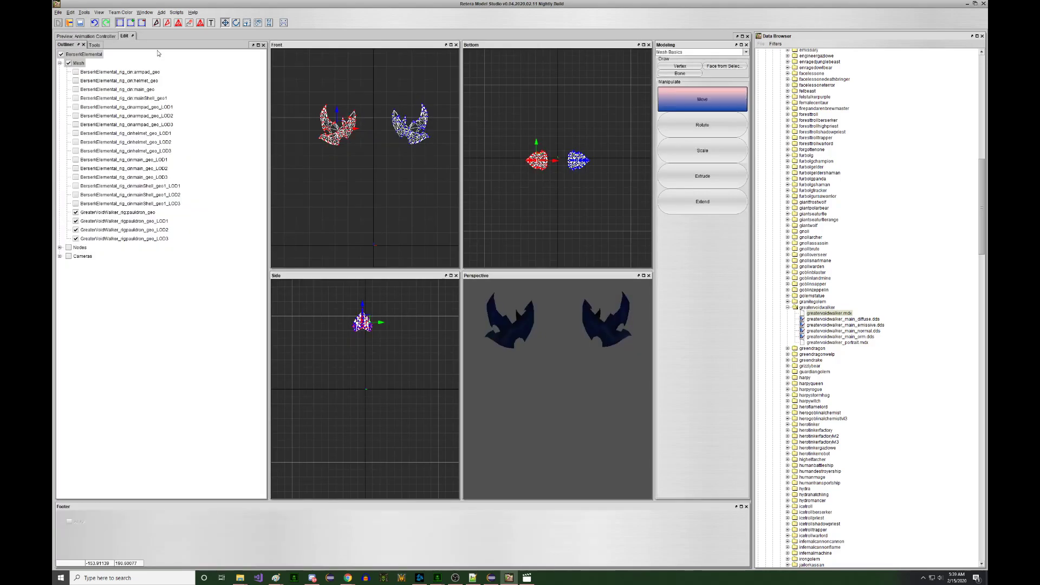
right_click_drag(330, 126, 337, 135)
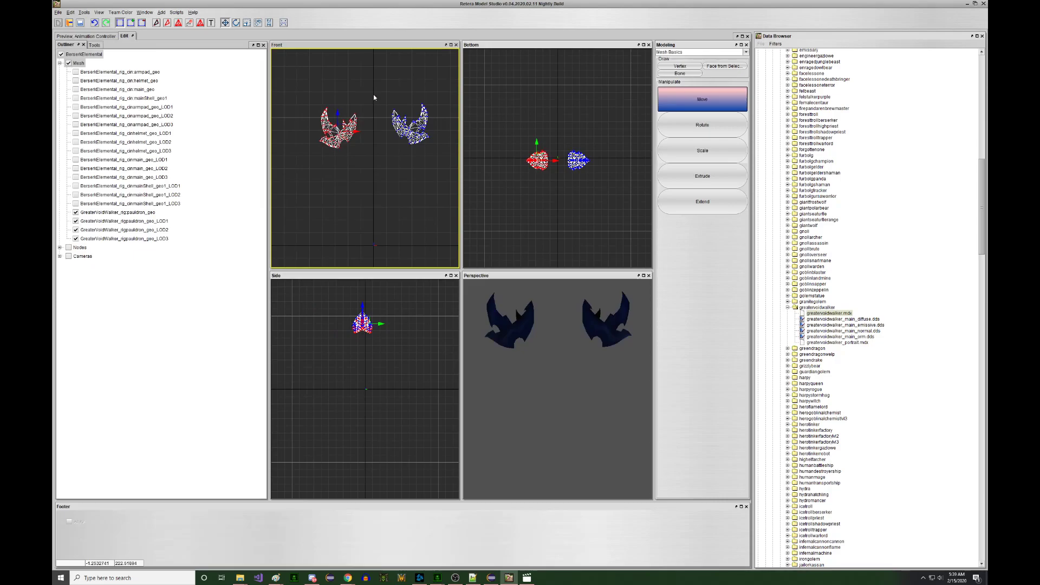
right_click_drag(431, 144, 428, 148)
- Play and replay the Spell 1 animation, turning the elemental to view its side
left_click(108, 37)
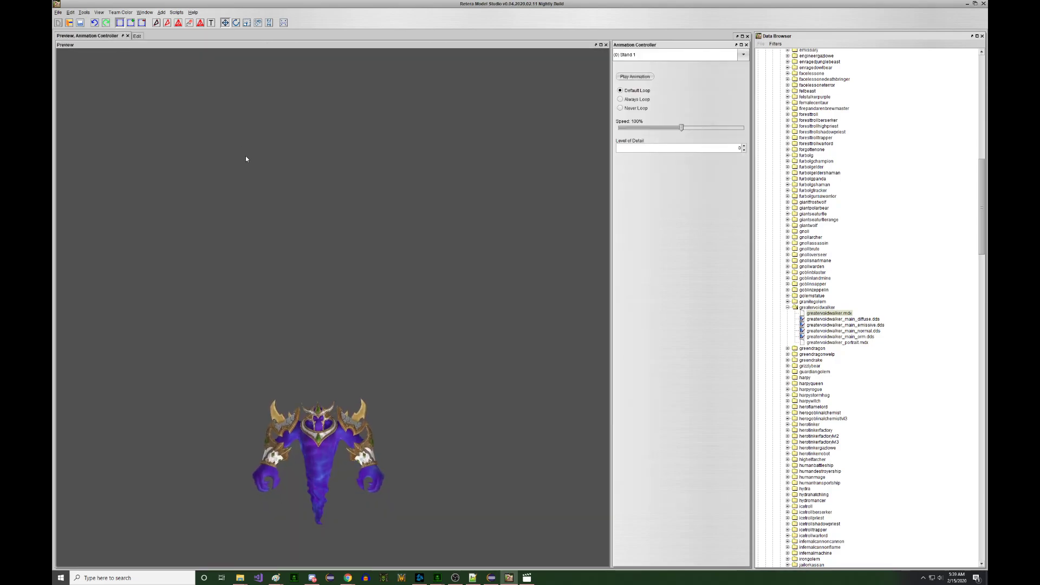
scroll(246, 158, "up", 5)
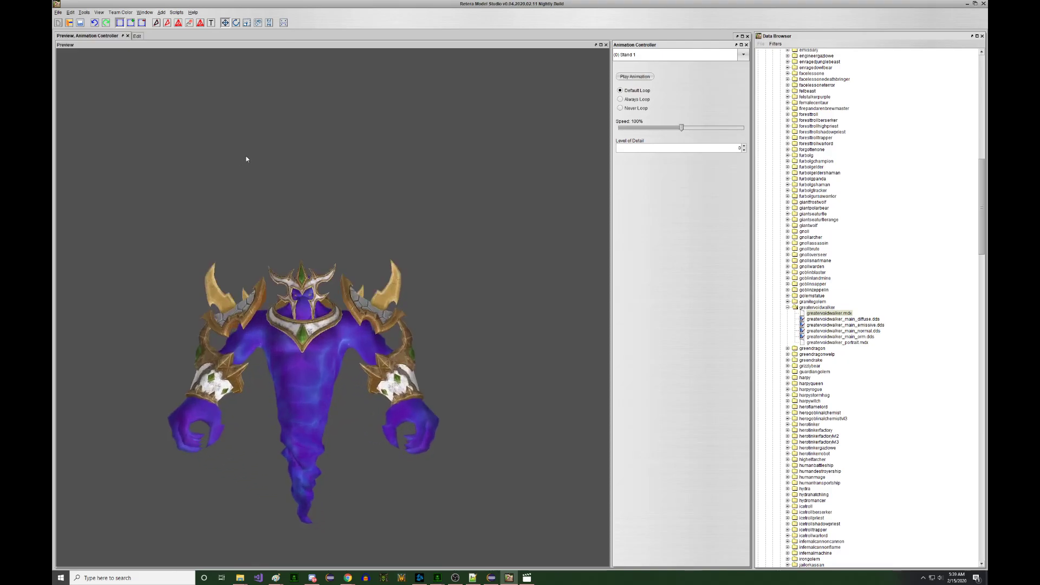
mouse_move(246, 161)
left_mouse_down()
mouse_move(188, 160)
mouse_move(256, 161)
left_mouse_up()
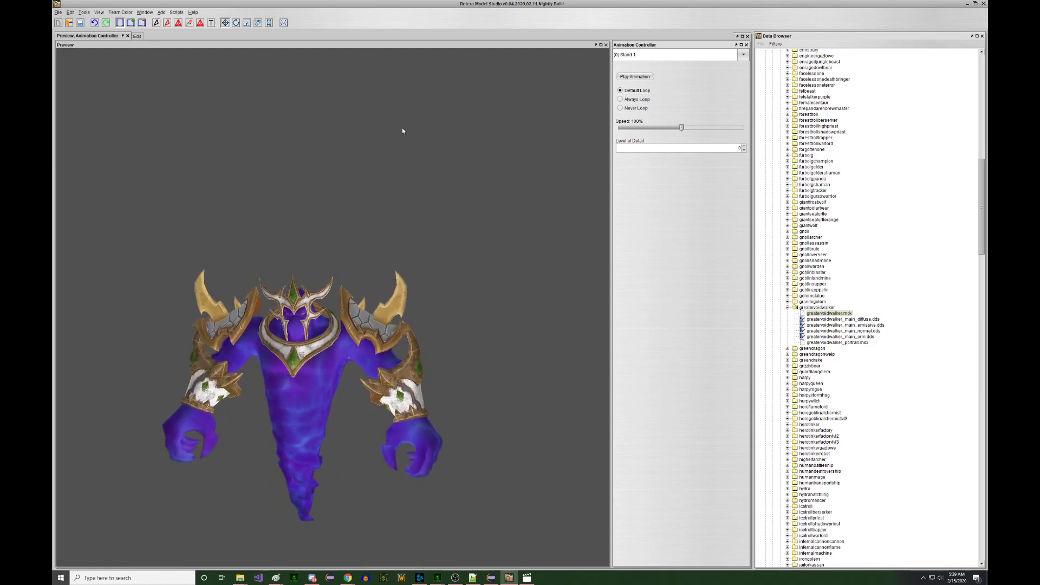
left_click(630, 56)
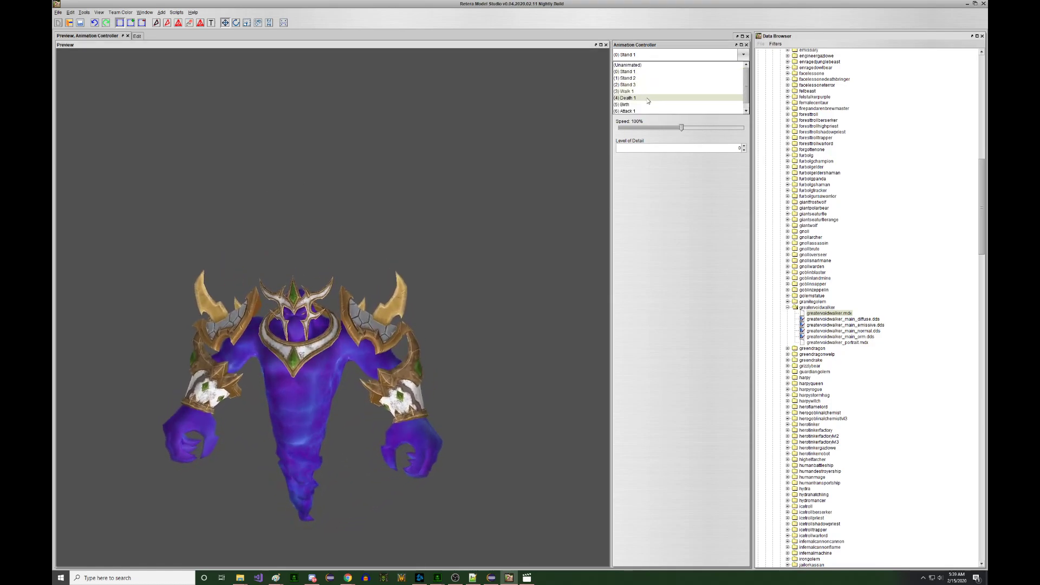
left_click(642, 110)
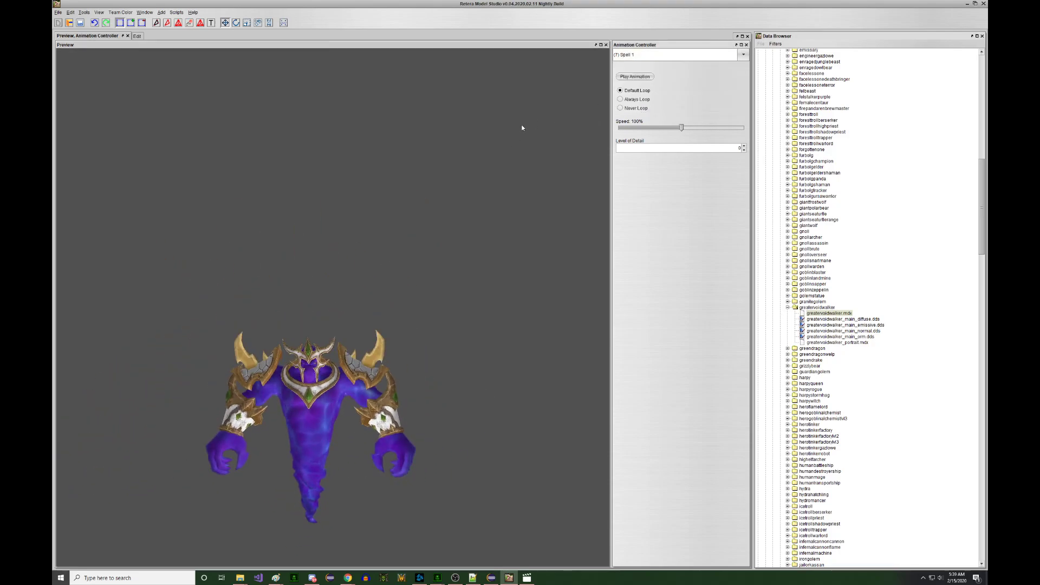
left_click(624, 78)
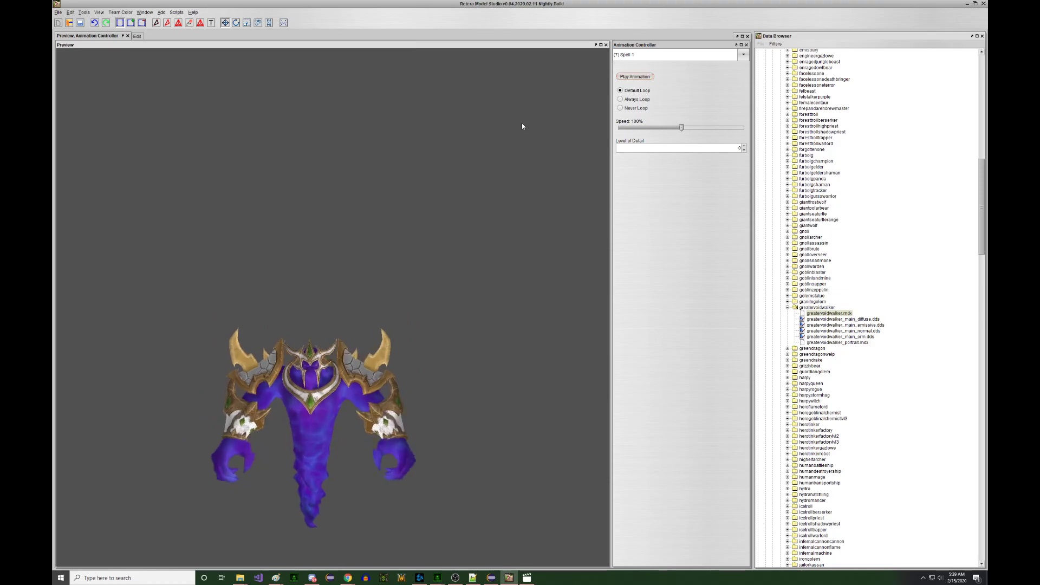
left_click_drag(524, 125, 484, 126)
left_click(627, 79)
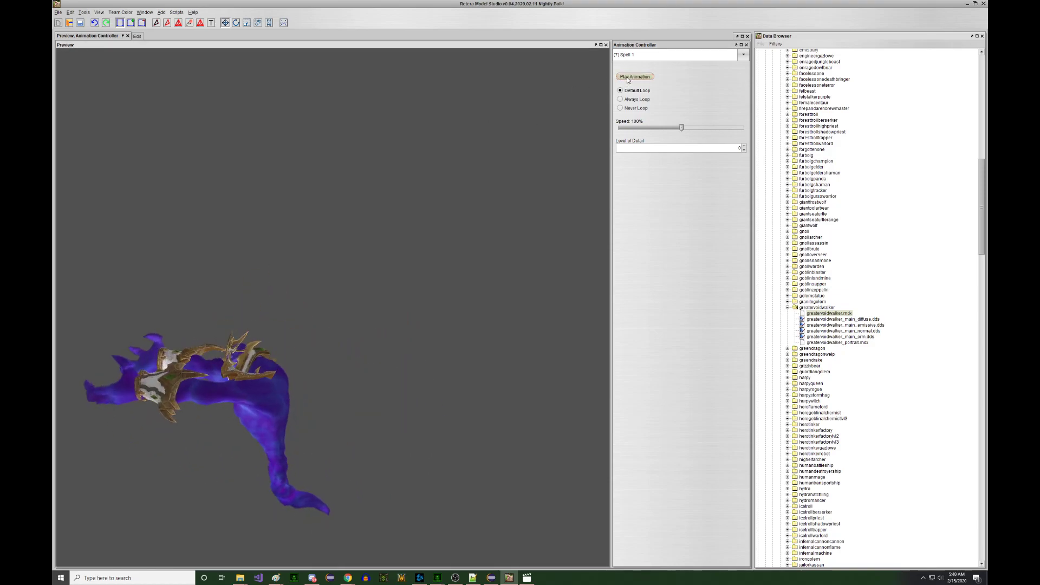
- Preview the Birth and Attack 1 animations, then return to the modeling views
left_click(641, 56)
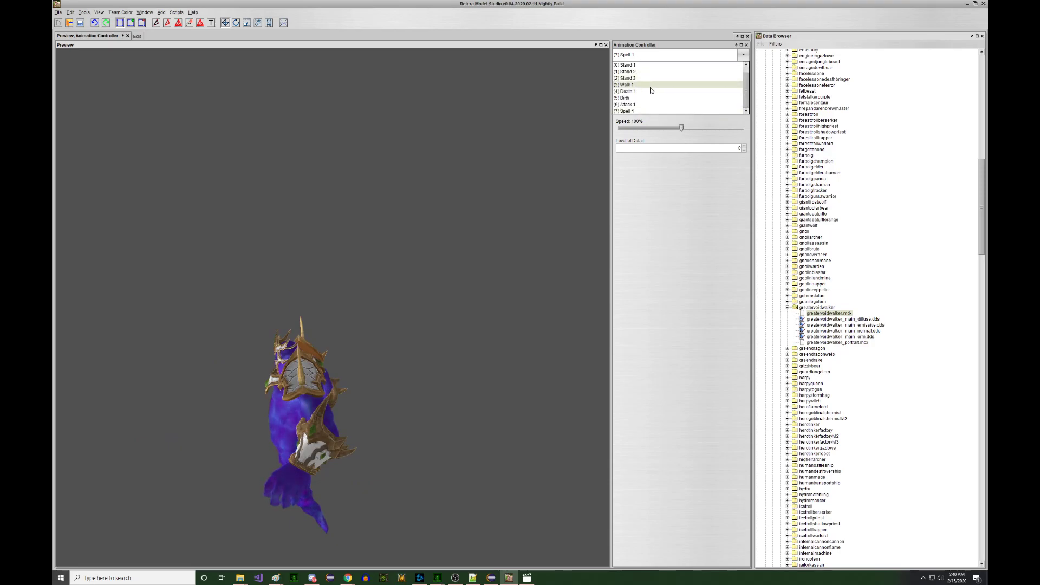
left_click(642, 101)
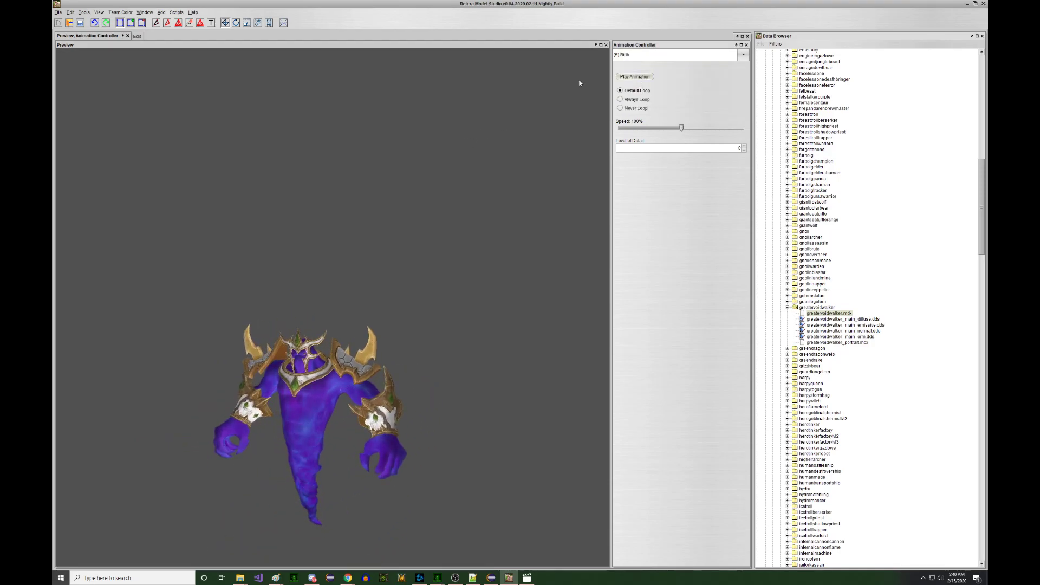
left_click(641, 55)
left_click(642, 107)
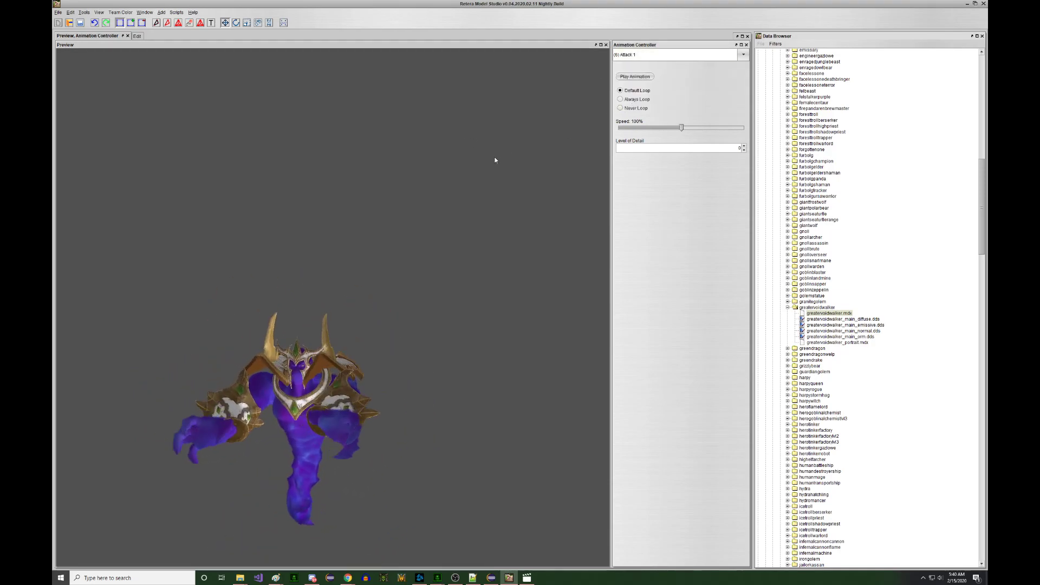
left_click(621, 80)
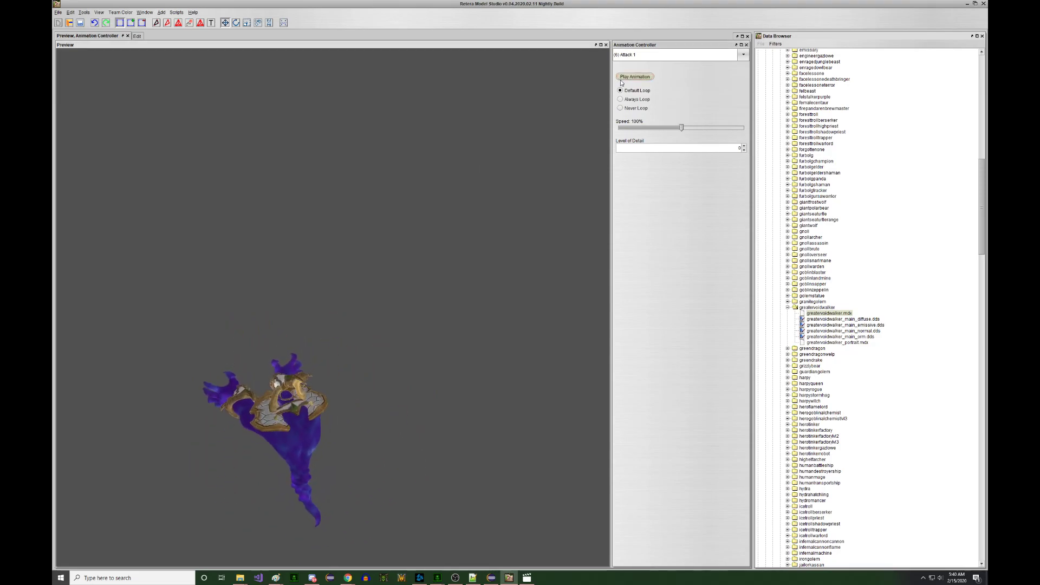
left_click(454, 216)
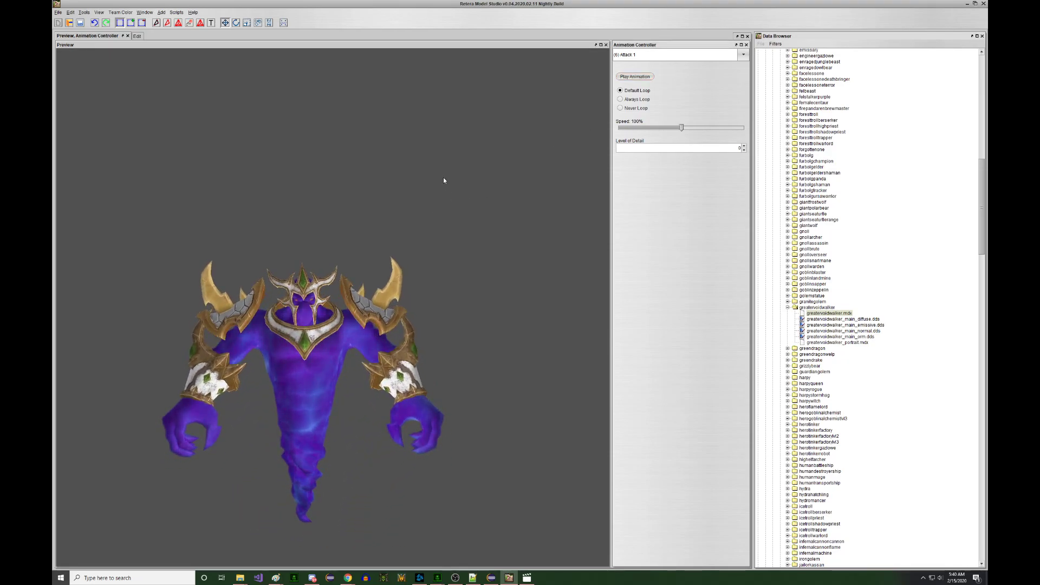
left_click(137, 36)
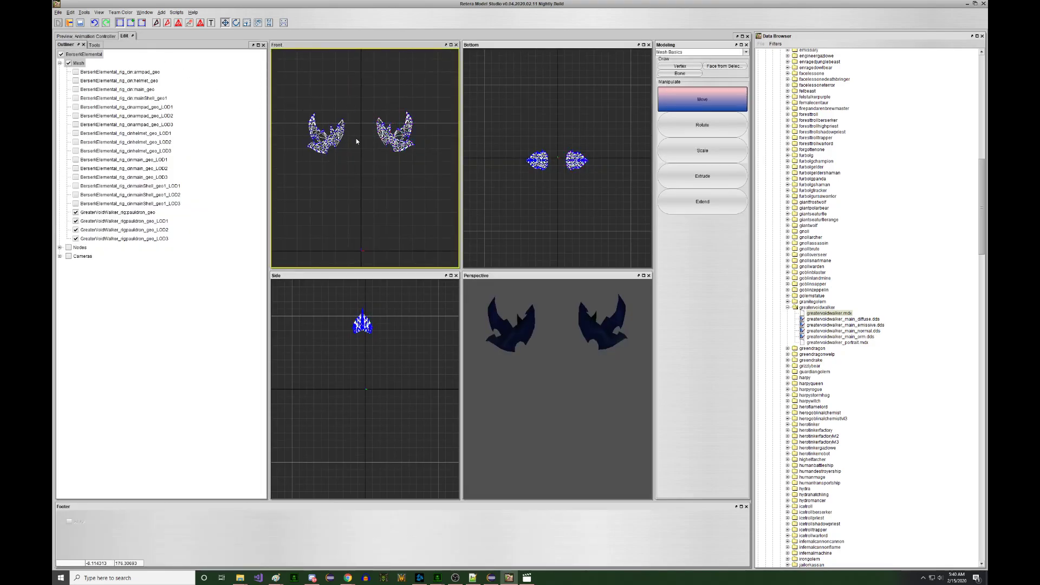
- Rename the first pauldron bone to R_shoulderpad
scroll(355, 139, "up", 1)
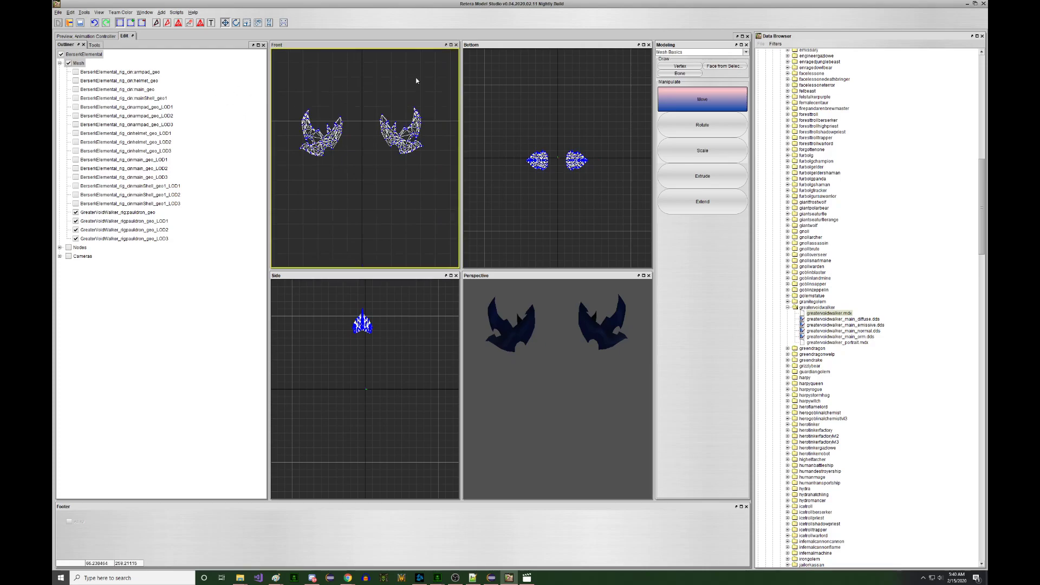
scroll(452, 132, "up", 2)
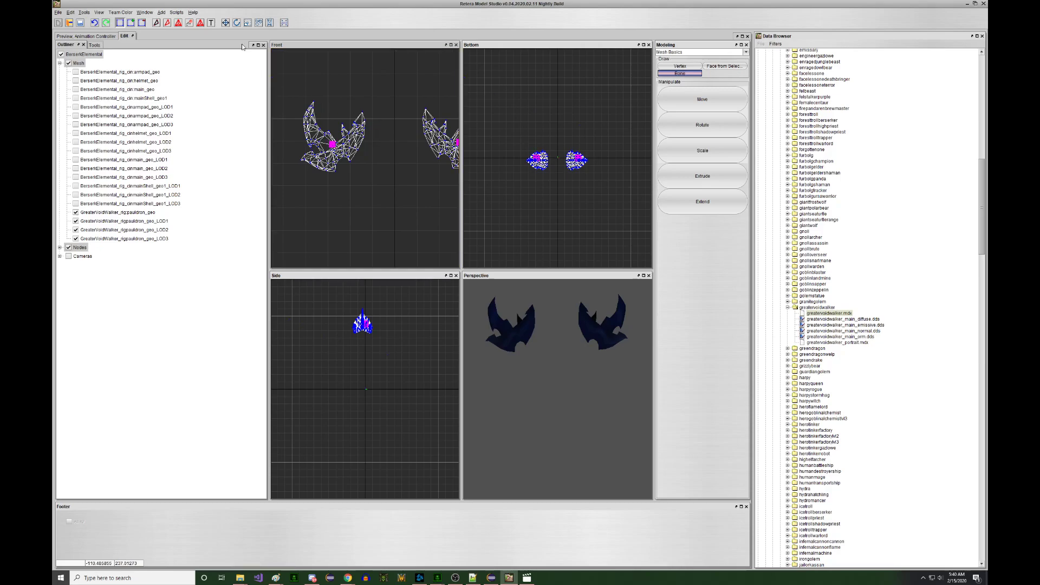
left_click(226, 23)
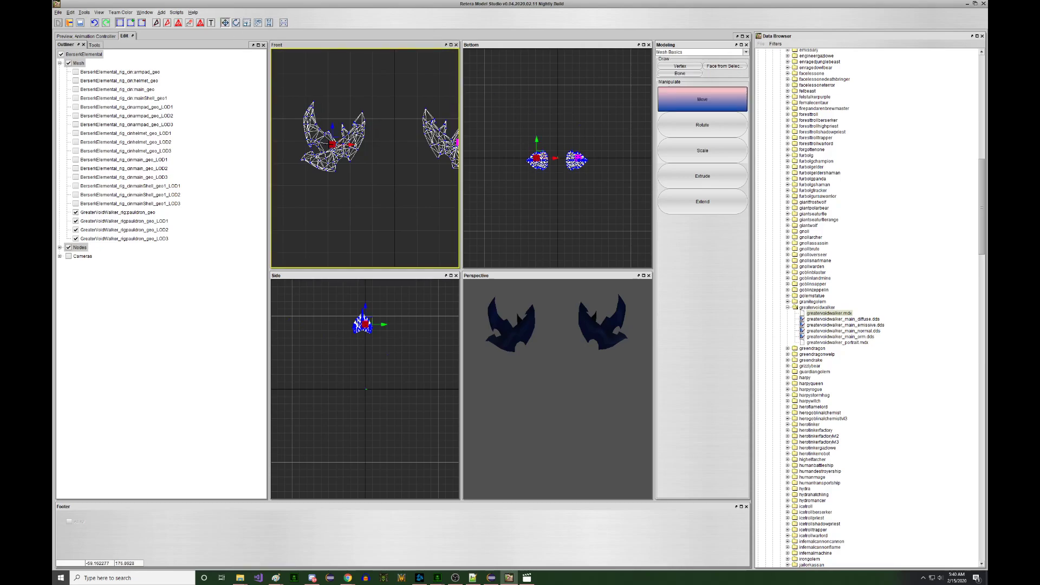
right_click(328, 141)
left_click(362, 219)
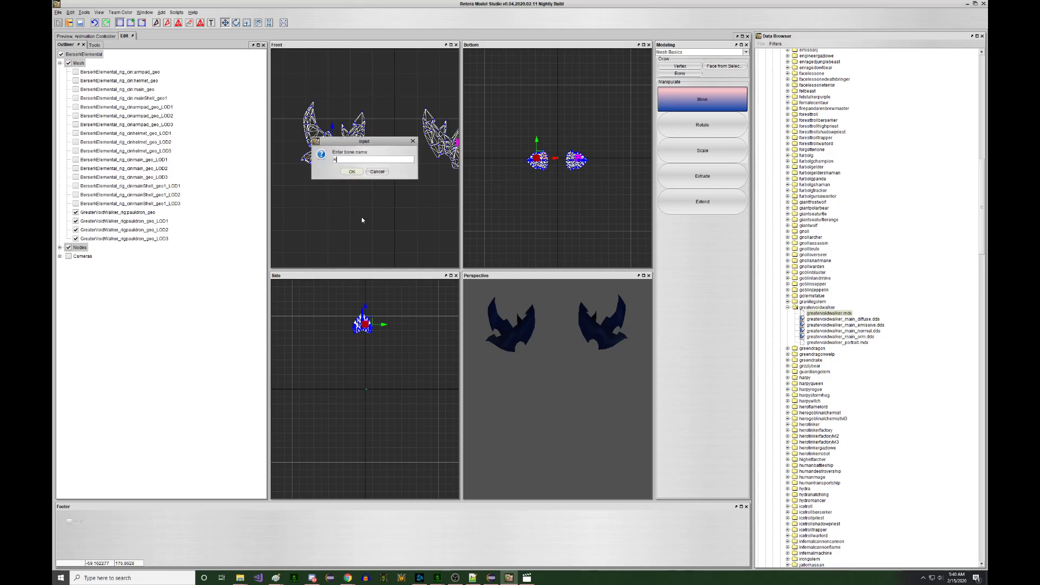
type("R_shoulderpad")
key("Return")
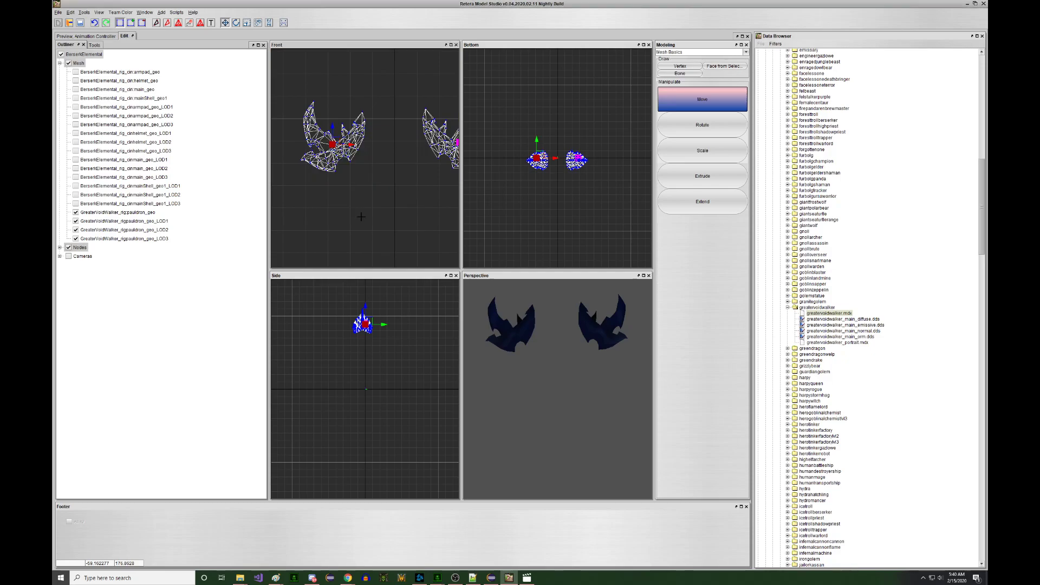
- Rename the other pauldron bone to L_shoulderpad
middle_click_drag(402, 180, 376, 185)
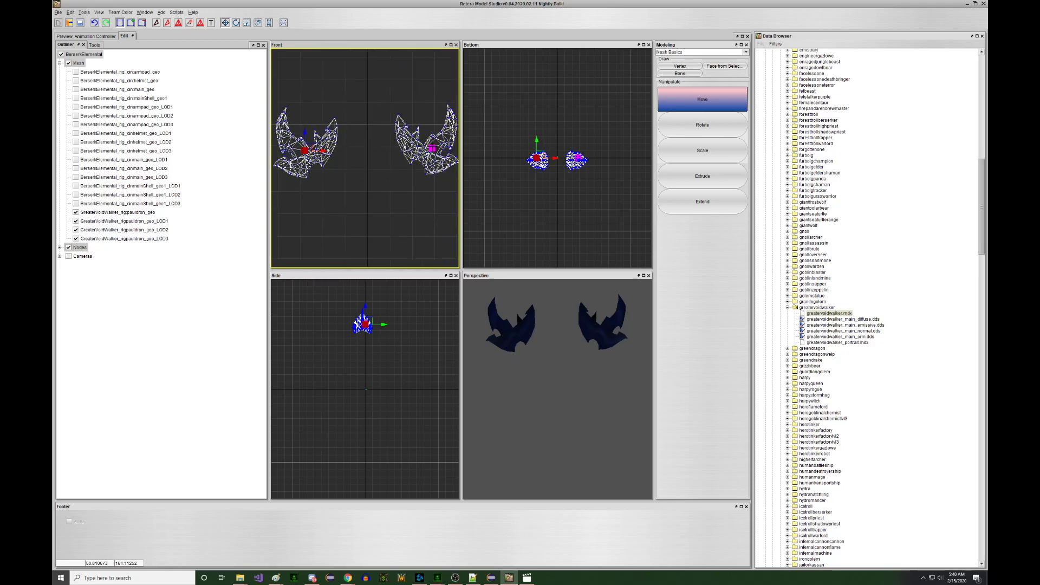
right_click(433, 147)
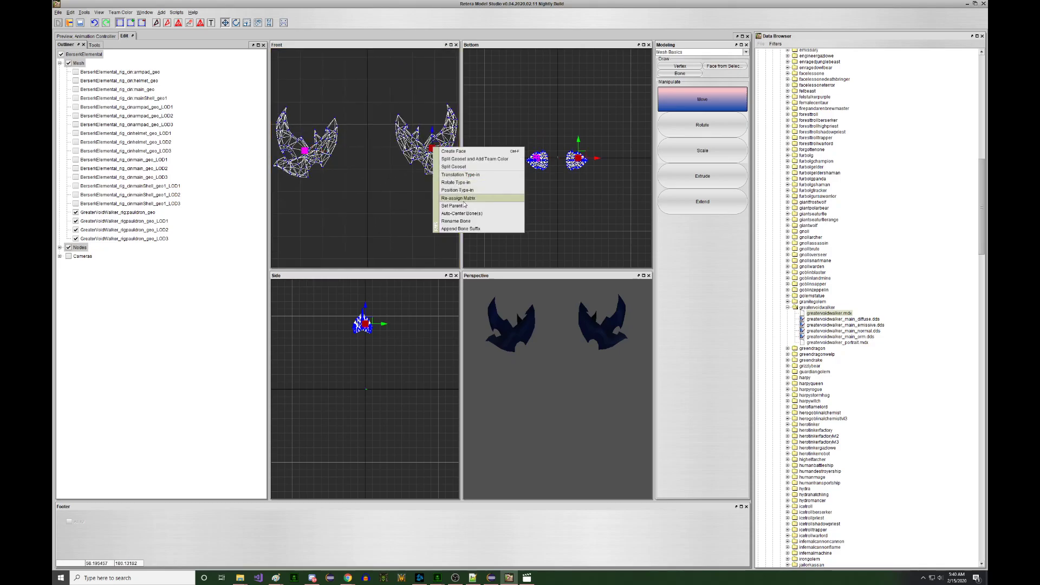
left_click(466, 221)
type("L_shoulderpad")
key("Return")
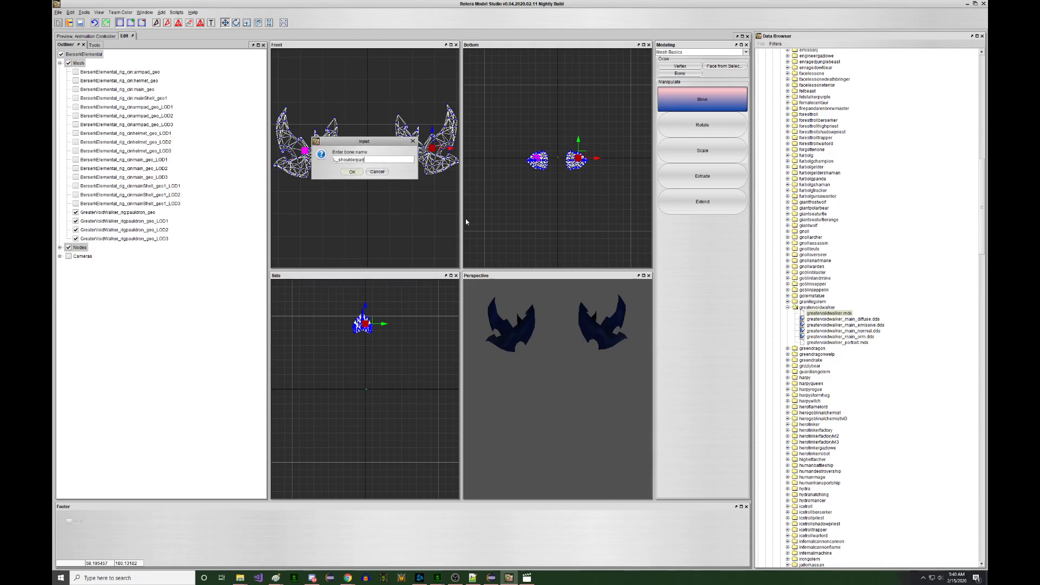
scroll(411, 163, "down", 1)
middle_click_drag(400, 147, 396, 152)
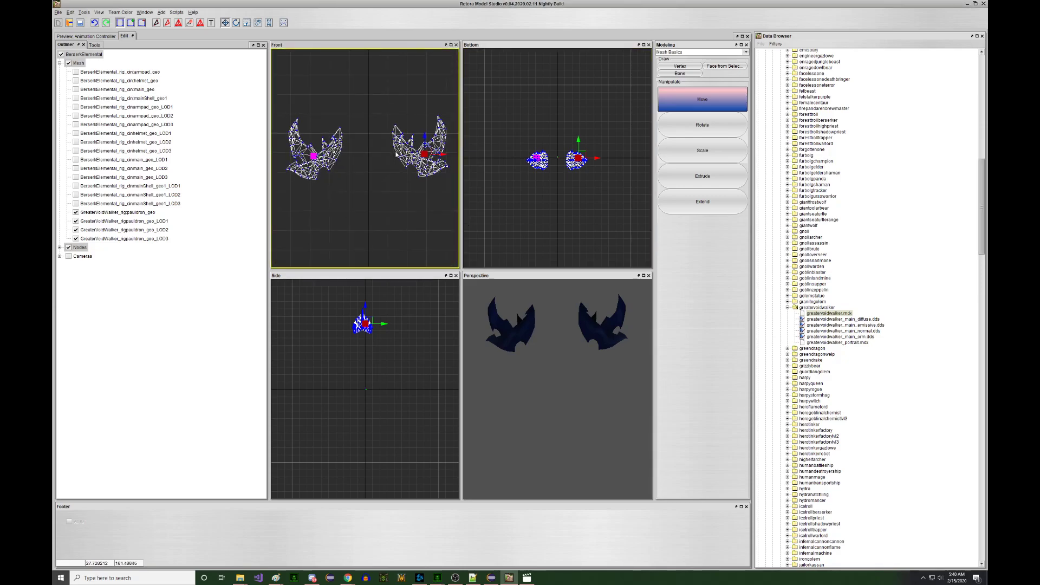
- Set one pauldron bone's parent to its matching shoulder_bind_jnt joint
right_click(395, 152)
left_click(423, 210)
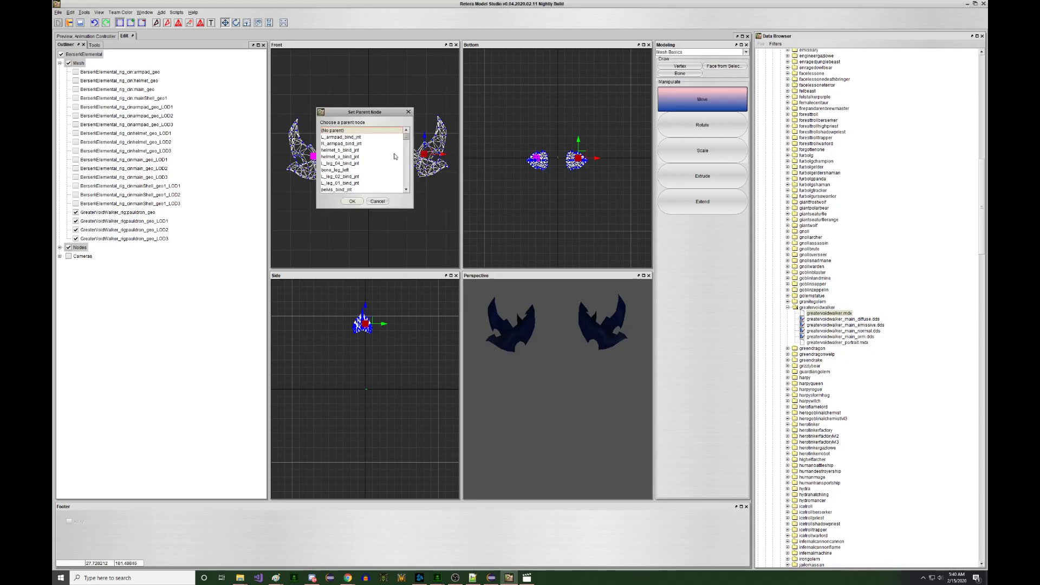
scroll(391, 158, "down", 10)
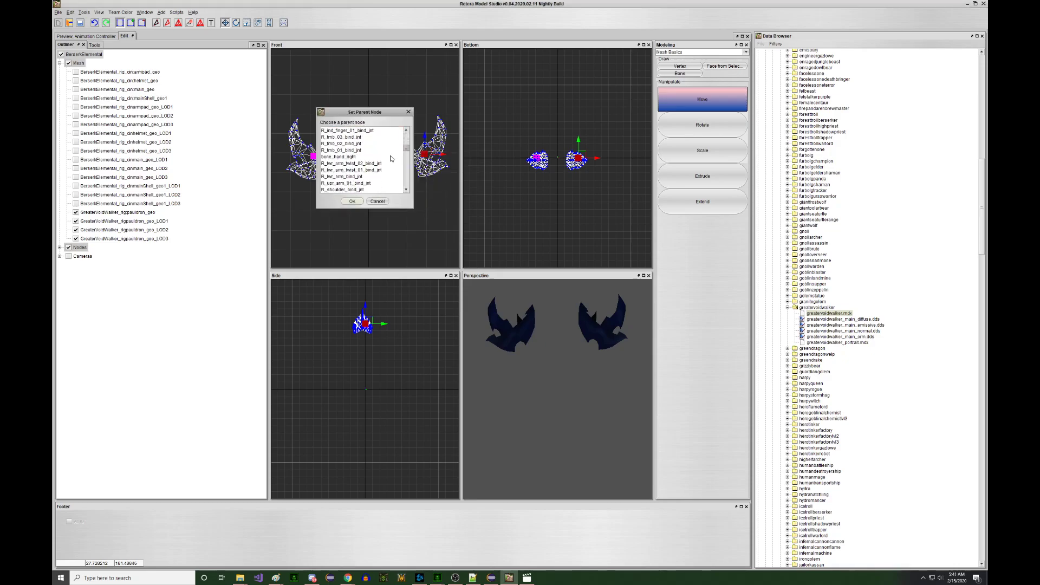
scroll(371, 151, "down", 4)
scroll(371, 150, "down", 2)
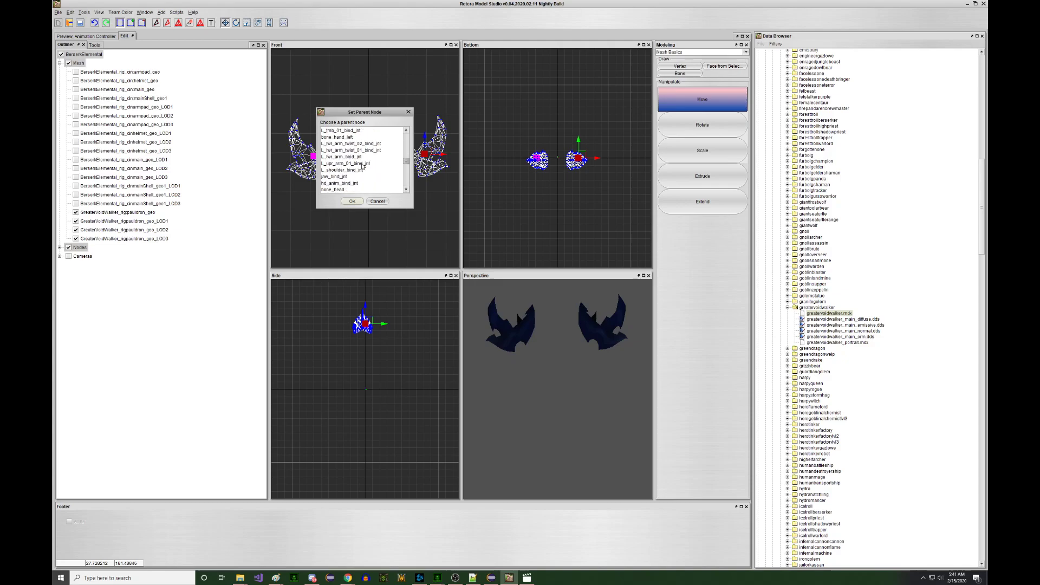
left_click(353, 202)
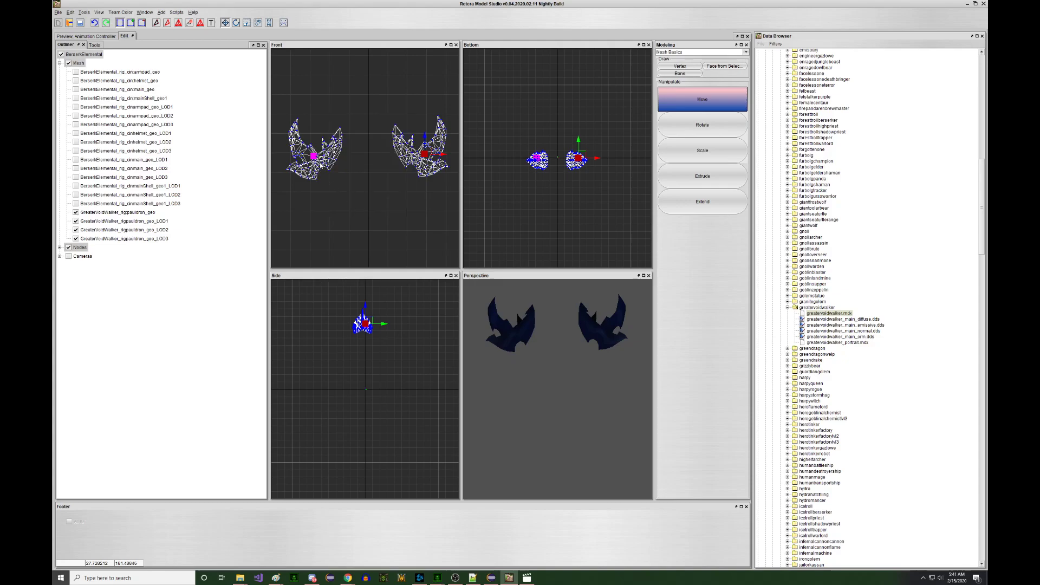
- Set the other pauldron bone's parent to the opposite shoulder_bind_jnt joint
right_click(313, 153)
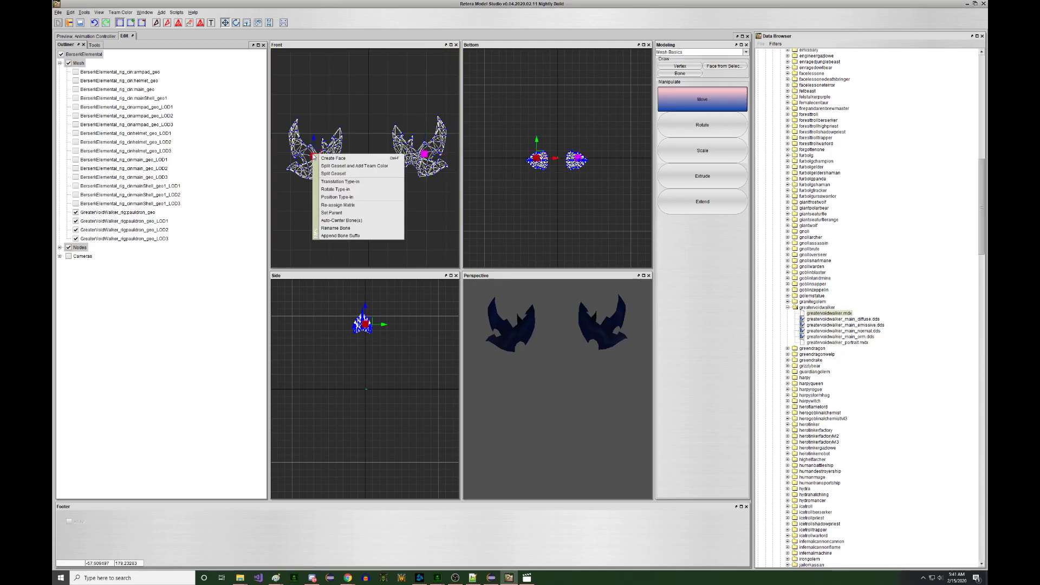
left_click(347, 213)
scroll(356, 166, "down", 9)
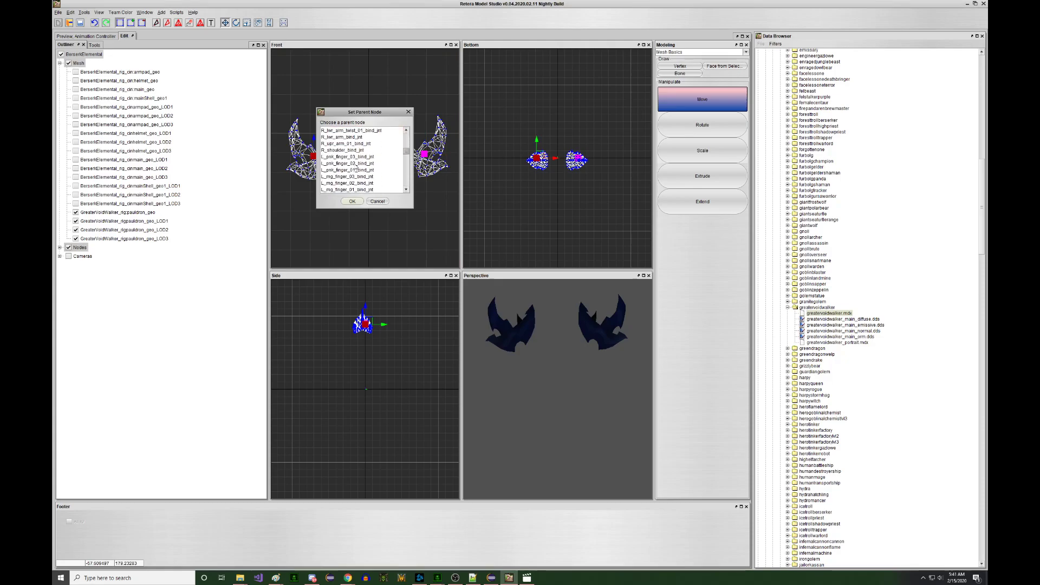
left_click(355, 201)
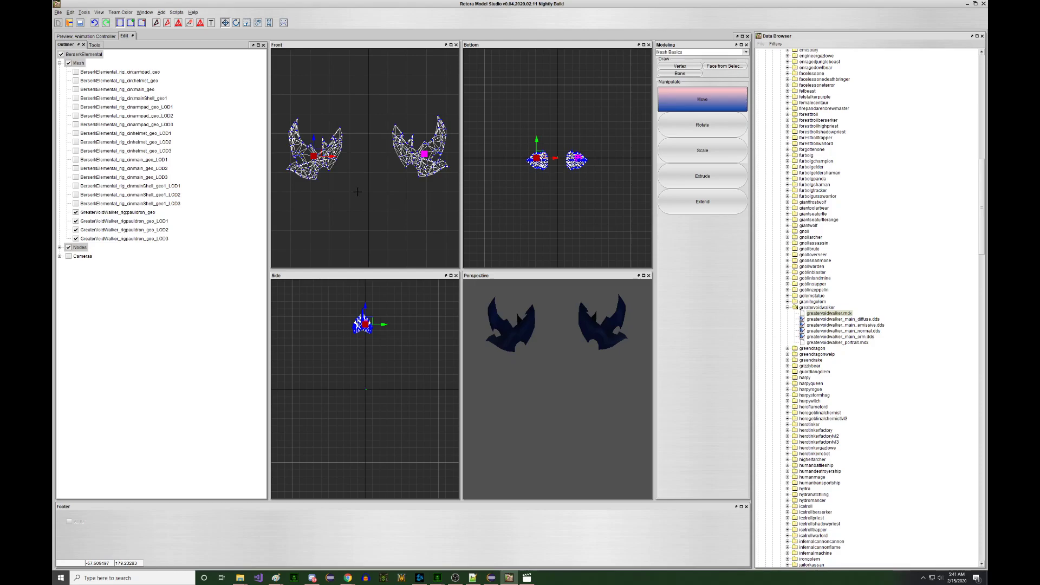
- Rebuild the first pauldron's matrix so its vertices use its shoulderpad bone
left_click(366, 91)
right_click(332, 184)
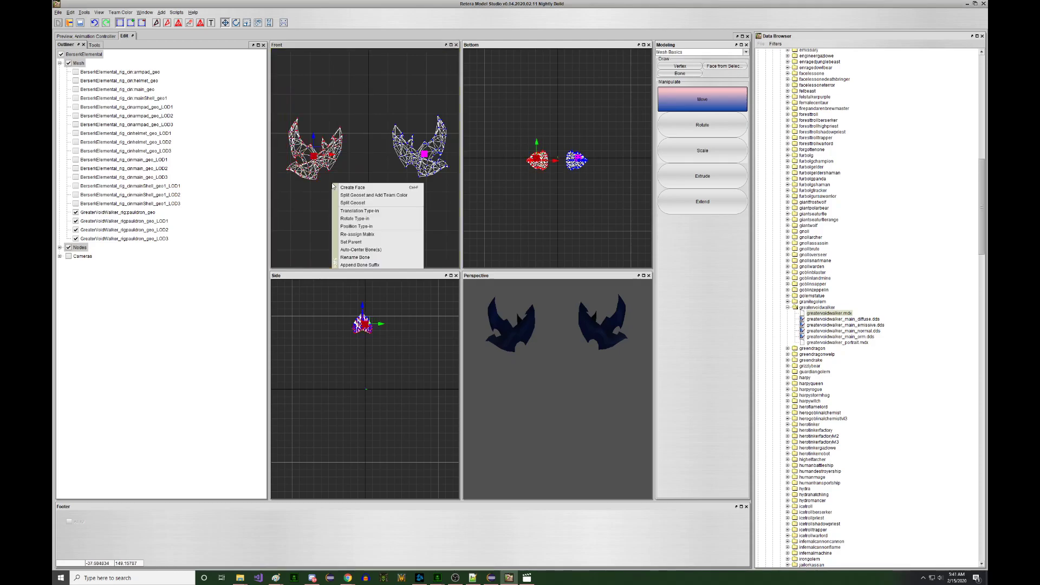
left_click(370, 234)
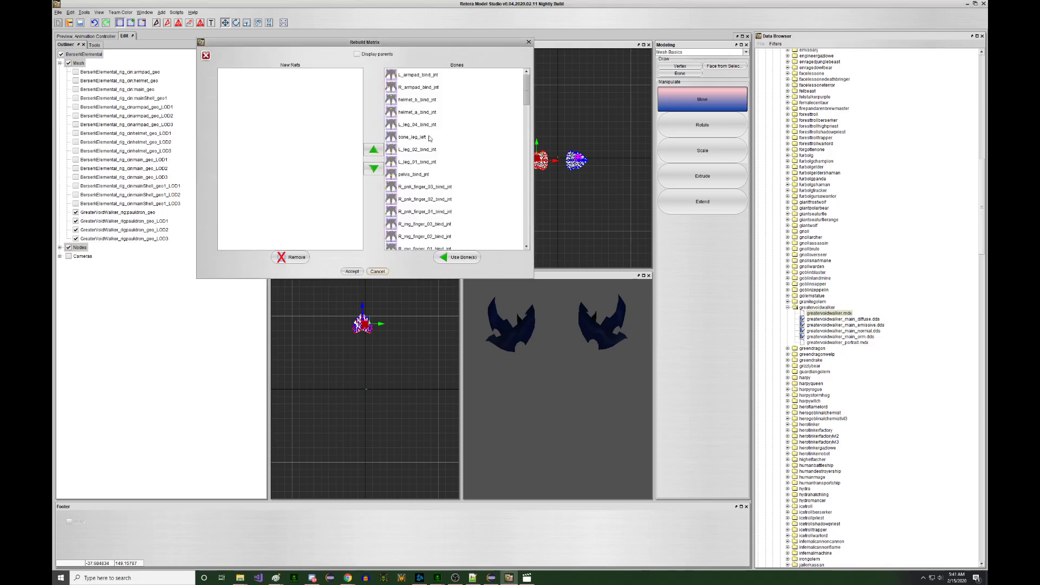
left_click(441, 84)
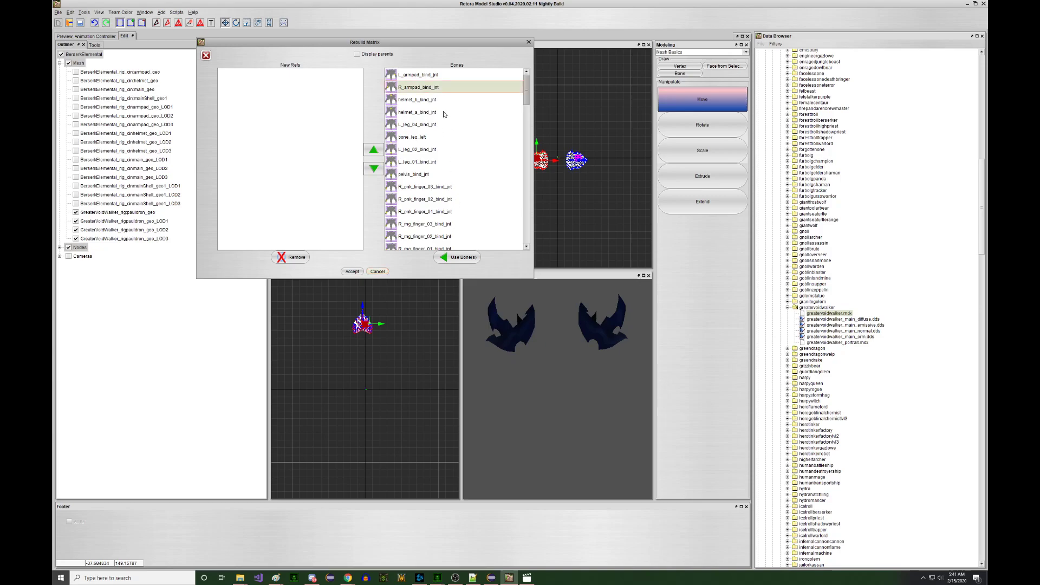
left_click_drag(524, 88, 536, 232)
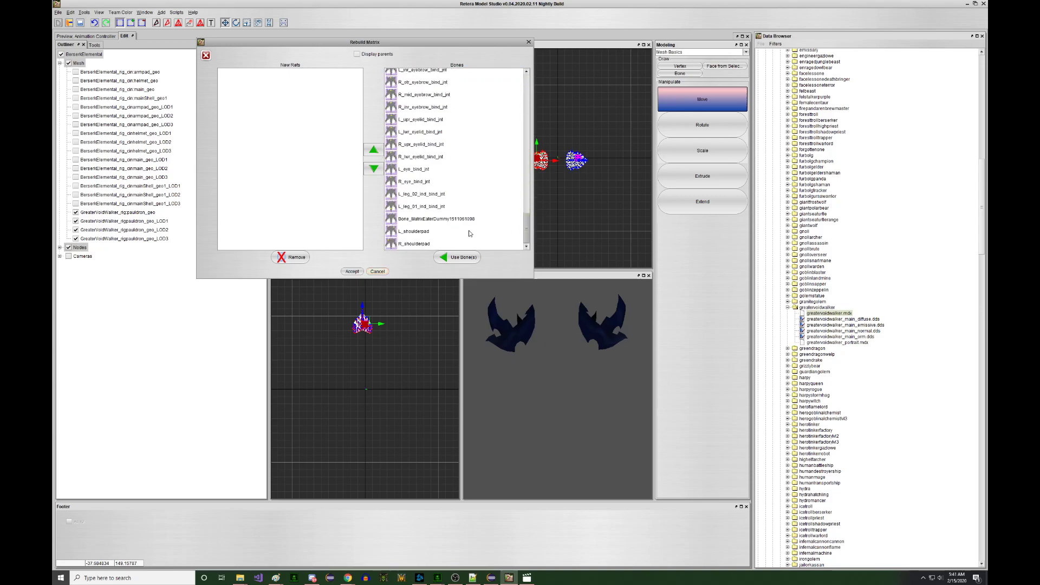
left_click(458, 244)
left_click(461, 257)
left_click(352, 271)
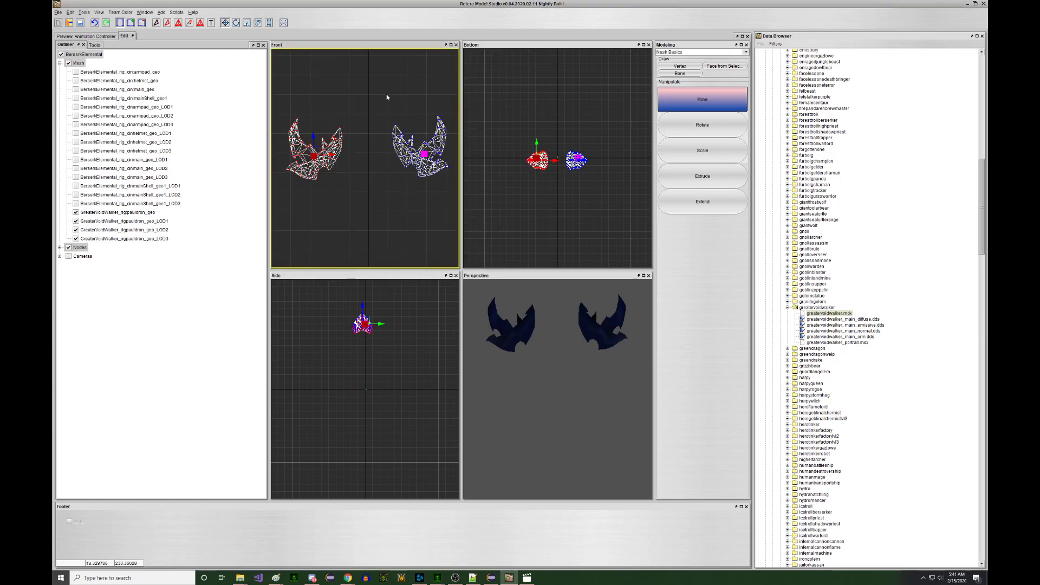
- Rebuild the other pauldron's matrix, binding its vertices to L_shoulderpad
right_click(416, 187)
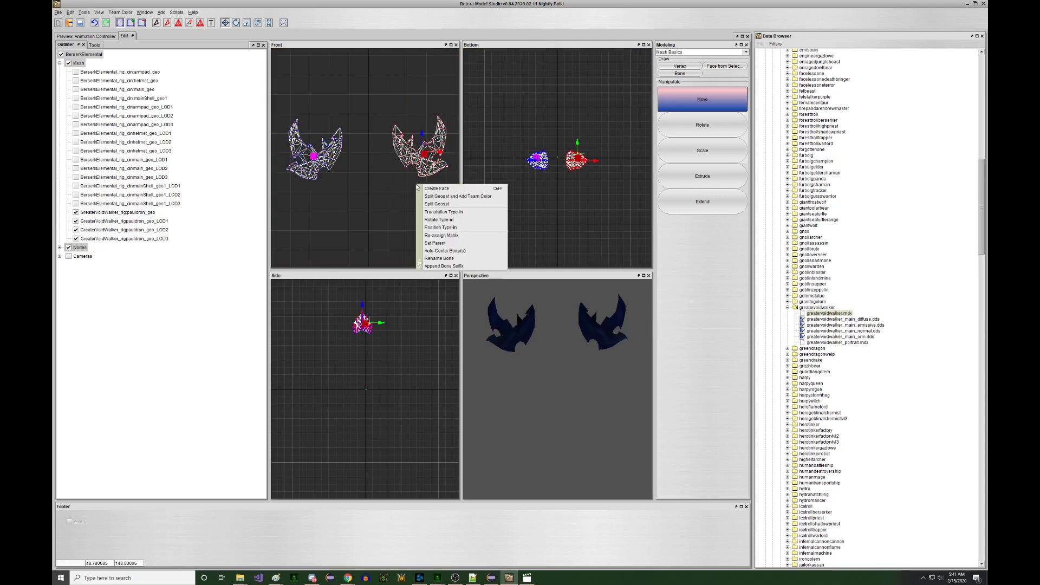
left_click(460, 237)
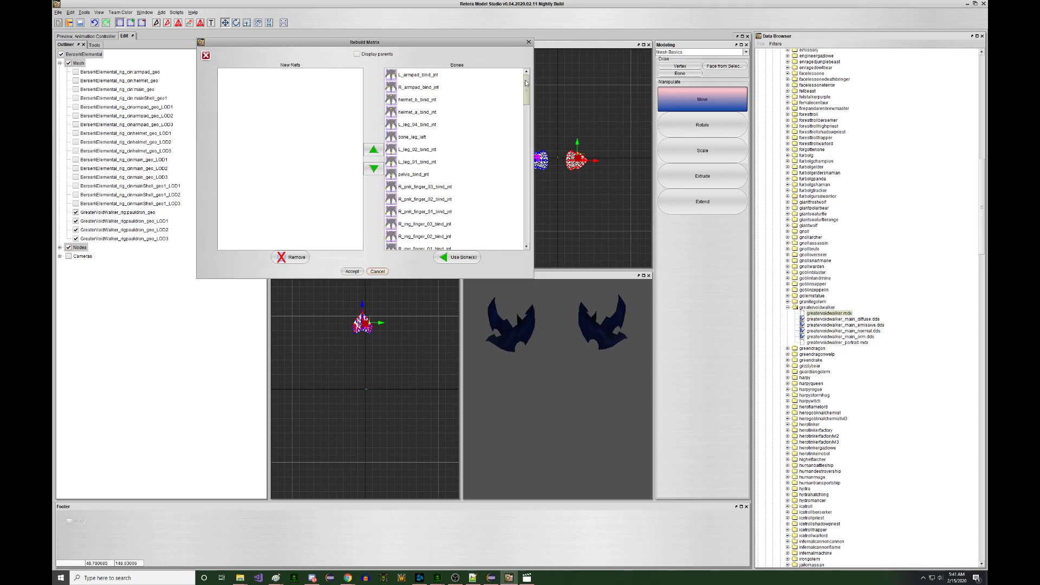
left_click_drag(525, 82, 525, 234)
left_click(465, 232)
left_click(458, 257)
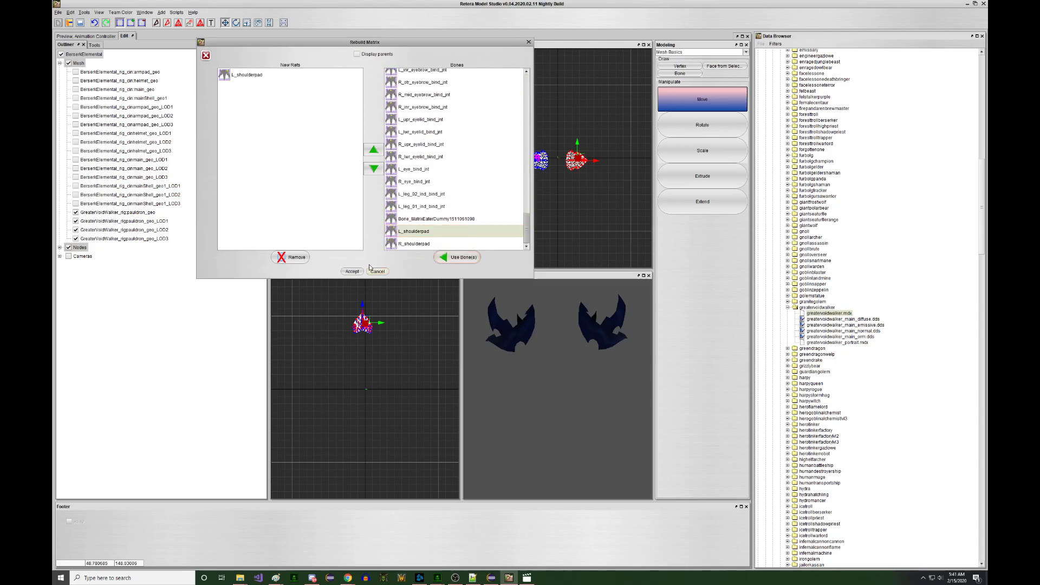
left_click(352, 271)
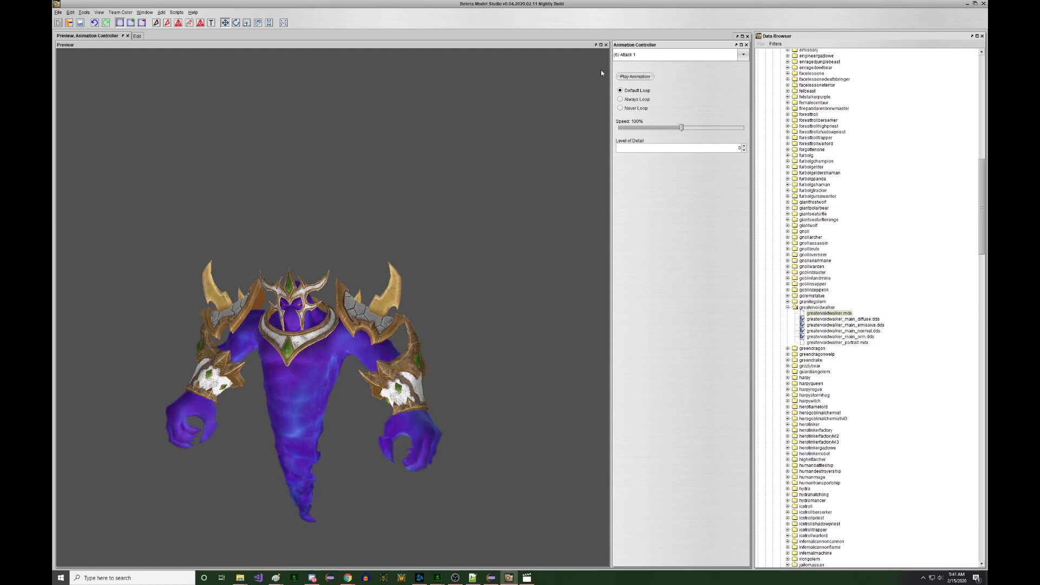
- Play the (2) Stand 3 animation in the preview and zoom out on the elemental
left_click(625, 55)
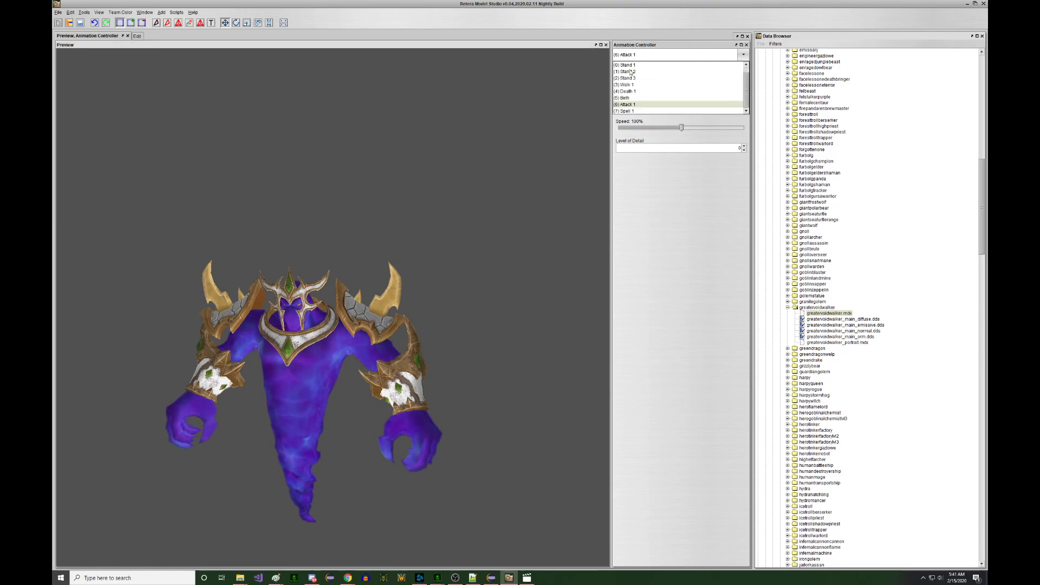
left_click(627, 65)
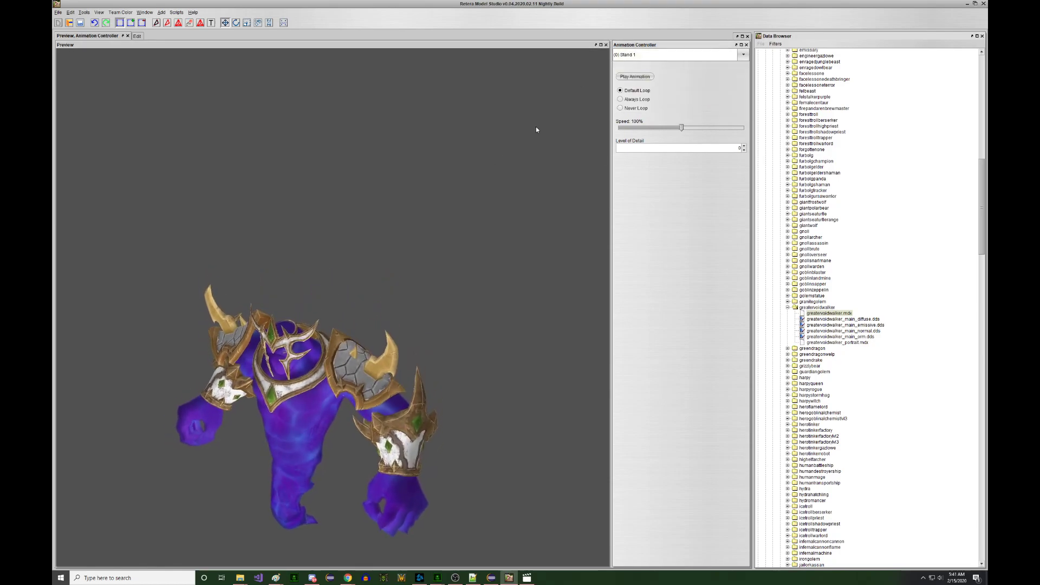
left_click(652, 54)
left_click(655, 84)
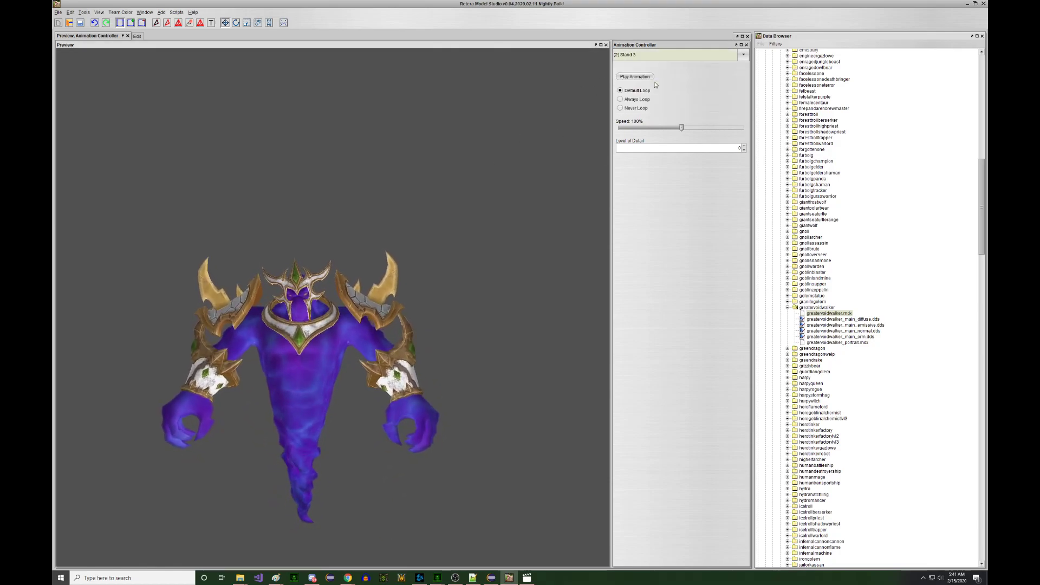
left_click(647, 58)
left_click(651, 58)
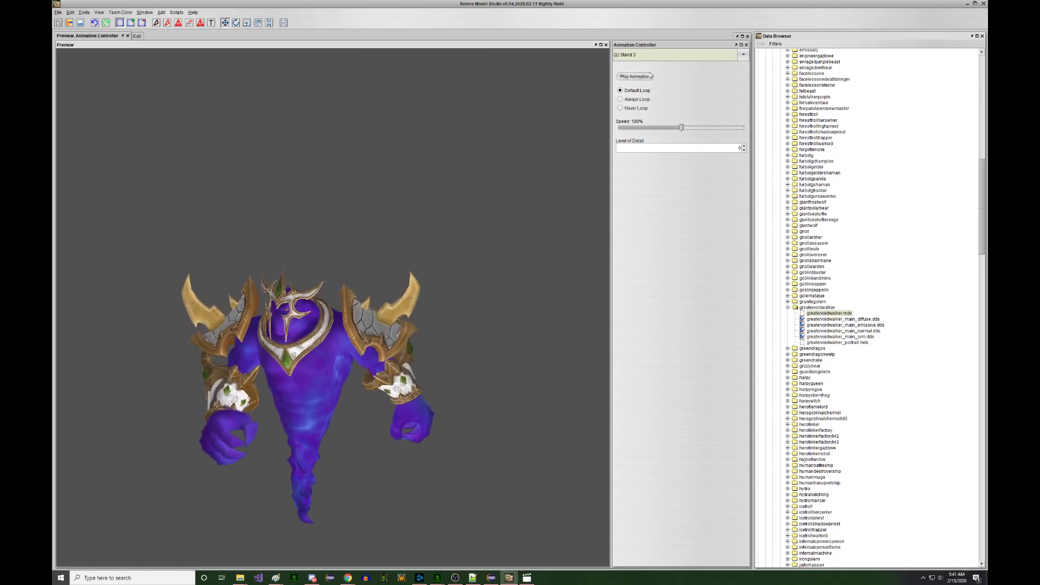
left_click(448, 186)
scroll(385, 245, "down", 3)
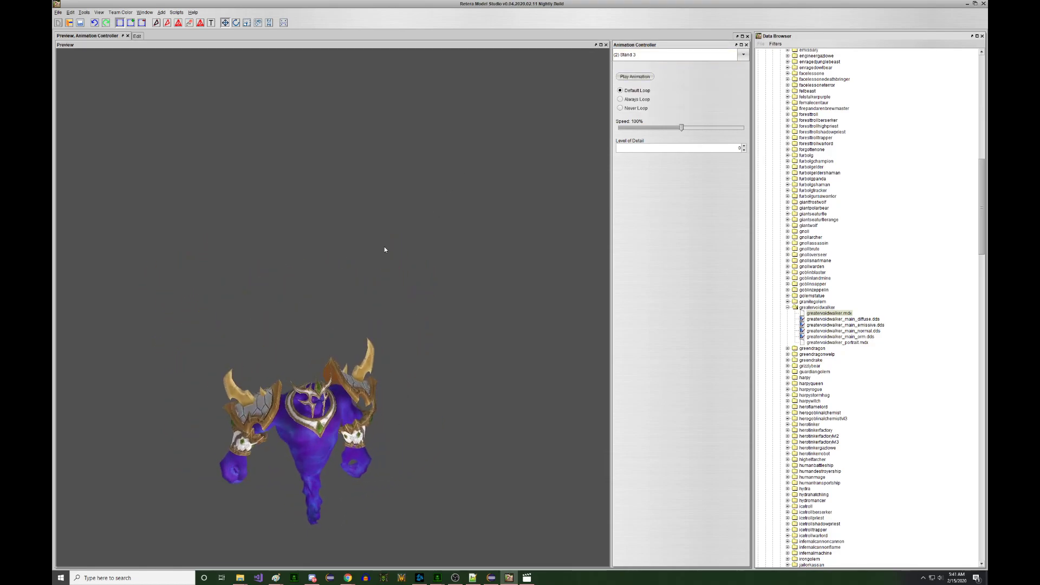
- Save the model as BossElemental in *.mdl format to Documents > Warcraft III > Models > Requests
left_click(58, 12)
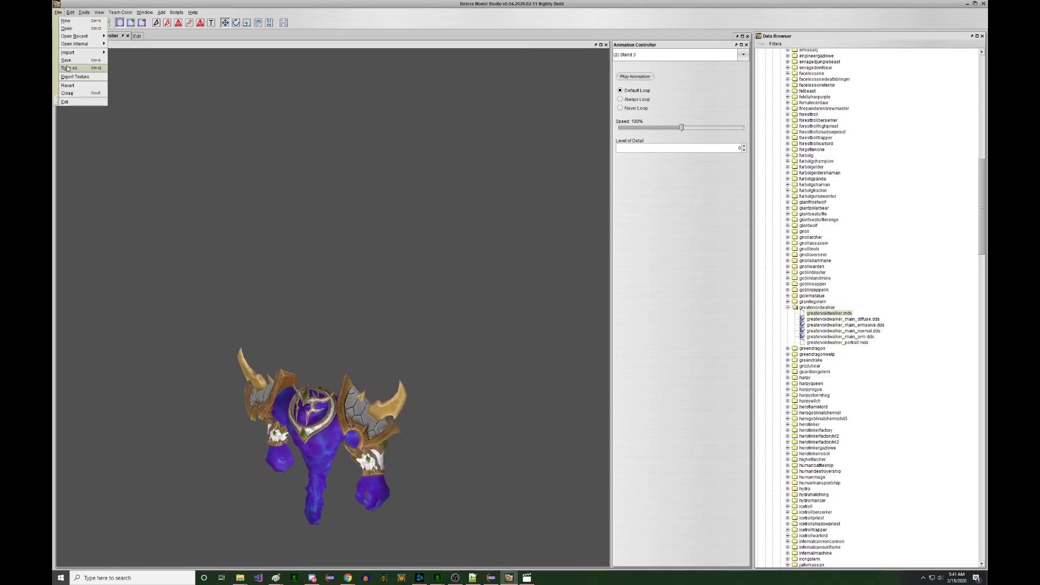
left_click(68, 68)
left_click(483, 339)
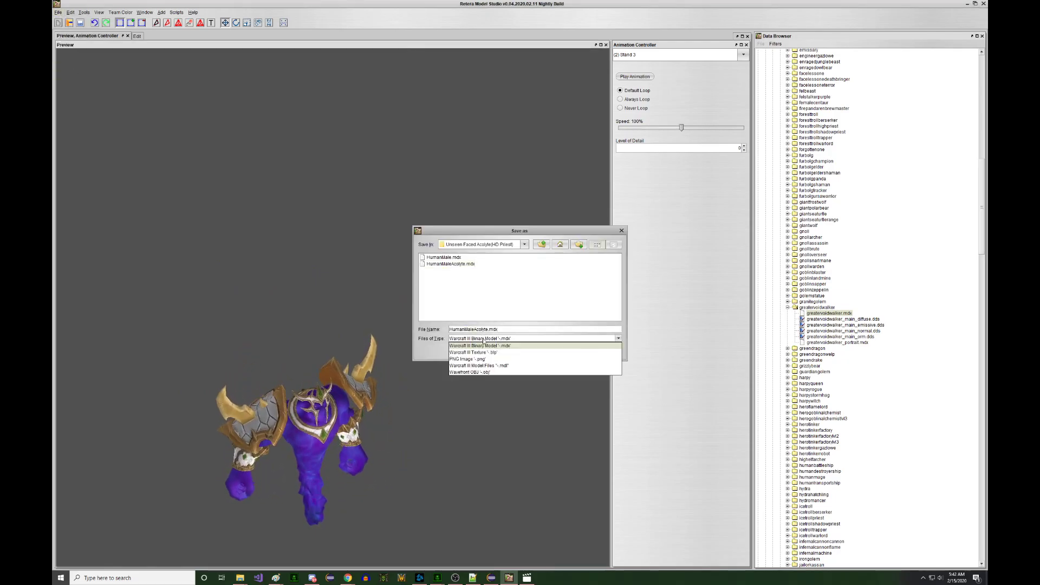
left_click(479, 366)
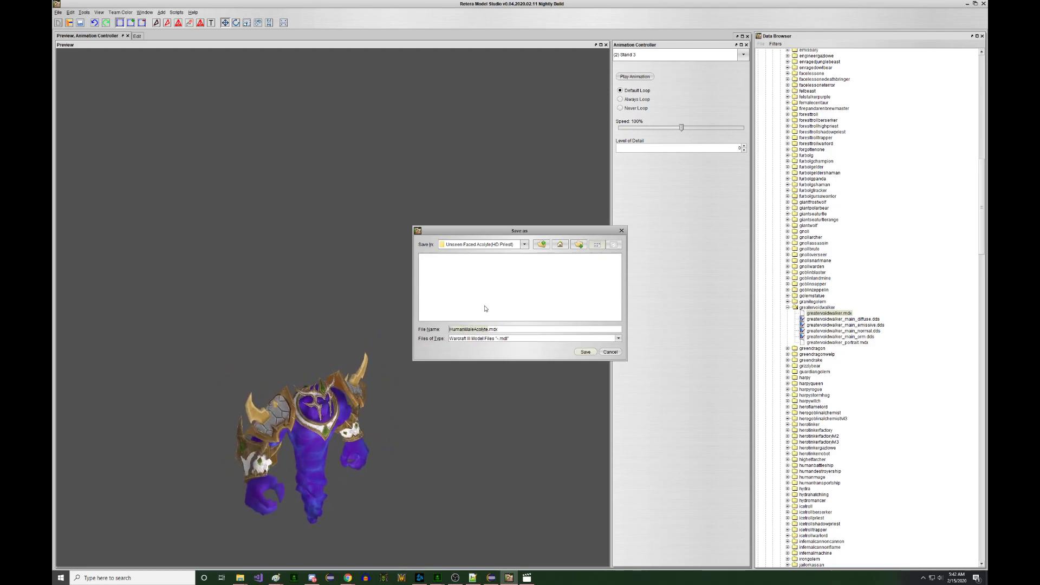
type("BossElemental")
left_click(490, 245)
left_click(492, 273)
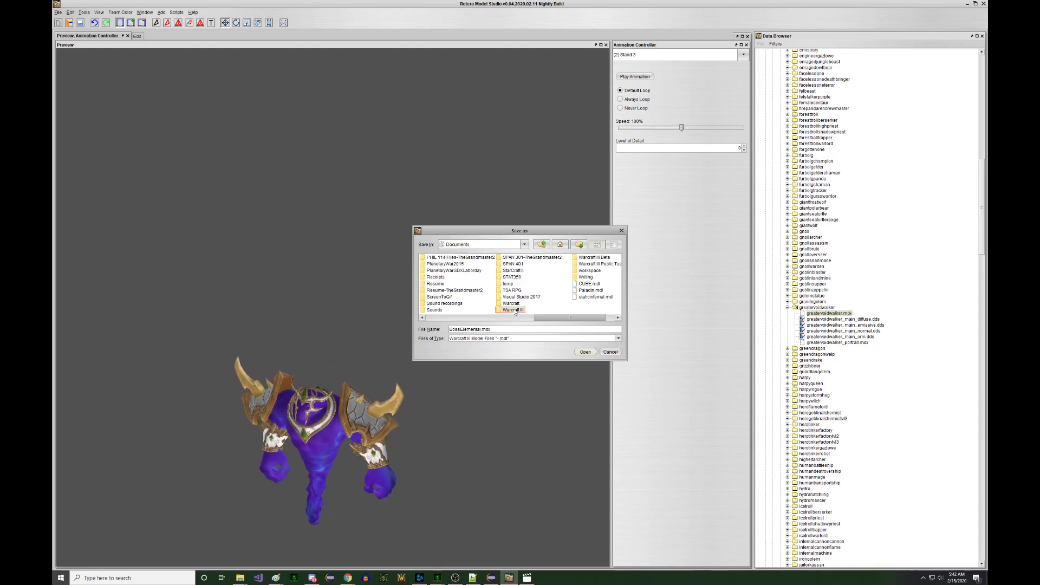
double_click(515, 311)
double_click(556, 278)
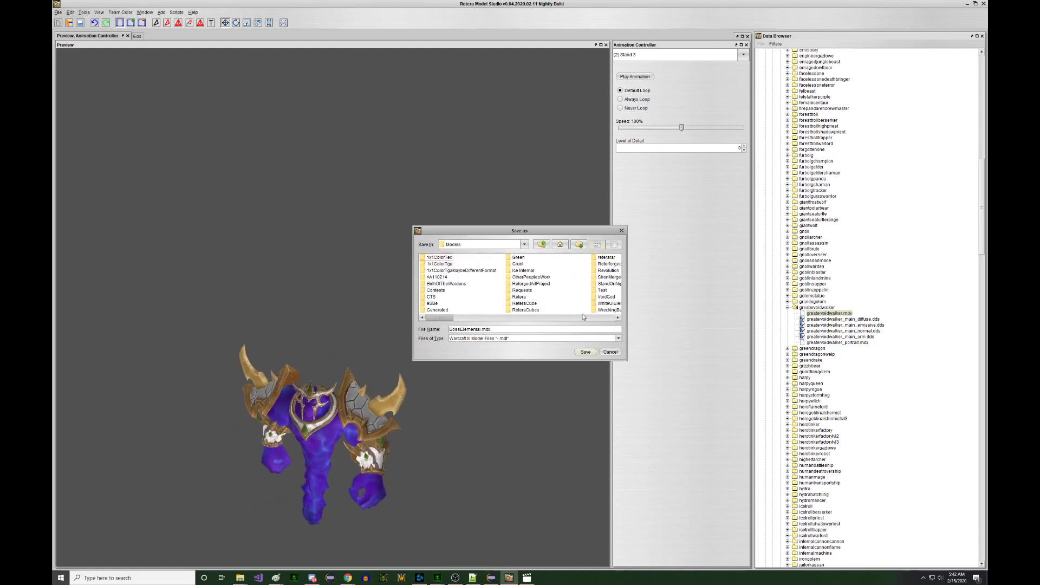
double_click(521, 290)
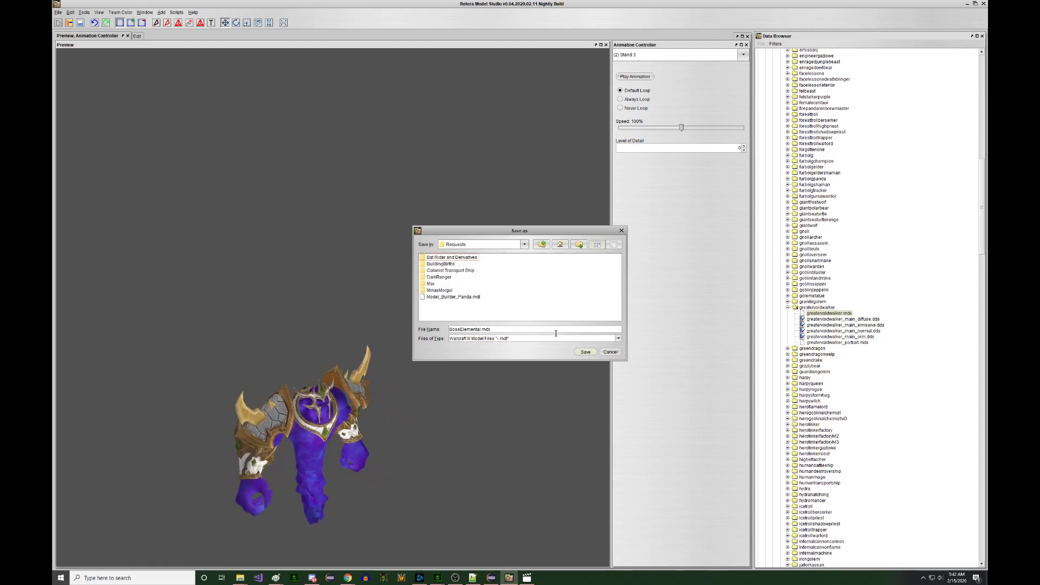
left_click(578, 353)
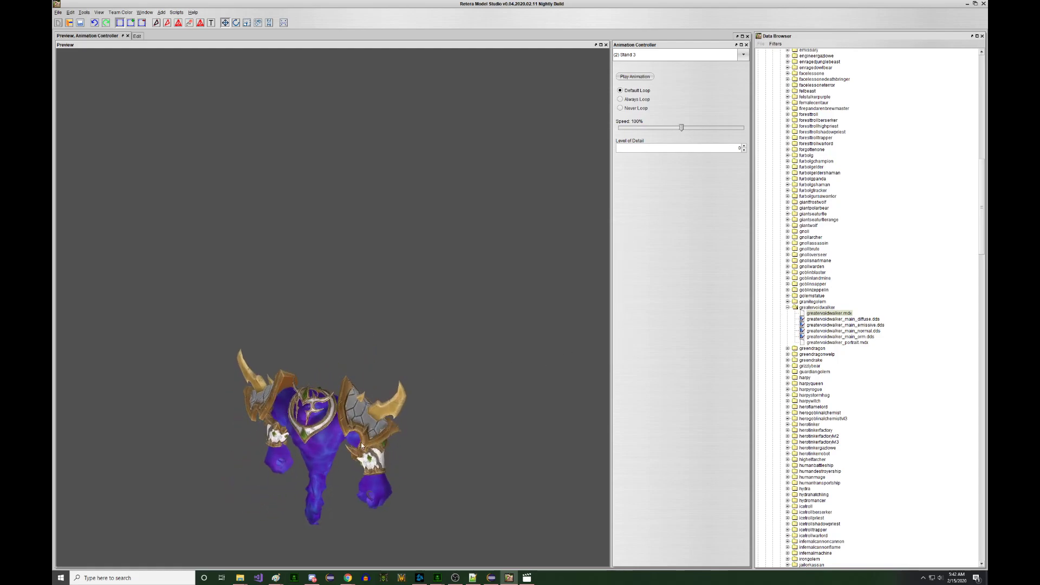
- Locate BossElemental.mdl in the Models > Requests folder in File Explorer and bring up its options
right_click(240, 577)
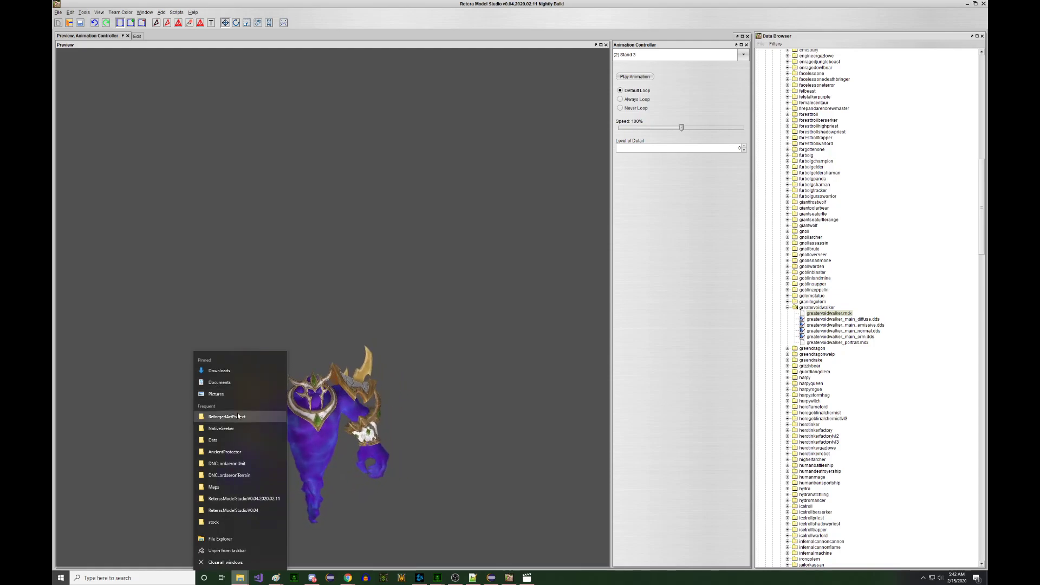
left_click(239, 417)
left_click(550, 265)
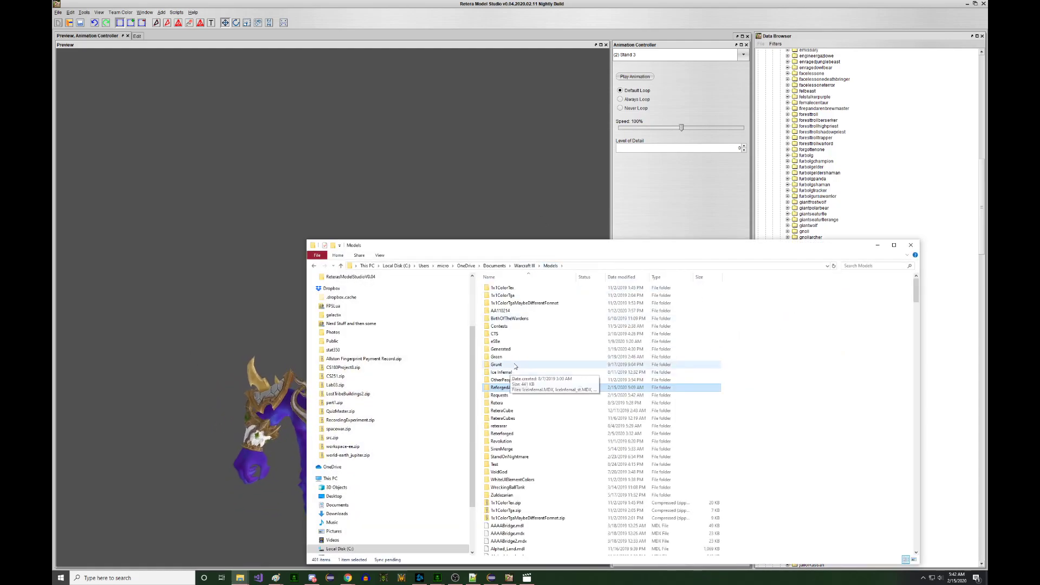
double_click(520, 396)
left_click_drag(523, 249, 486, 207)
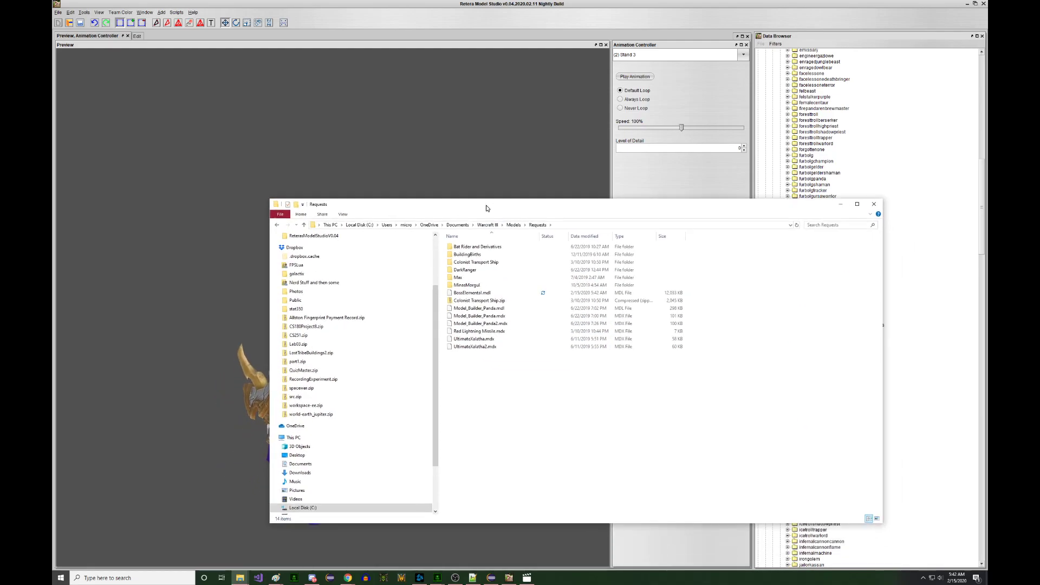
left_click(485, 293)
right_click(485, 292)
- Open BossElemental.mdl in Notepad++ and search for 'shoulderpad'
left_click(508, 321)
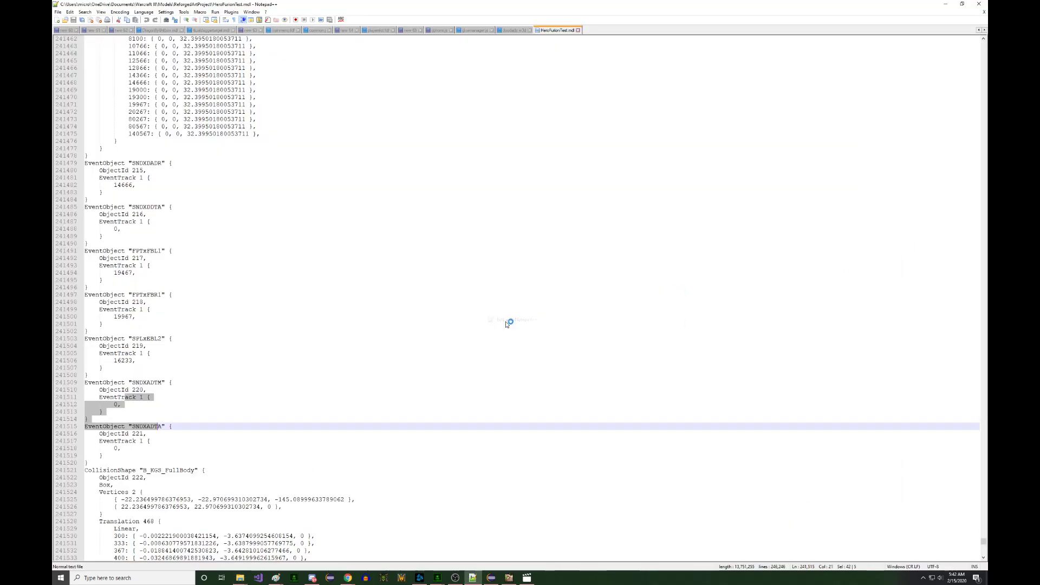
left_click(415, 266)
key("ctrl+f")
type("s")
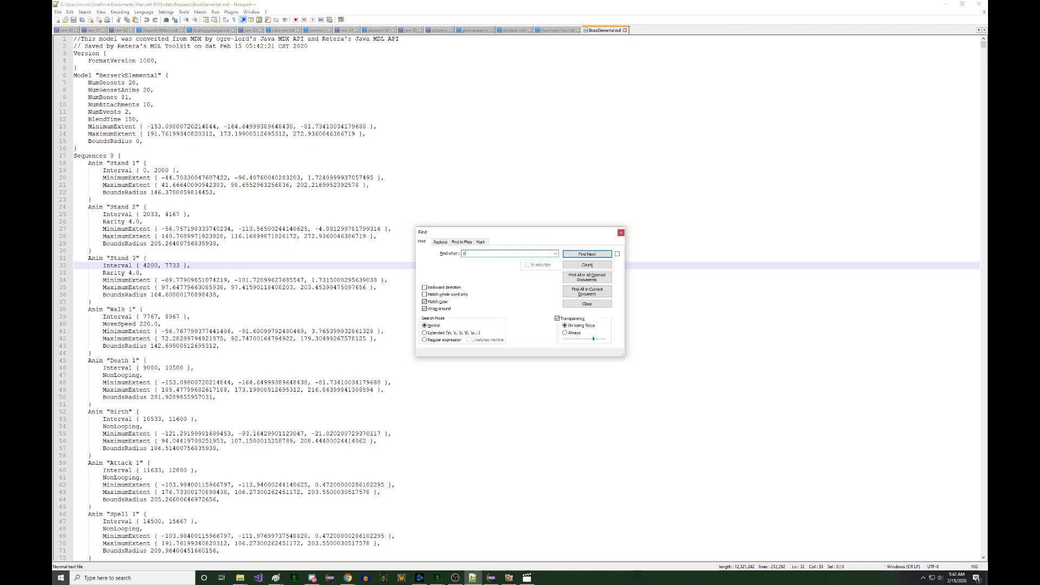
type("houlderpad")
key("Return")
key("Escape")
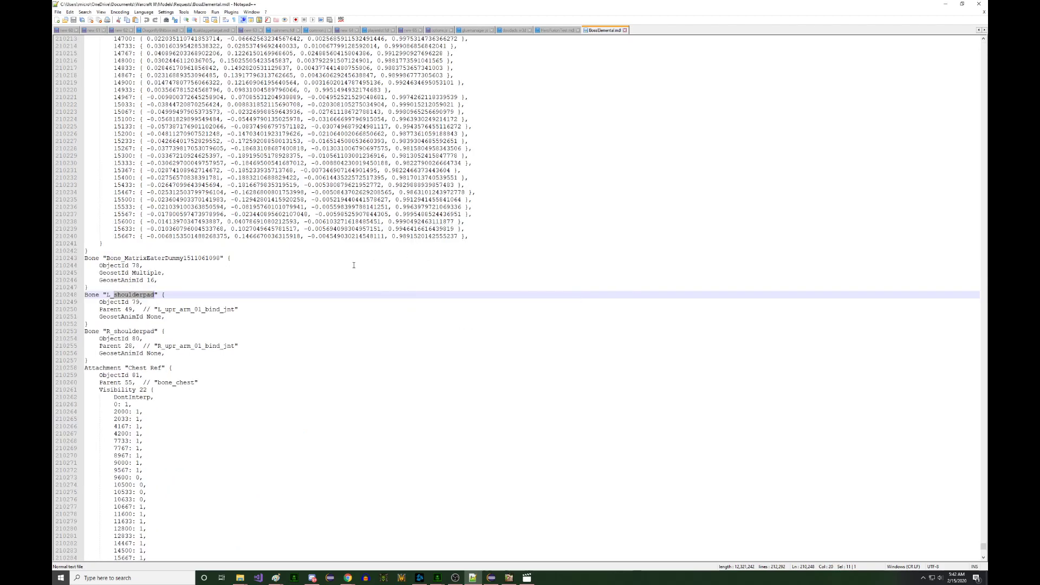
- Add a 'DontInherit { Scaling' line under L_shoulderpad's Parent line and paste it under R_shoulderpad's
left_click(261, 308)
key("Return")
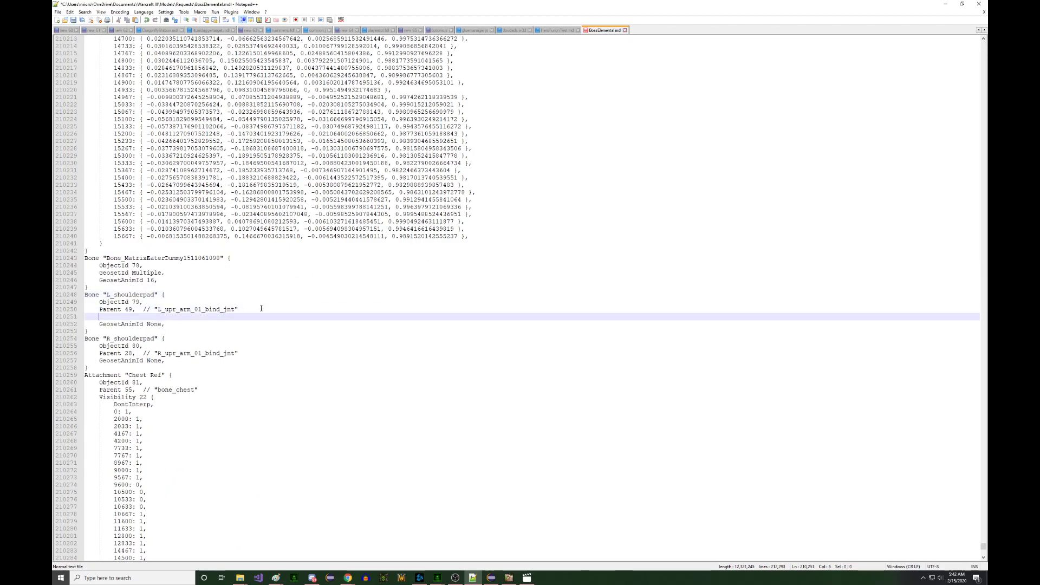
type("DontInherit { Scaling },")
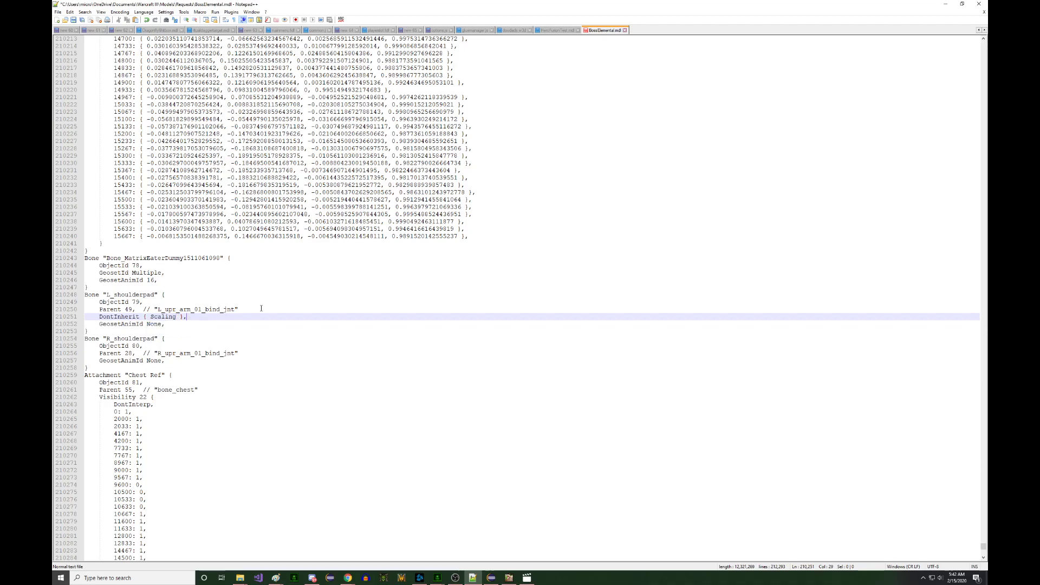
left_click(260, 308, "shift")
key("ctrl+c")
left_click(265, 353)
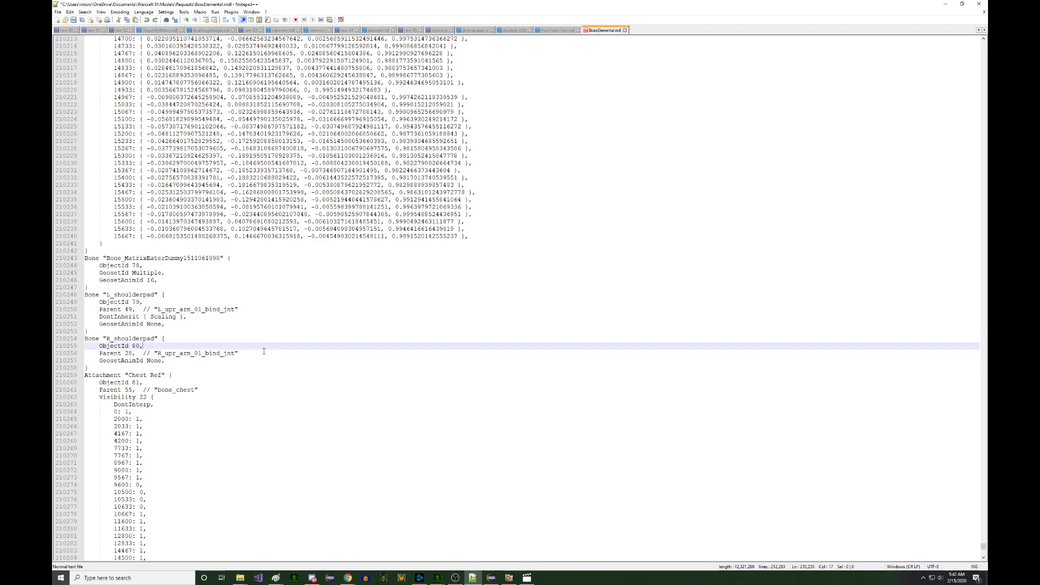
key("ctrl+v")
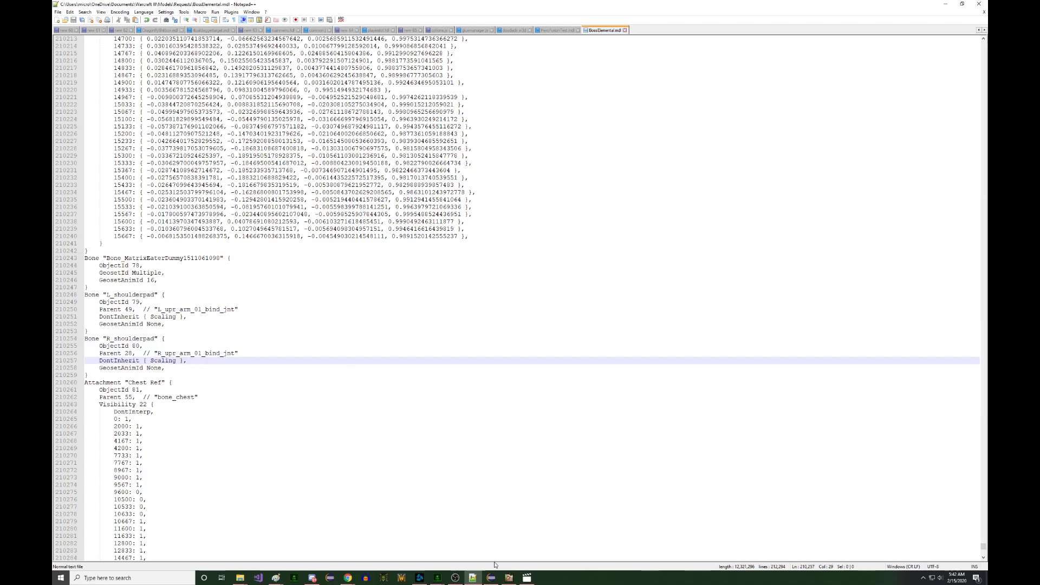
left_click(509, 578)
- Reopen the edited Berserk Elemental model file
left_click(69, 23)
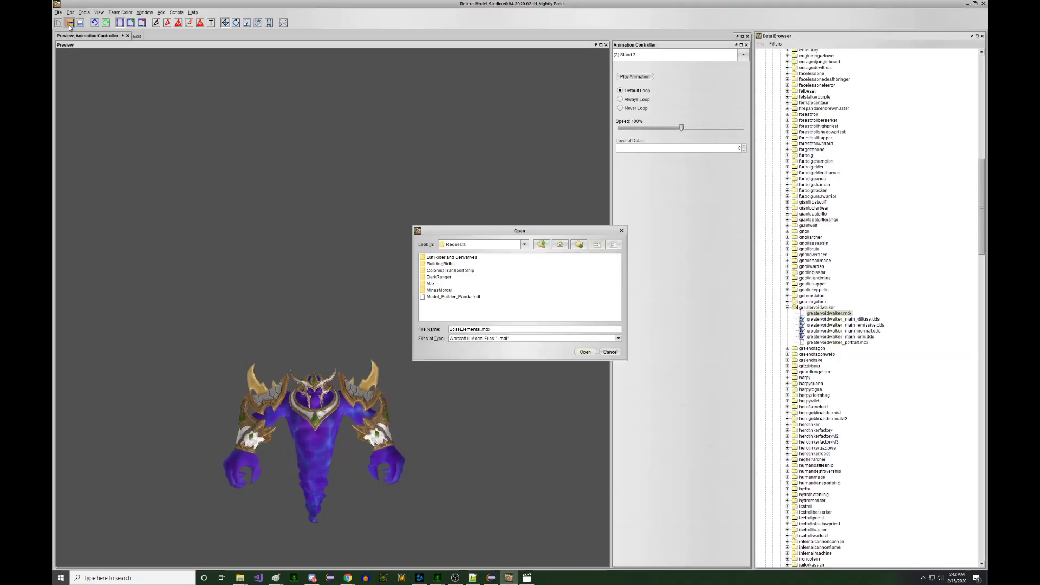
double_click(430, 298)
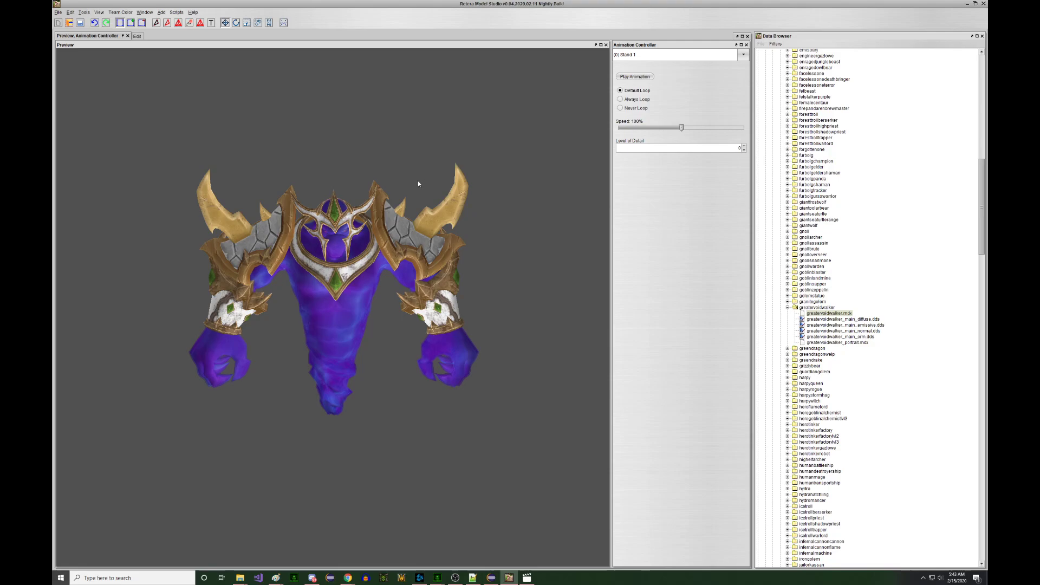
scroll(417, 177, "down", 2)
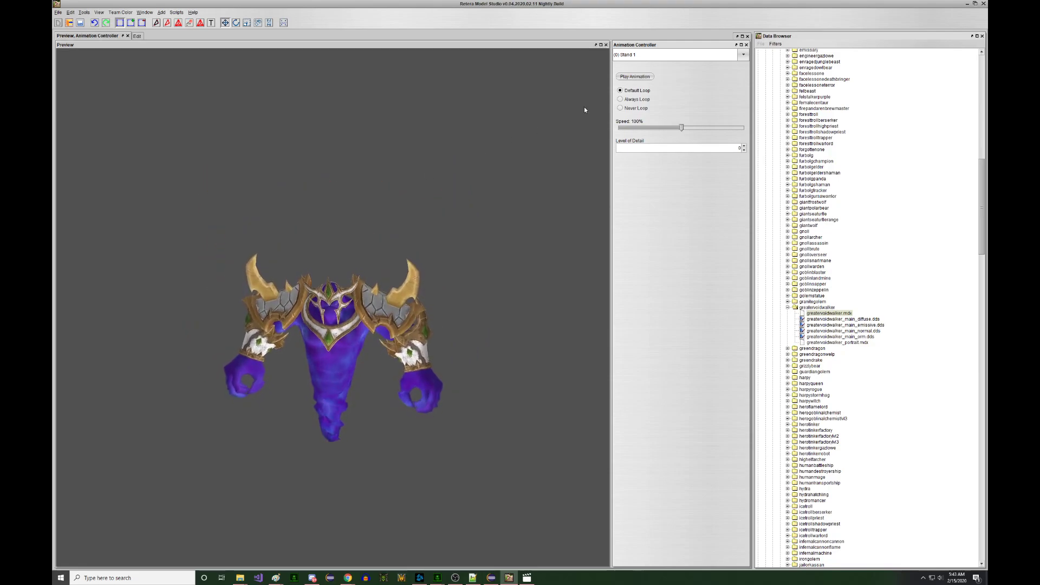
- Play the Stand 3, Stand 2 and Stand 1 animations to check the pauldrons
left_click(638, 57)
left_click(631, 73)
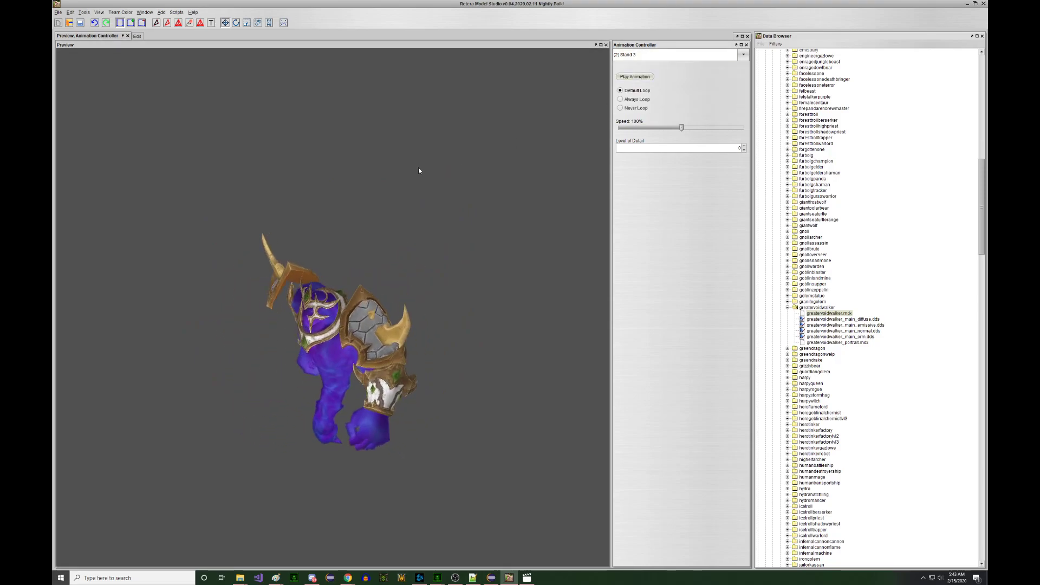
left_click(650, 55)
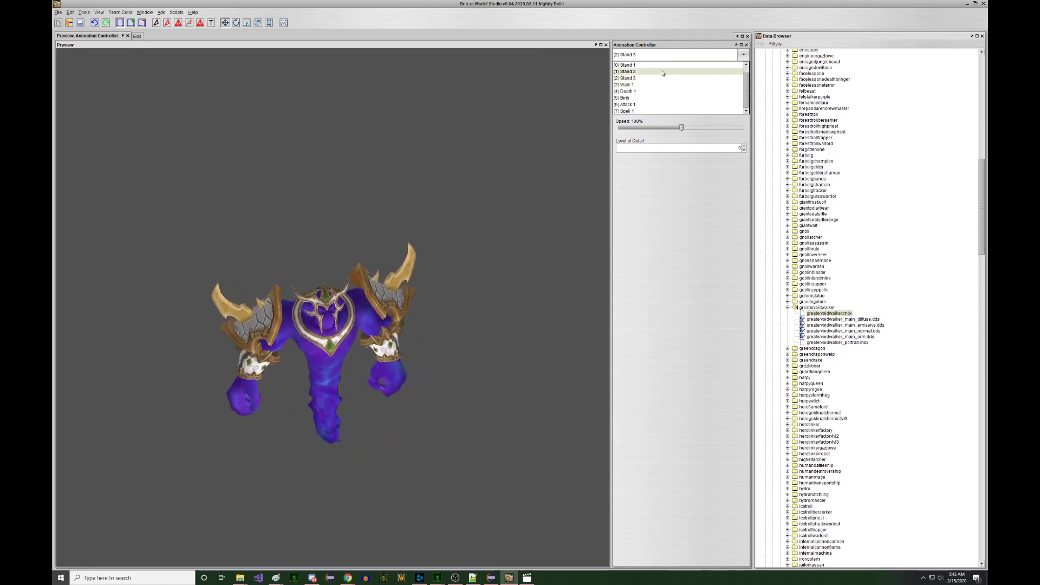
left_click(654, 71)
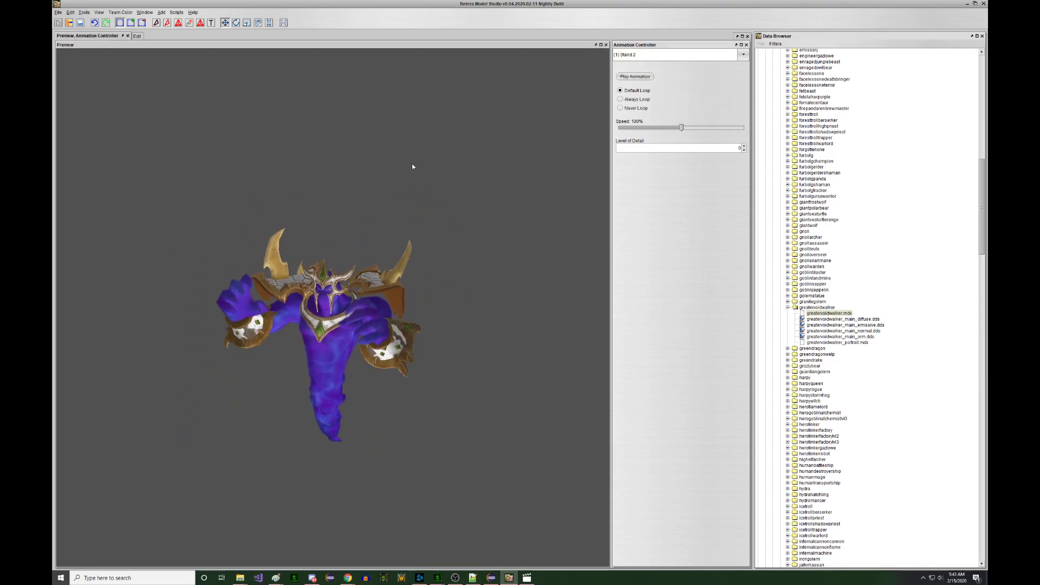
left_click(631, 55)
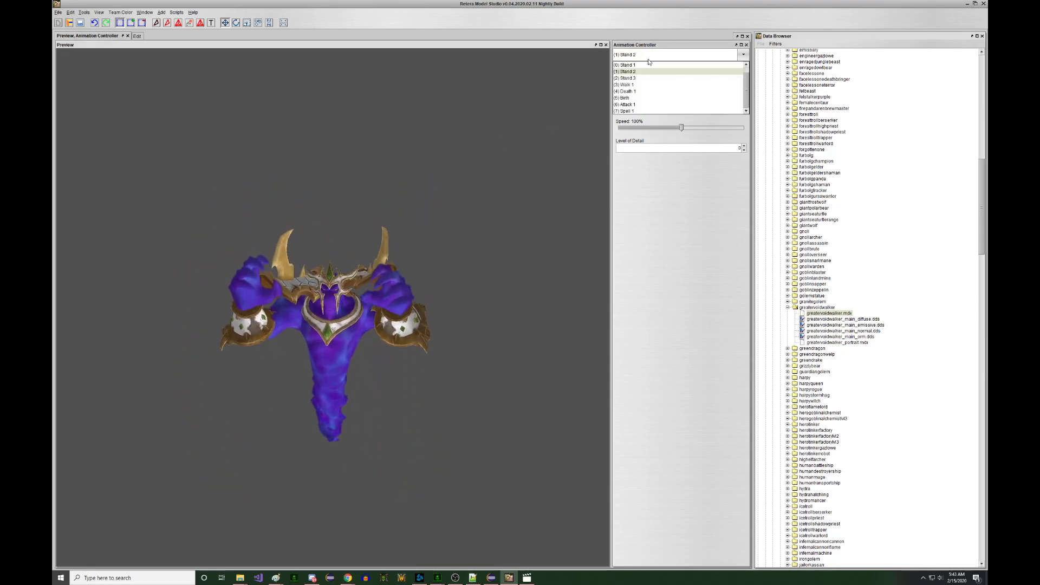
left_click(650, 64)
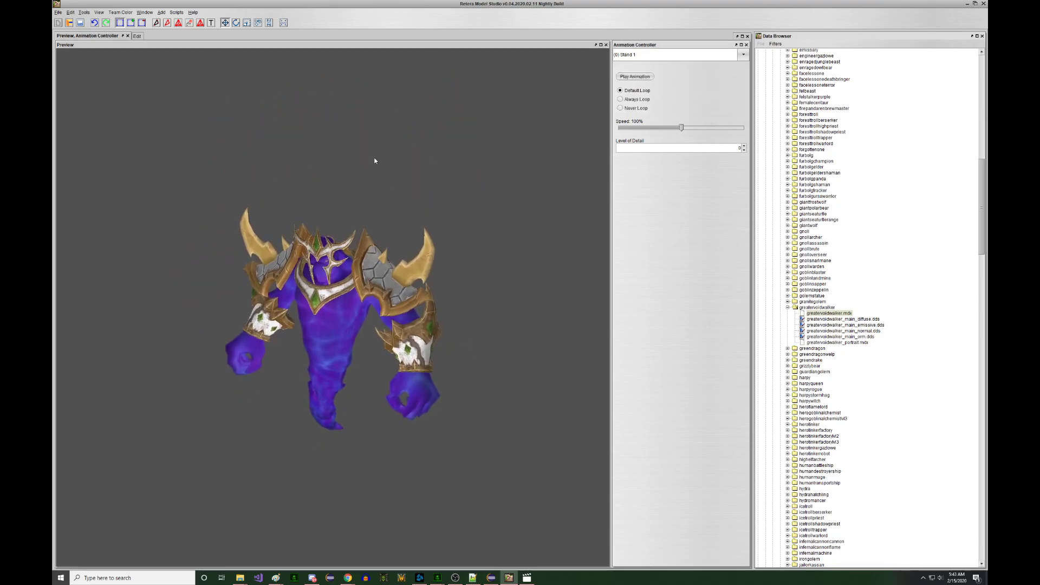
- In the Edit workspace, hide all geosets except the three pauldron geosets
left_click(138, 38)
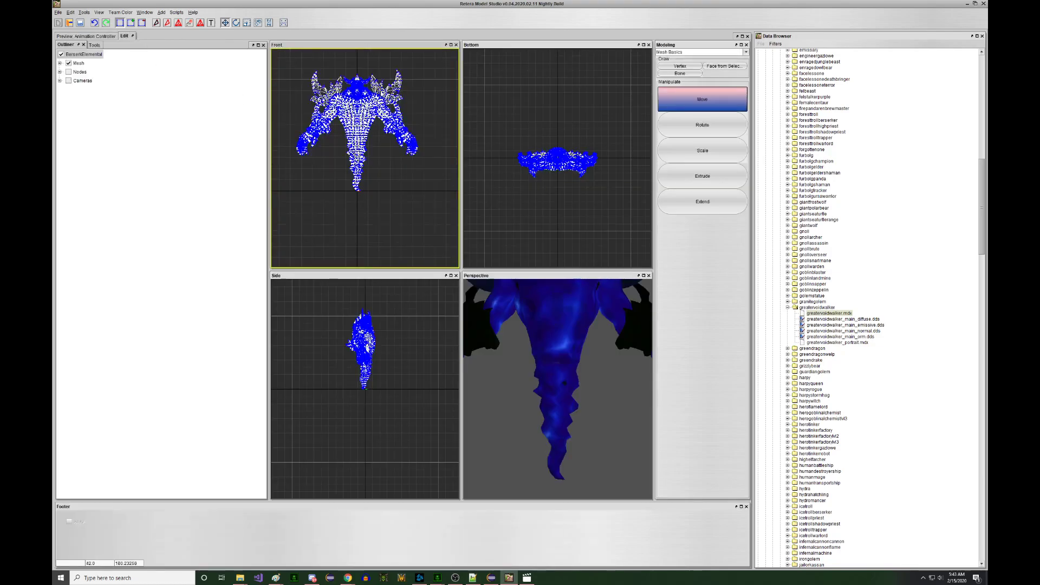
left_click(61, 64)
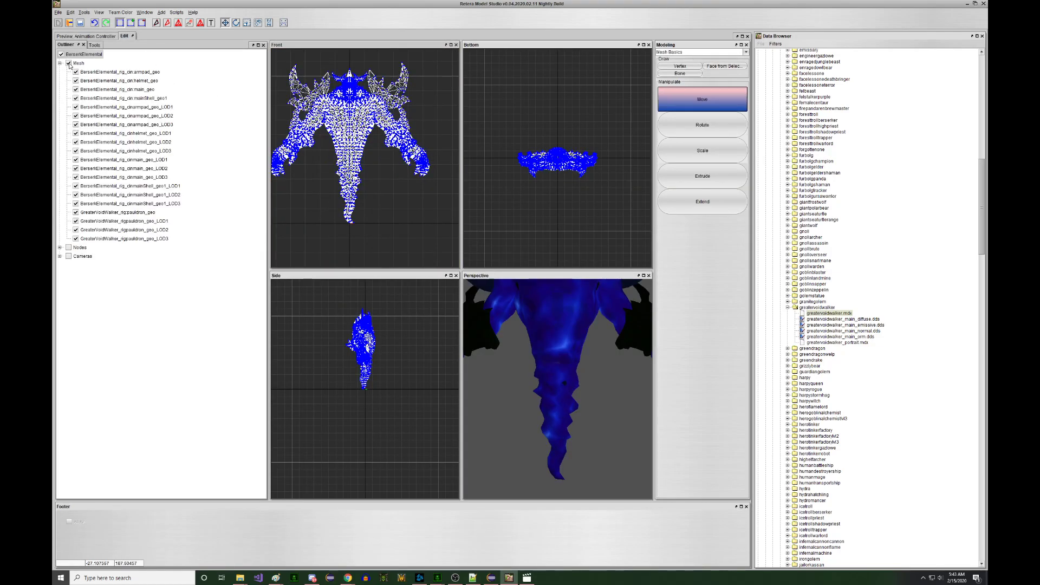
left_click(69, 63)
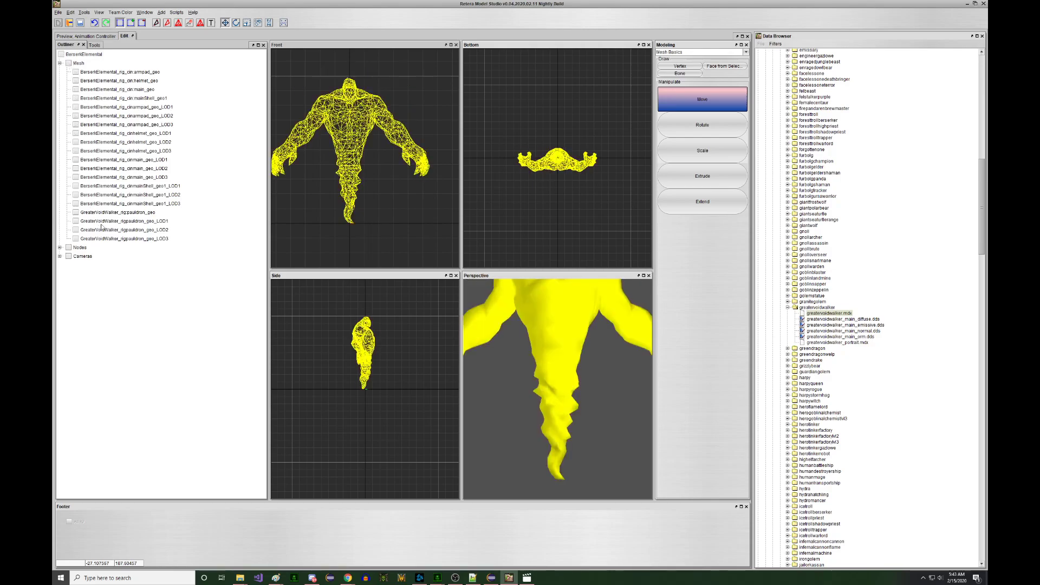
left_click(123, 240)
left_click(128, 230)
left_click(128, 213)
- Select the right pauldron and shift it slightly down and left in the maximized Front view
middle_click_drag(321, 120, 328, 148)
left_click_drag(355, 75, 431, 150)
scroll(407, 95, "up", 3)
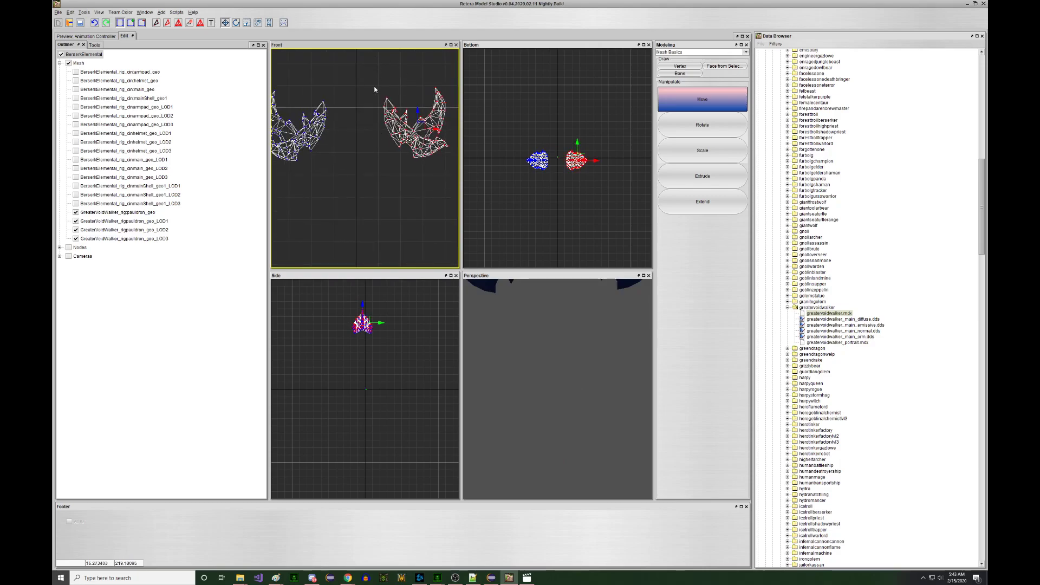
key("space")
scroll(549, 286, "up", 8)
middle_click_drag(545, 326, 567, 287)
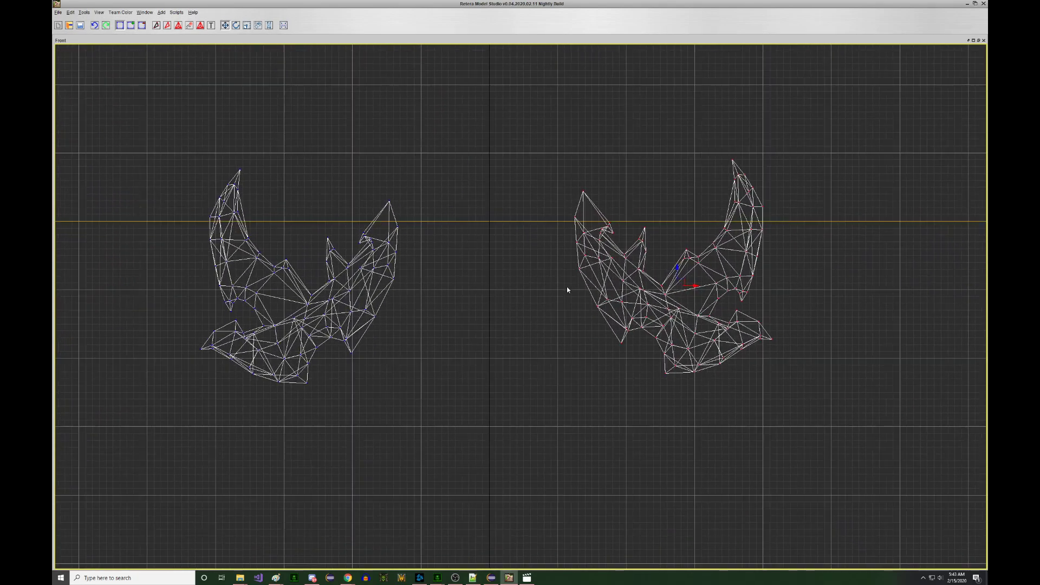
mouse_move(660, 261)
left_mouse_down()
mouse_move(654, 271)
mouse_move(663, 269)
left_mouse_up()
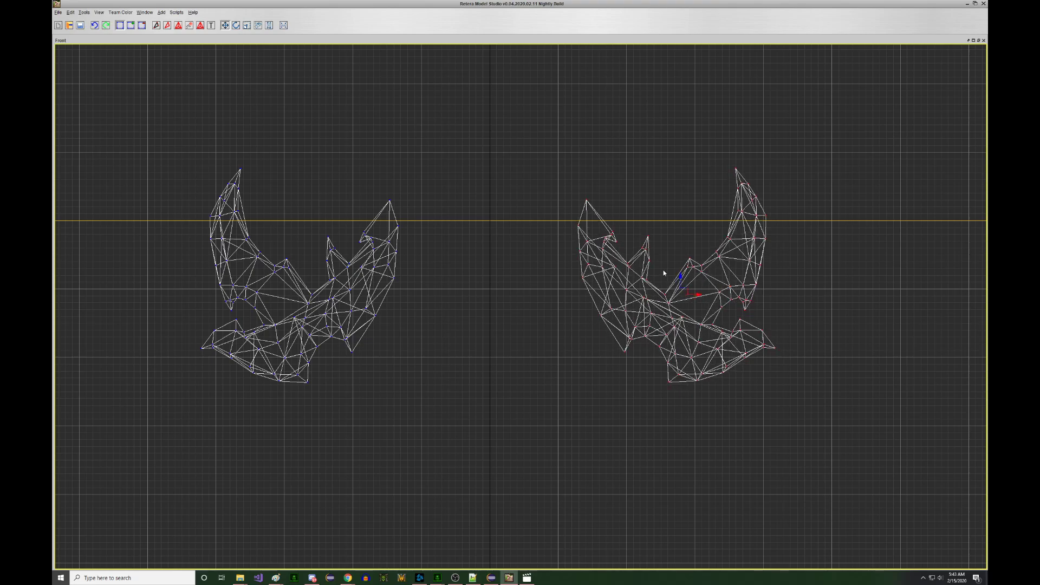
left_click(512, 295)
- Restore the four views, hide the pauldron geosets, and expand Nodes down to R_shoulderpad
scroll(513, 295, "down", 8)
key("space")
scroll(384, 188, "down", 4)
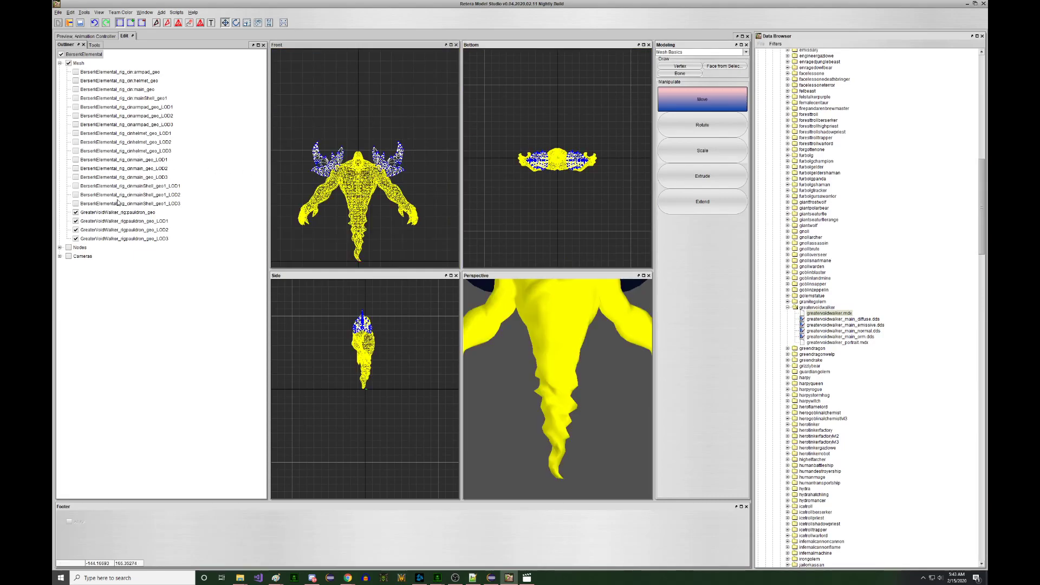
left_click(76, 214)
left_click(76, 221)
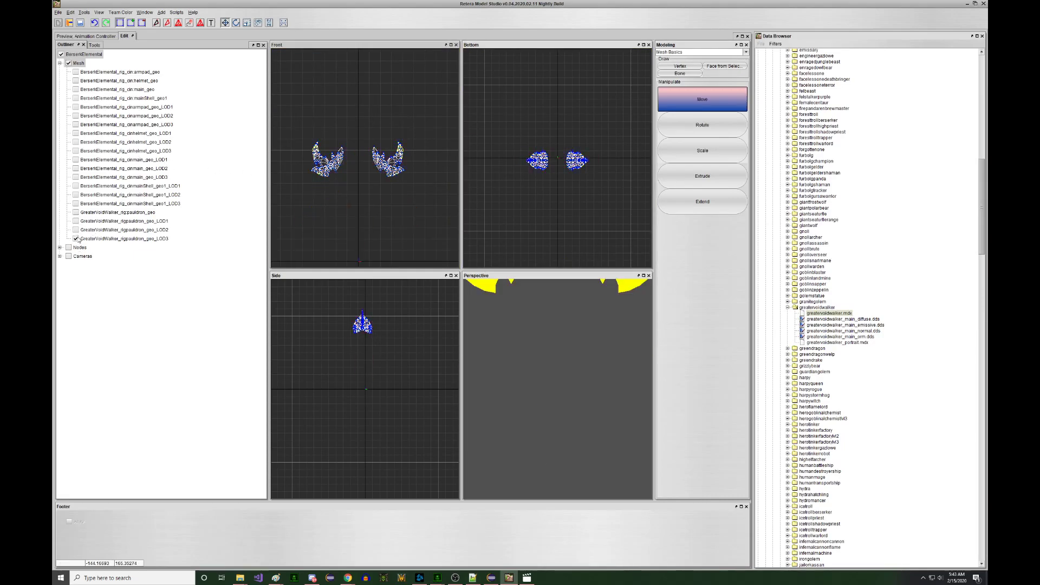
left_click(76, 239)
left_click(60, 248)
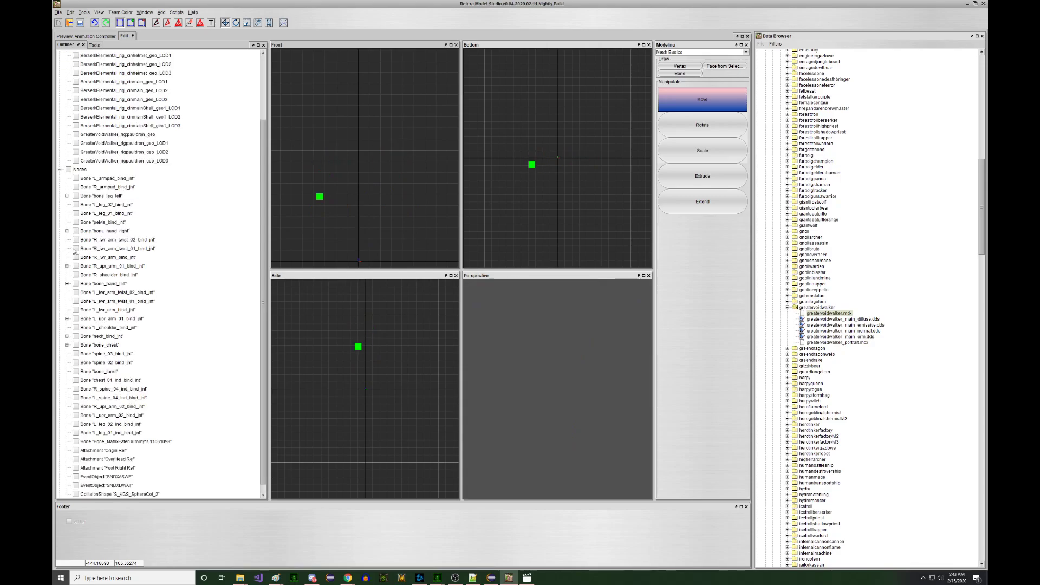
left_click(66, 266)
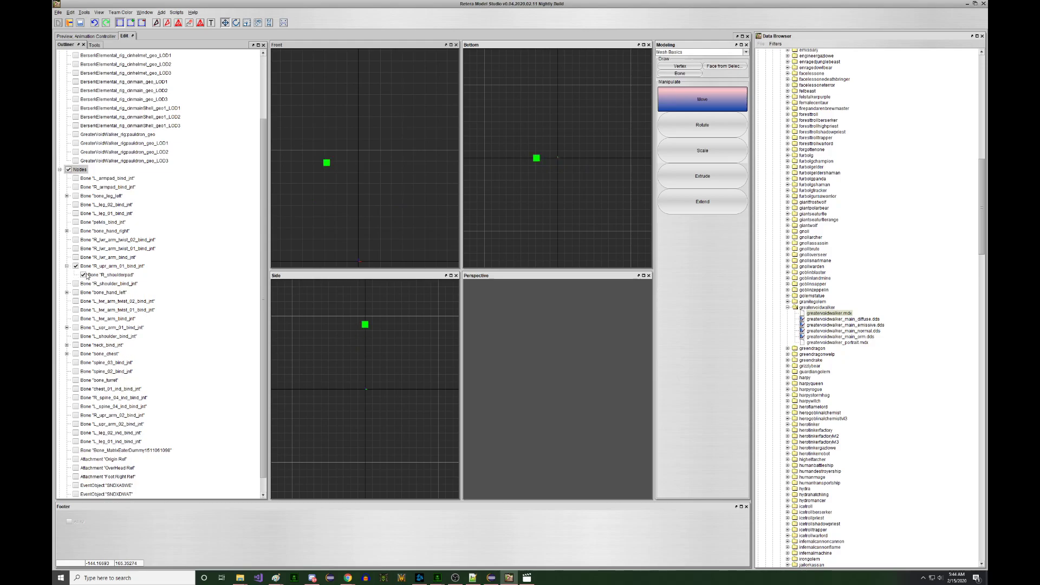
- Show the L_shoulderpad node and reparent R_shoulderpad to R_shoulder_bind_jnt
left_click(67, 327)
left_click(97, 337)
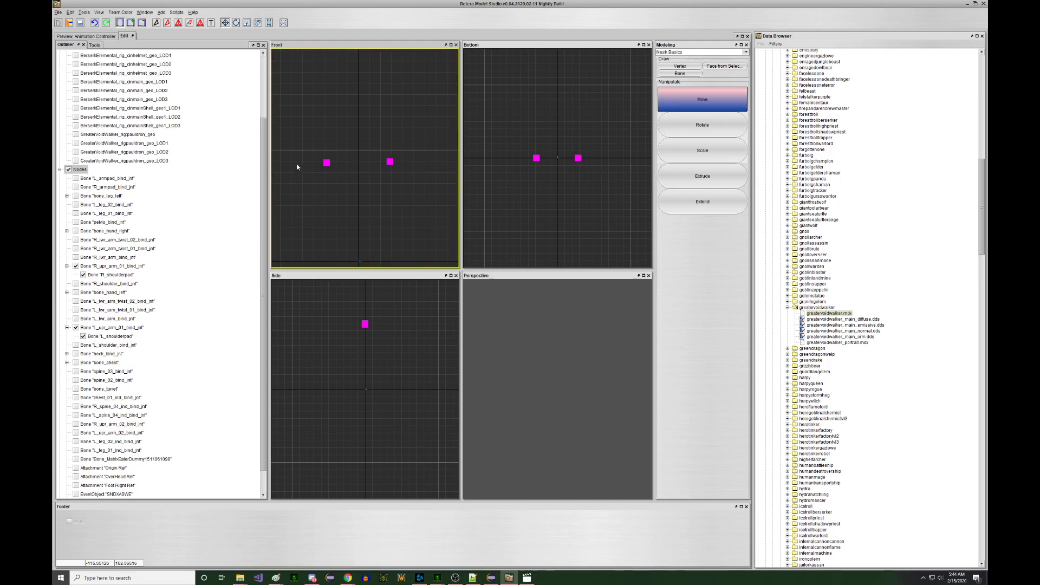
left_click_drag(340, 206, 340, 205)
right_click(339, 205)
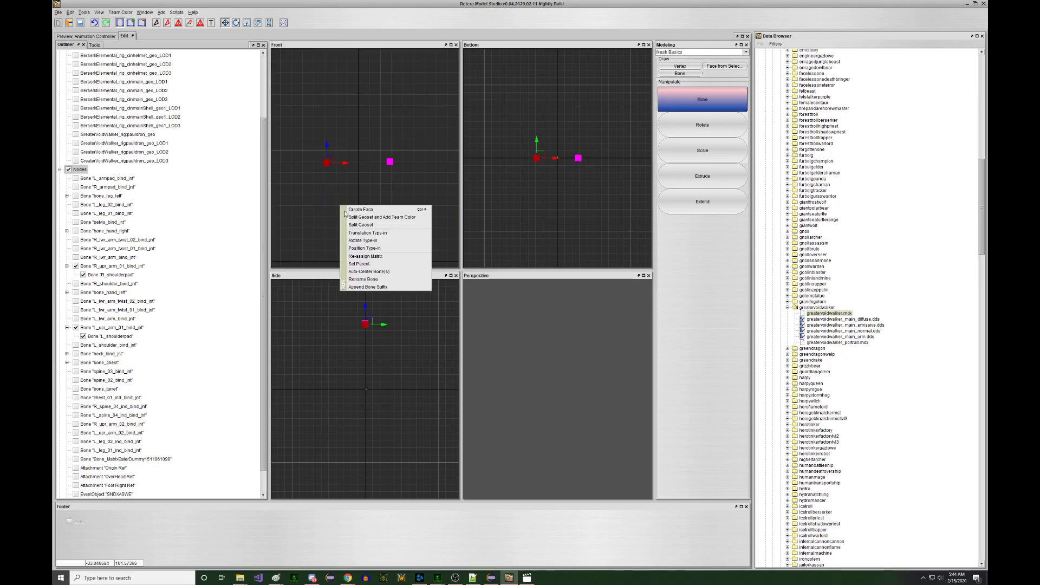
left_click(370, 263)
scroll(377, 157, "down", 5)
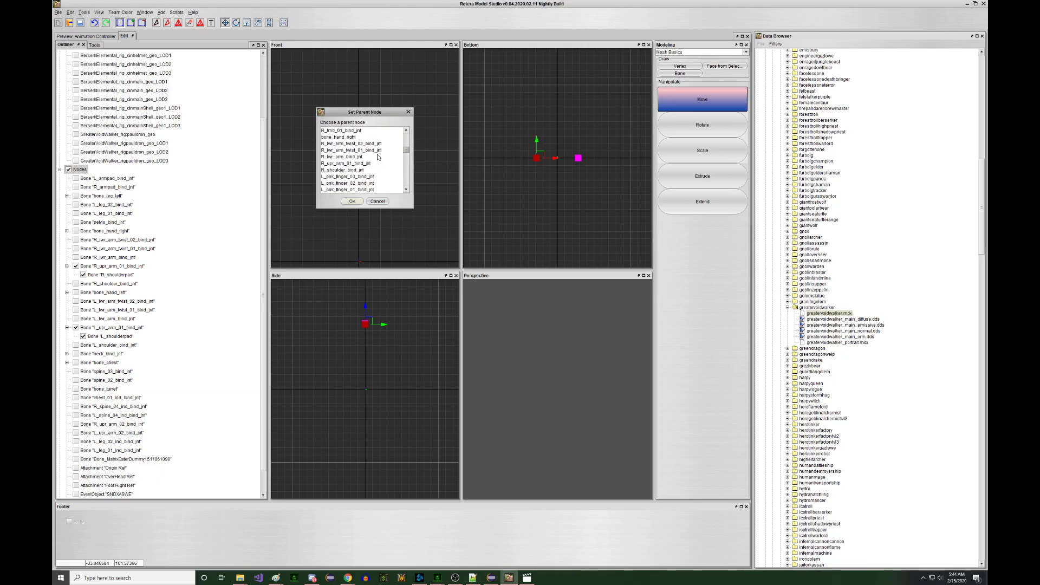
left_click(357, 151)
left_click(358, 203)
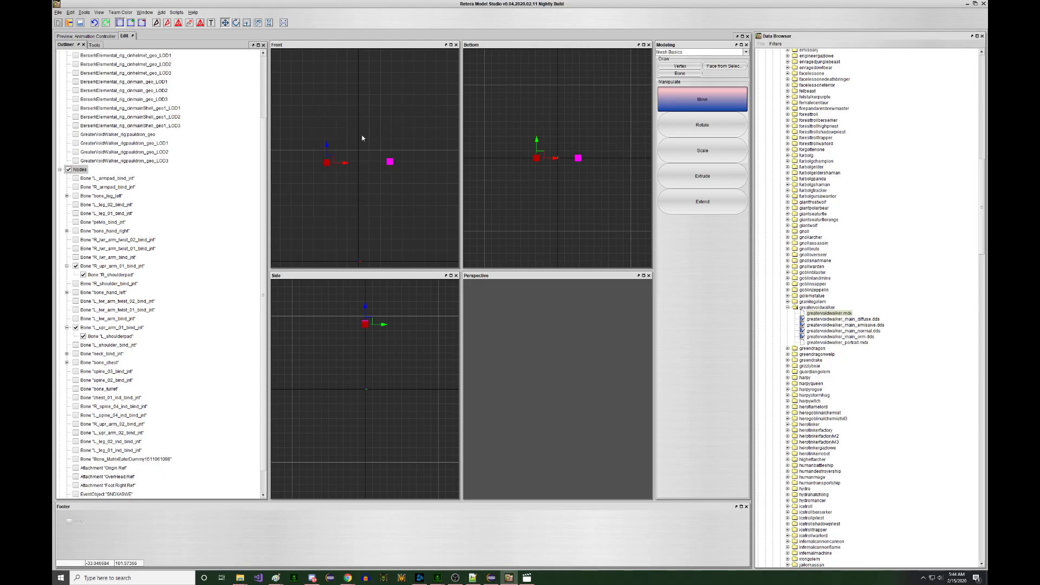
- Reparent L_shoulderpad to L_shoulder_bind_jnt, then view the animated preview
right_click(411, 207)
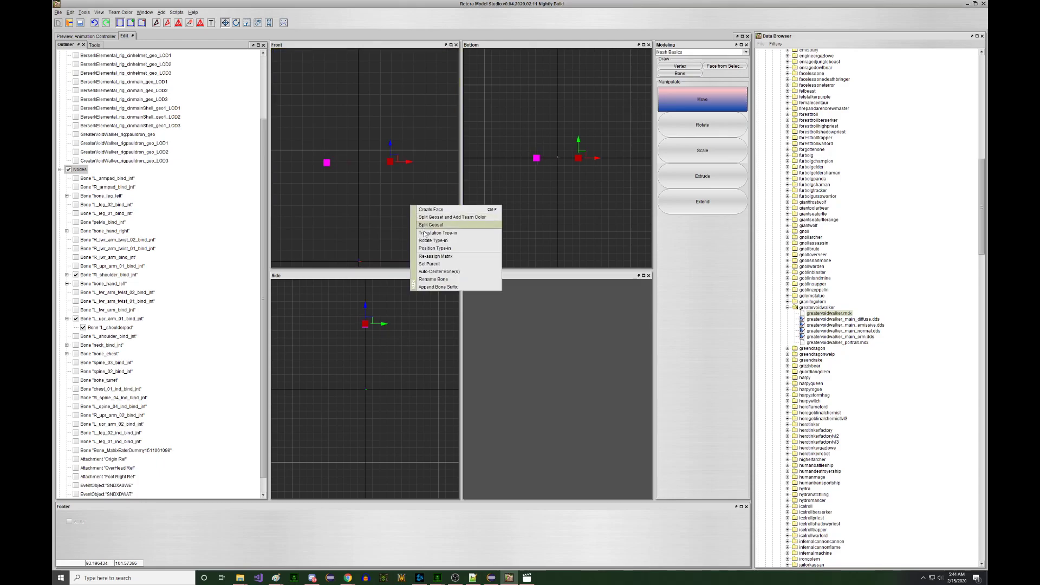
left_click(440, 262)
scroll(380, 170, "down", 6)
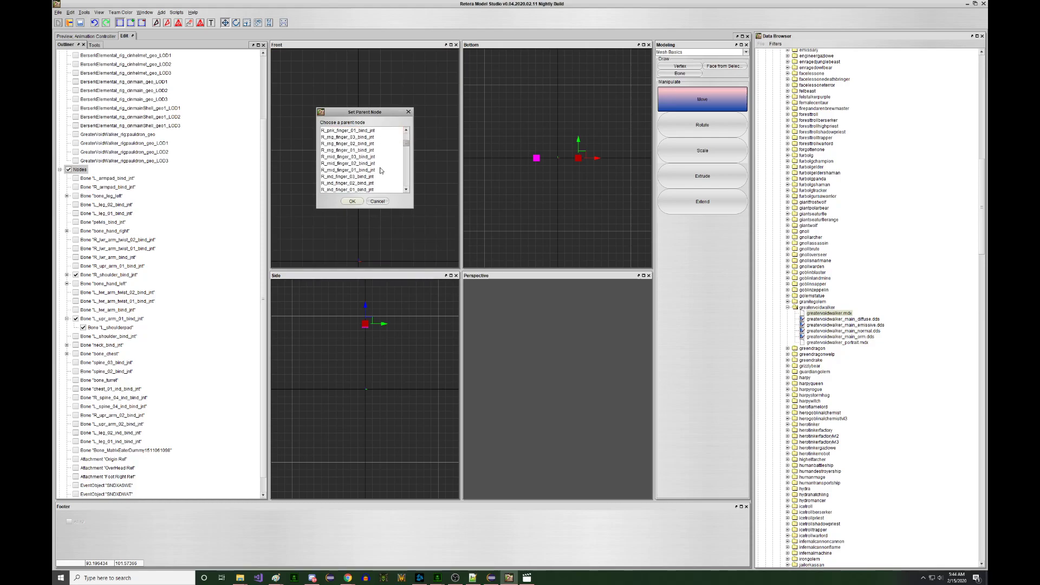
scroll(380, 170, "up", 1)
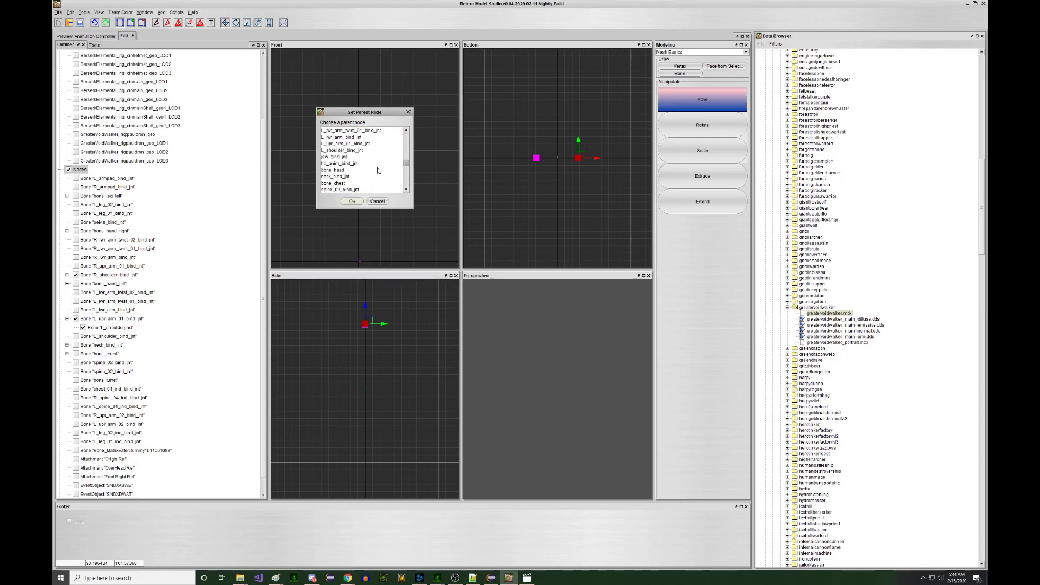
left_click(345, 157)
left_click(352, 201)
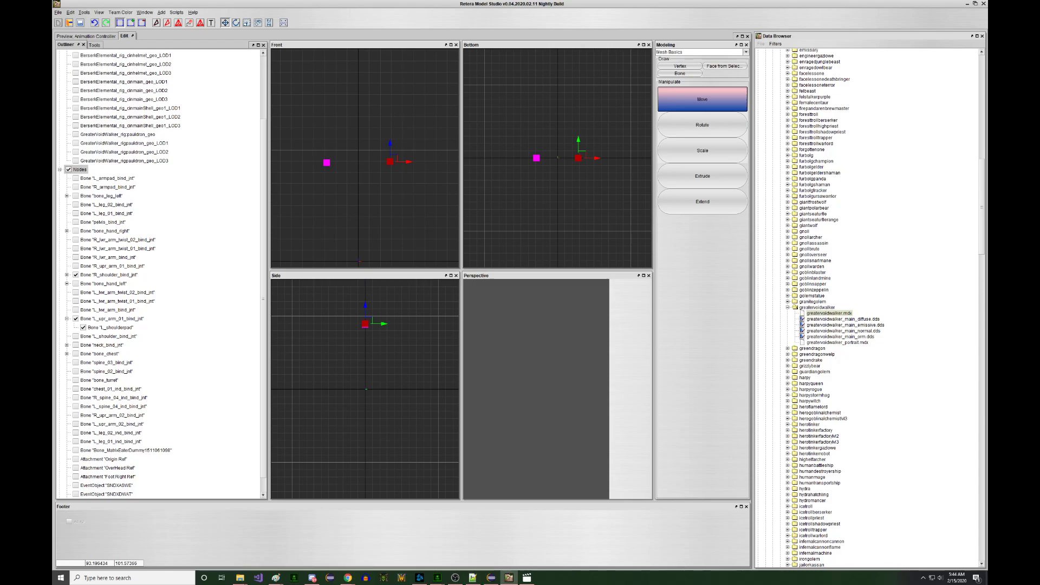
left_click(86, 36)
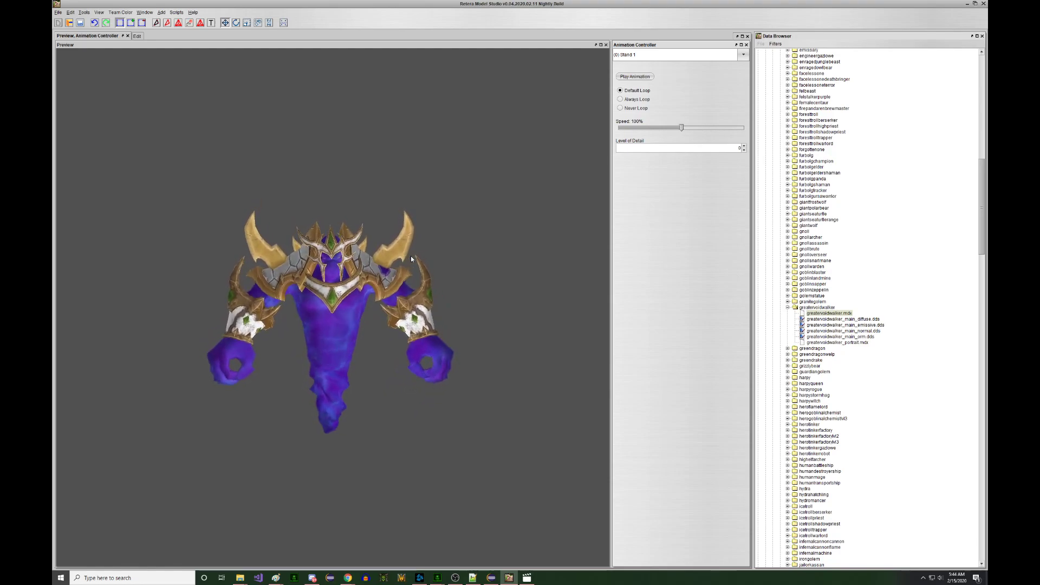
- Preview the Stand 2 and then Stand 3 animations
left_click(677, 55)
left_click(650, 69)
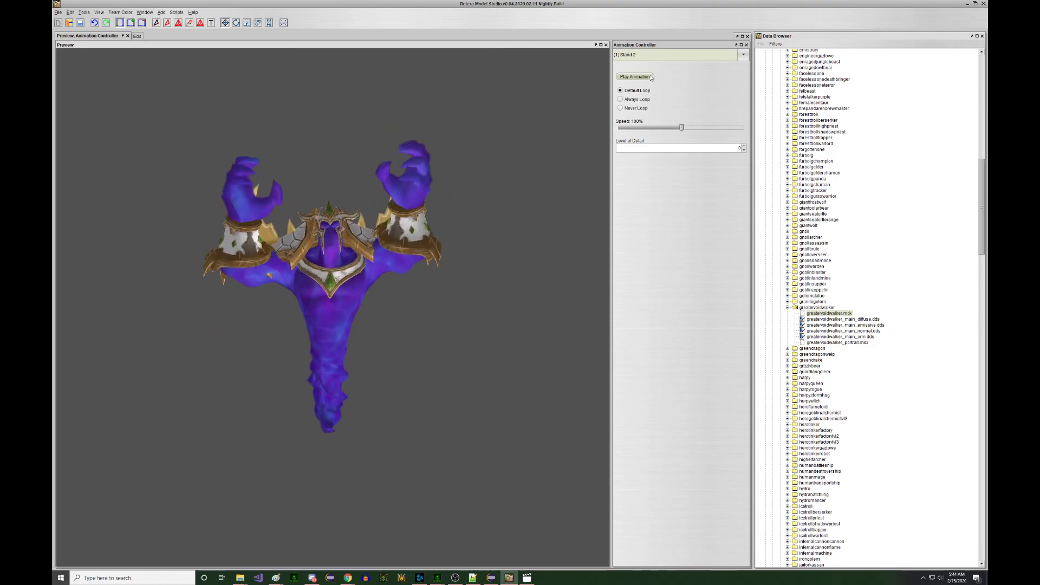
left_click(650, 54)
left_click(643, 85)
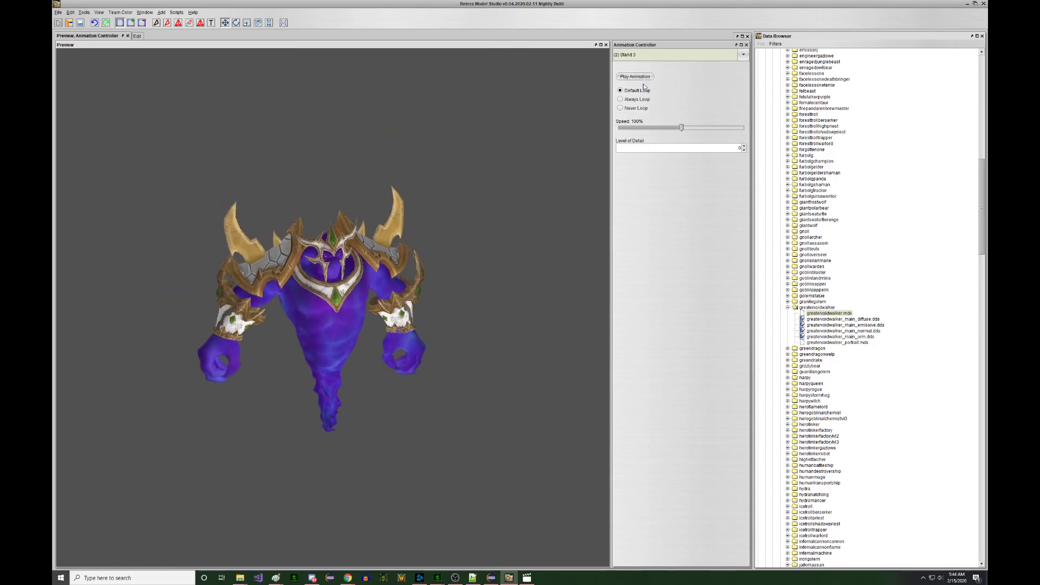
left_click(382, 167)
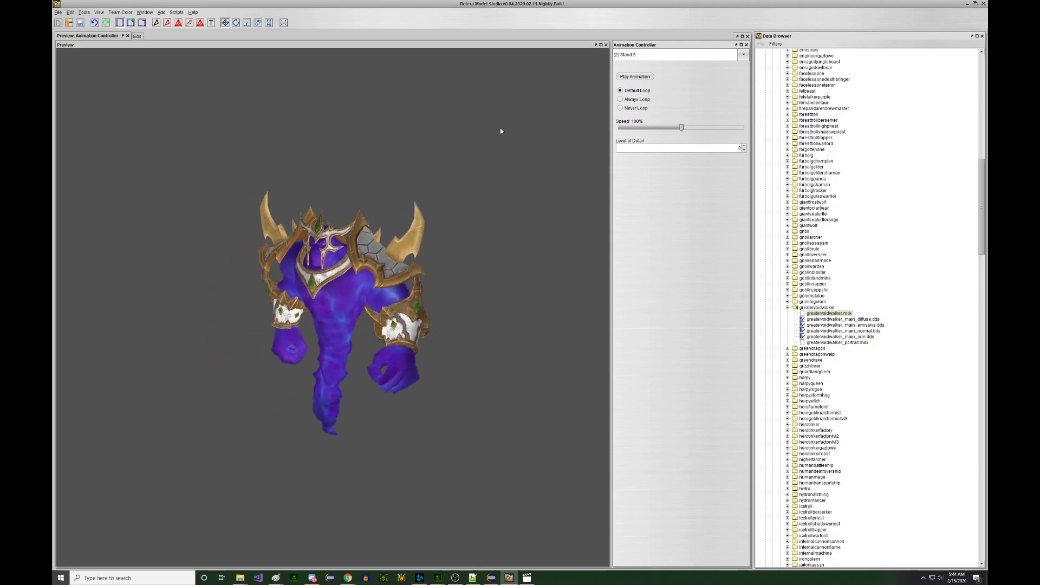
- Play Attack 1, switch back to Stand 1, and return to the Edit workspace
left_click(657, 54)
left_click(626, 111)
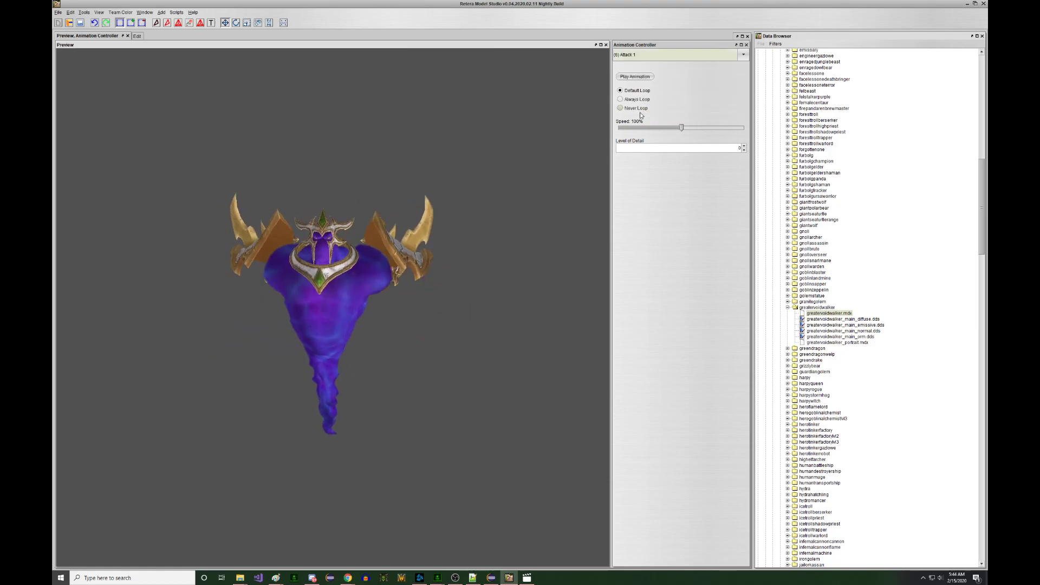
left_click(633, 77)
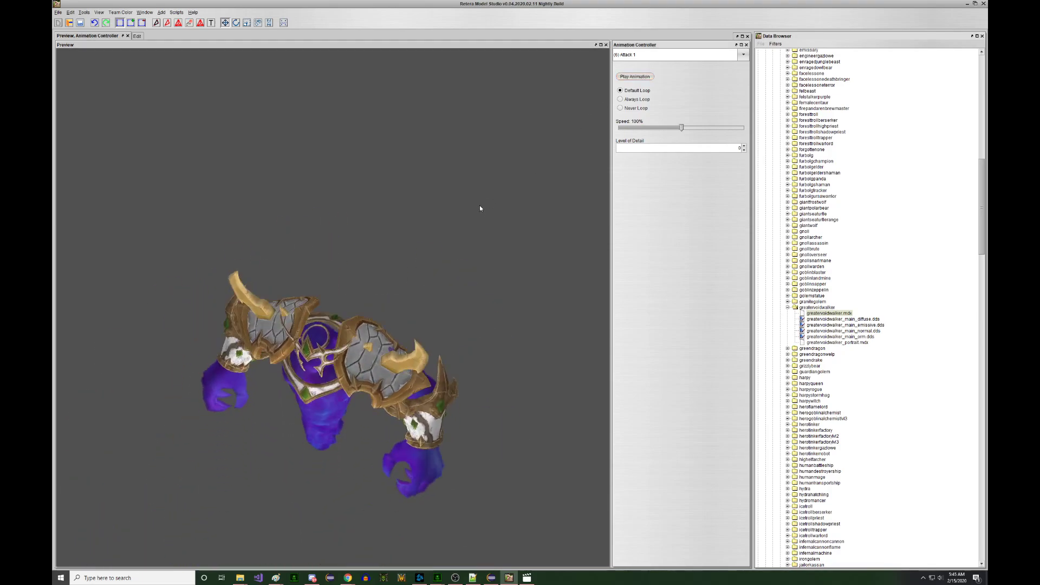
left_click(634, 59)
left_click(628, 72)
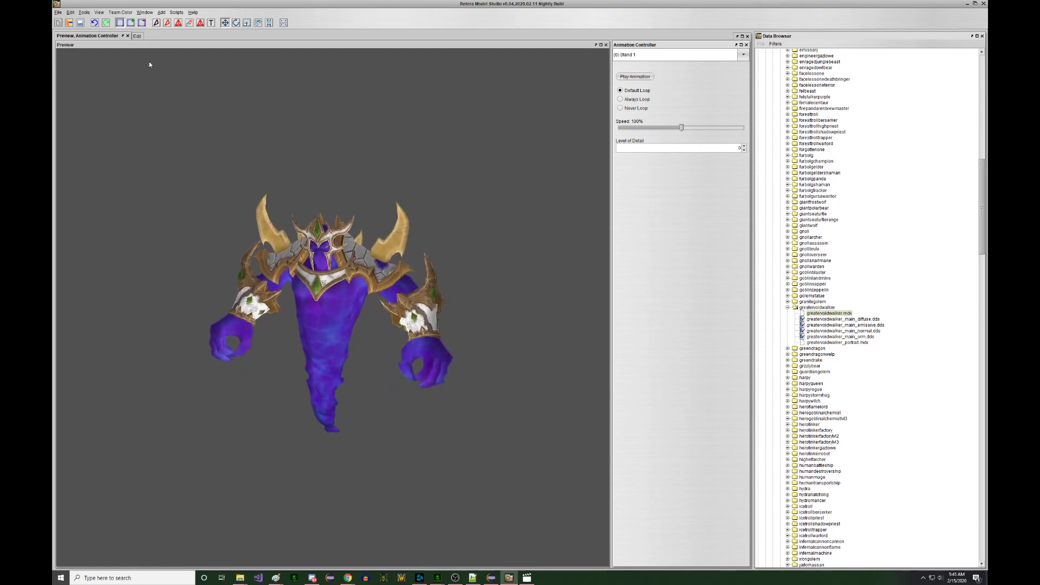
left_click(137, 35)
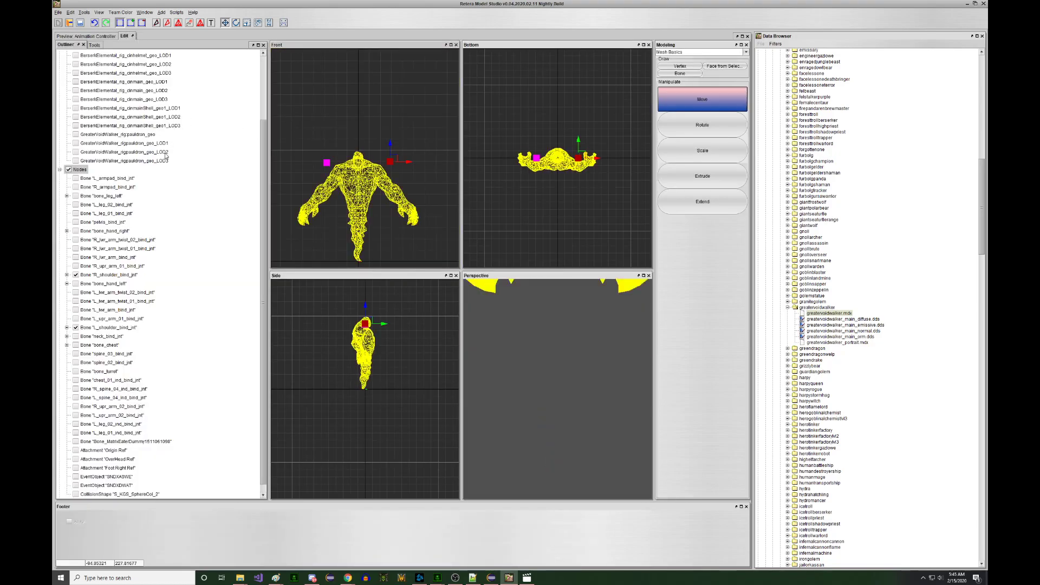
- Hide the nodes, show the pauldron geosets, and raise each pauldron up and outward in Front view
left_click(69, 248)
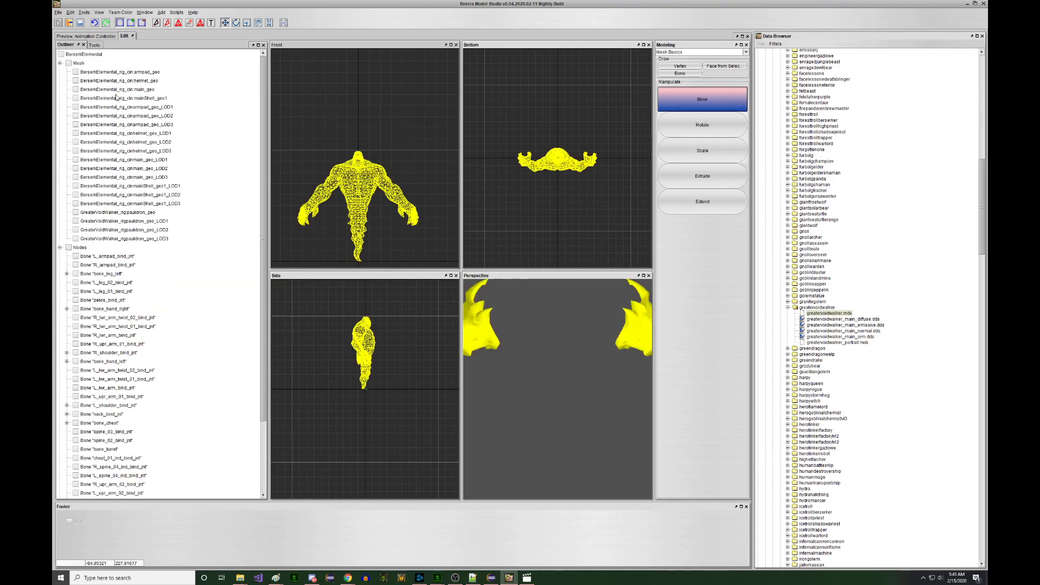
left_click(139, 227)
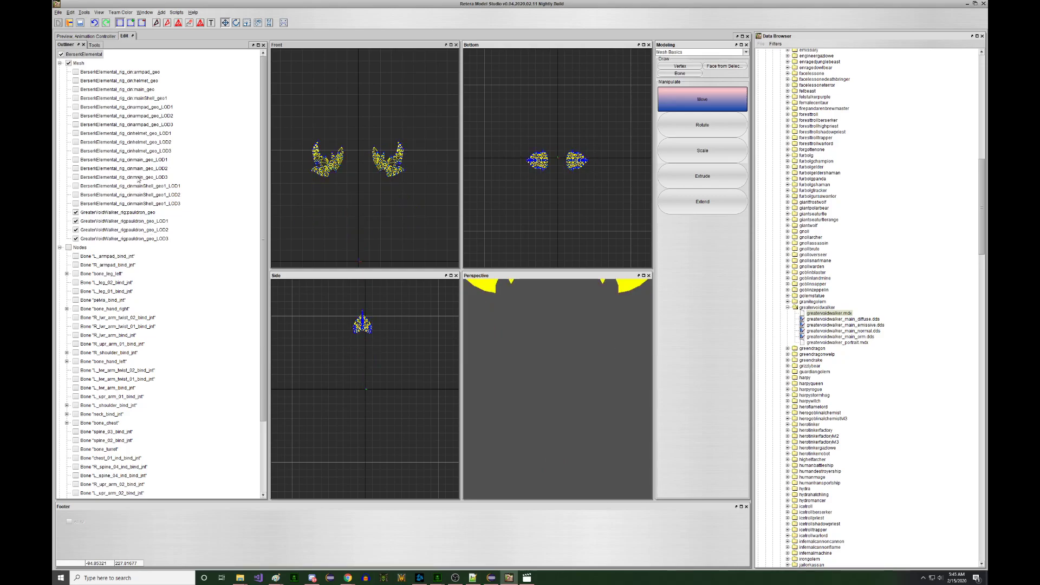
left_click_drag(357, 127, 423, 200)
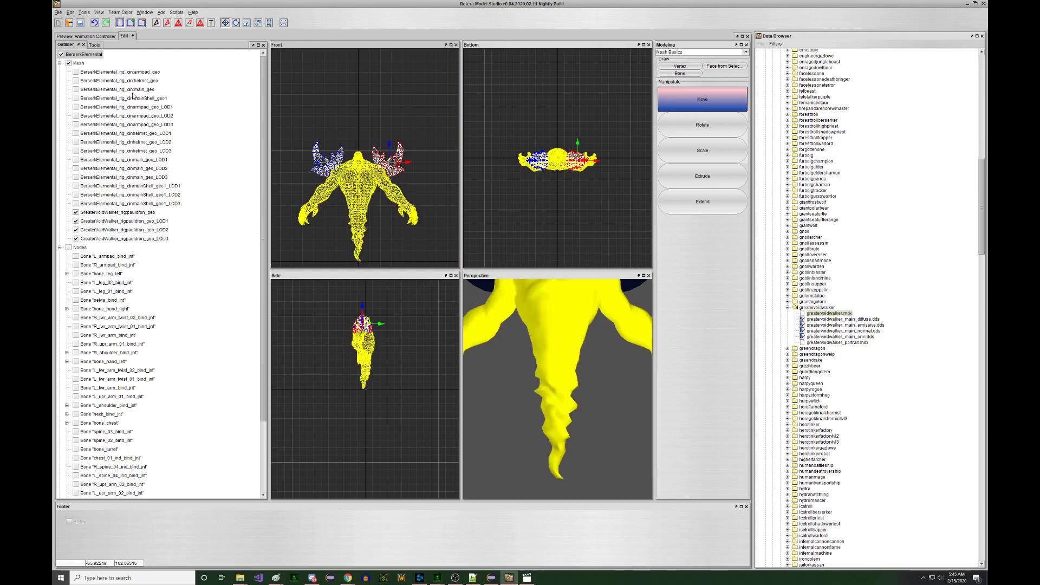
scroll(380, 167, "up", 3)
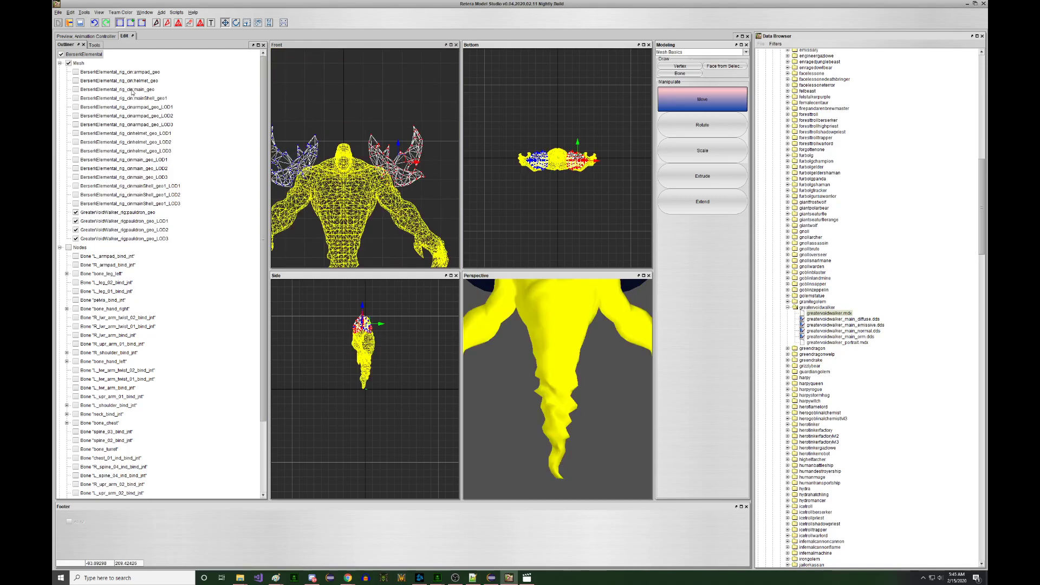
left_click_drag(406, 179, 413, 169)
middle_click_drag(348, 162, 373, 169)
left_click_drag(253, 127, 255, 128)
left_click_drag(358, 193, 353, 185)
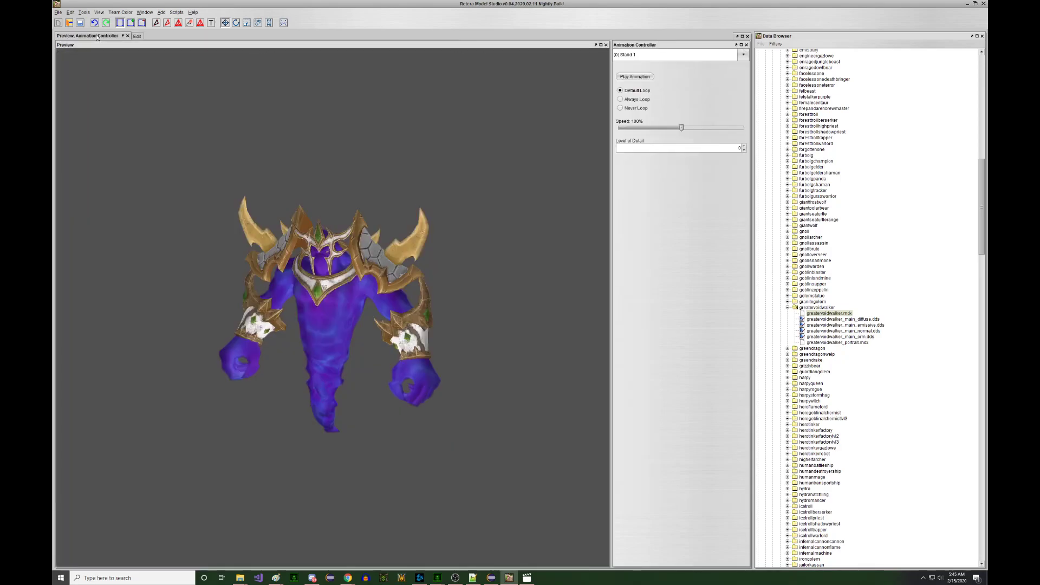
- Check the pauldron fit from a rotated angle while the Stand 3 animation plays
left_click(87, 36)
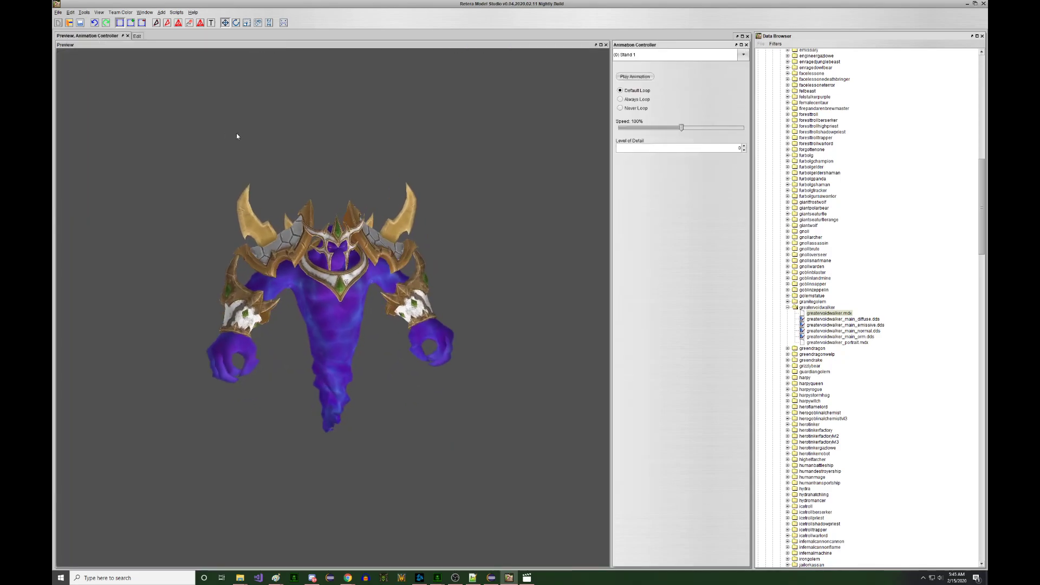
left_click(136, 36)
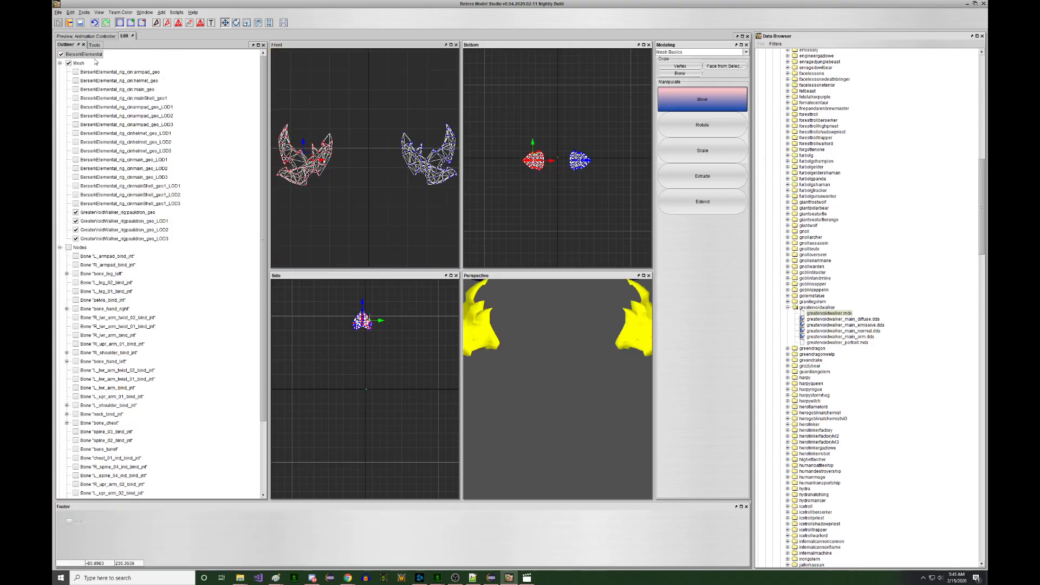
left_click(87, 36)
mouse_move(278, 134)
left_mouse_down()
mouse_move(217, 139)
mouse_move(292, 139)
left_mouse_up()
left_click(625, 55)
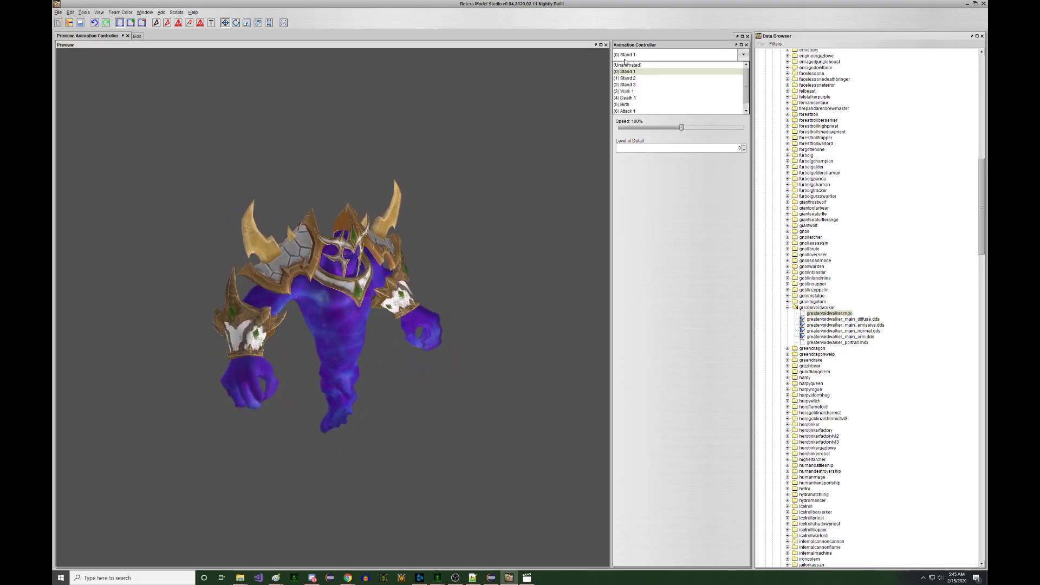
left_click(627, 85)
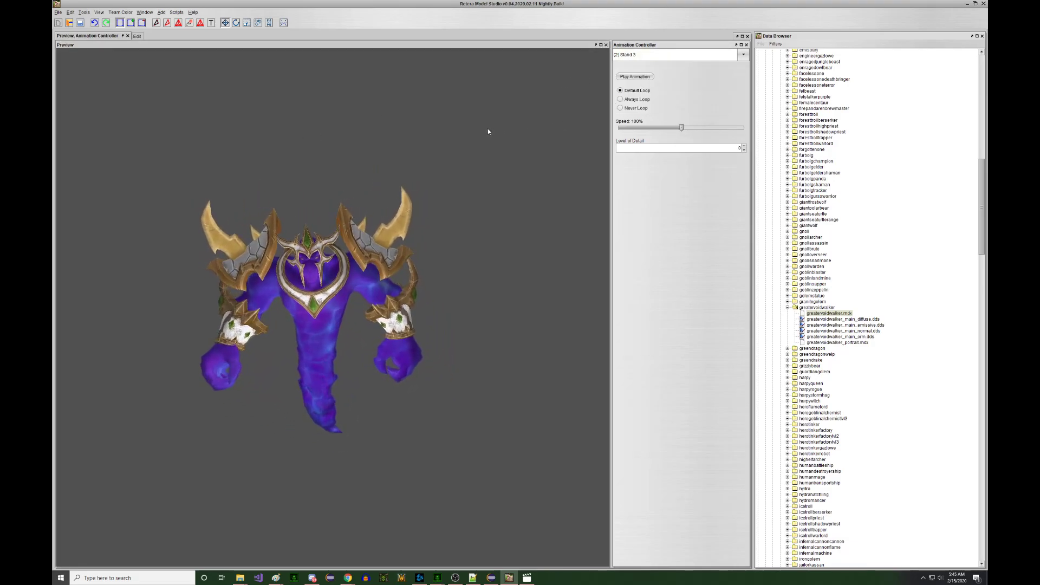
- Nudge the left and right pauldrons slightly down in the Edit views
left_click(137, 36)
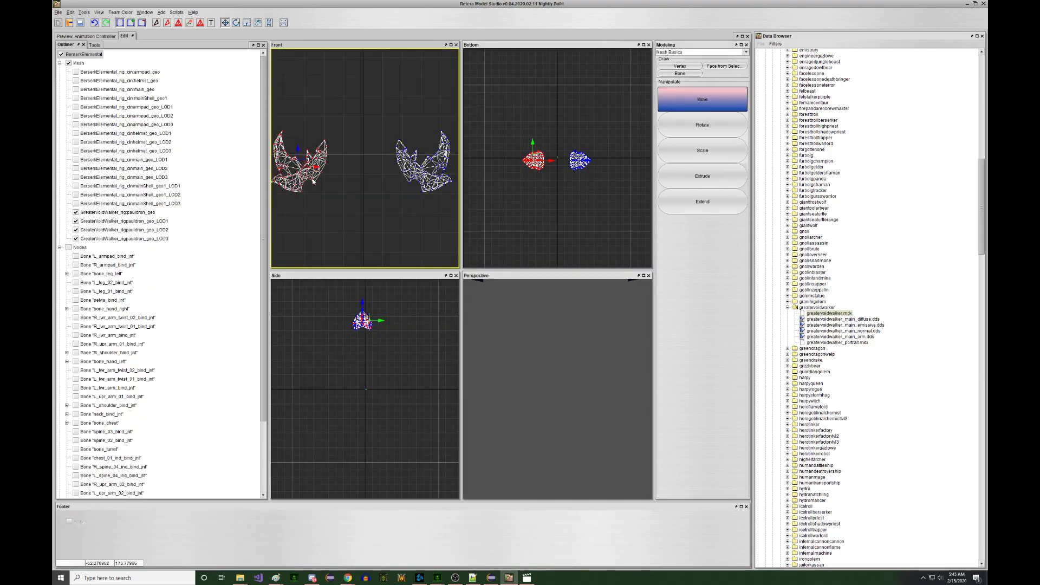
right_click_drag(312, 184, 317, 190)
left_click_drag(385, 123, 455, 205)
right_click_drag(448, 204, 448, 207)
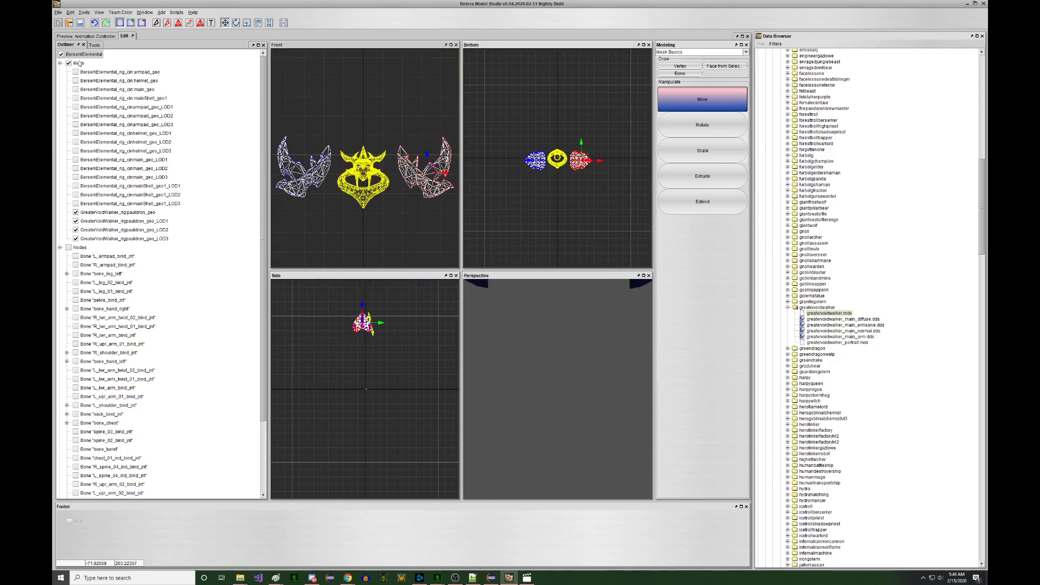
left_click(85, 36)
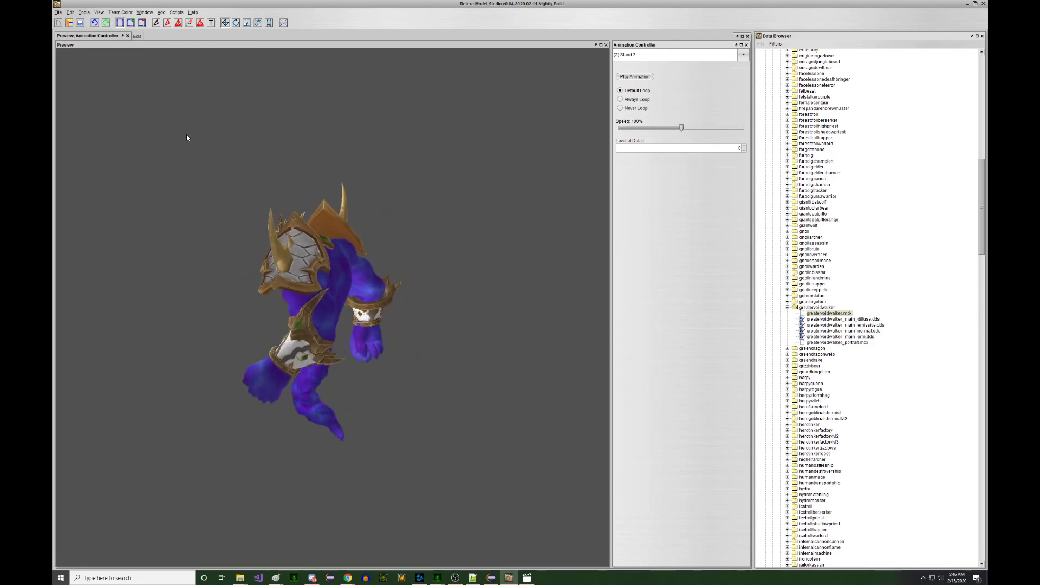
scroll(233, 173, "down", 4)
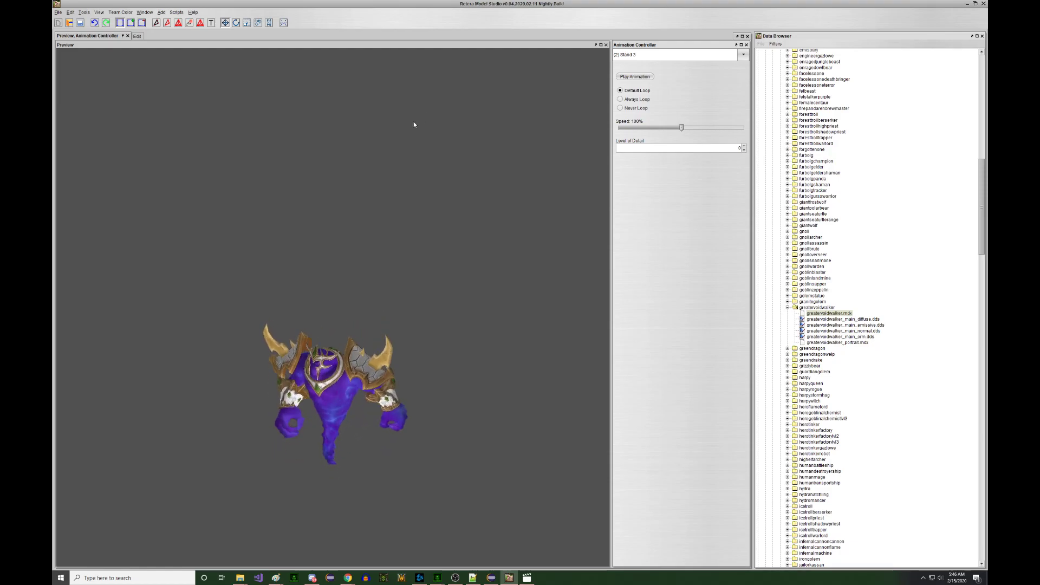
- Expand both shoulder joints to confirm the shoulderpad bones, show L_shoulderpad, then preview
left_click(134, 35)
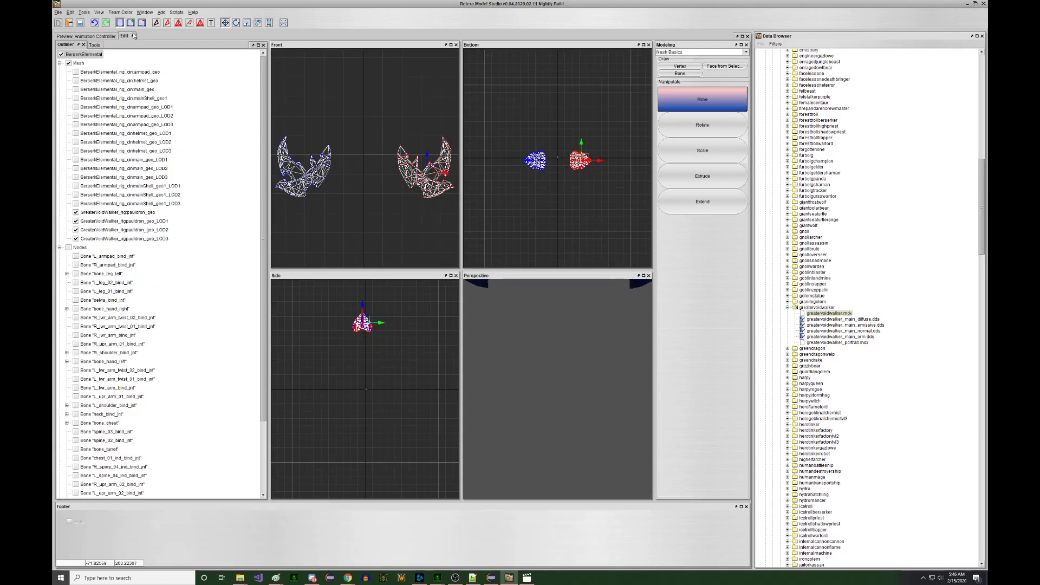
right_click(385, 180)
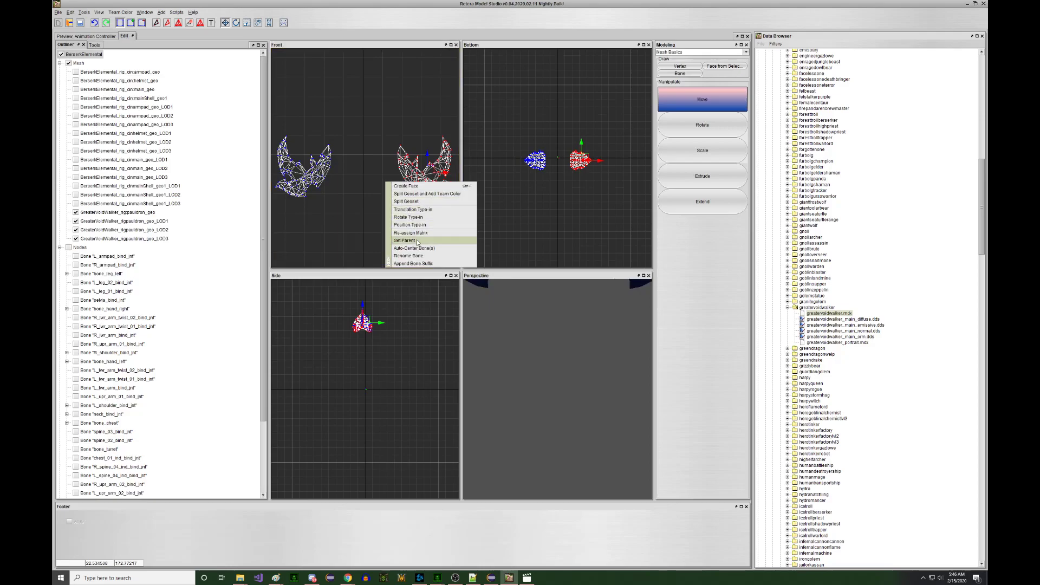
left_click(370, 203)
scroll(196, 236, "down", 3)
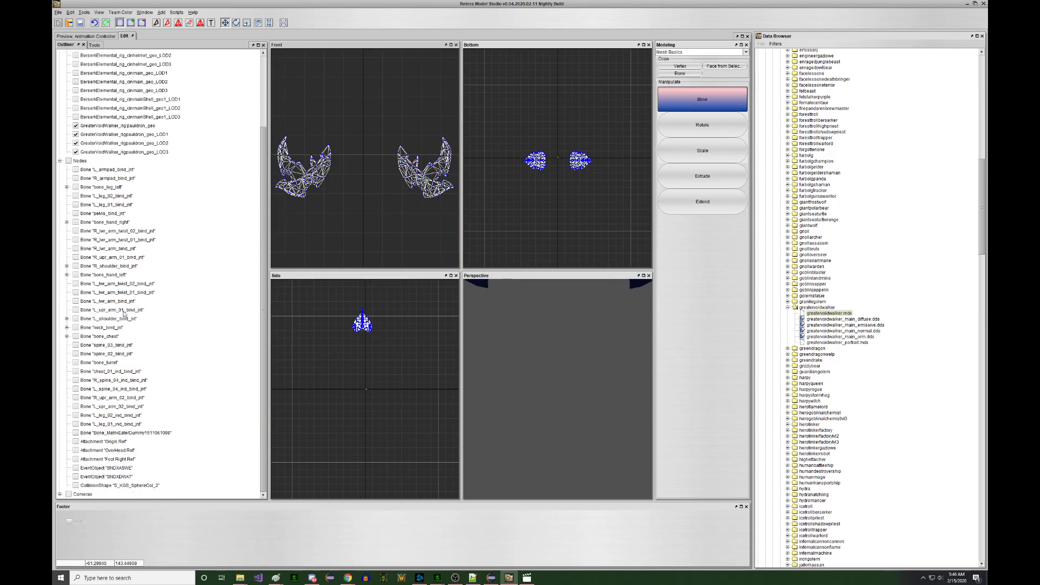
left_click(66, 319)
left_click(66, 266)
left_click(84, 336)
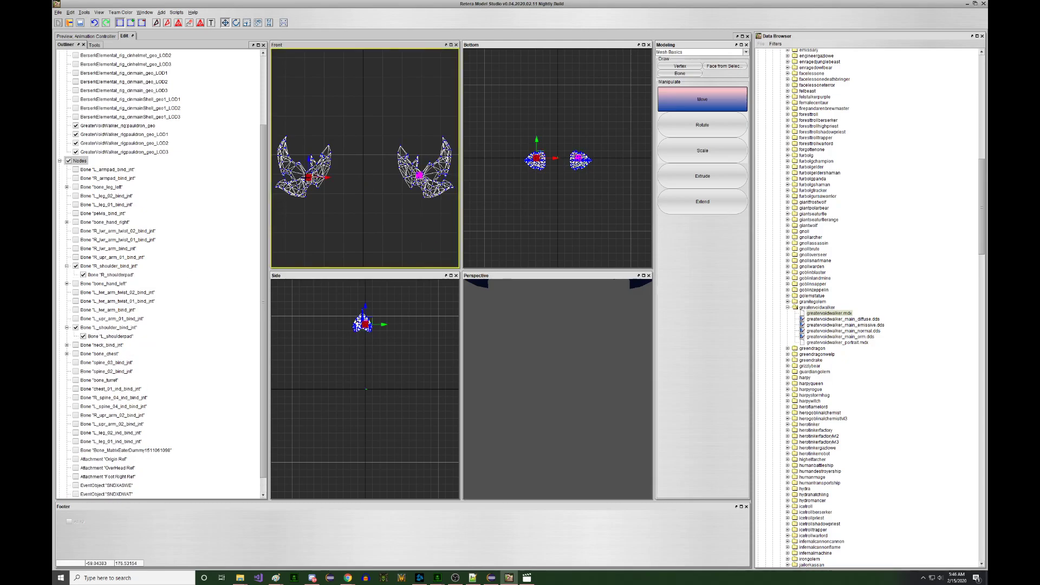
left_click(86, 35)
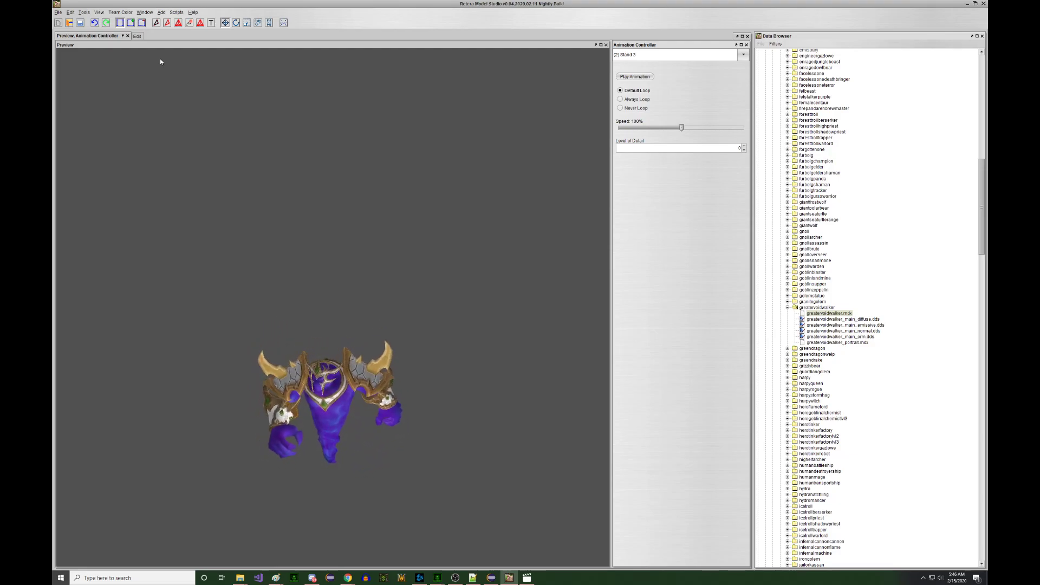
- Orbit the preview to face front and play the (3) Walk 1 animation
left_click_drag(180, 134, 101, 136)
scroll(101, 136, "down", 3)
left_click(697, 55)
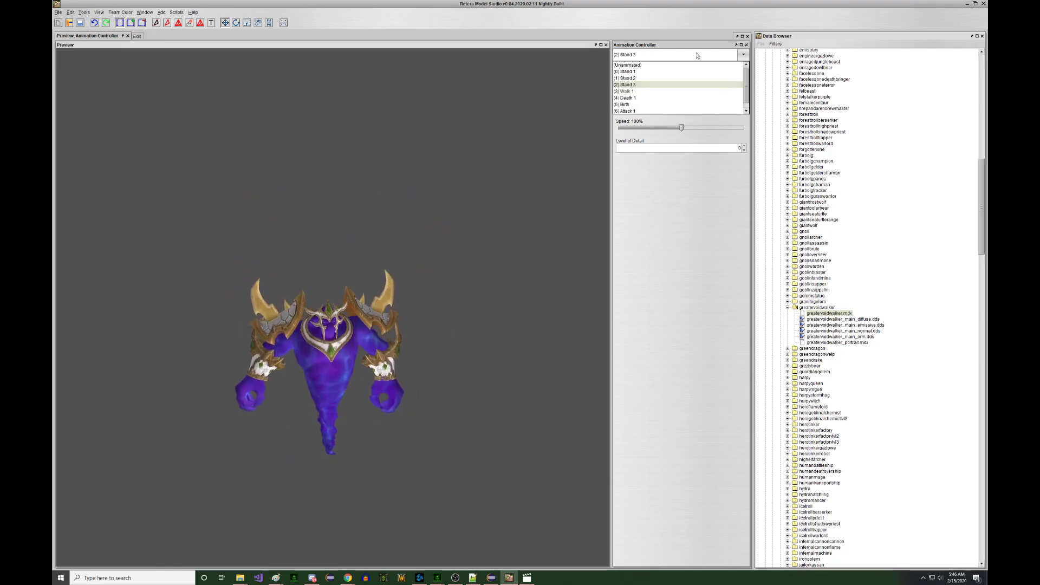
left_click(674, 91)
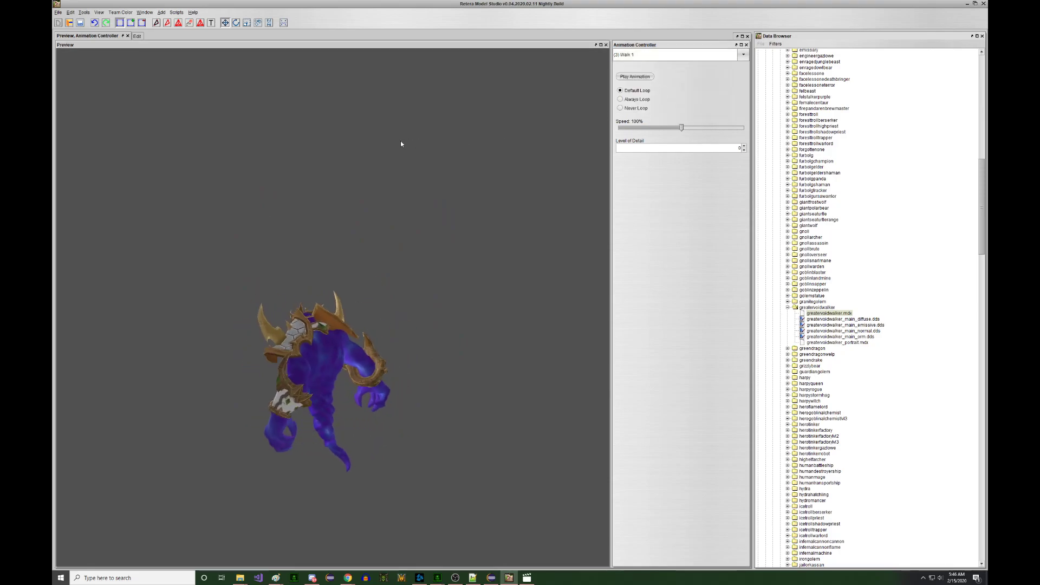
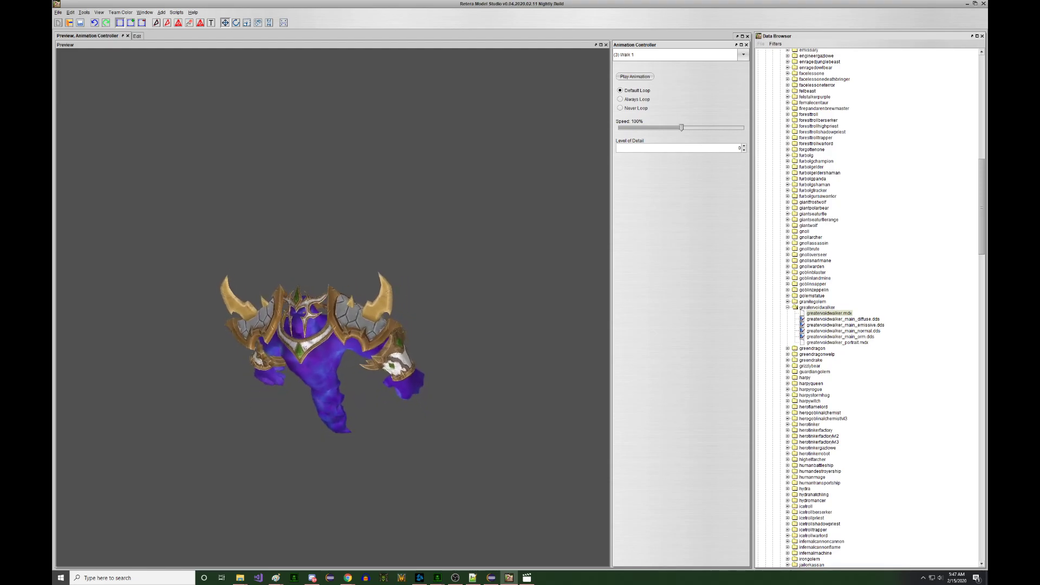
- Preview the Attack 1 and Spell 1 animations, then open the File menu
left_click(690, 55)
left_click(639, 100)
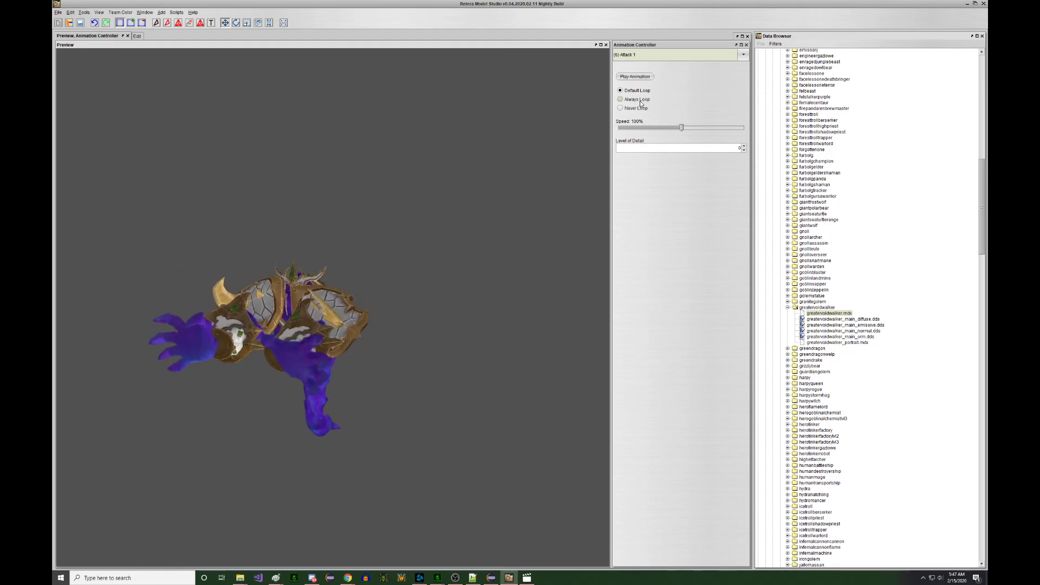
left_click(645, 59)
left_click(628, 111)
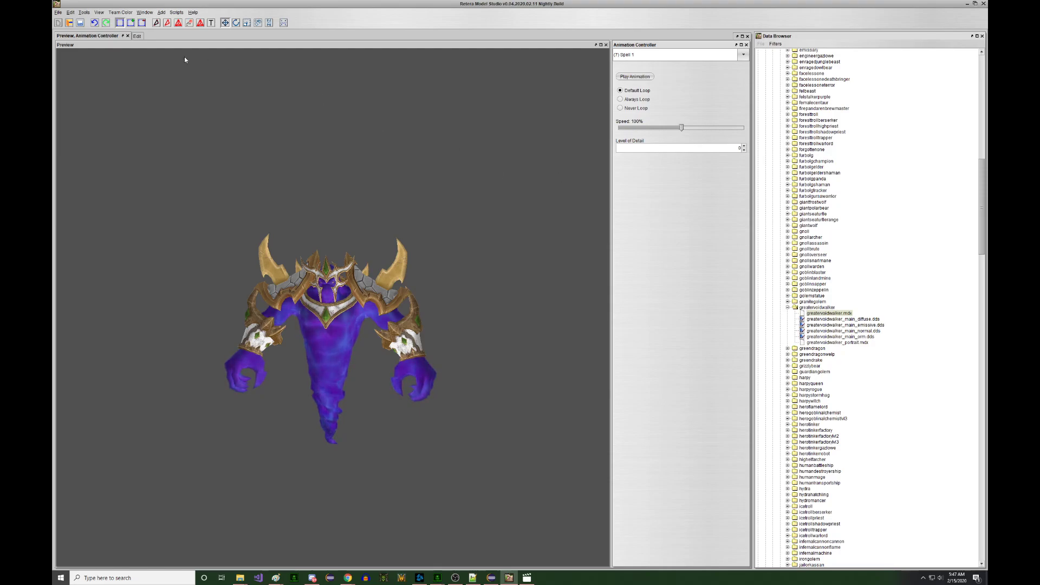
left_click(58, 12)
- Save the model as Warcraft III Binary Model BossElemental2.mdx in the Requests folder
left_click(74, 64)
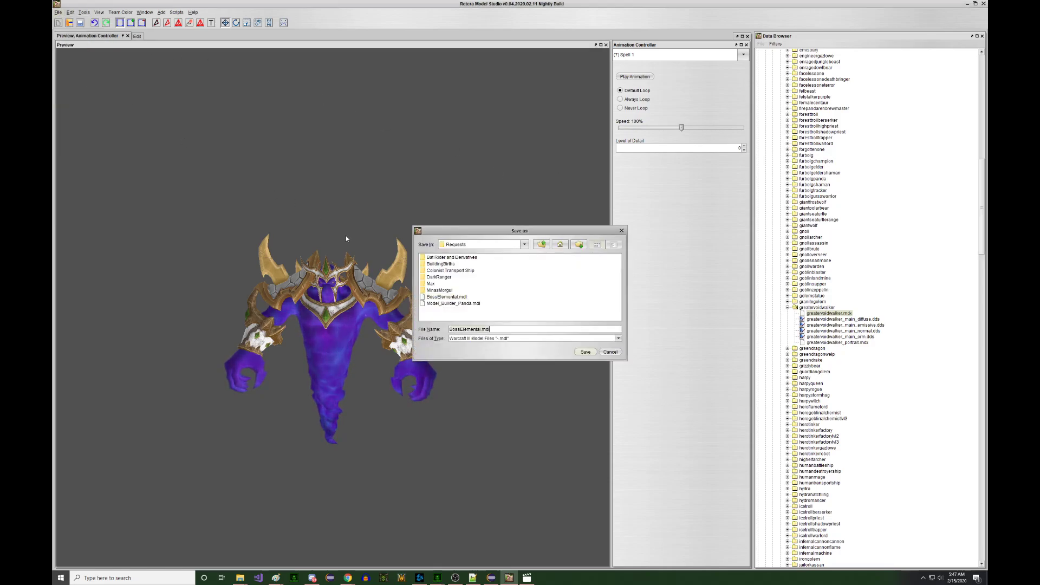
left_click(484, 339)
left_click(484, 345)
left_click(482, 329)
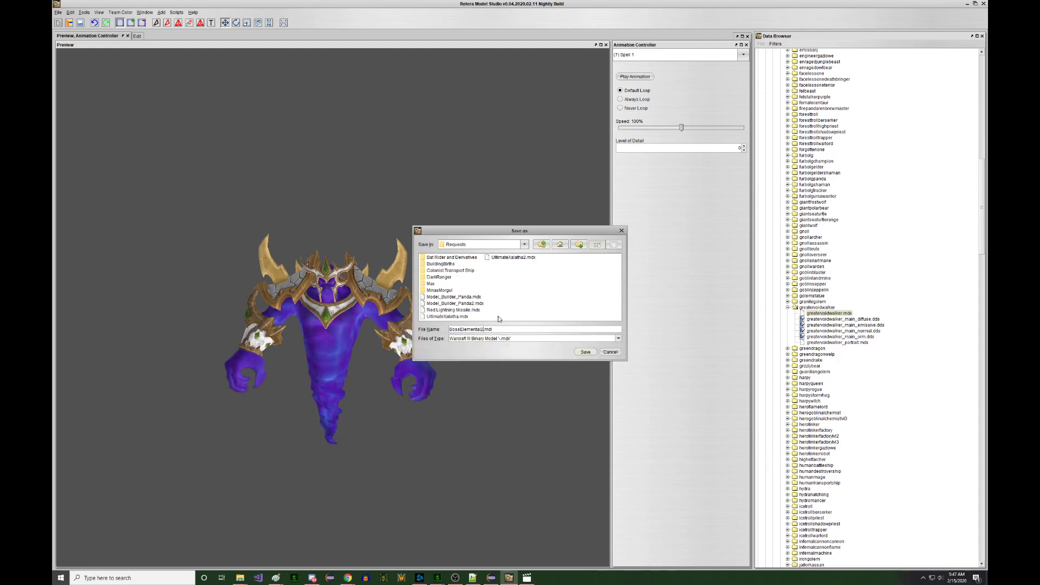
key("Return")
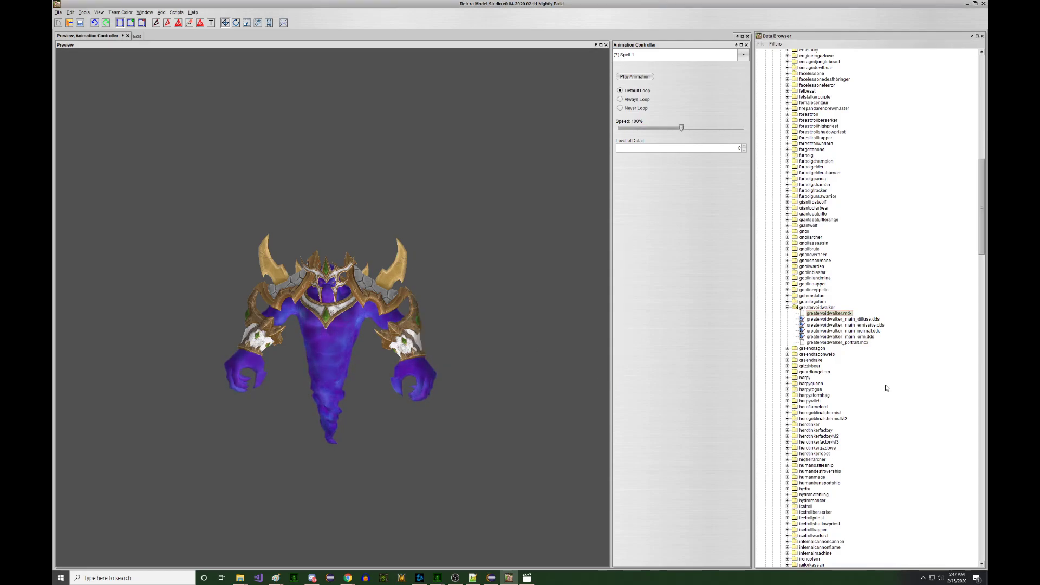
- Zoom the preview in and out, then bring up the list of open models
scroll(887, 389, "up", 10)
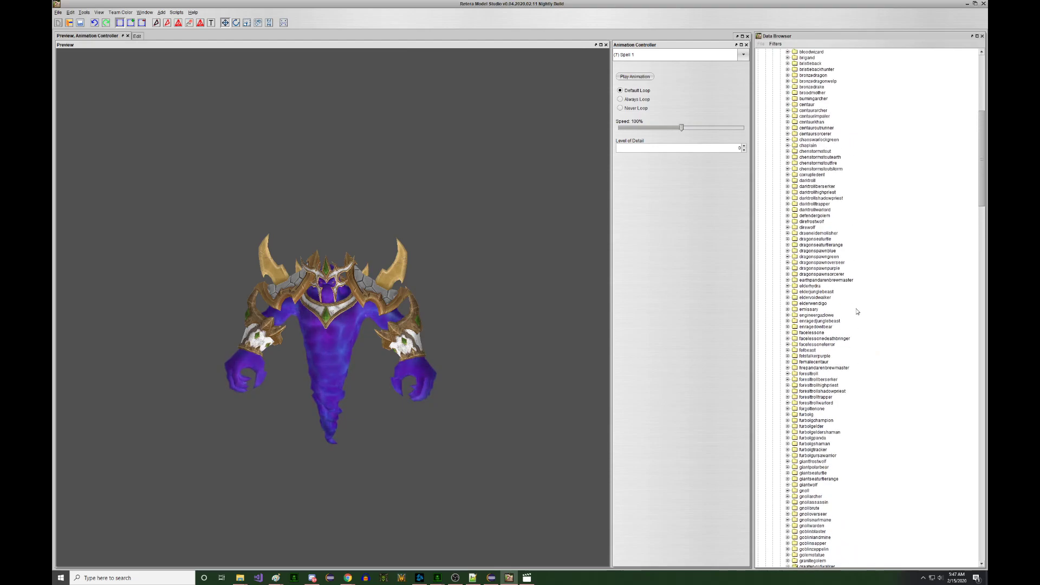
scroll(850, 317, "up", 5)
scroll(850, 317, "up", 5)
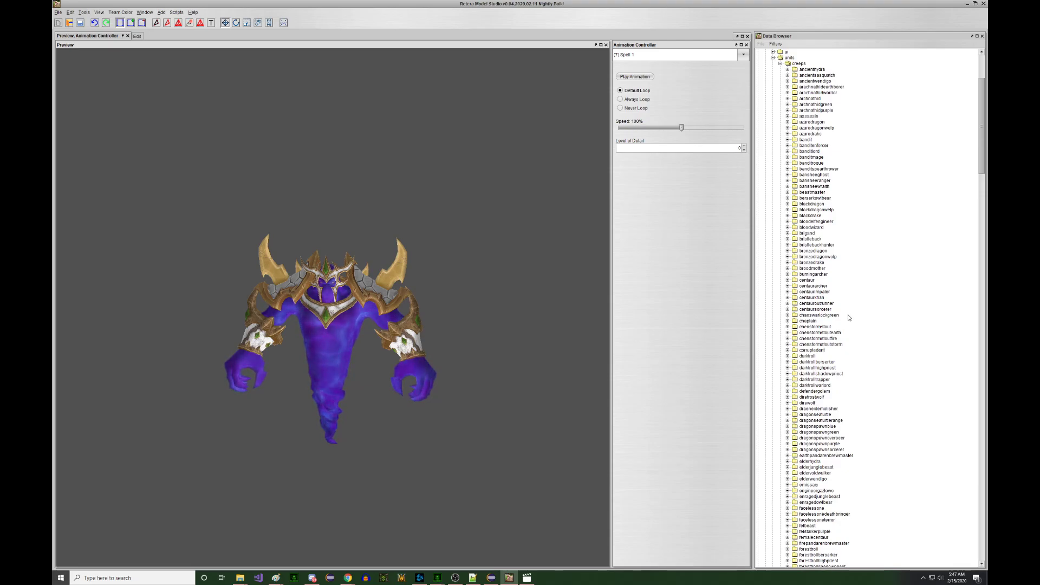
scroll(847, 318, "down", 15)
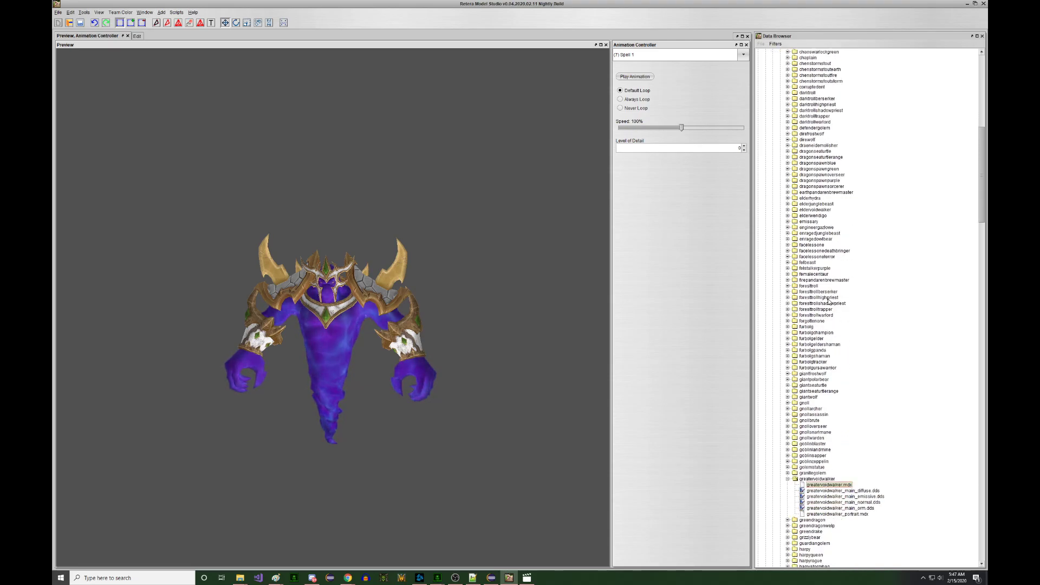
left_click(143, 13)
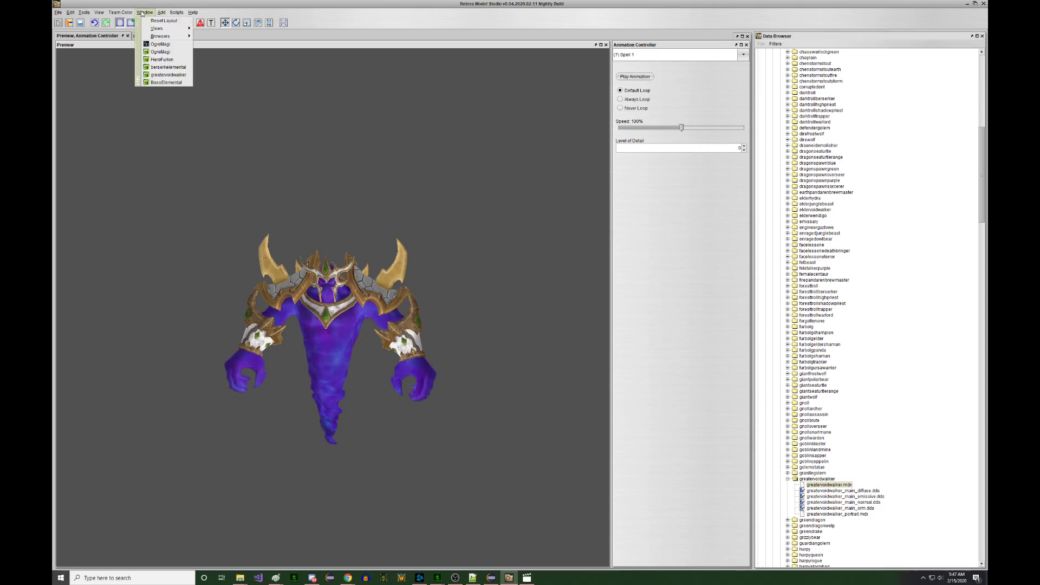
- Switch to greatervoidwalker and open eldervoidwalker.mdx from the Data Browser
left_click(169, 75)
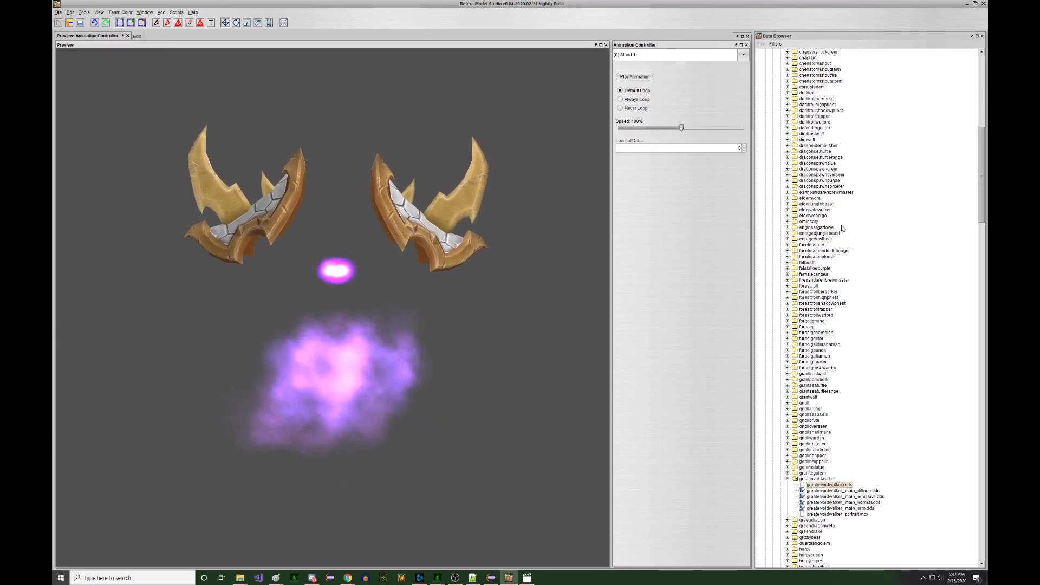
left_click(788, 210)
left_click(819, 216)
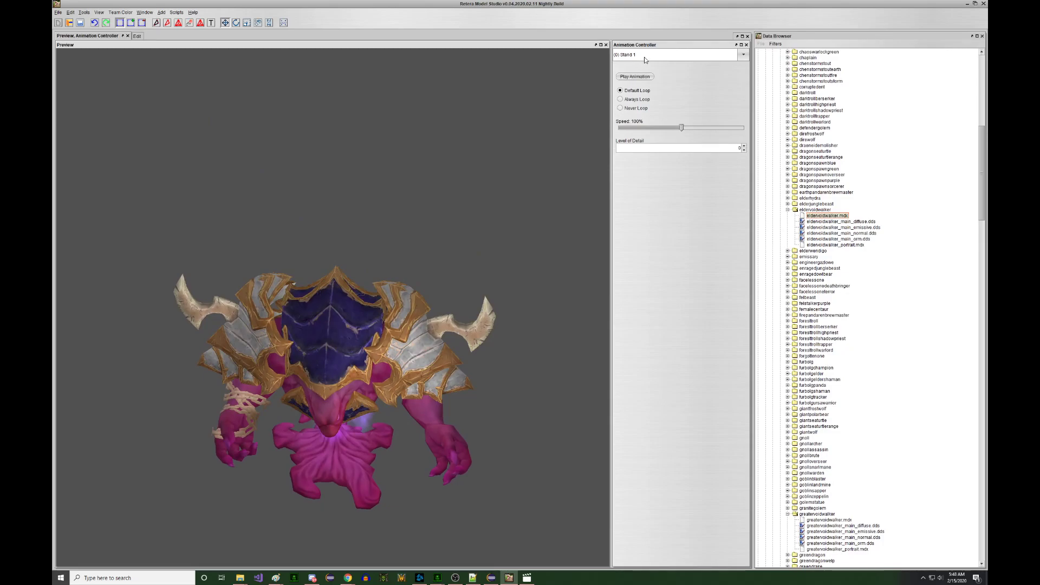
- Preview the Spell 1 and Attack 1 animations, then bring up the open-models list
left_click(644, 57)
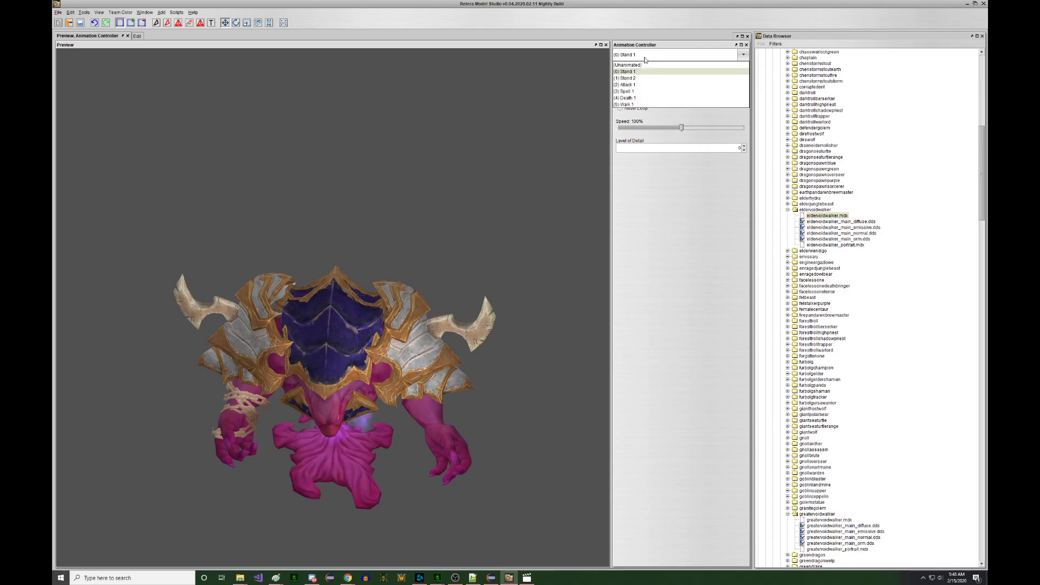
left_click(652, 91)
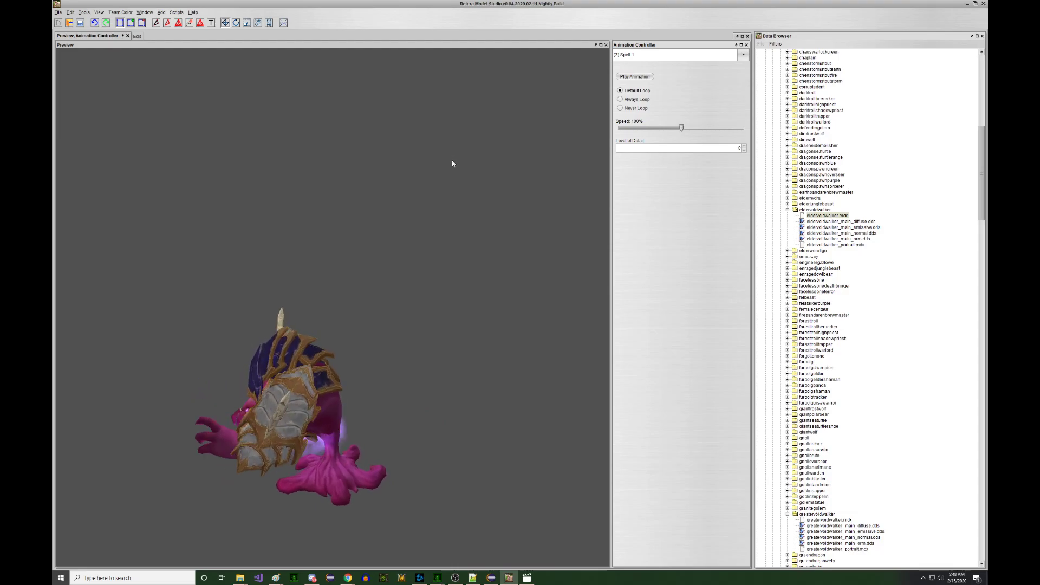
left_click(638, 57)
left_click(654, 85)
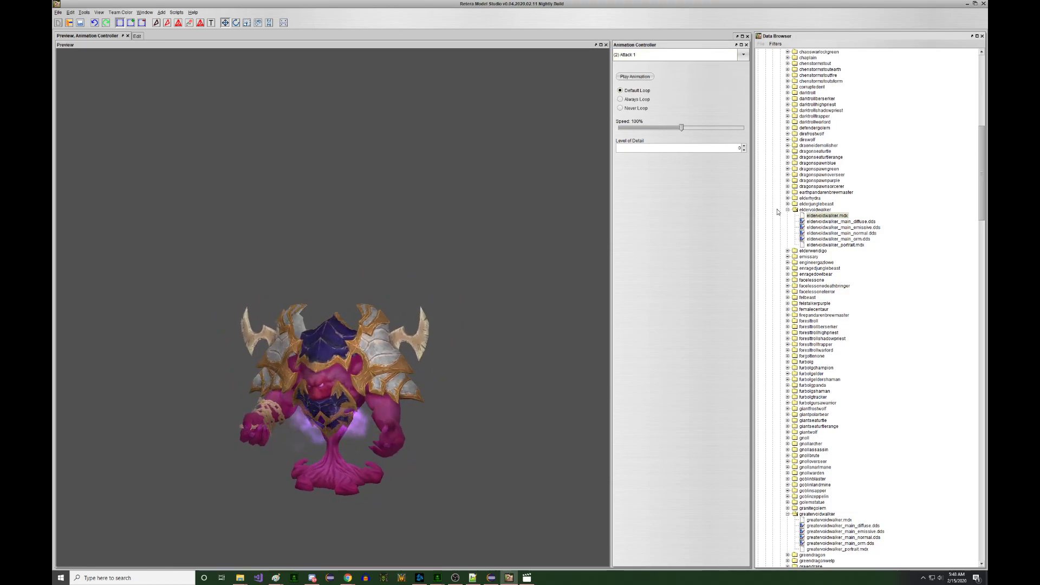
scroll(876, 207, "down", 3)
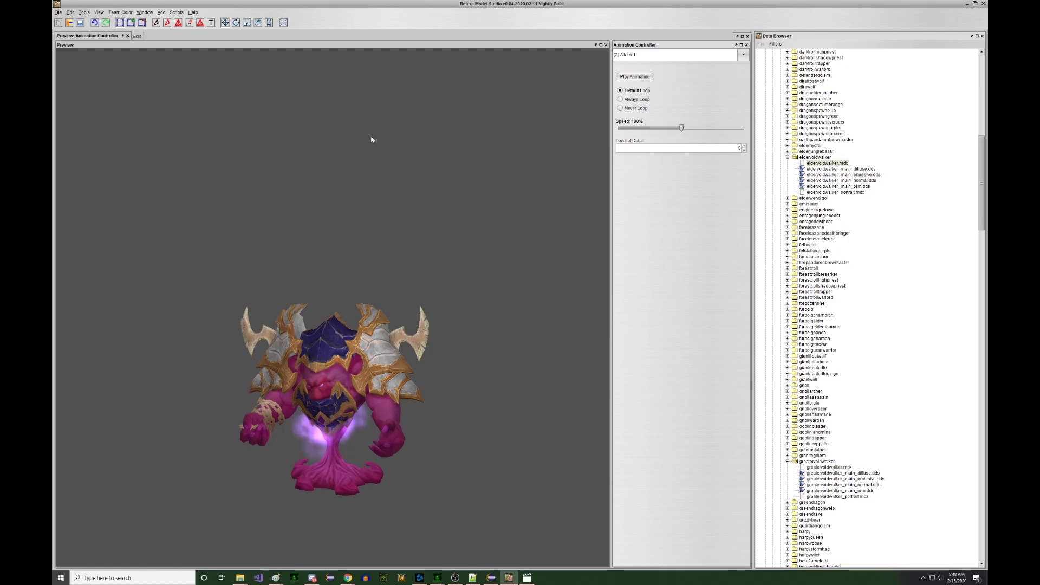
left_click(144, 12)
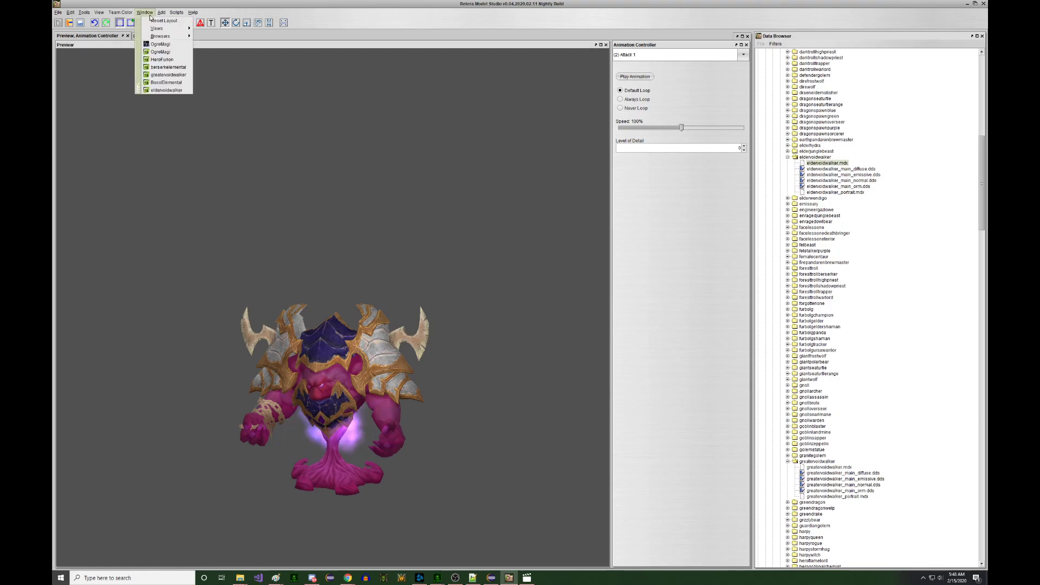
- Back on BossElemental2, play Attack 1 then Walk 1 and turn the model to face front
left_click(176, 82)
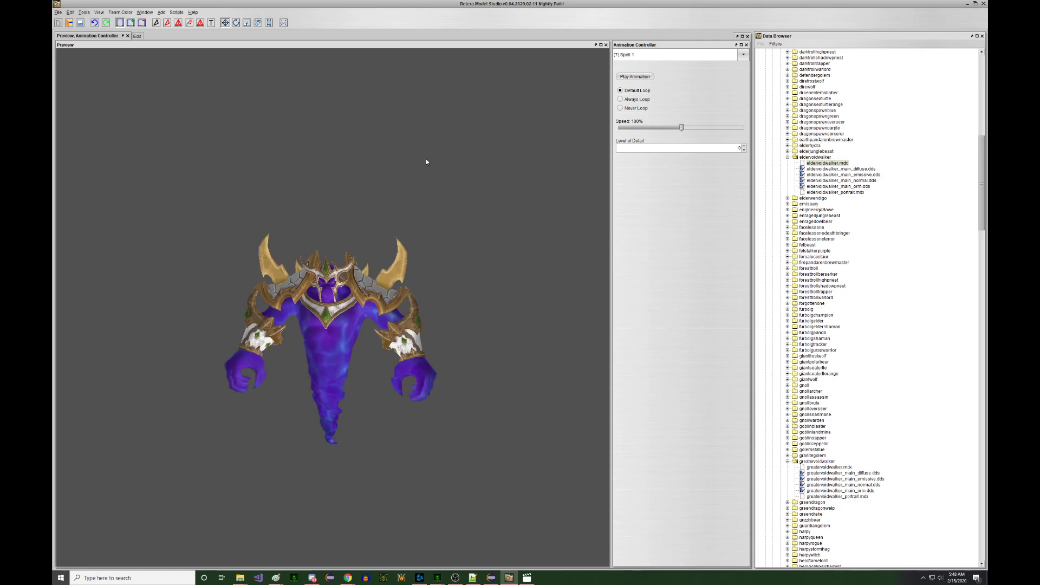
left_click(623, 54)
left_click(626, 105)
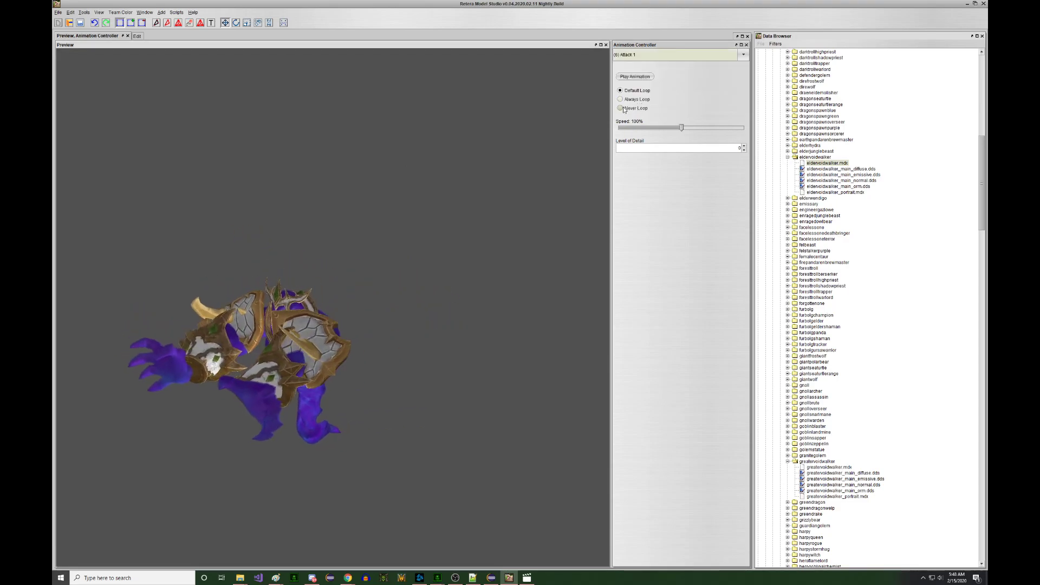
left_click(623, 55)
left_click(636, 80)
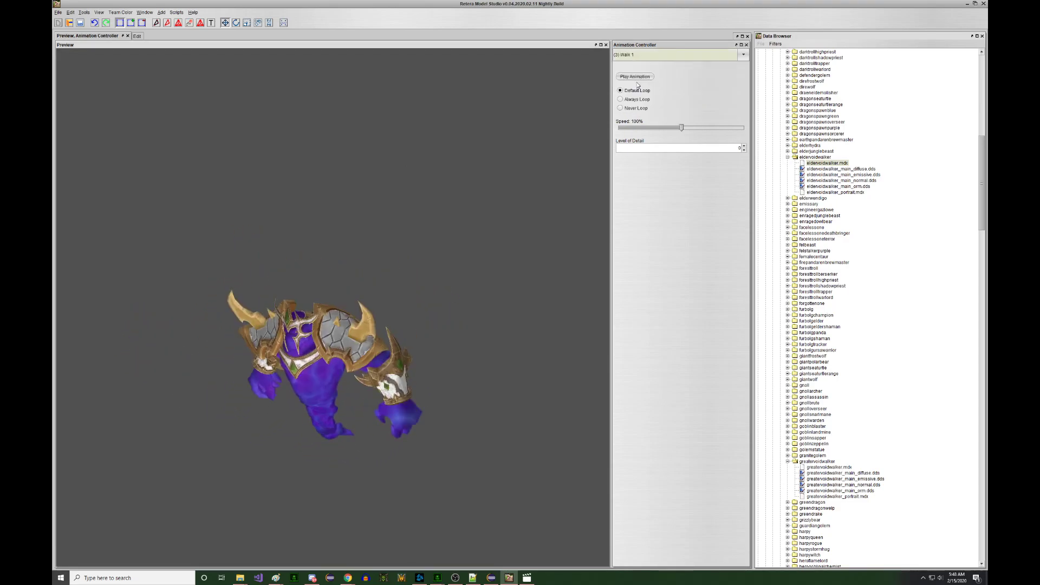
left_click_drag(498, 139, 474, 143)
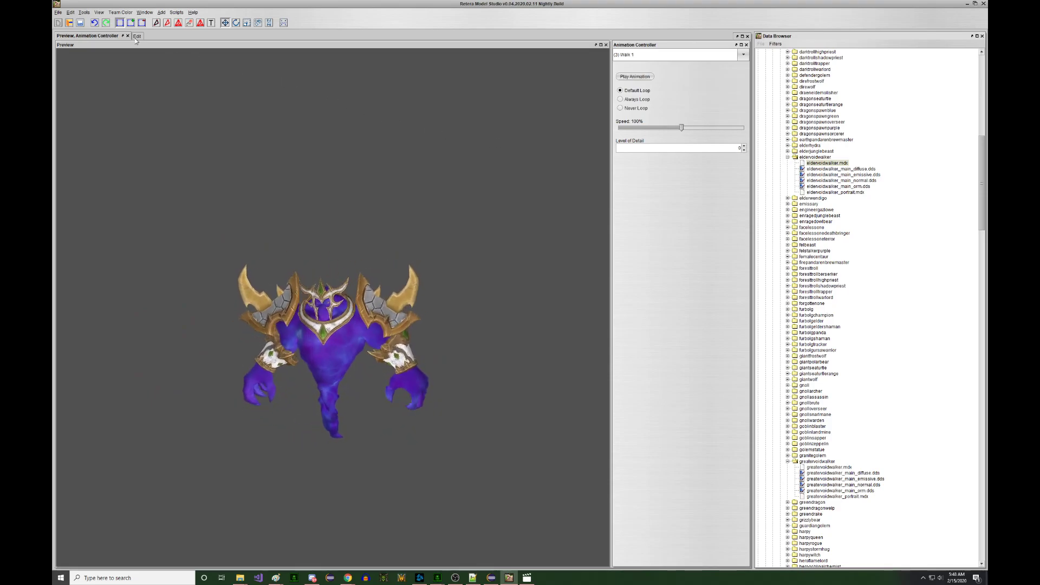
- In Set Time Bounds, duplicate Walk 1 as a new animation named Stand Channel 1
left_click(137, 36)
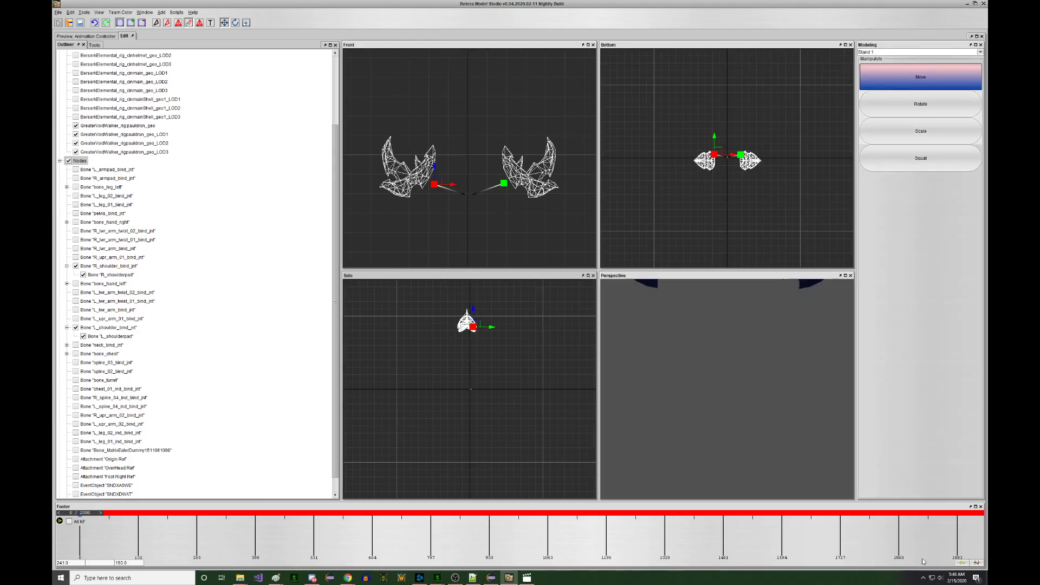
left_click(976, 563)
left_click(461, 240)
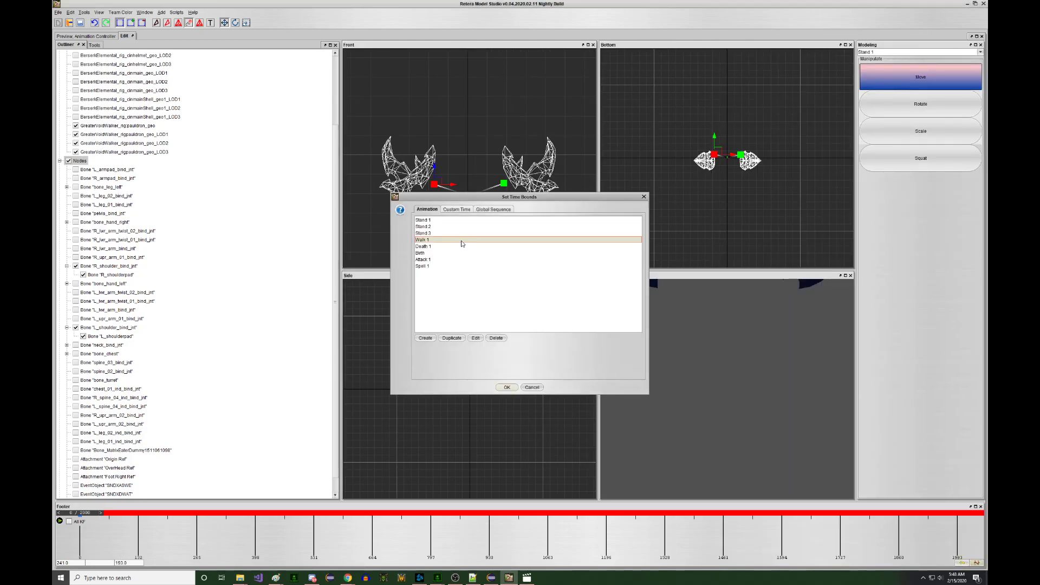
left_click(463, 338)
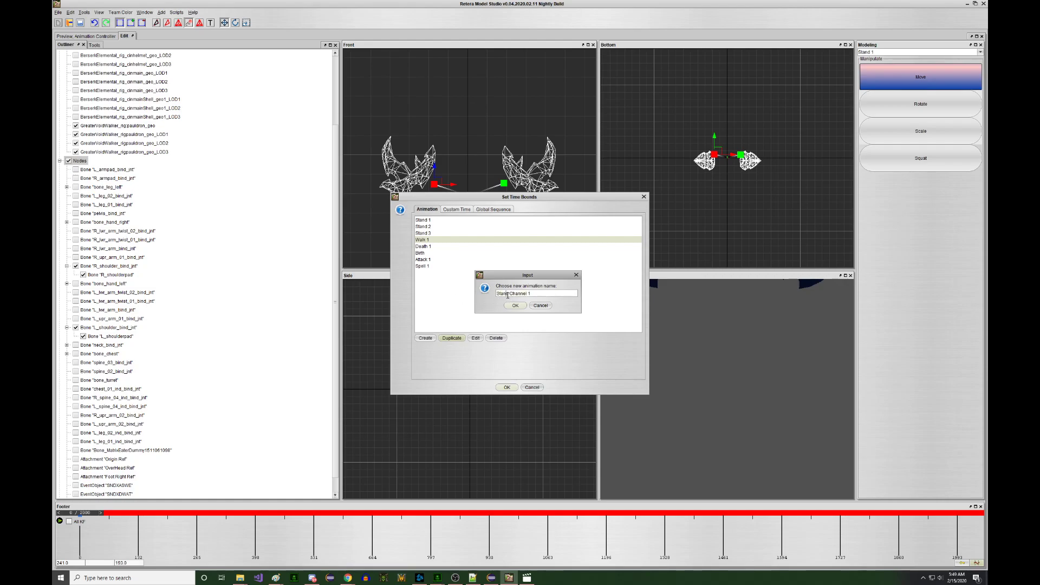
left_click(515, 306)
left_click(506, 386)
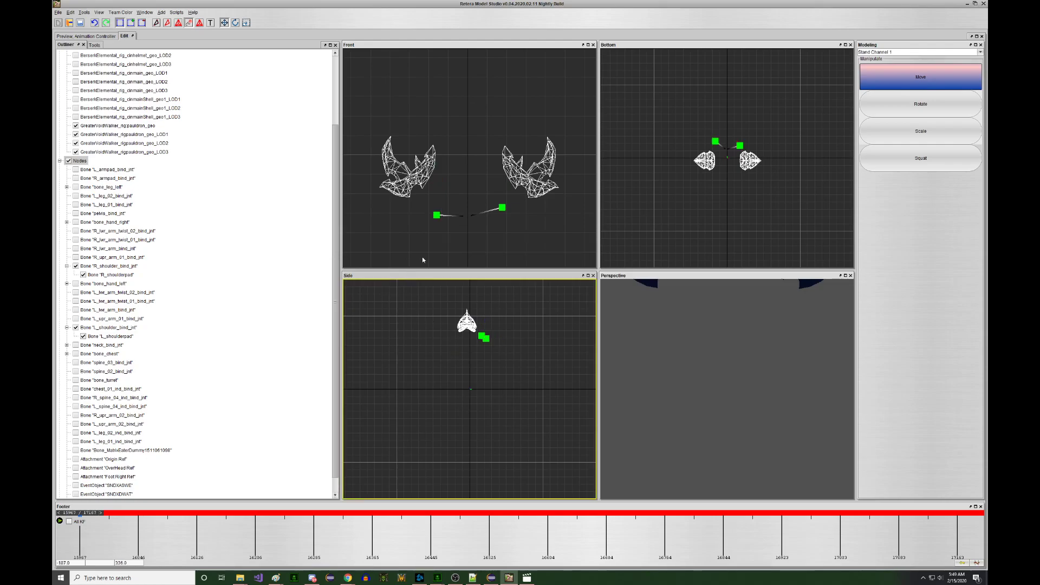
- Show all skeleton nodes, hide the collision sphere, and return to the animation's first frame
scroll(68, 240, "up", 3)
left_click(69, 239)
scroll(156, 350, "down", 4)
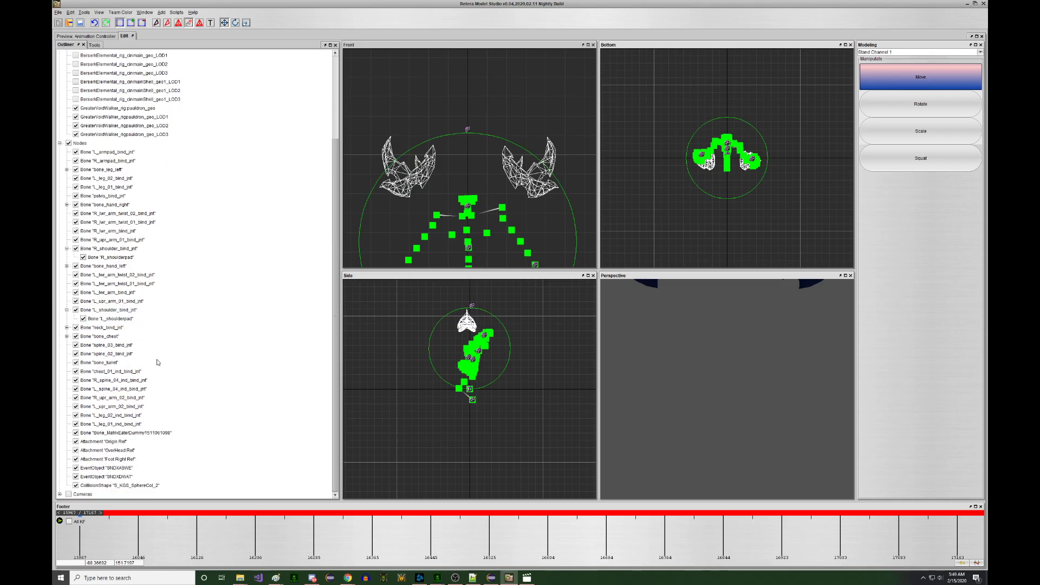
left_click(97, 486)
middle_click_drag(507, 404, 494, 397)
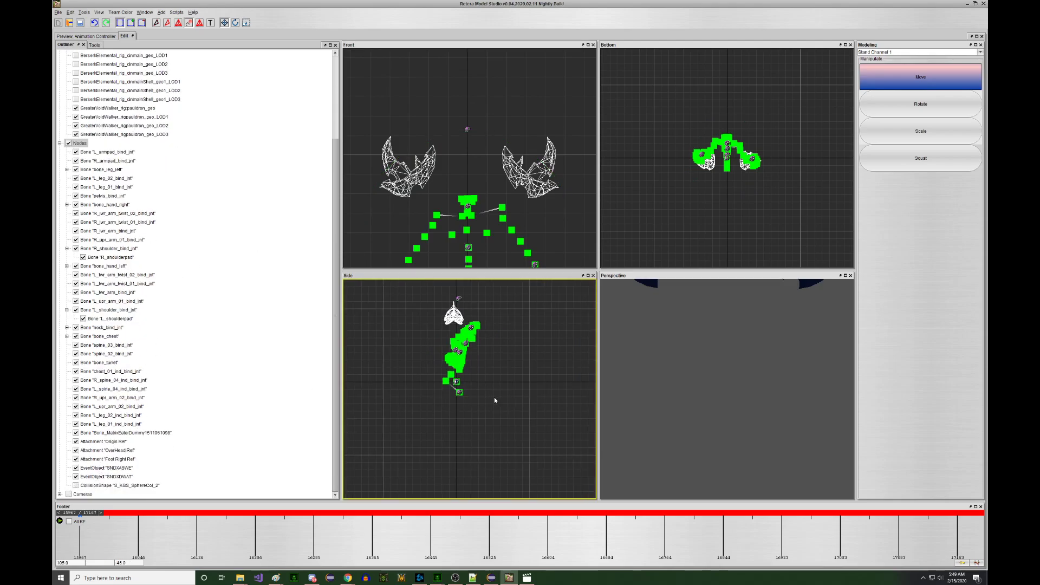
left_click_drag(81, 513, 487, 497)
middle_click_drag(480, 205, 460, 158)
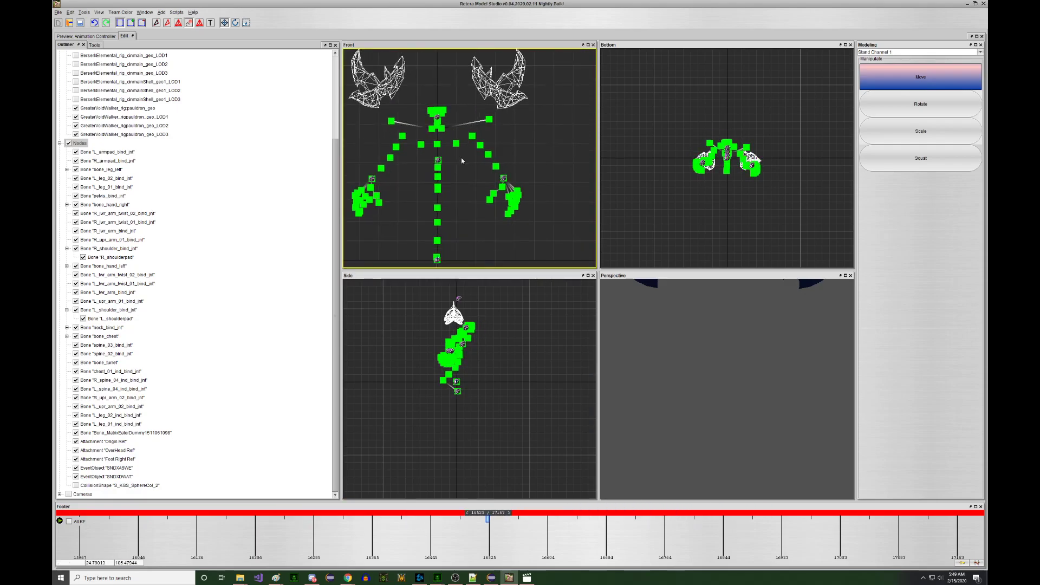
left_click_drag(488, 514, 54, 506)
- Select the hand and arm bones in the Front view at keyframe 15967
left_click(472, 129)
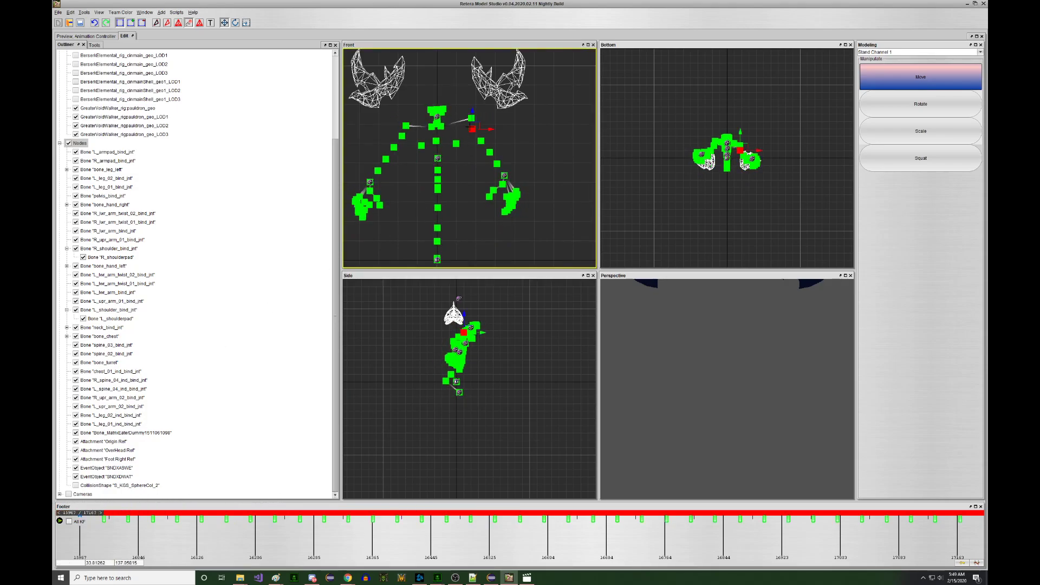
left_click(497, 163)
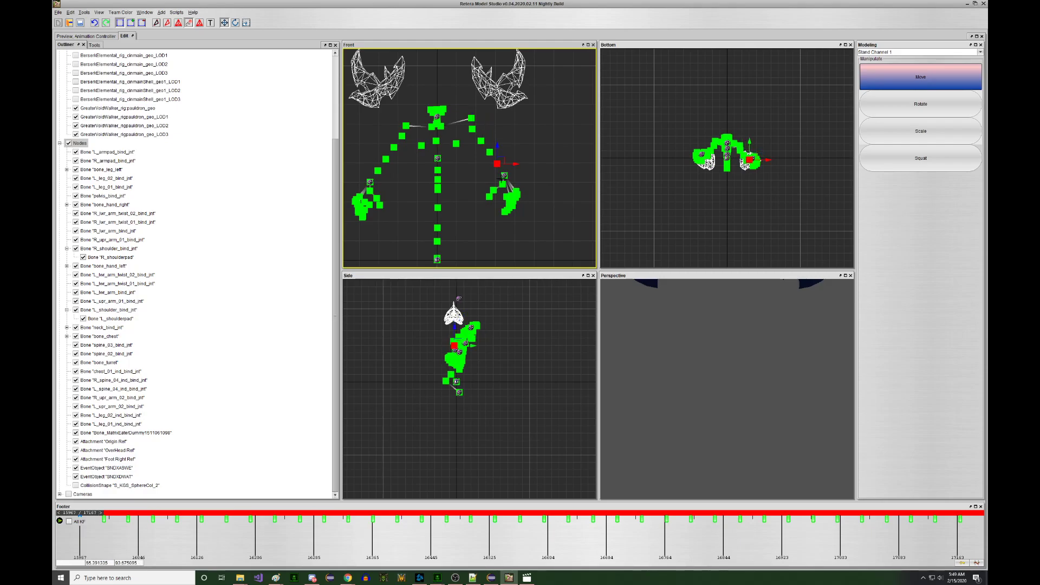
scroll(509, 184, "up", 2)
left_click(500, 178)
left_click(501, 172)
middle_click_drag(479, 139, 477, 153)
left_click(482, 158)
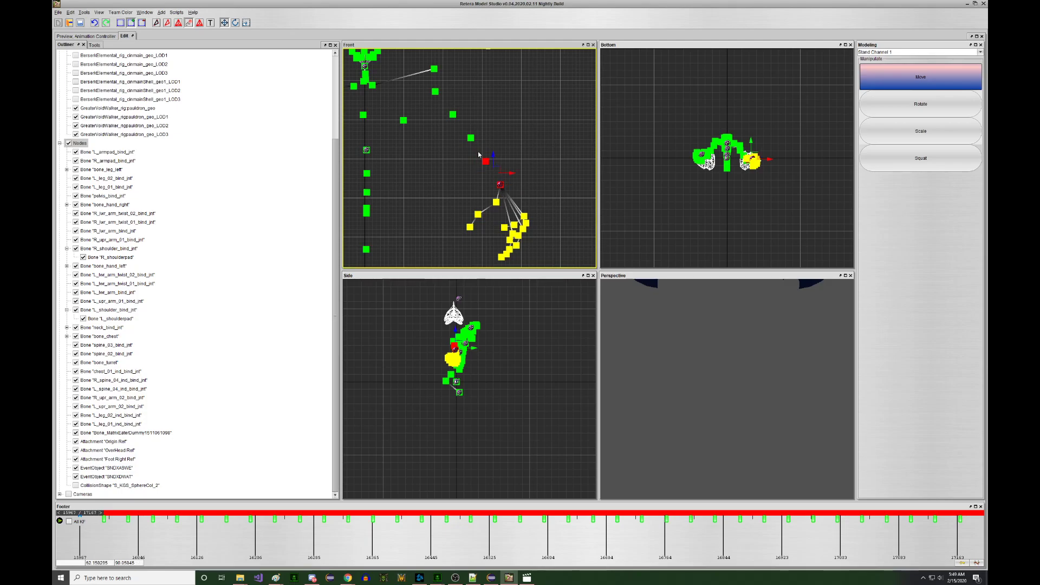
left_click_drag(476, 150, 476, 150, "shift")
left_click_drag(445, 108, 459, 123, "shift")
left_click_drag(428, 85, 442, 100, "shift")
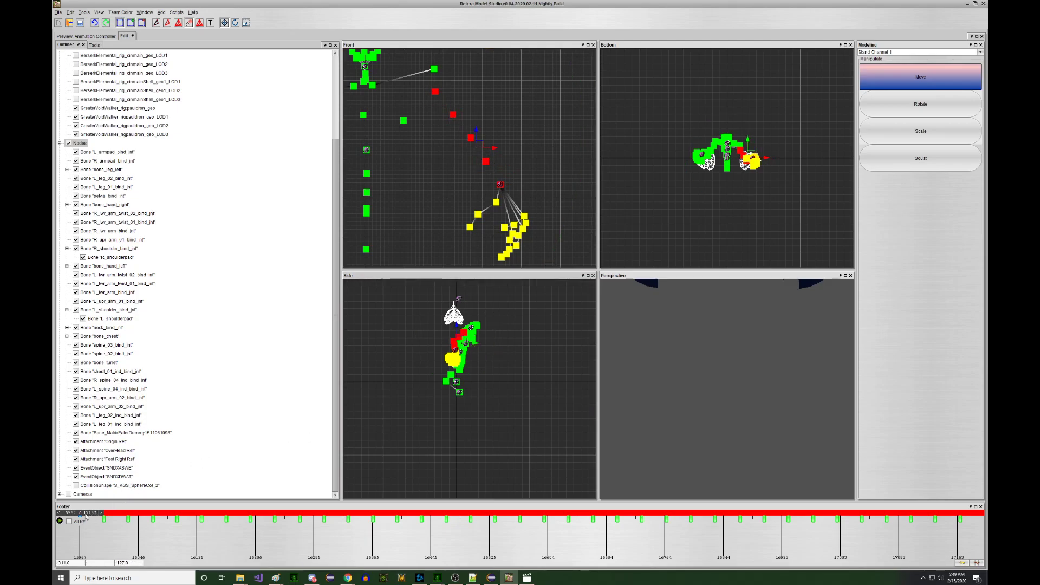
left_click(105, 518)
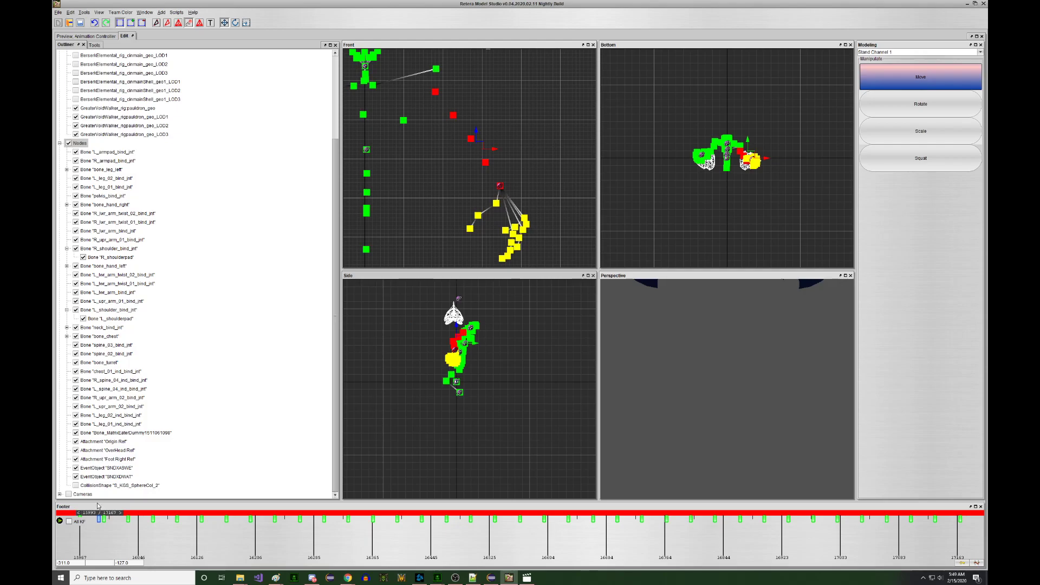
key("Left")
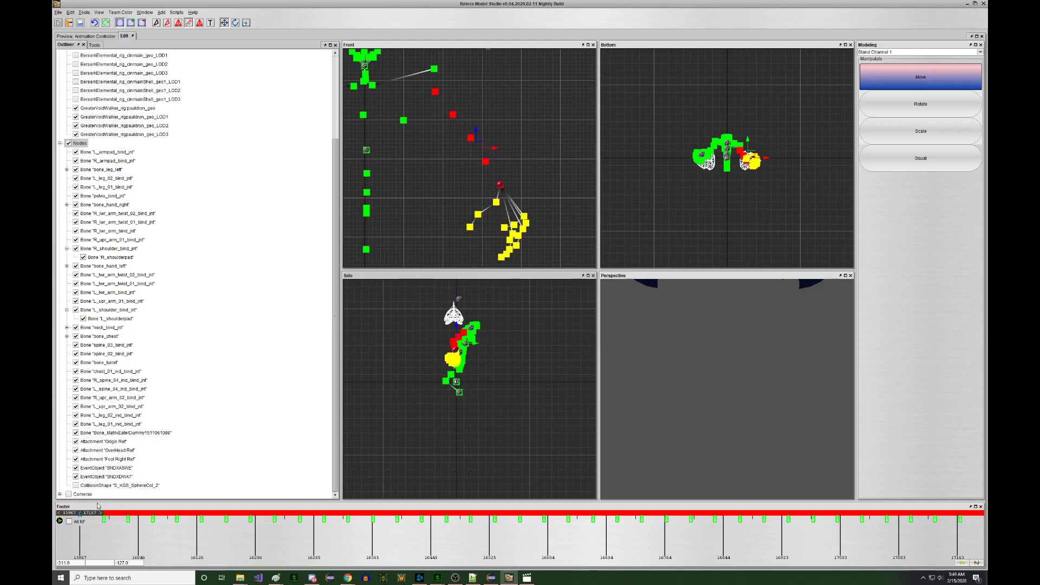
- Rotate the selected arm and hand bones upward
left_click(235, 23)
right_click_drag(496, 372, 264, 213)
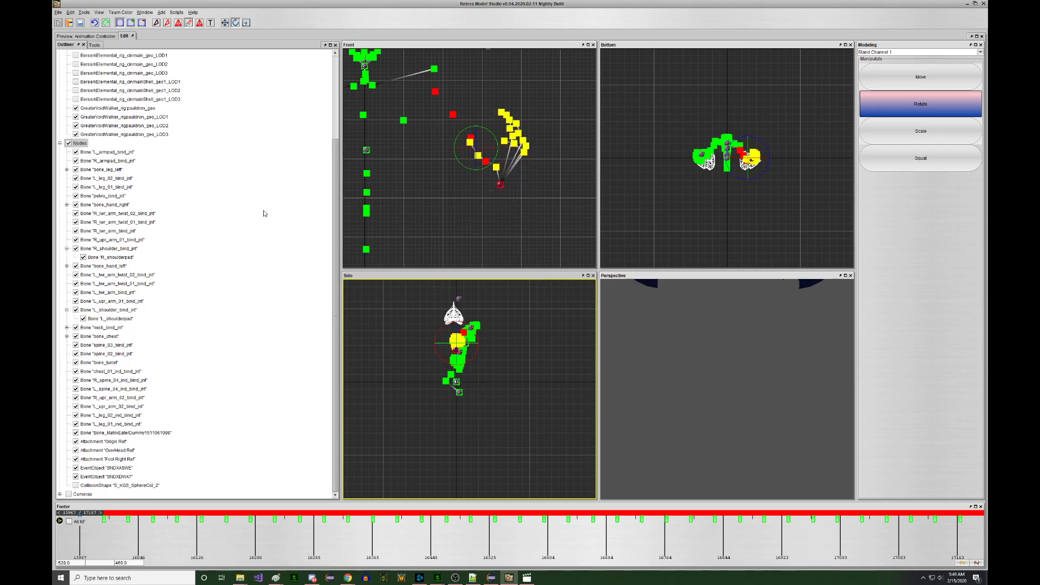
middle_click_drag(431, 173, 417, 205)
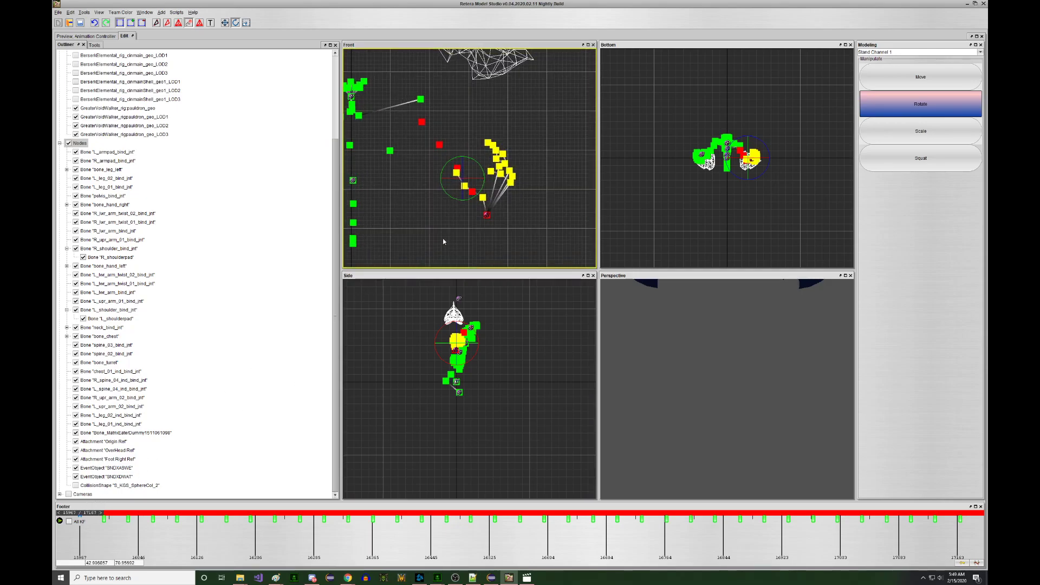
middle_click_drag(458, 212, 456, 224)
- Raise the hand and its finger bones upward with the move tool
key("w")
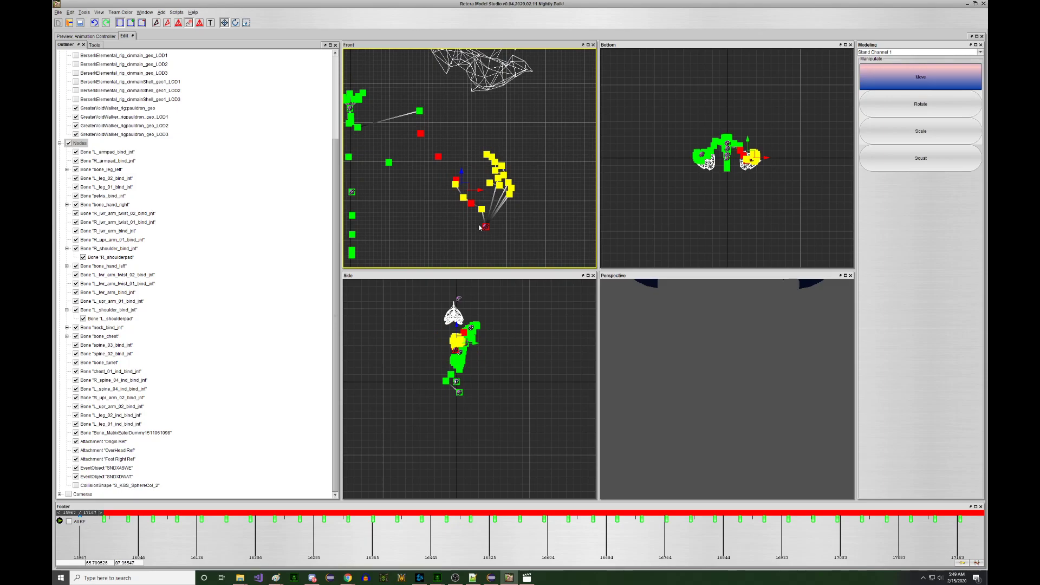
left_click(485, 225)
scroll(491, 229, "up", 4)
left_click(490, 231)
scroll(489, 231, "up", 3)
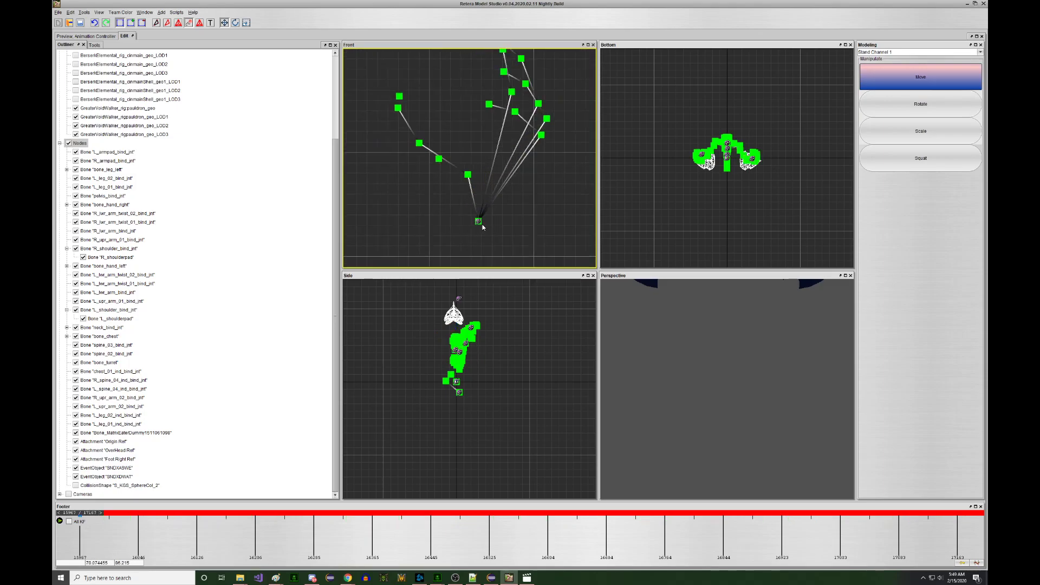
left_click(480, 222)
scroll(484, 228, "down", 6)
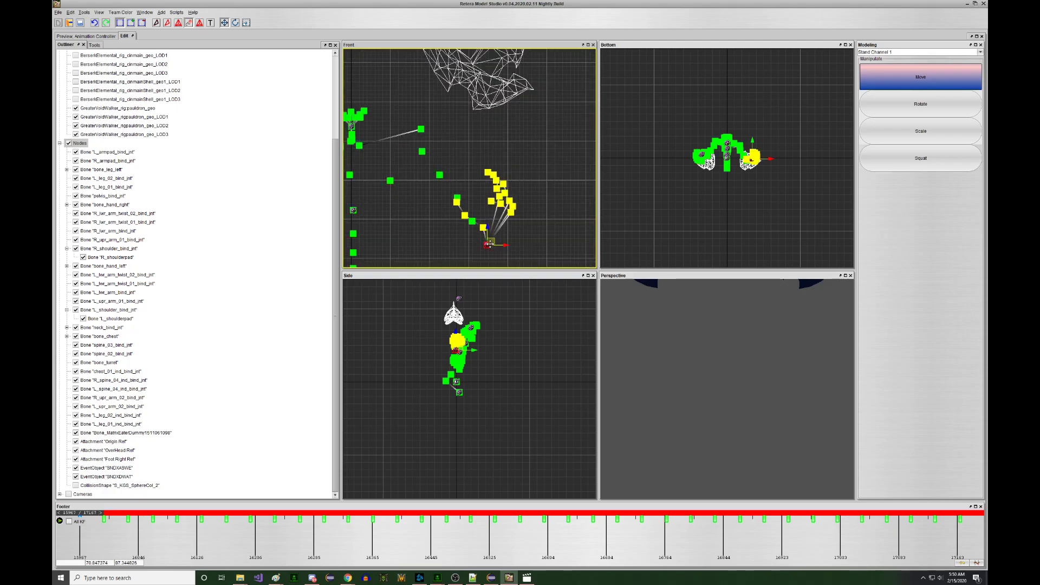
scroll(489, 244, "down", 2)
left_click_drag(489, 243, 467, 207)
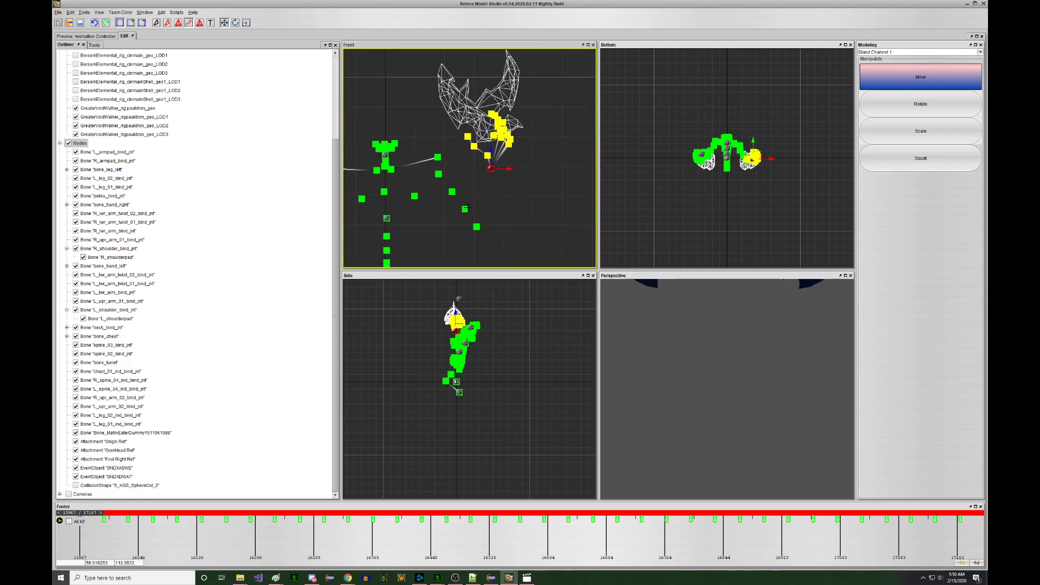
- Raise two more arm bones upward one at a time
left_click_drag(488, 242, 489, 243)
right_click_drag(489, 242, 488, 204)
left_click_drag(460, 194, 479, 226)
right_click_drag(479, 226, 488, 190)
- Raise three arm bones together, nudge one up-right, and view the animated preview
left_click(471, 189)
scroll(480, 189, "up", 3)
scroll(500, 166, "up", 3)
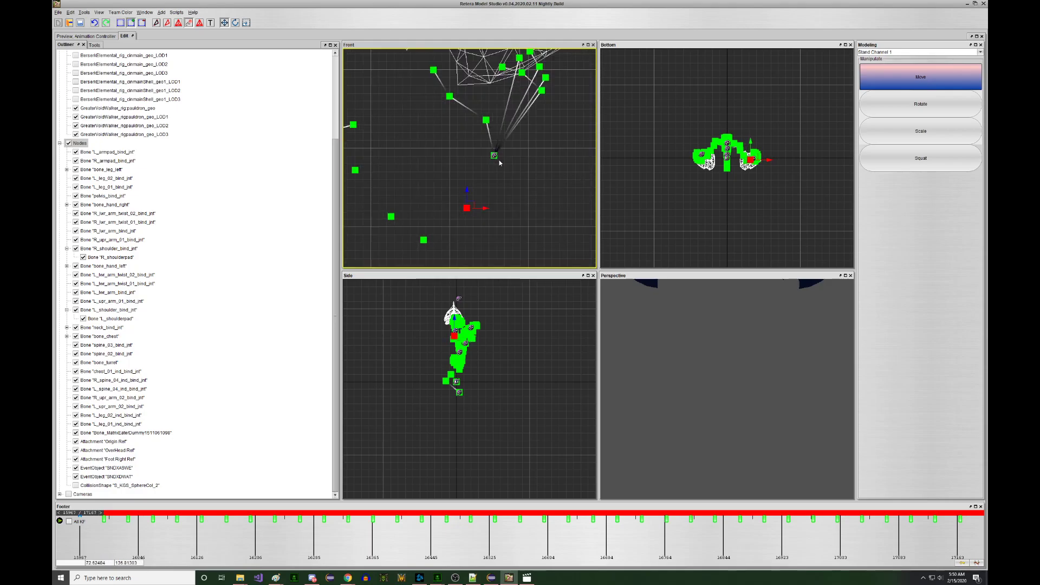
left_click(494, 156, "shift")
left_click(423, 239, "shift")
scroll(444, 220, "down", 5)
right_click_drag(462, 229, 486, 183)
left_click(424, 218)
right_click_drag(424, 219, 453, 198)
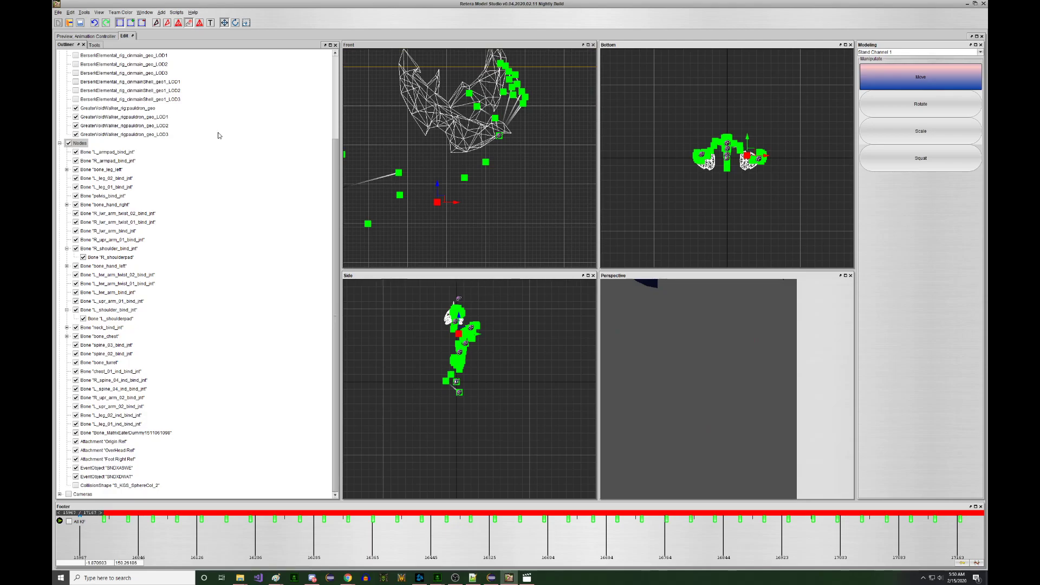
key("alt+1")
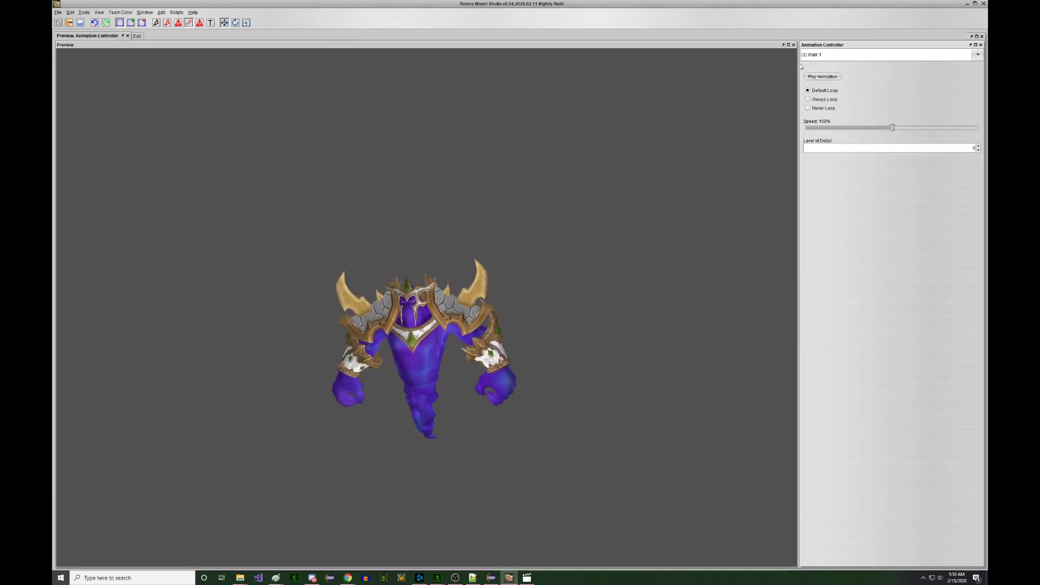
- Play Stand Channel 1 and return to the editing viewports
left_click(837, 58)
scroll(846, 99, "down", 1)
left_click(847, 112)
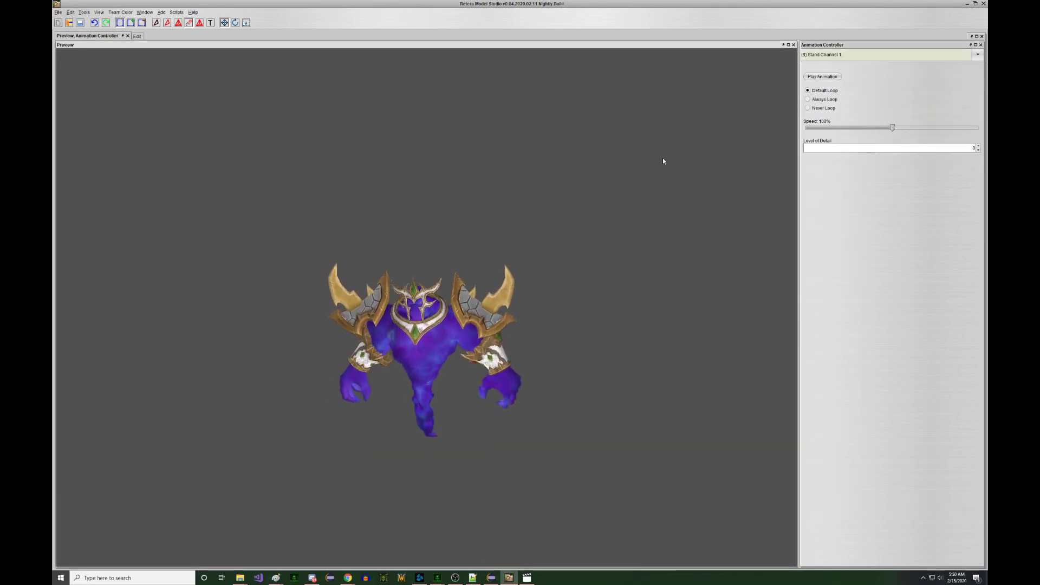
key("alt+2")
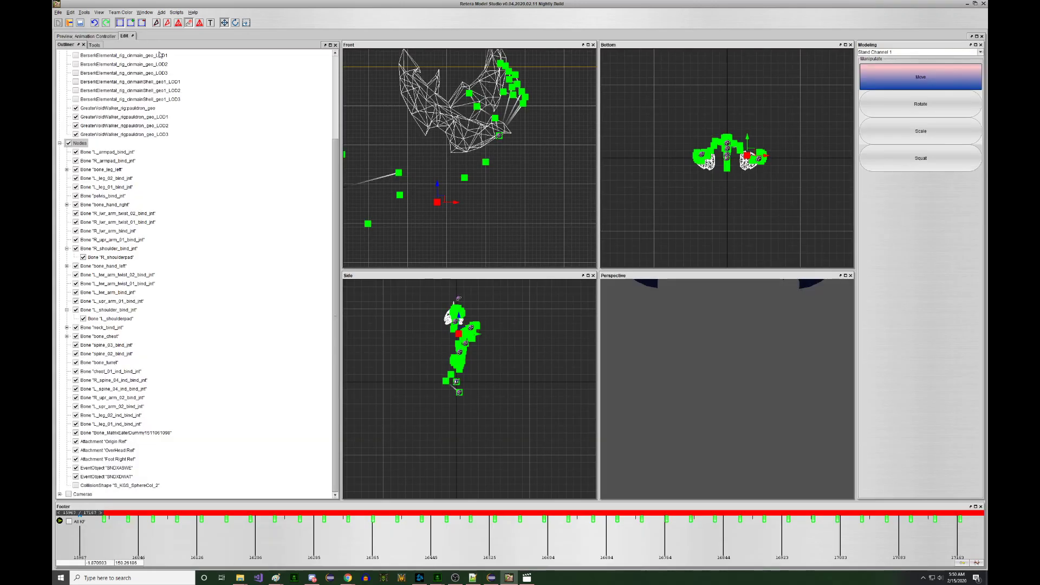
- Move the hand and finger bones up and to the right in the Front view
middle_click_drag(490, 153, 485, 167)
middle_click_drag(428, 195, 462, 185)
right_click_drag(475, 188, 544, 139)
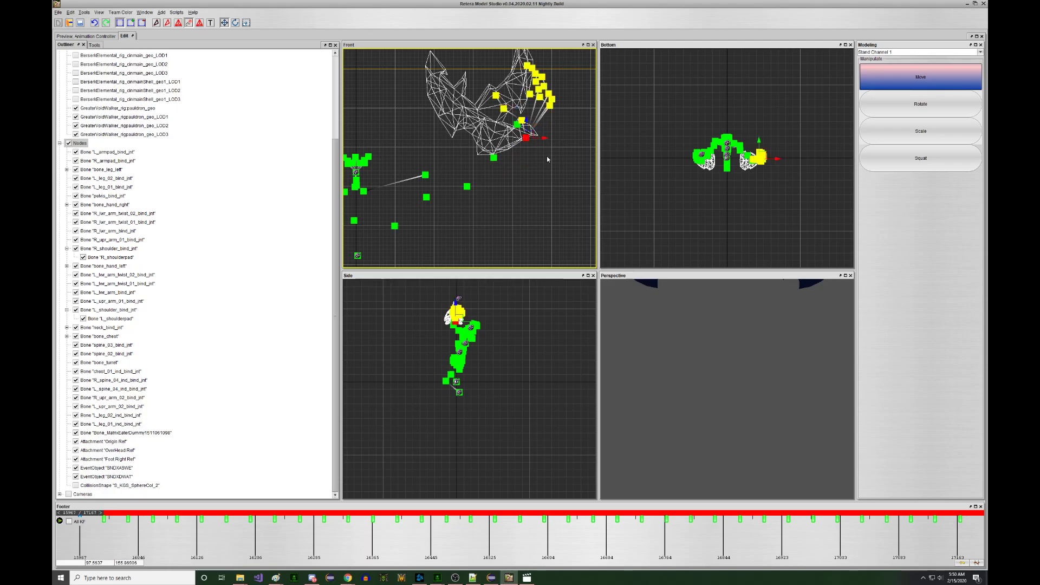
middle_click_drag(552, 118, 537, 150)
key("ctrl+z")
key("ctrl+z")
scroll(524, 174, "up", 4)
left_click(505, 167)
left_click_drag(520, 183, 534, 138)
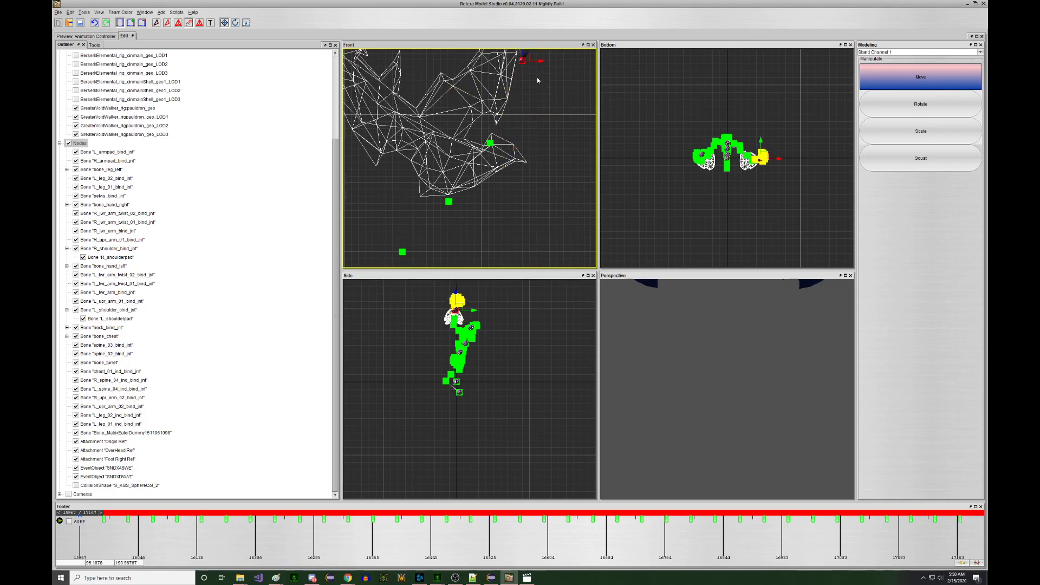
- Select the hand bones in the Side view, move them forward, and deselect the lowest bone
scroll(537, 81, "down", 2)
middle_click_drag(486, 308, 478, 330)
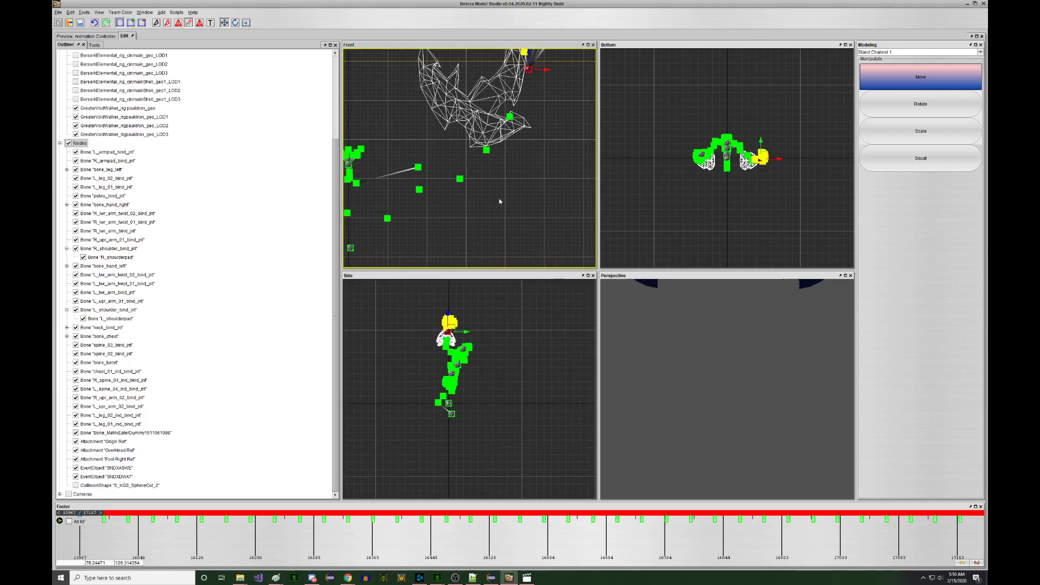
middle_click_drag(503, 167, 505, 201)
scroll(506, 201, "down", 2)
scroll(430, 399, "up", 3)
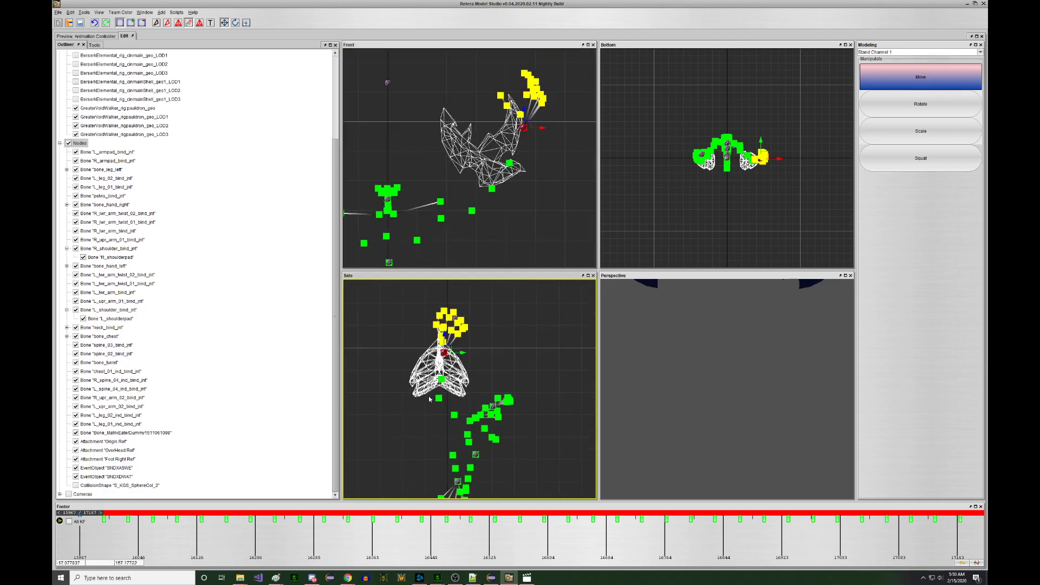
left_click_drag(460, 425, 459, 421)
scroll(501, 209, "down", 2)
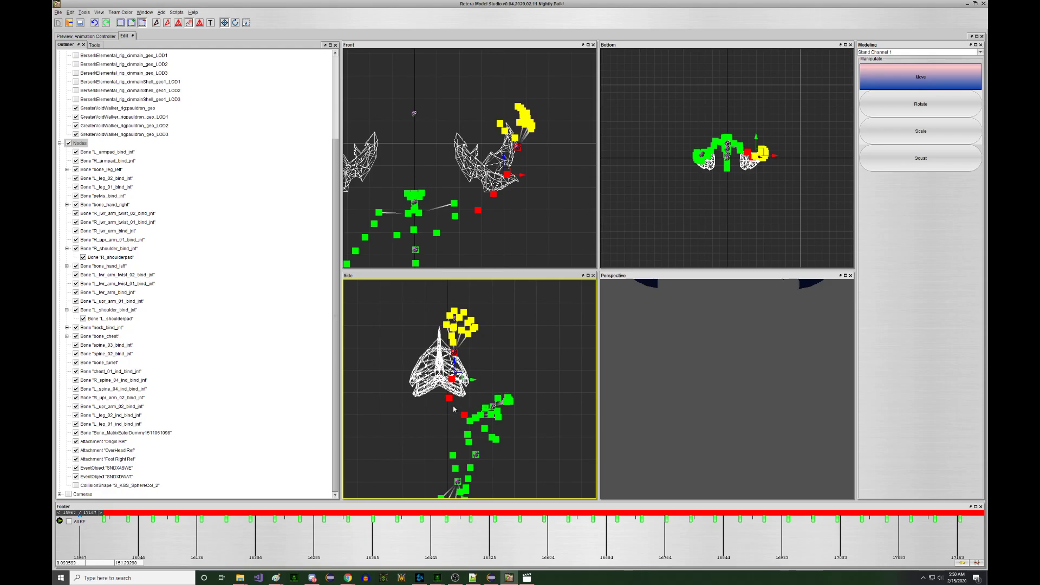
left_click_drag(462, 412, 528, 436)
right_click_drag(521, 412, 551, 409)
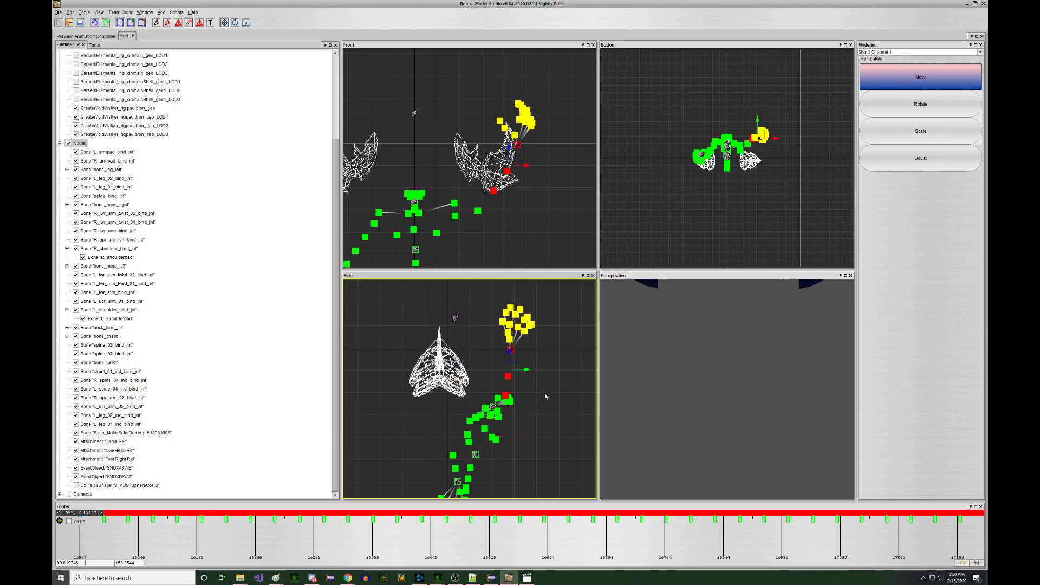
scroll(502, 211, "down", 4)
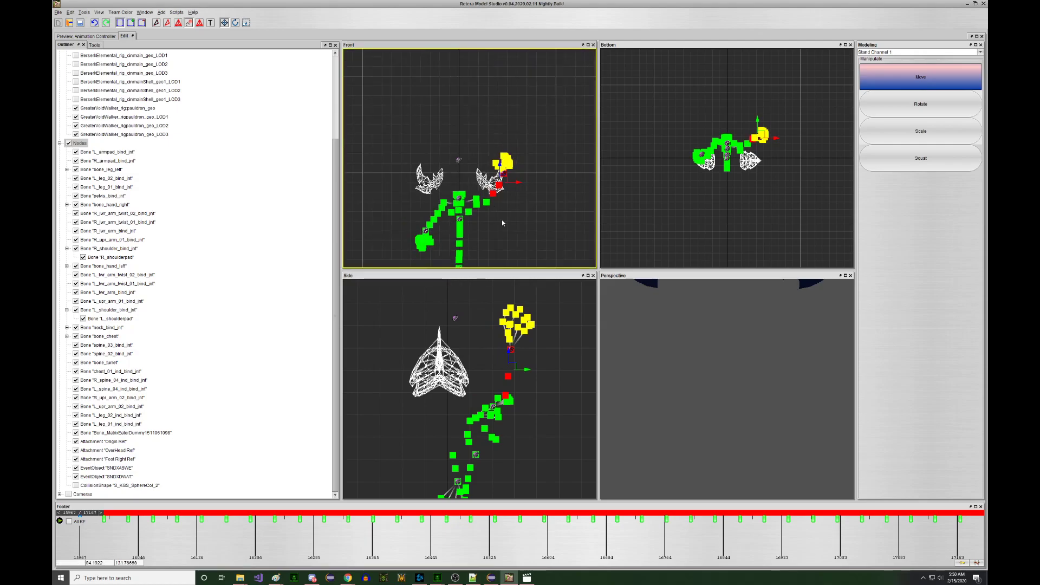
scroll(489, 203, "up", 4)
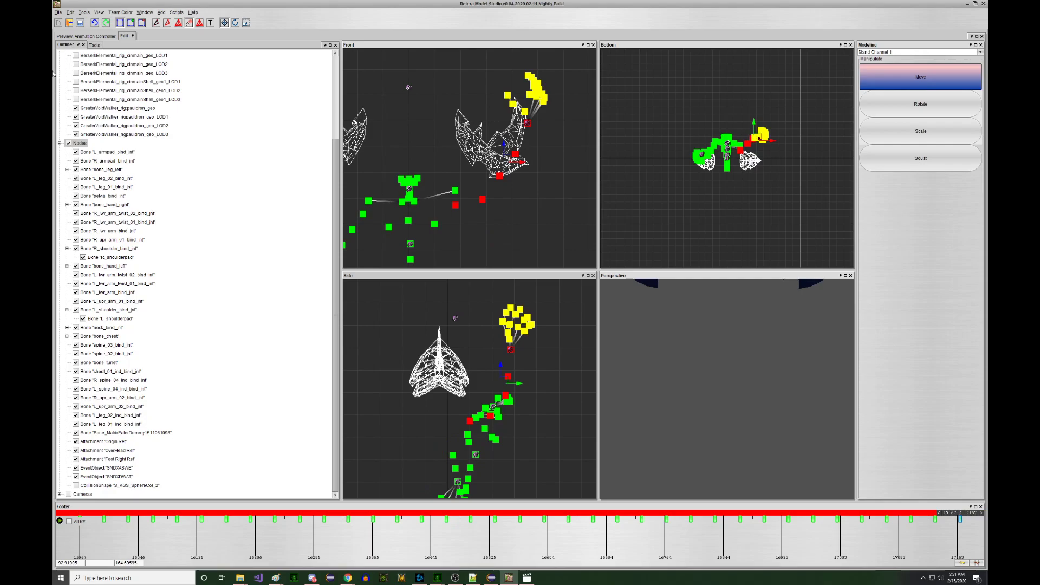
left_click(108, 37)
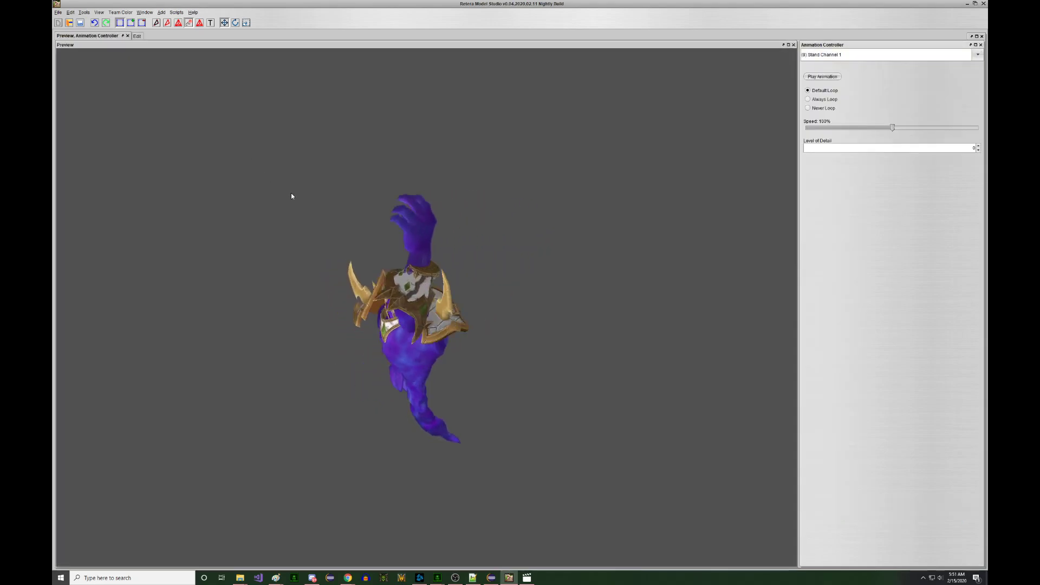
mouse_move(306, 193)
left_mouse_down()
mouse_move(332, 194)
mouse_move(251, 190)
mouse_move(269, 195)
mouse_move(269, 206)
mouse_move(256, 203)
mouse_move(329, 192)
mouse_move(278, 193)
mouse_move(296, 189)
left_mouse_up()
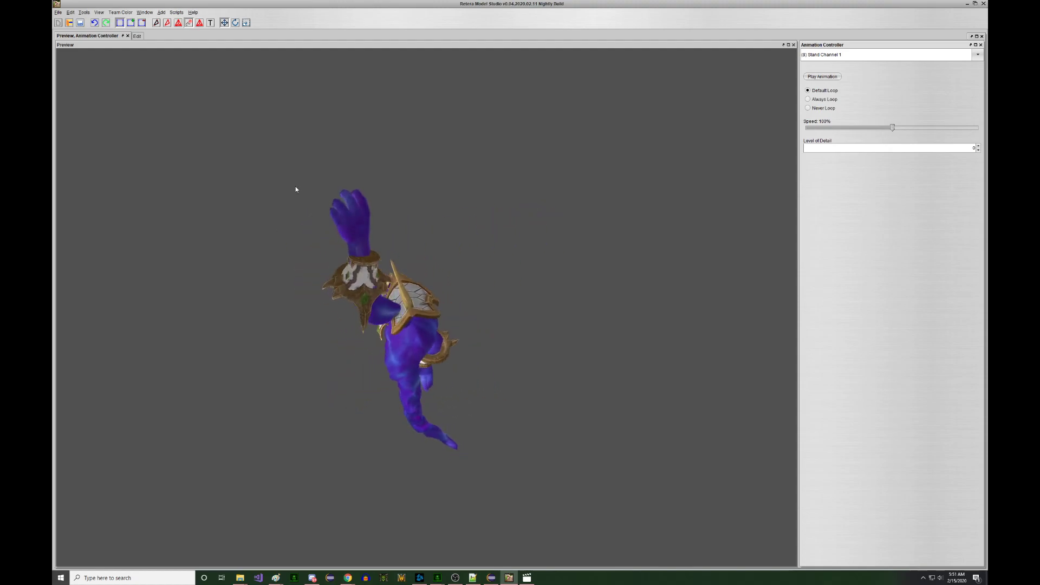
left_click(137, 36)
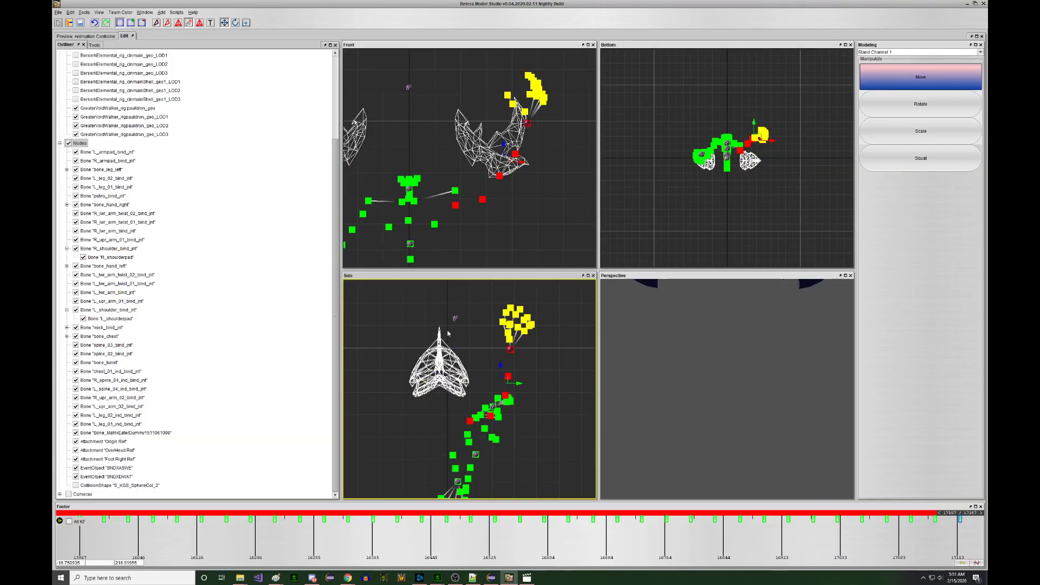
- Move the selected arm bones forward, then step back to the animation's start
middle_click_drag(482, 182, 470, 188)
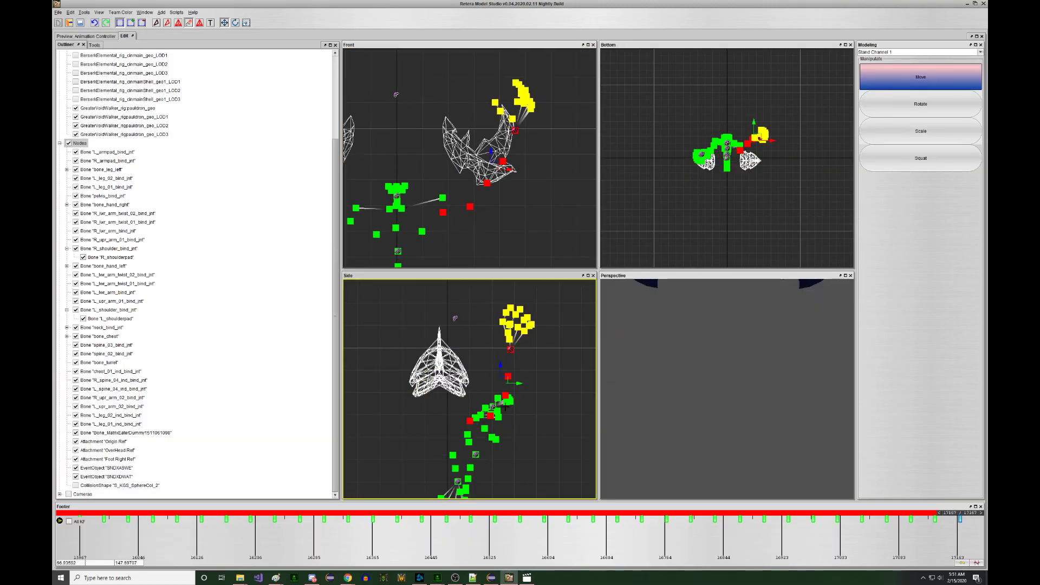
left_click_drag(516, 418, 548, 416)
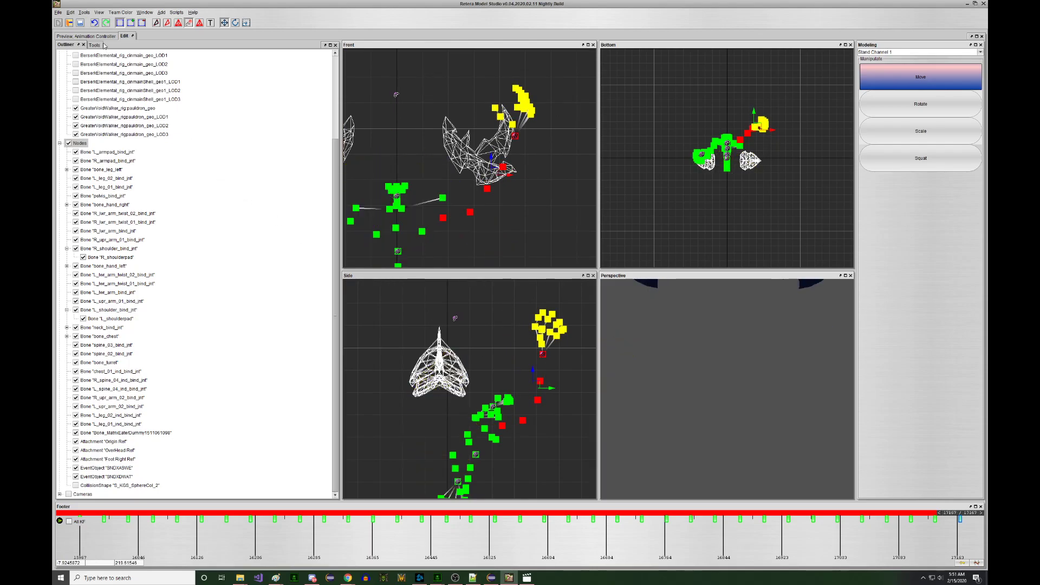
key("Left")
key("Left")
key("Left")
key("Left")
key("Left")
key("Left")
key("Left")
key("Left")
key("Left")
key("Left")
key("Left")
key("Left")
key("Left")
key("Left")
key("Left")
key("Left")
key("Left")
key("Left")
key("Left")
key("Left")
key("Left")
key("Left")
key("Left")
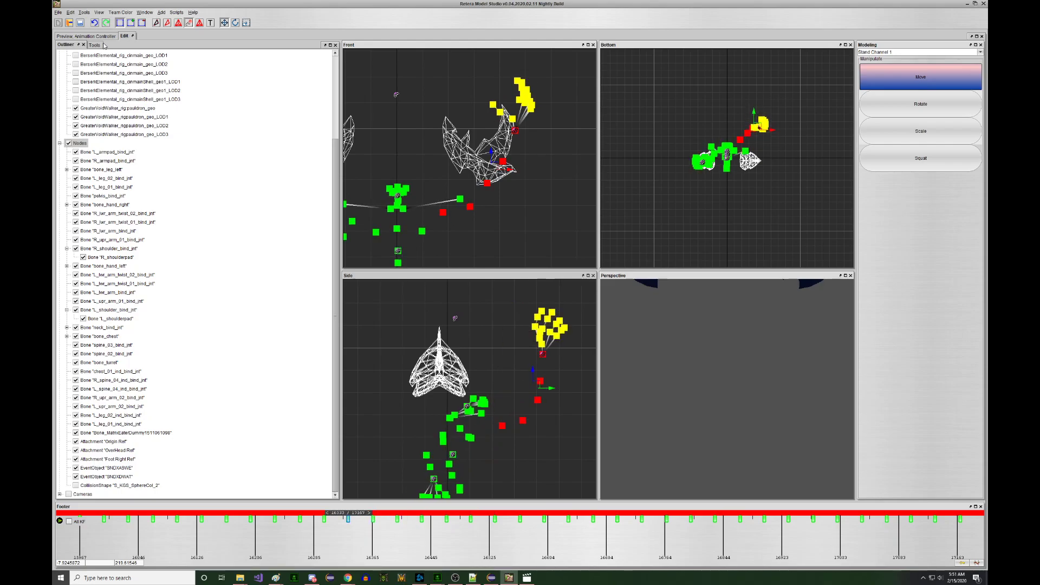
key("Left")
key("Left")
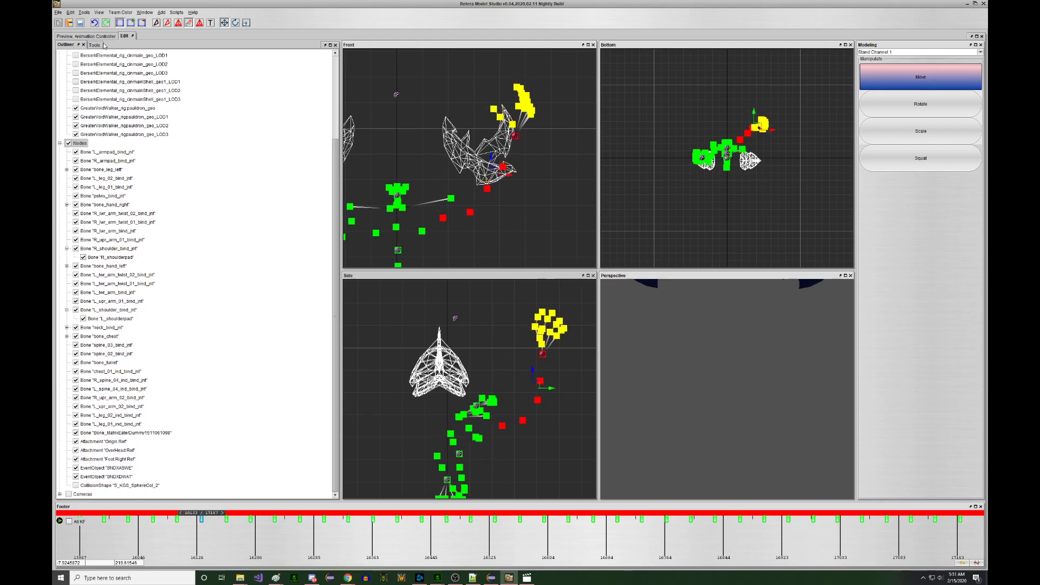
key("Left")
key("Left")
key("Left")
key("Left")
key("Right")
key("Right")
key("Right")
key("Right")
key("Left")
key("Left")
key("Left")
key("Left")
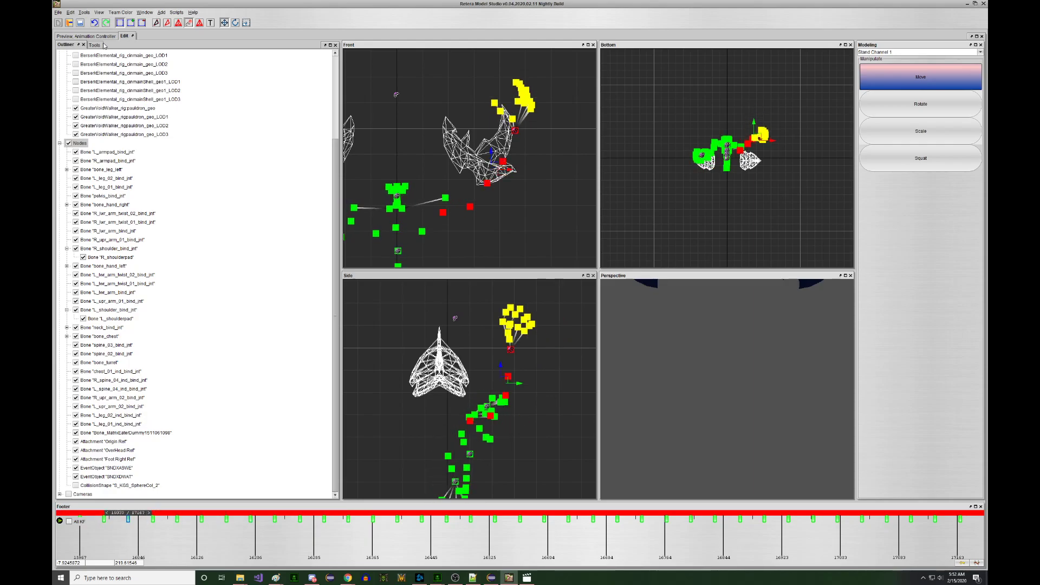
key("Left")
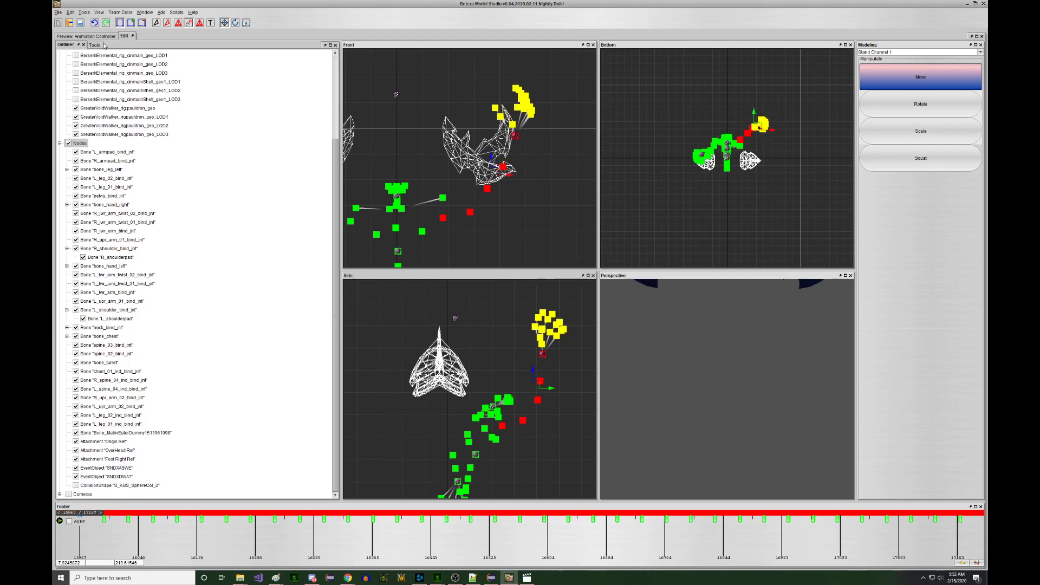
- Step forward through the keyframes and nudge the hand bones right at a later frame
key("Right")
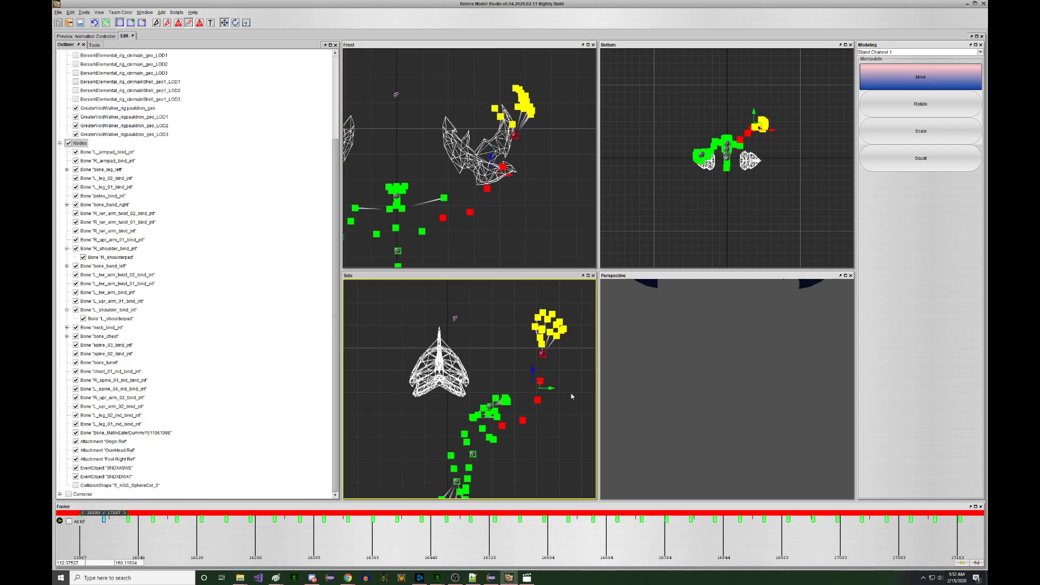
key("Right")
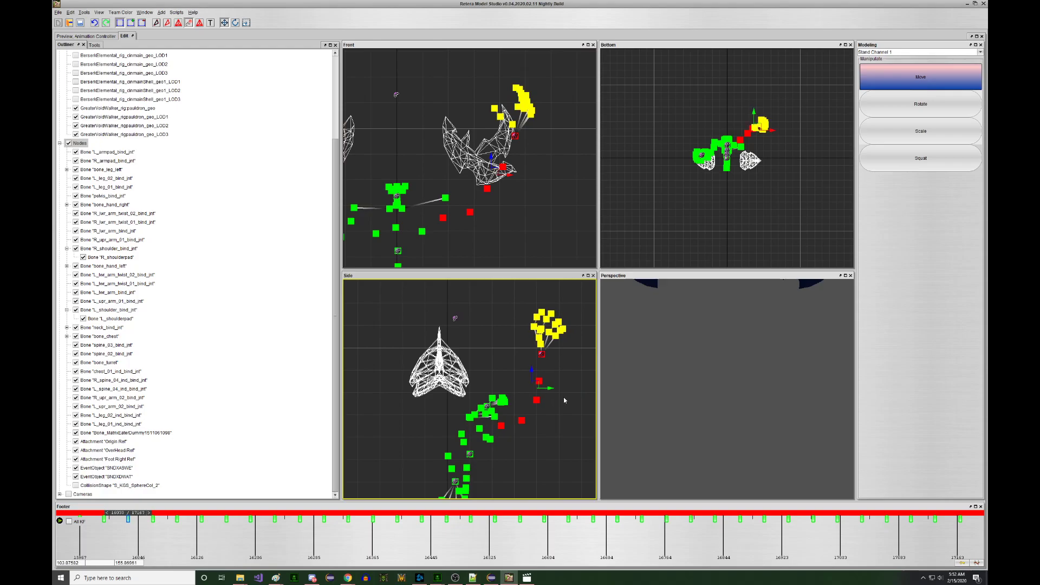
key("Right")
key("Right")
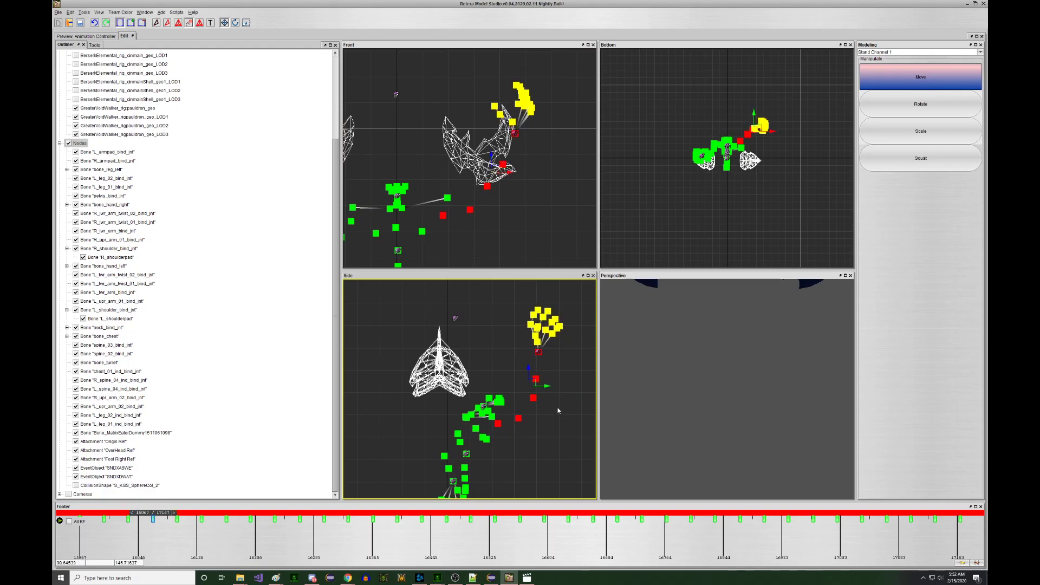
key("Right")
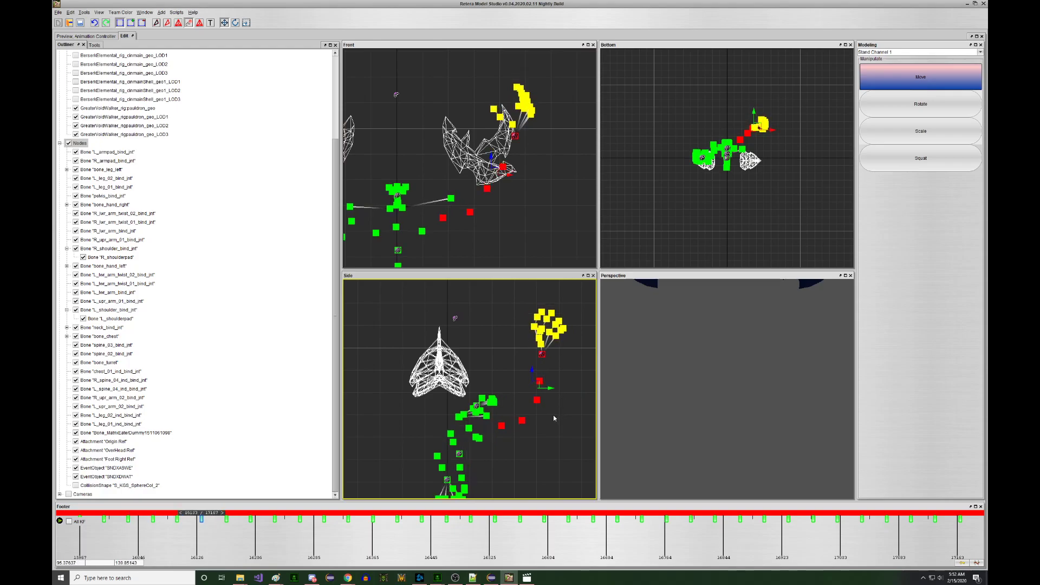
key("Right")
key("Right")
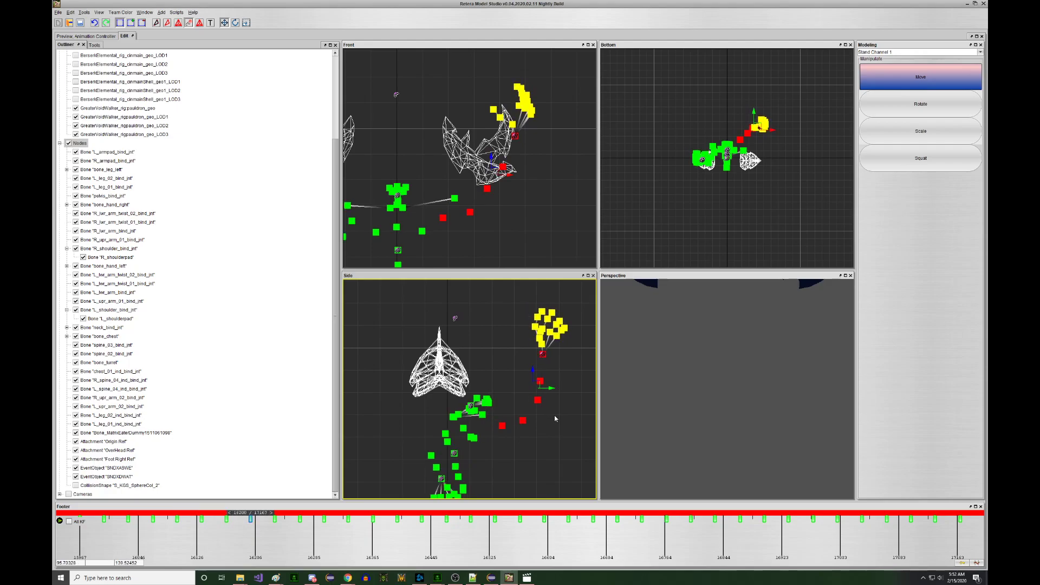
key("Right")
key("Right")
key("Right")
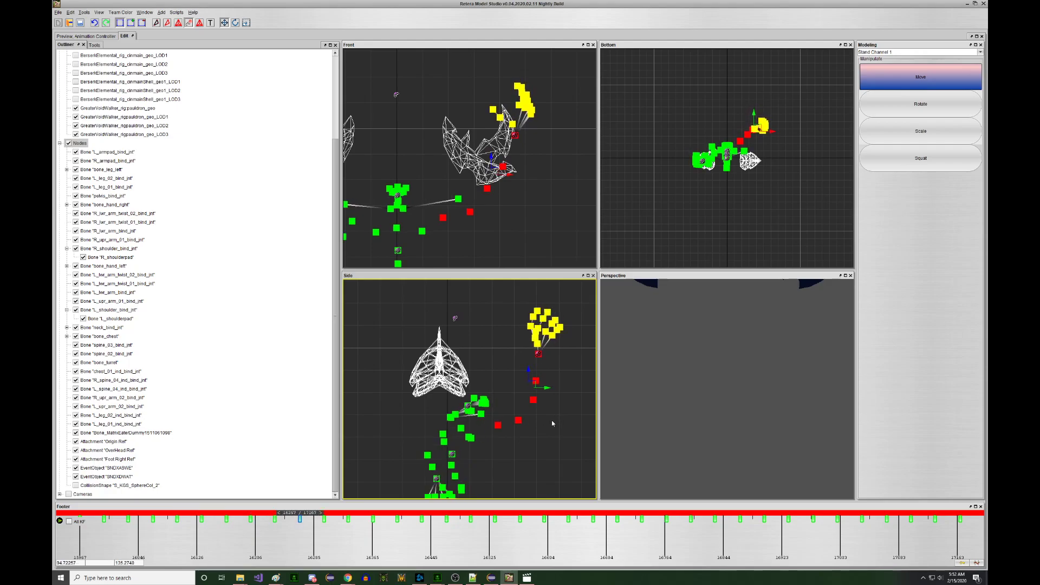
key("Right")
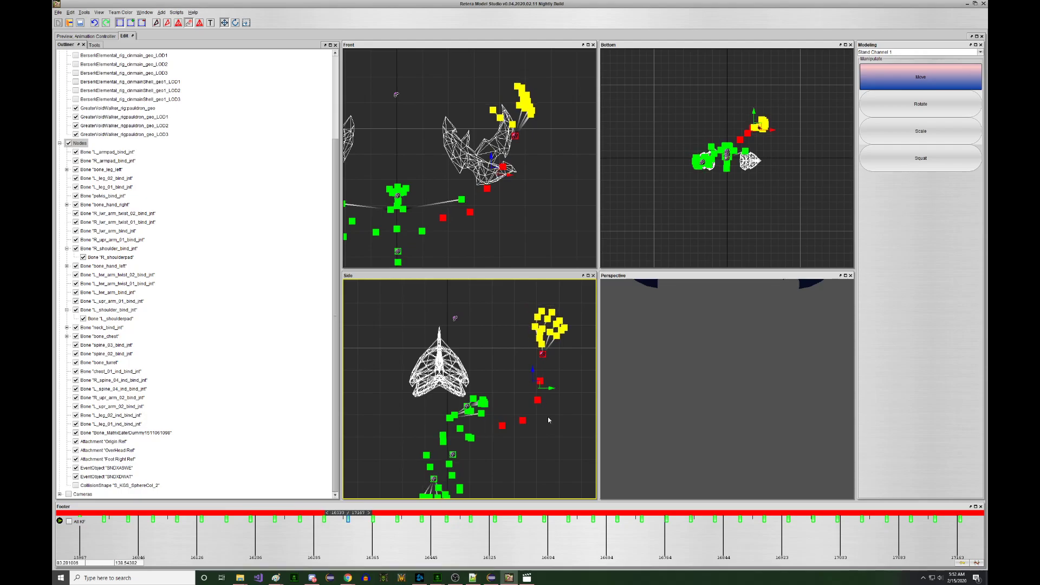
key("Right")
key("Right")
key("Right")
key("Right")
key("Right")
key("Right")
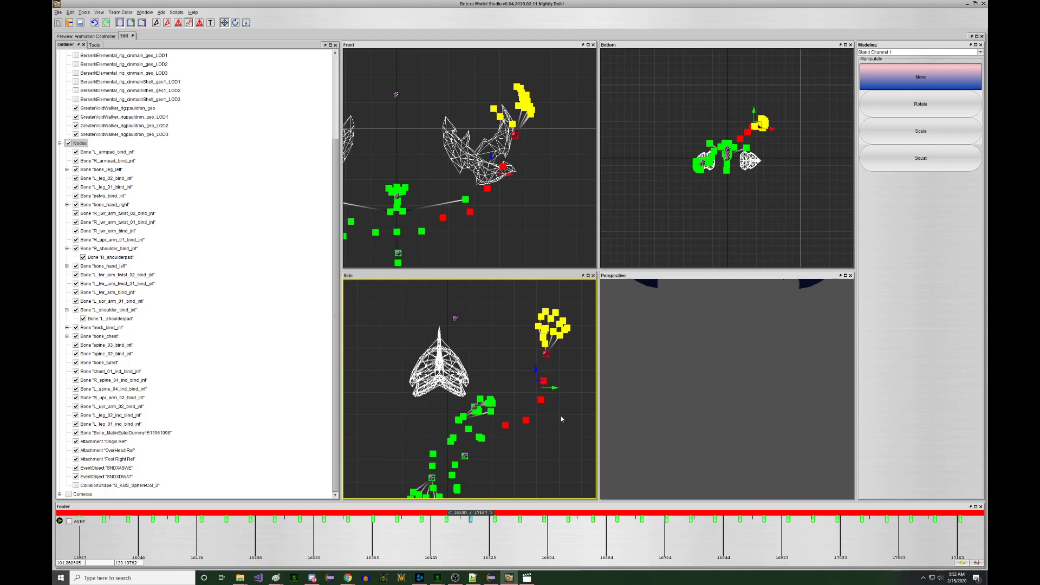
key("Right")
key("Right")
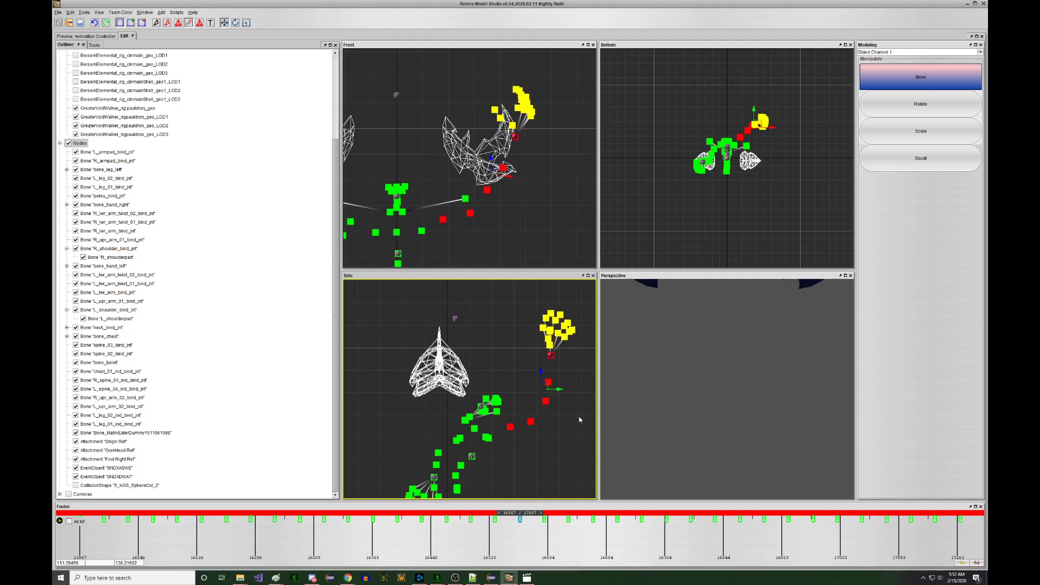
right_click_drag(563, 420, 584, 417)
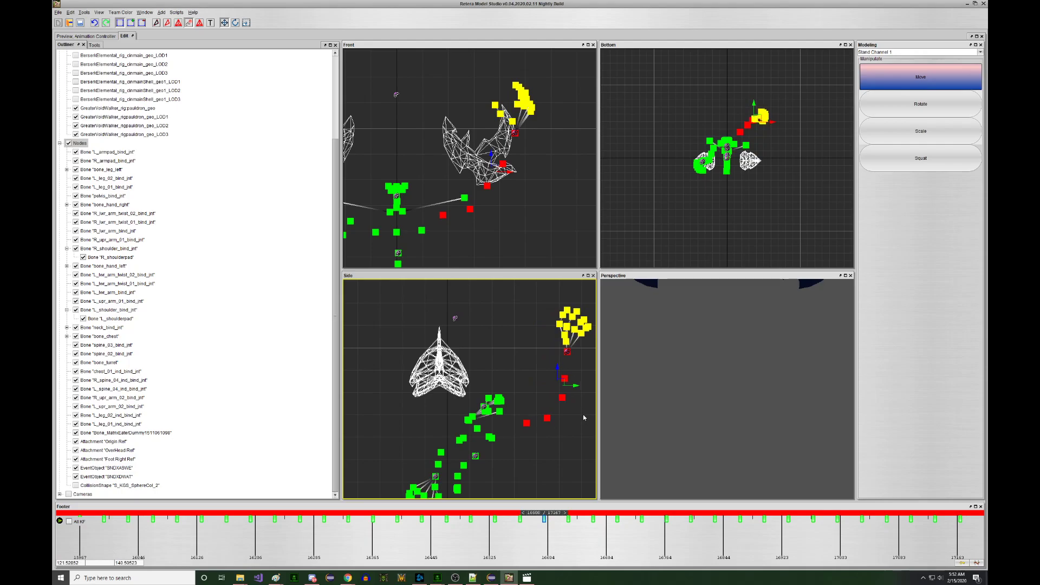
- Step through the remaining keyframes to the end and compare the last two
key("Right")
key("Right")
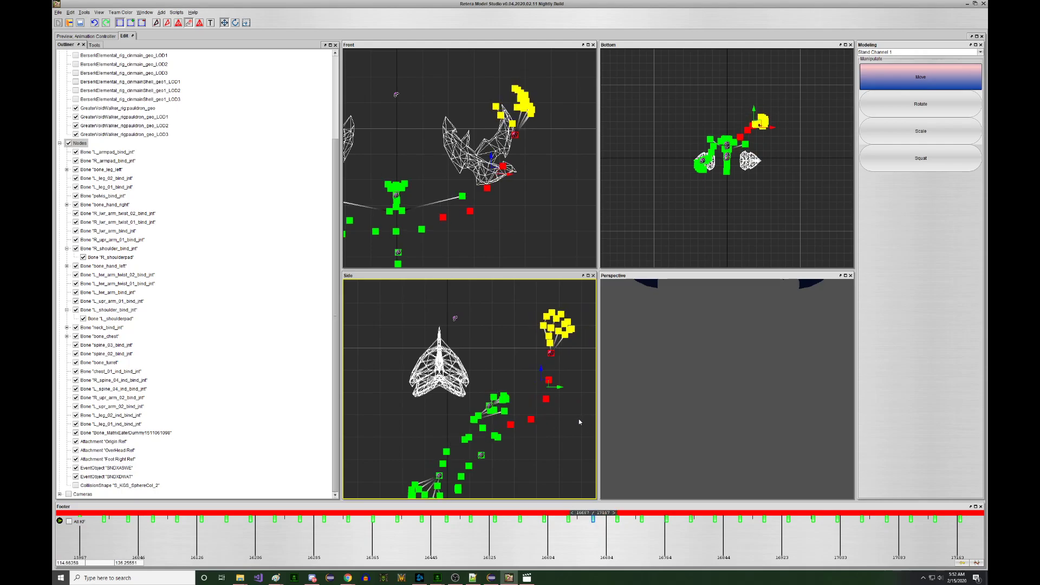
key("Right")
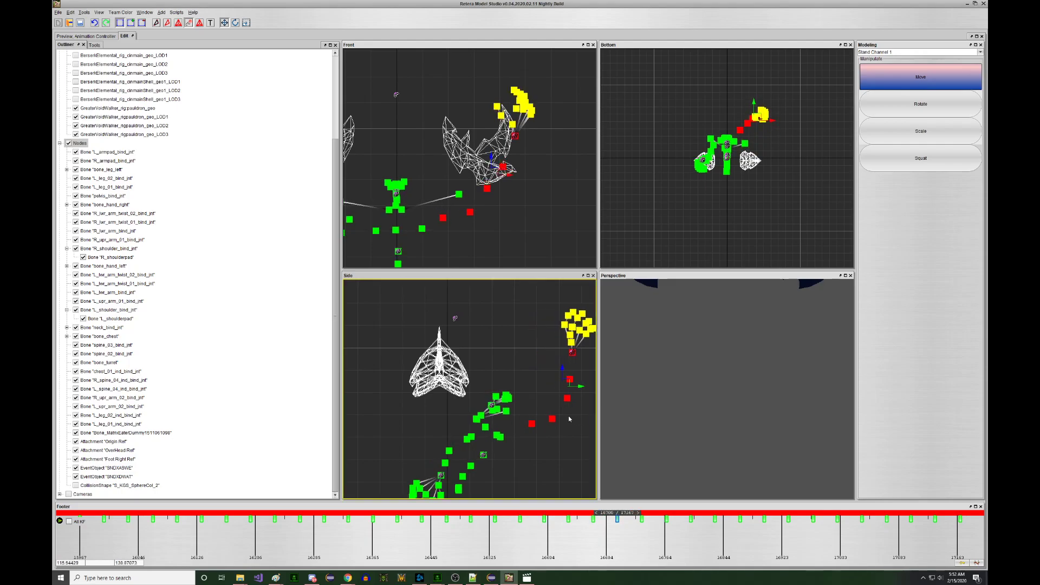
key("Right")
key("Right")
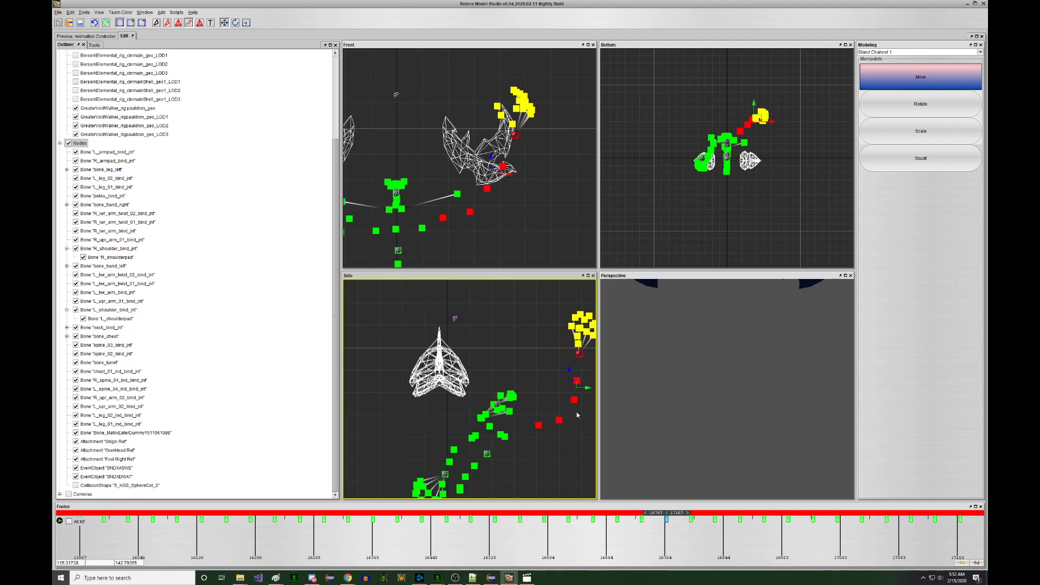
key("Right")
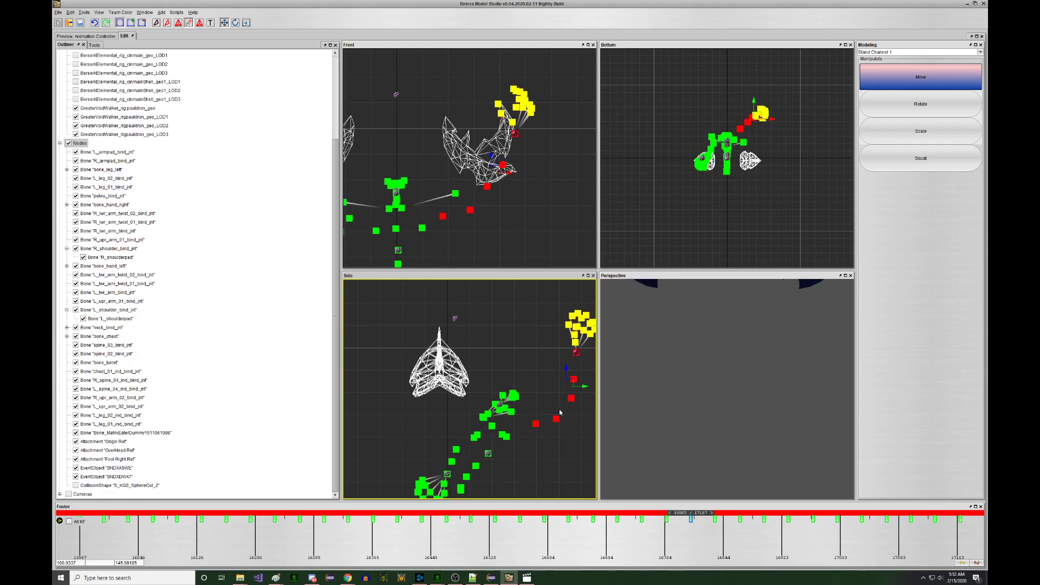
key("Right")
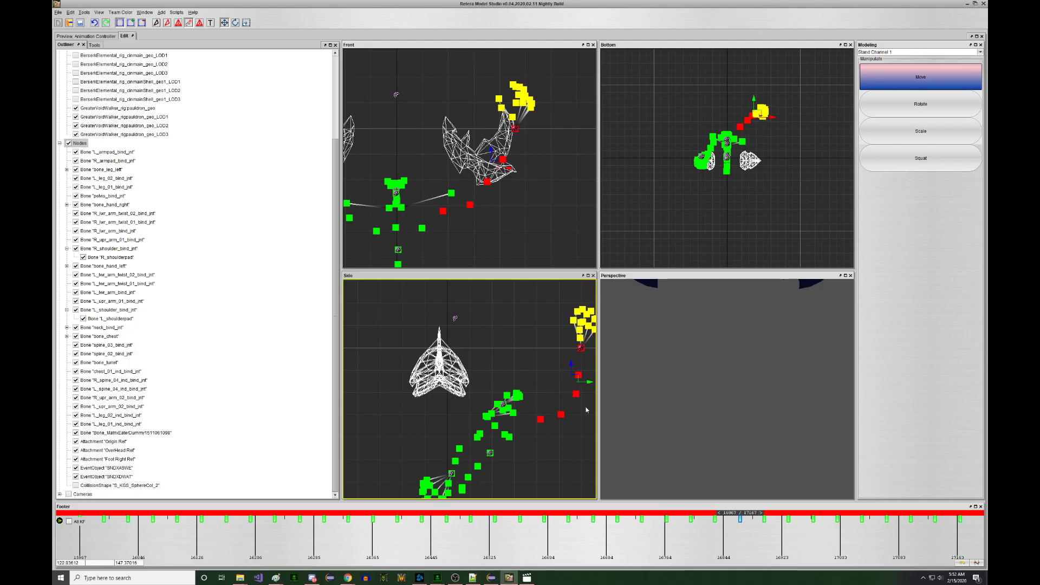
key("Right")
key("Right")
key("Right")
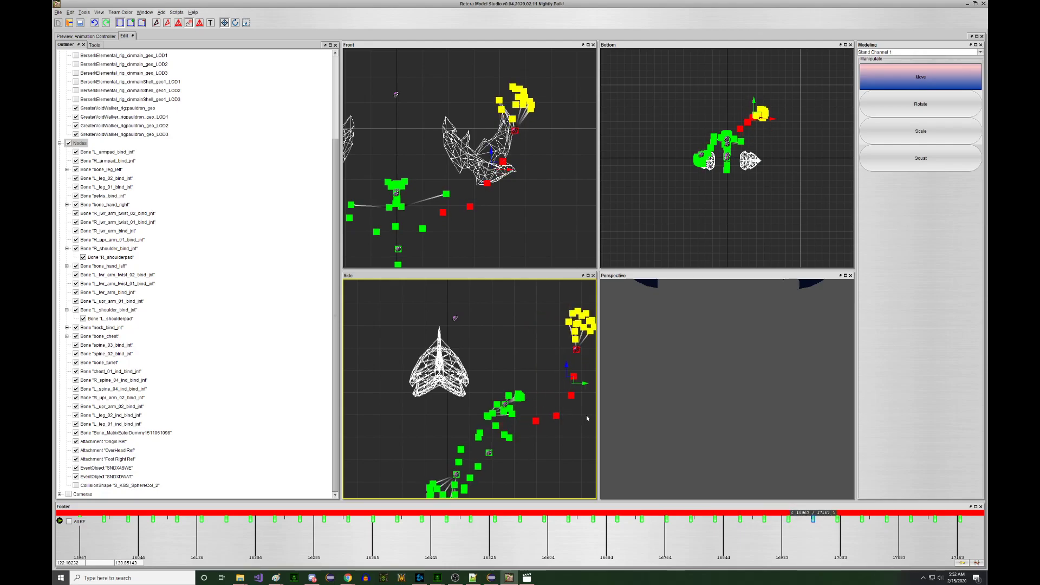
key("Right")
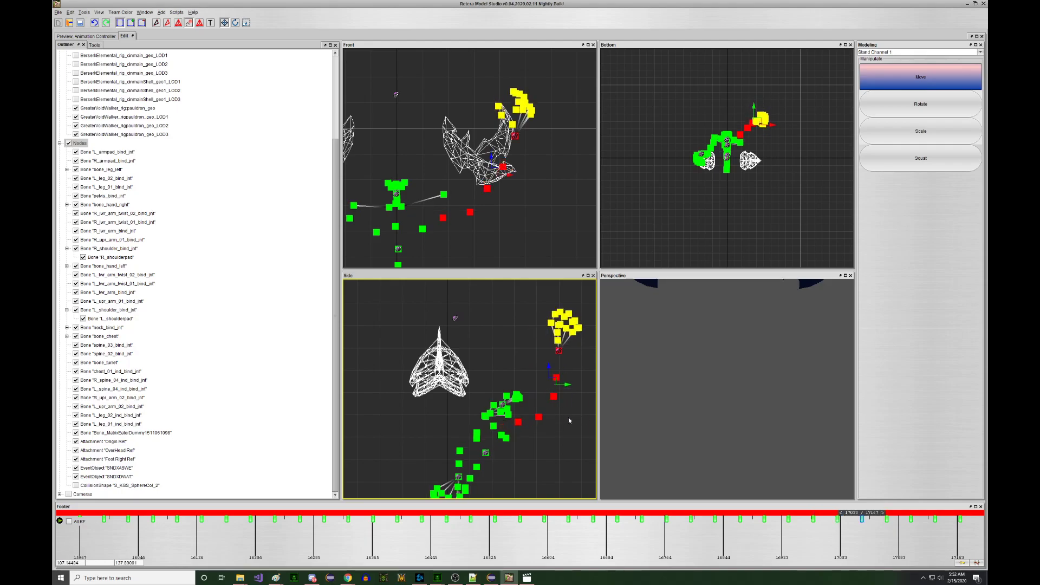
key("Right")
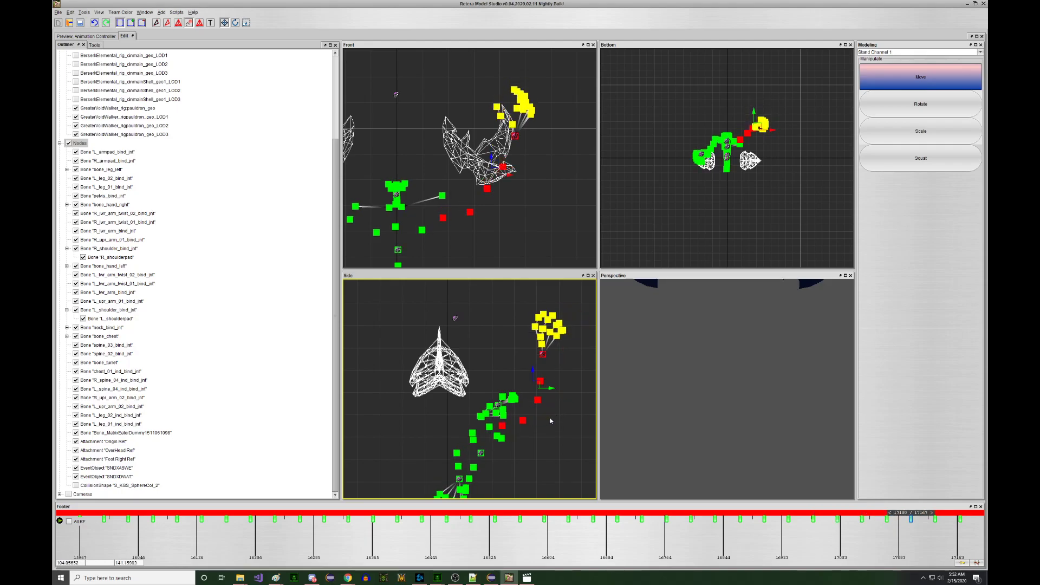
key("Right")
key("Right")
key("Left")
key("Left")
key("Left")
key("Left")
key("Left")
key("Left")
key("Left")
key("Left")
key("Left")
key("Left")
key("Left")
key("Left")
key("Left")
key("Left")
key("Left")
key("Left")
key("Left")
key("Left")
key("Left")
key("Left")
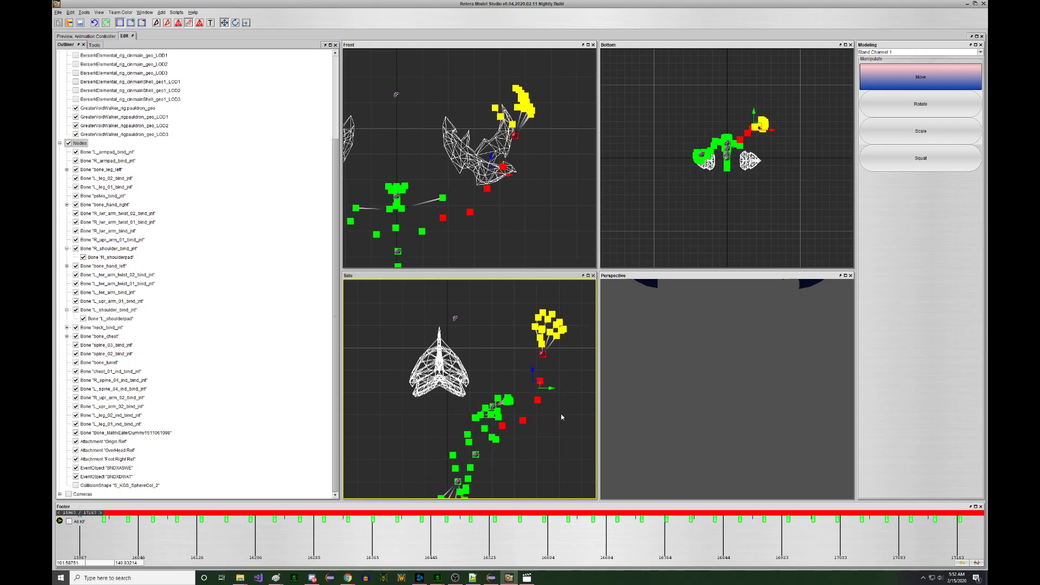
key("Right")
key("Right")
key("Right")
key("Right")
key("Right")
key("Right")
key("Right")
key("Right")
key("Right")
key("Right")
key("Right")
key("Right")
key("Right")
key("Right")
key("Right")
key("Right")
key("Right")
key("Right")
key("Right")
key("Right")
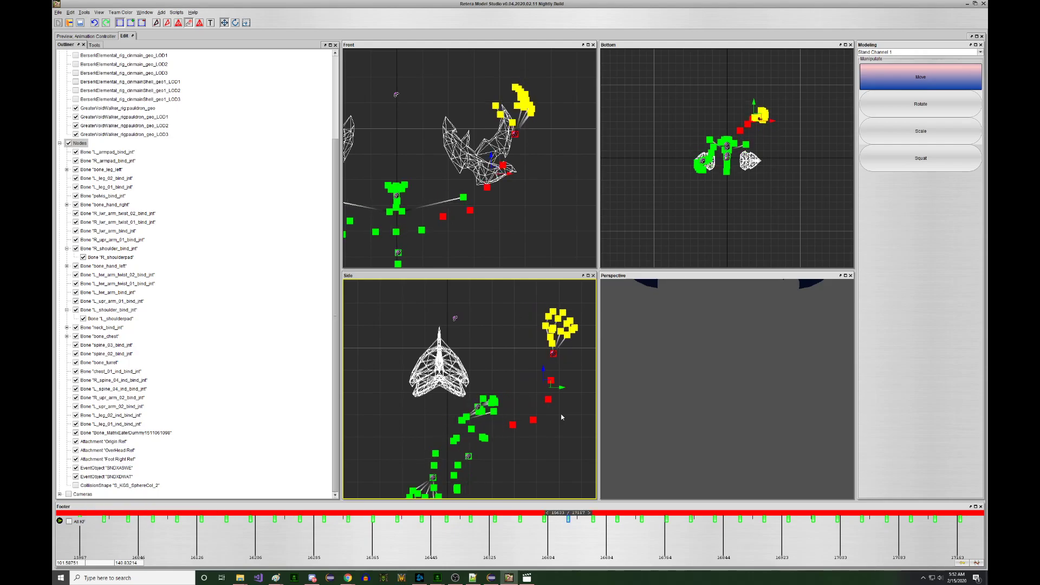
key("Right")
key("Left")
key("Right")
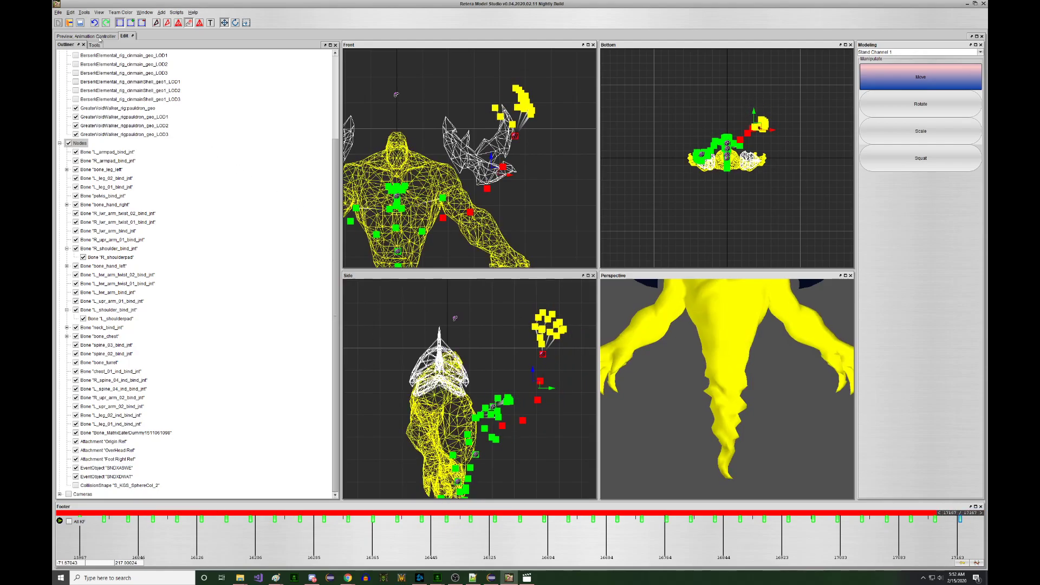
left_click(99, 36)
left_click_drag(248, 203, 422, 282)
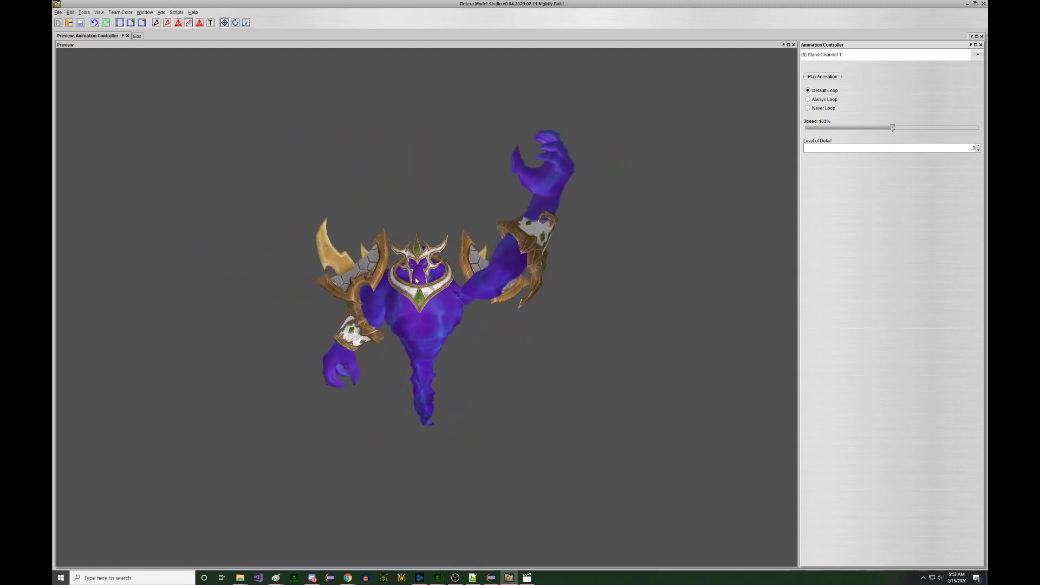
left_click_drag(305, 179, 329, 219)
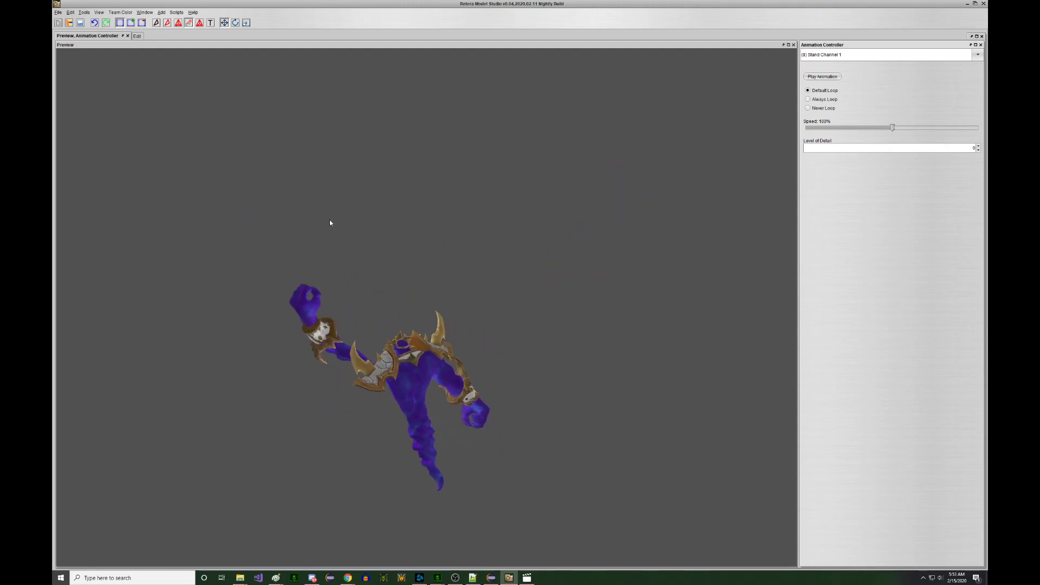
left_click(136, 36)
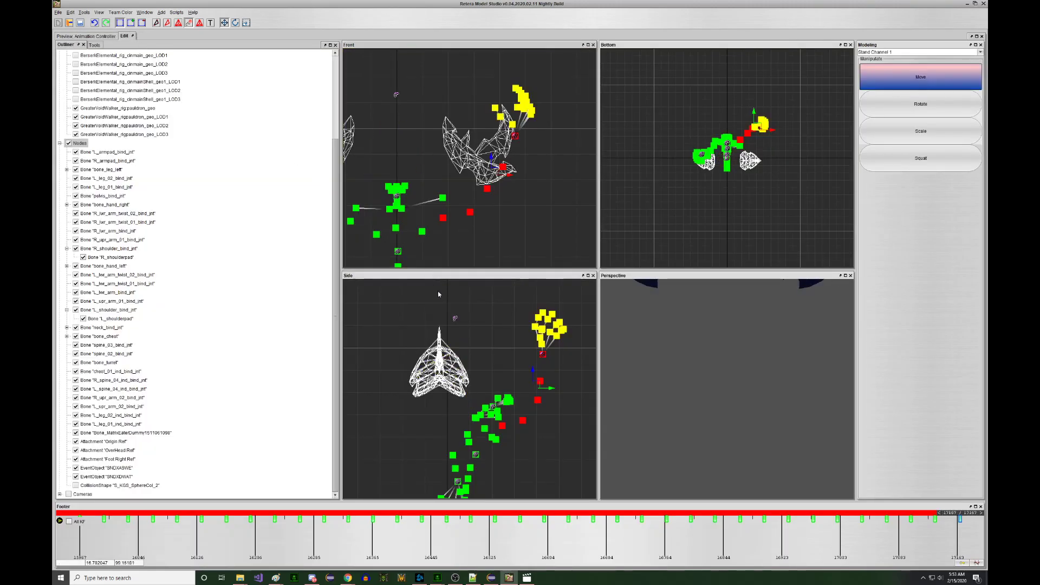
- Select a single bone node in the Front view for rotation, then show the textured preview
middle_click_drag(435, 208, 456, 199)
left_click(445, 222)
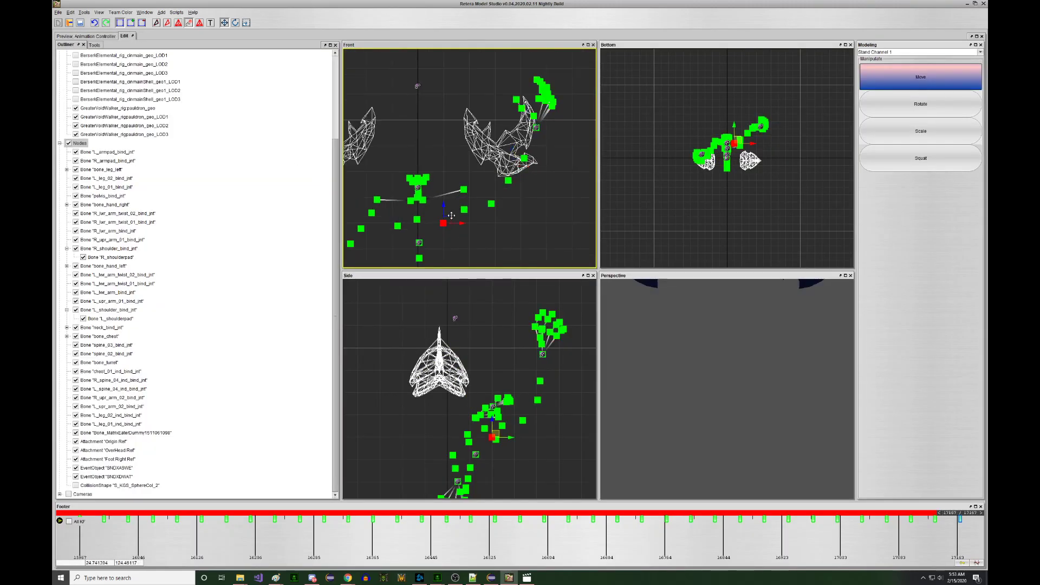
key("e")
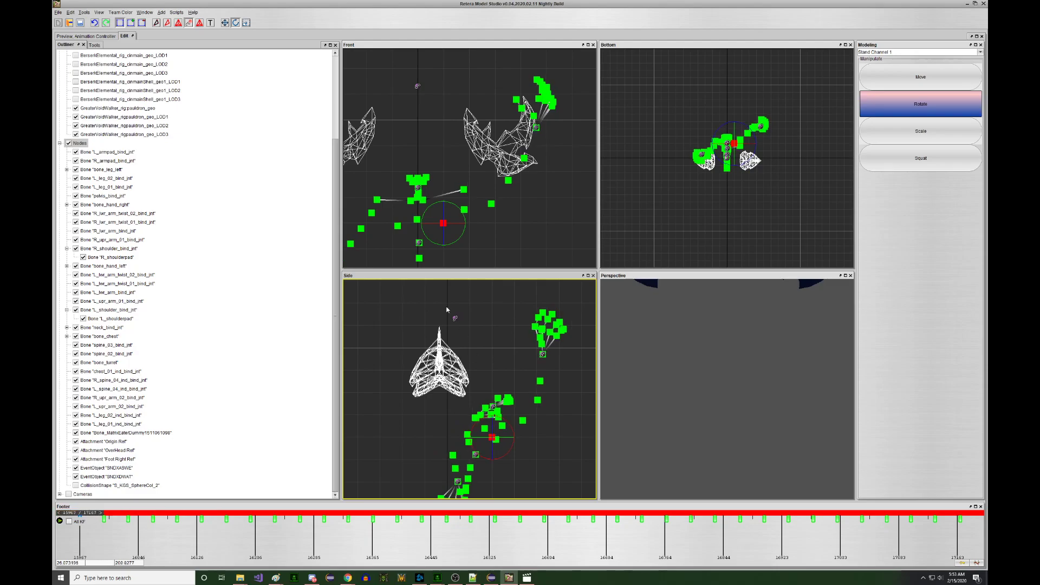
left_click(86, 36)
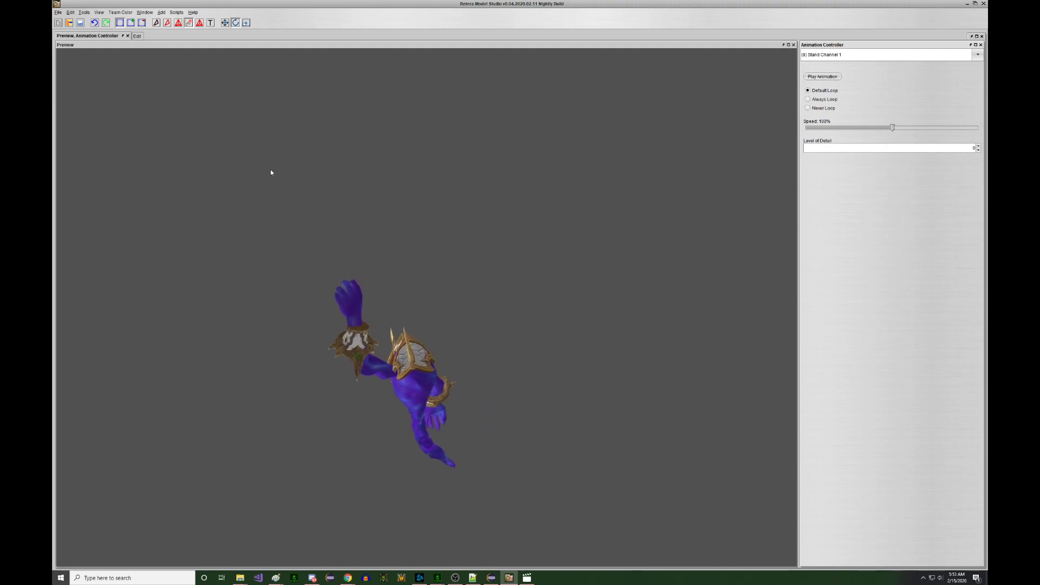
- View the animated elemental's front and side in the preview, ending back on the wireframe viewports
left_click_drag(273, 167, 313, 174)
scroll(355, 165, "up", 6)
left_click_drag(392, 159, 355, 168)
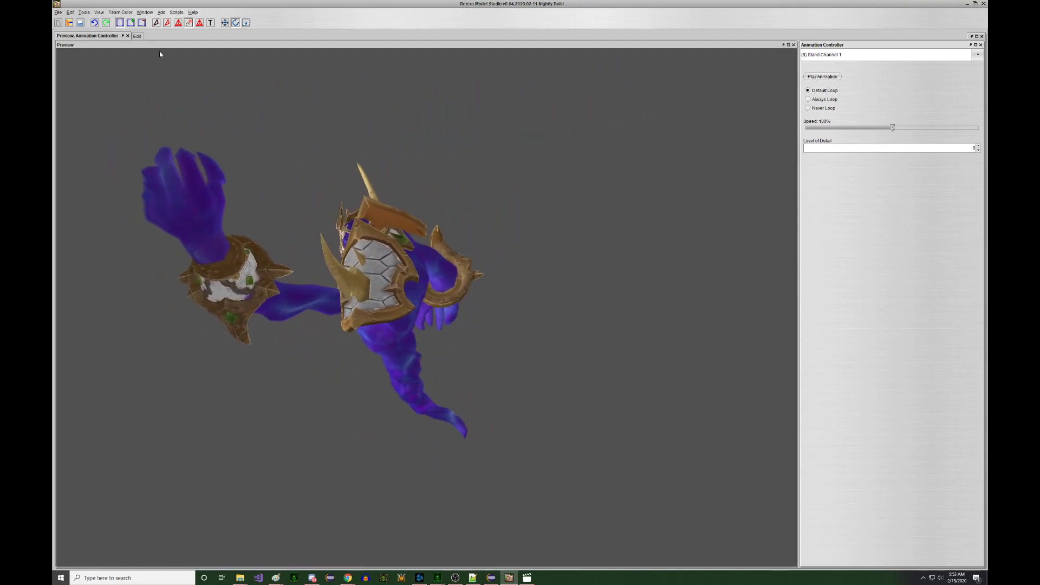
left_click(137, 36)
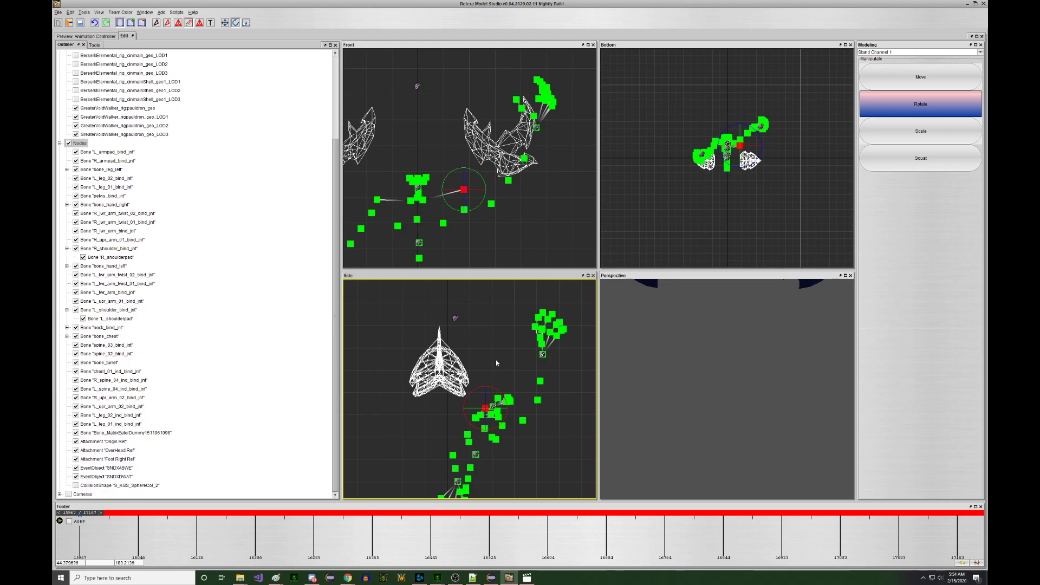
left_click(91, 37)
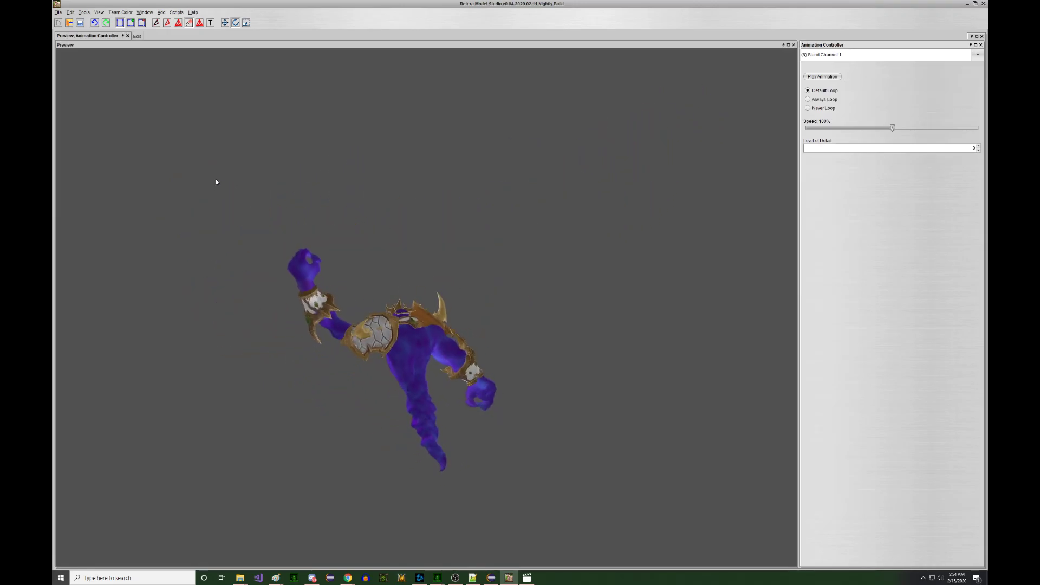
left_click(136, 36)
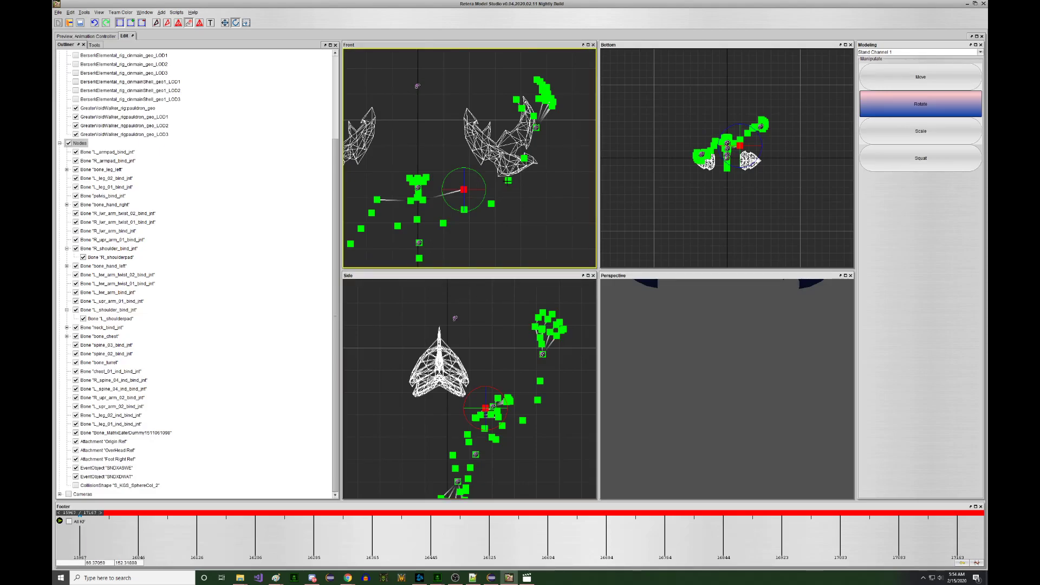
left_click(105, 37)
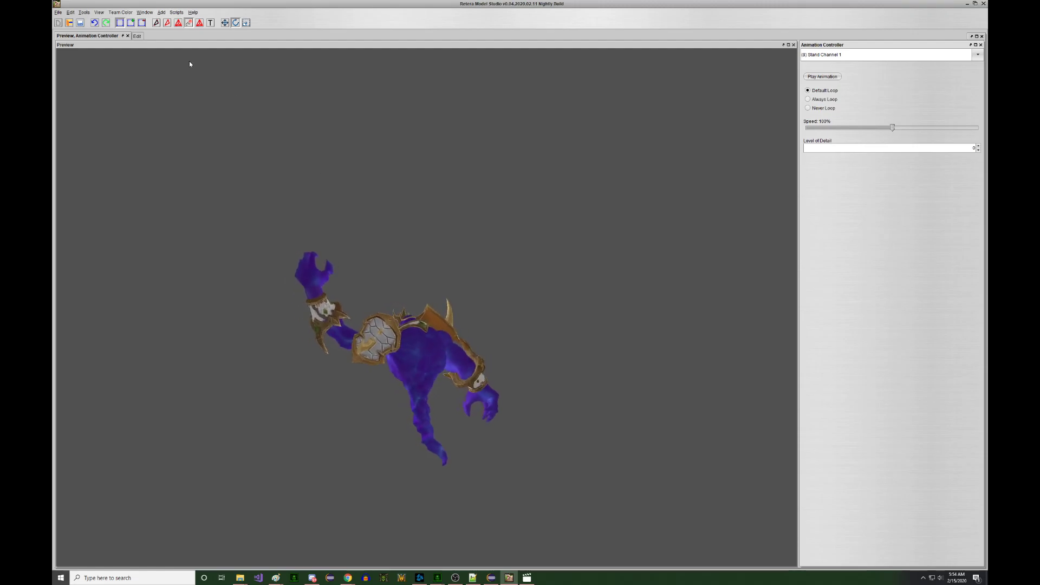
left_click(136, 36)
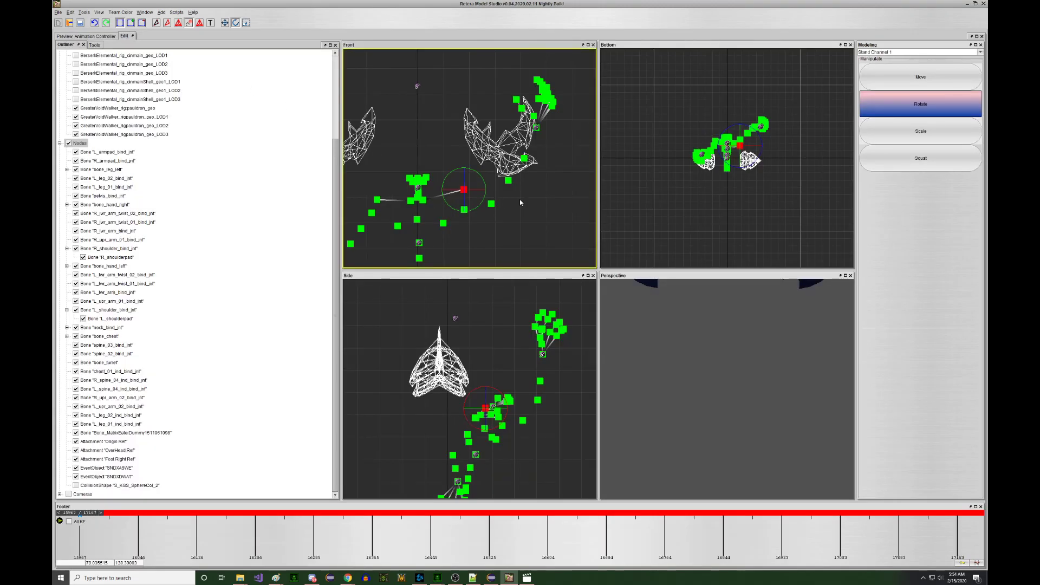
left_click(86, 36)
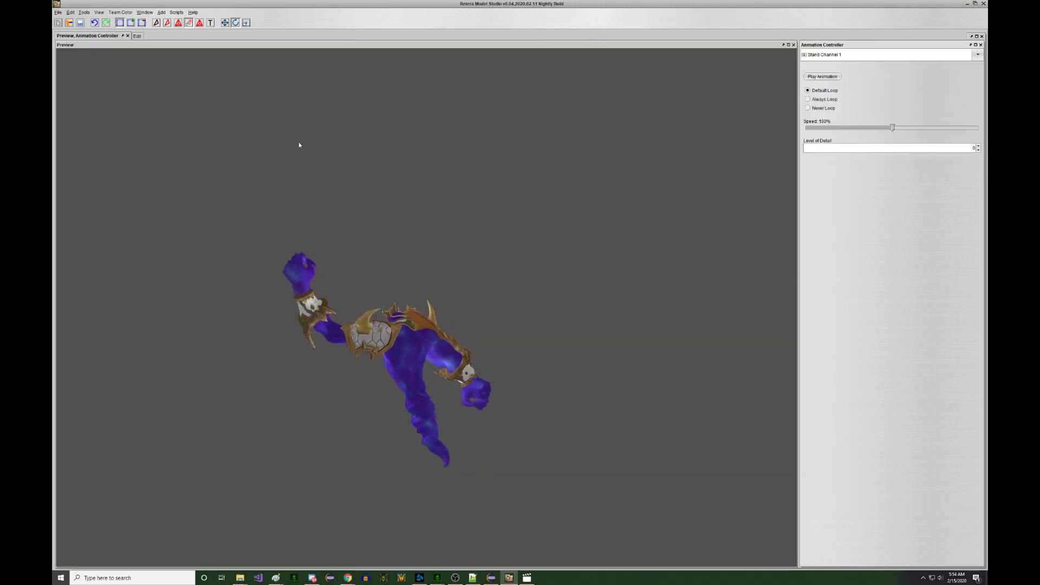
left_click(136, 36)
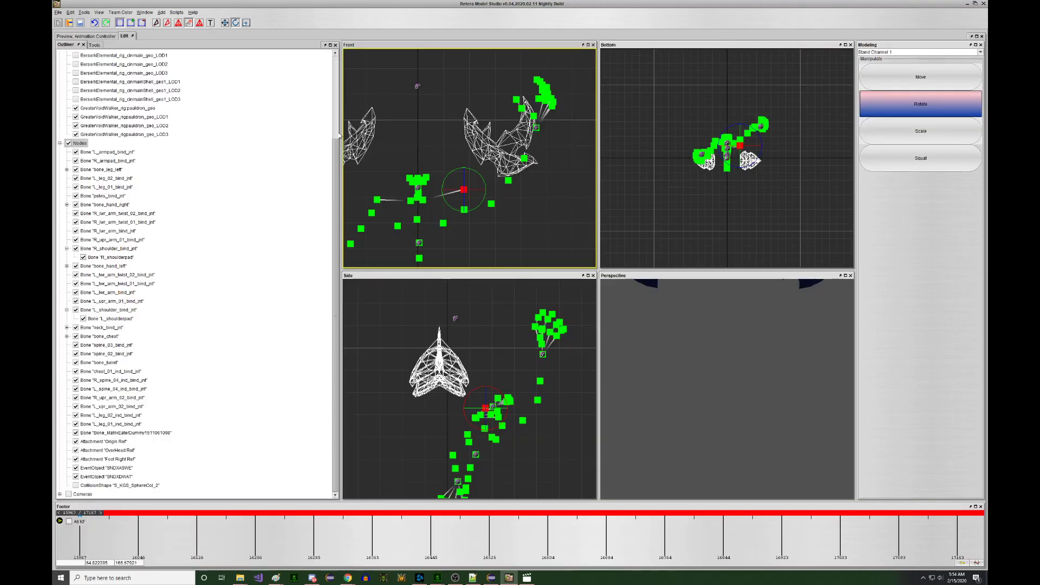
left_click(106, 36)
left_click_drag(330, 212, 297, 249)
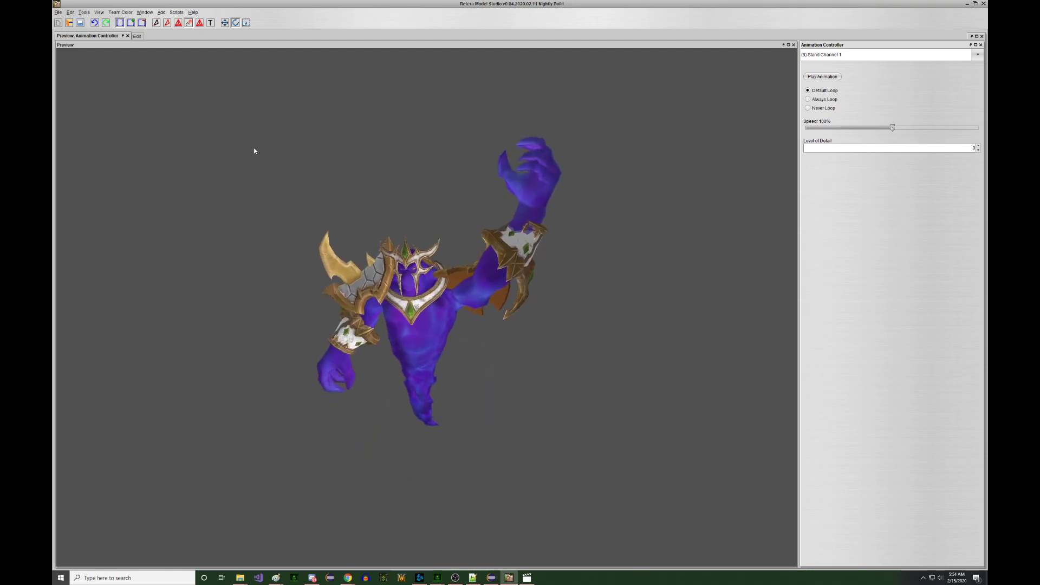
left_click(137, 35)
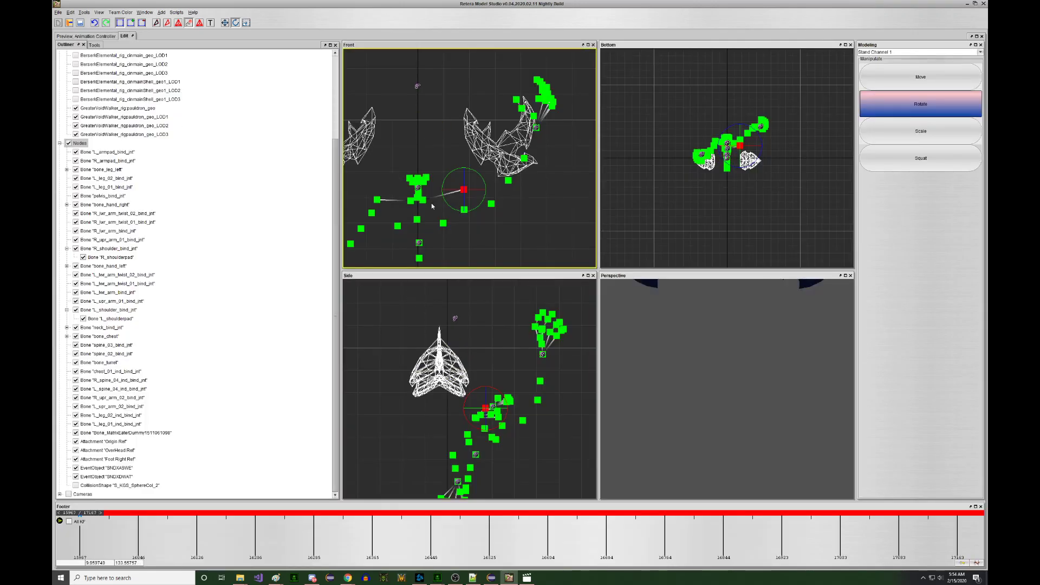
scroll(416, 196, "up", 4)
scroll(453, 216, "down", 8)
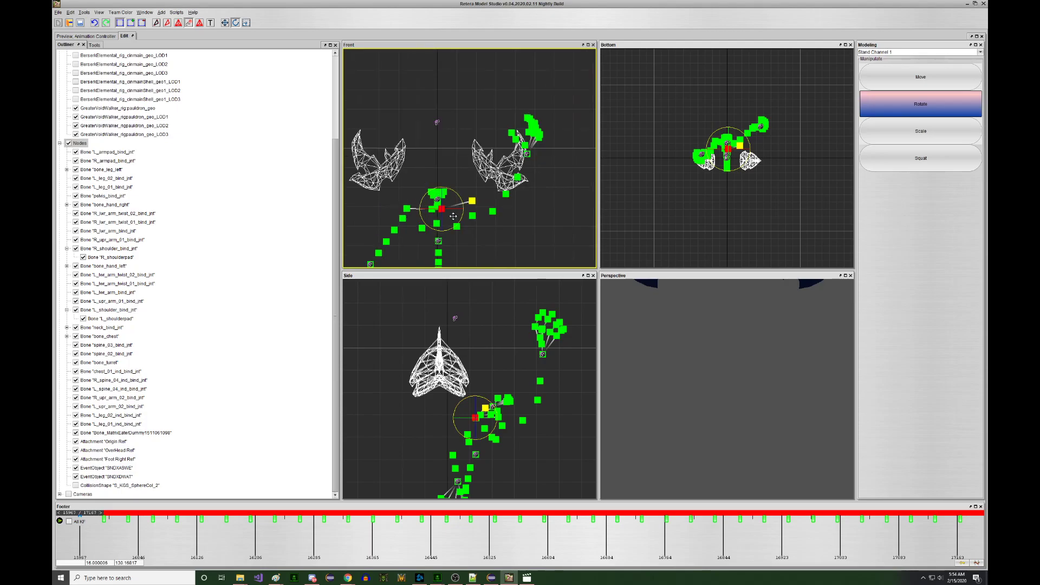
scroll(466, 211, "up", 5)
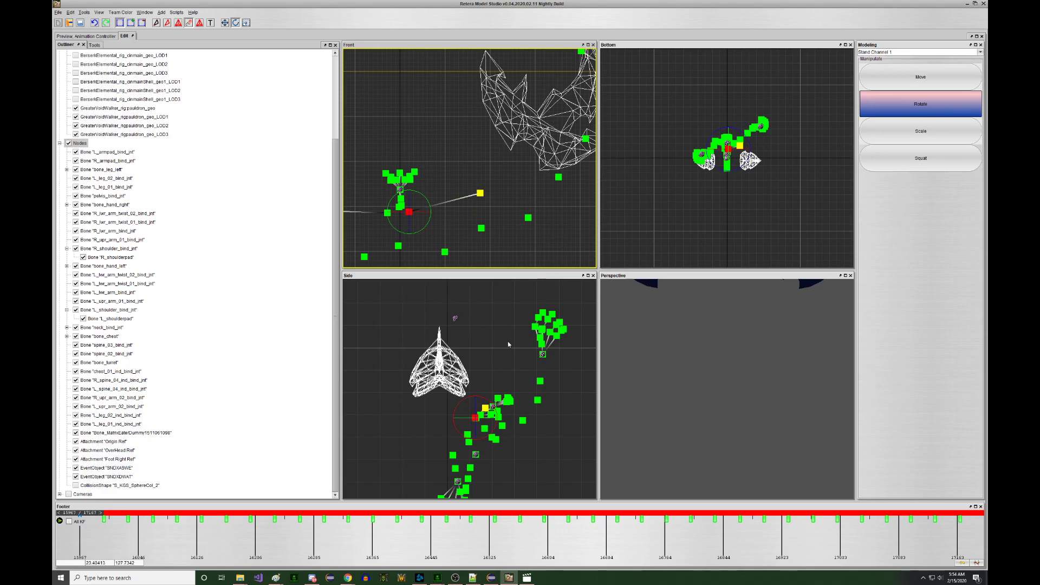
scroll(494, 414, "up", 3)
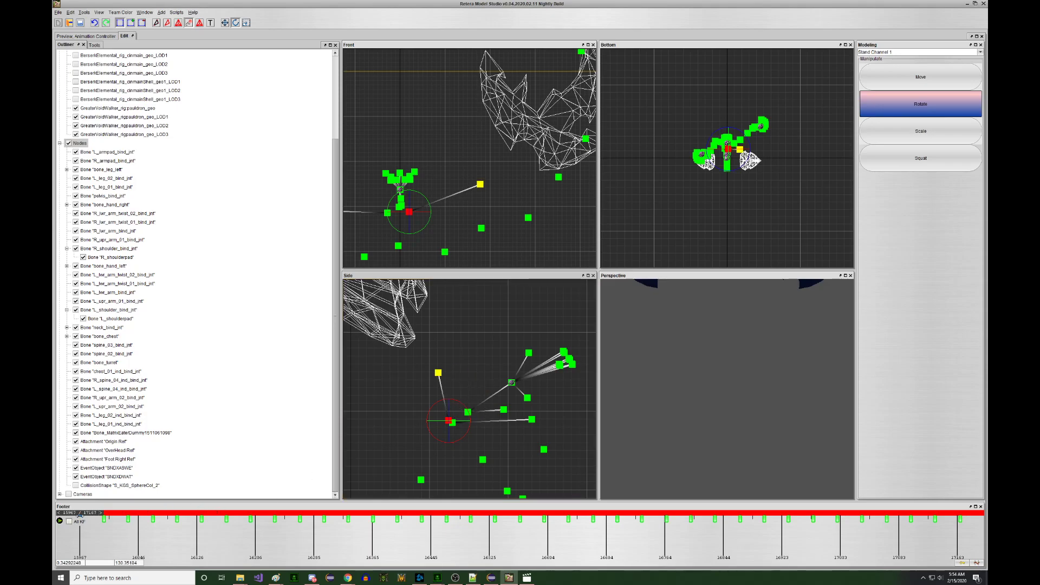
- Copy the L_shoulder_bind_jnt rotation key and advance two keyframes in Stand Channel 1
right_click(80, 516)
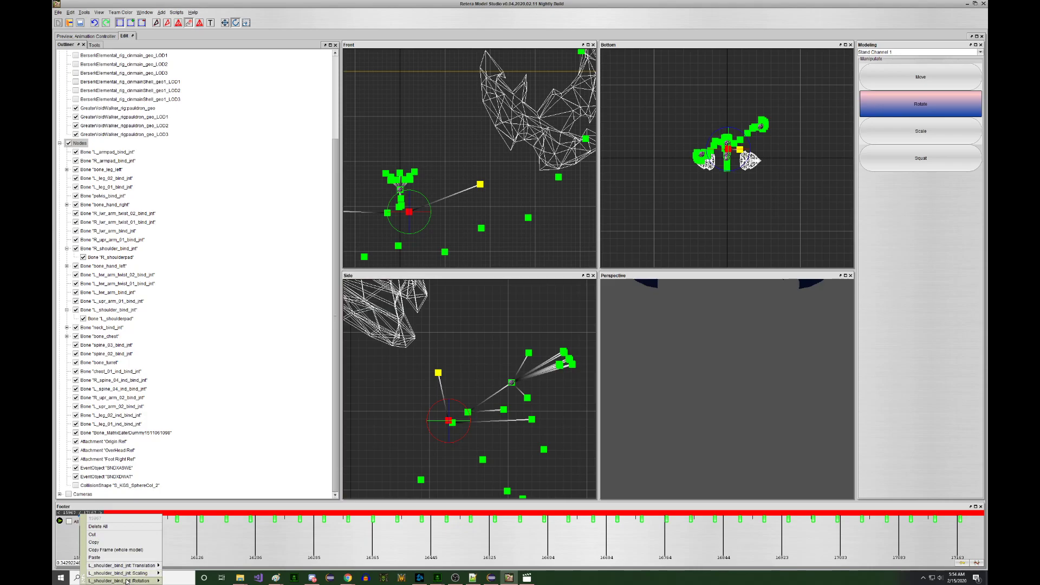
left_click(175, 573)
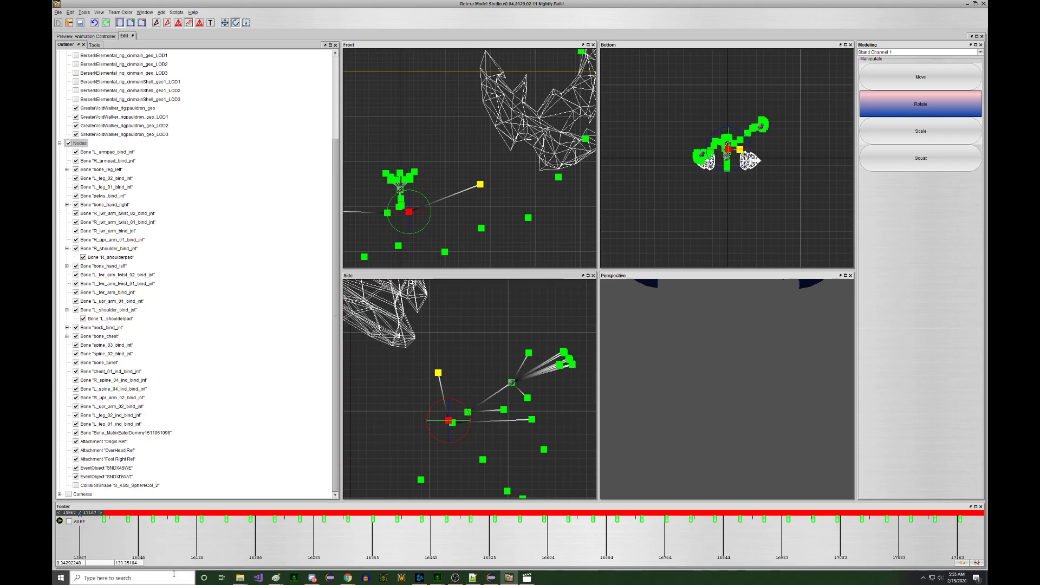
key("Right")
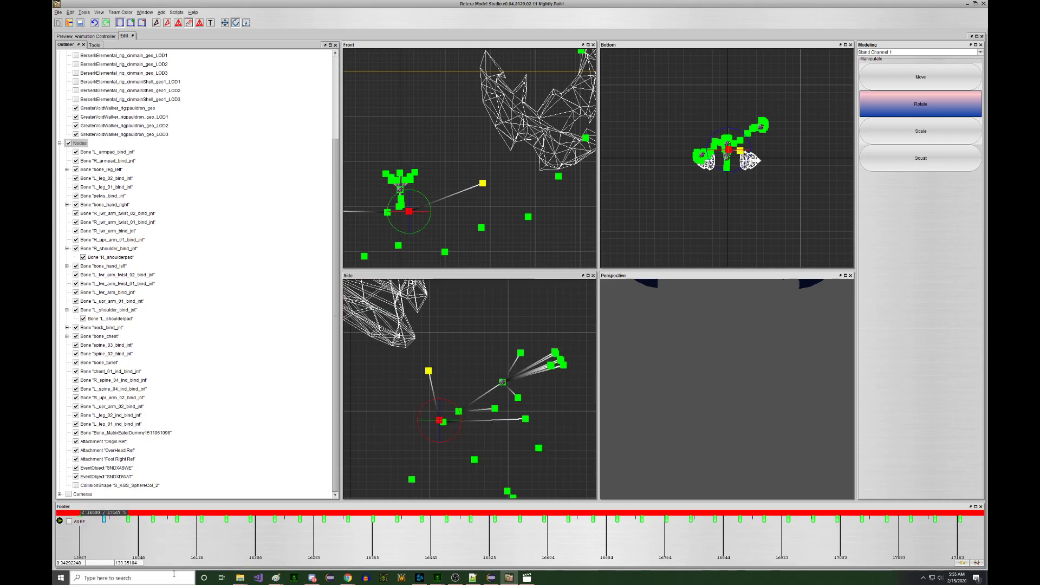
key("Right")
key("Right")
key("Right")
key("Right")
key("Right")
key("Right")
key("Right")
key("Right")
key("Right")
key("Right")
key("Right")
key("Right")
key("Right")
key("Right")
key("Right")
key("Right")
key("Right")
key("Right")
key("Right")
key("Right")
key("Right")
key("Right")
key("Right")
key("Right")
key("Right")
key("Right")
key("Right")
key("Right")
key("Right")
key("Right")
key("Right")
key("Right")
key("Right")
key("Right")
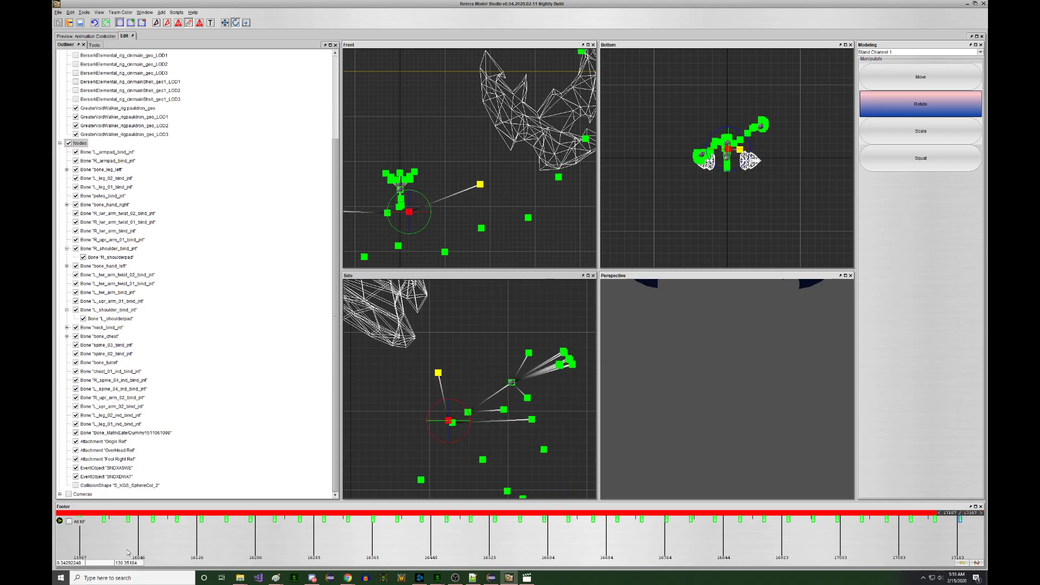
- Check the raised-arm Stand Channel 1 pose from several angles in the preview, then zoom out the viewports
left_click(96, 36)
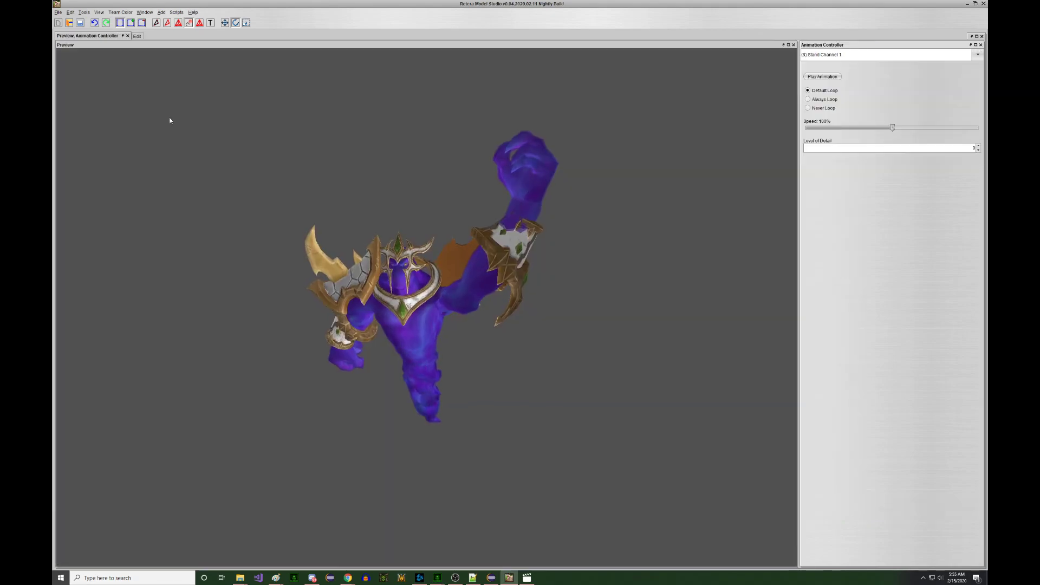
left_click_drag(221, 185, 191, 185)
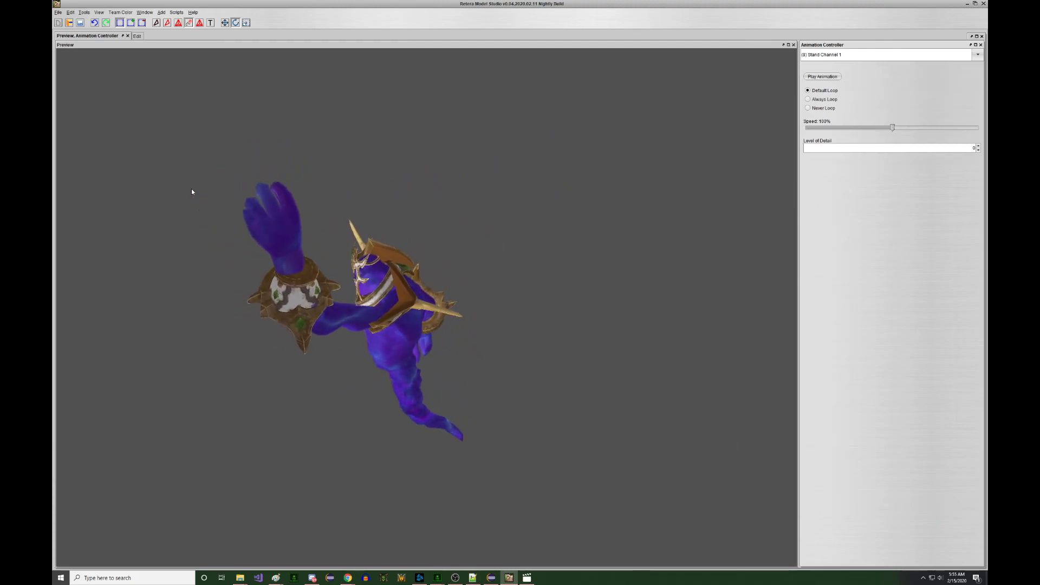
left_click_drag(193, 190, 178, 128)
left_click(137, 36)
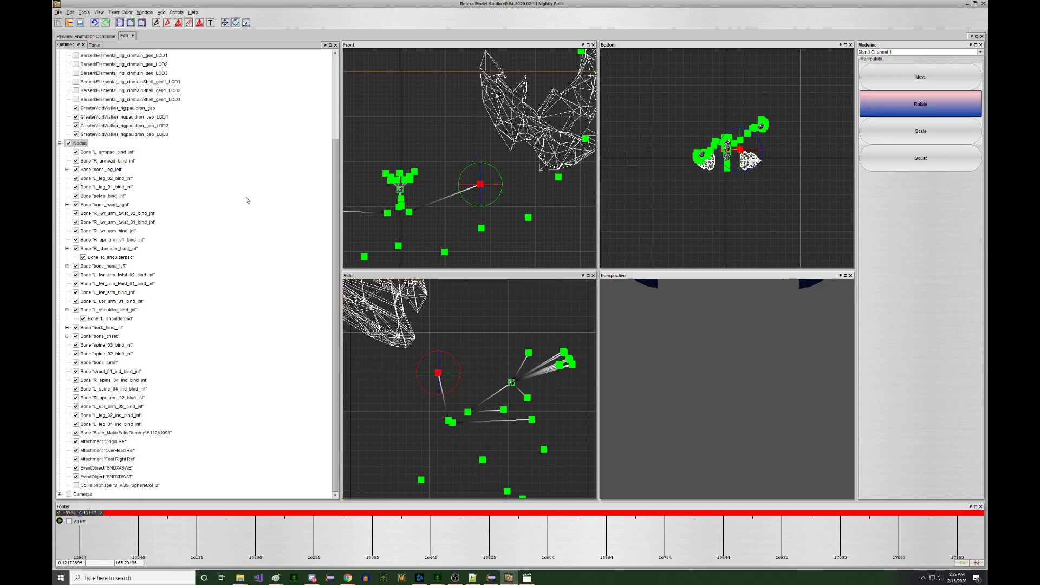
left_click(85, 37)
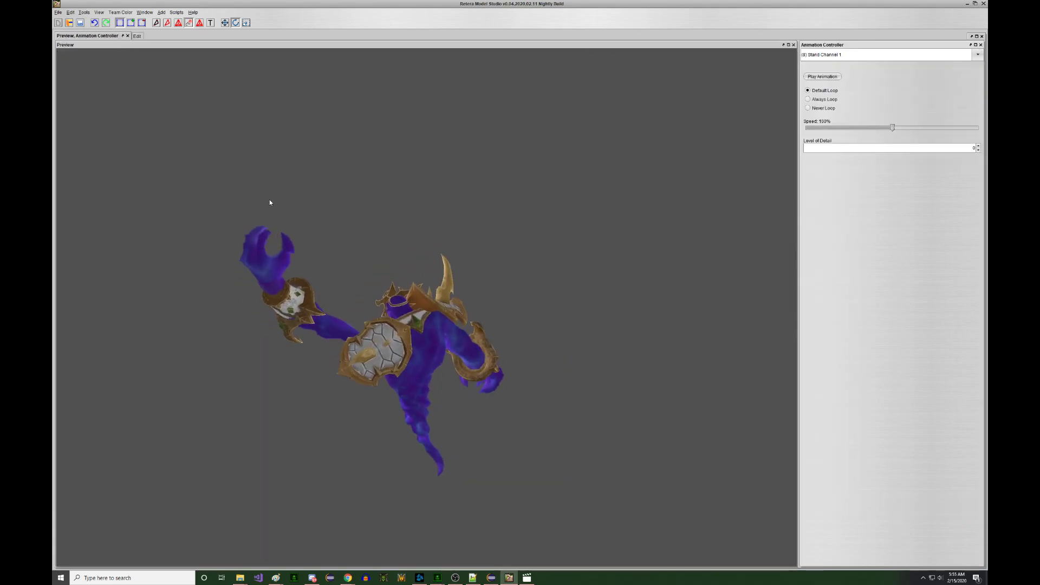
left_click(137, 36)
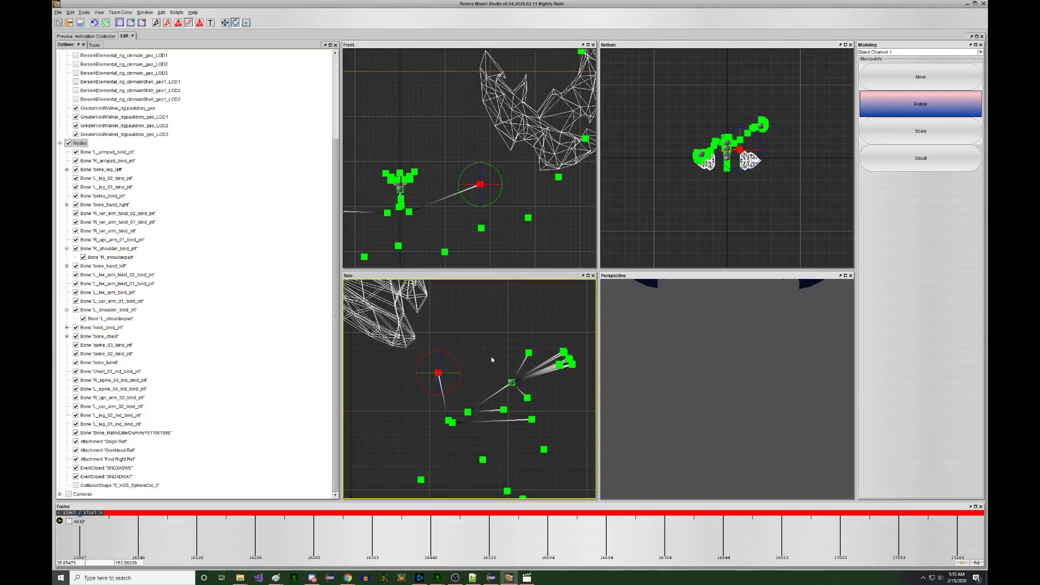
left_click(102, 36)
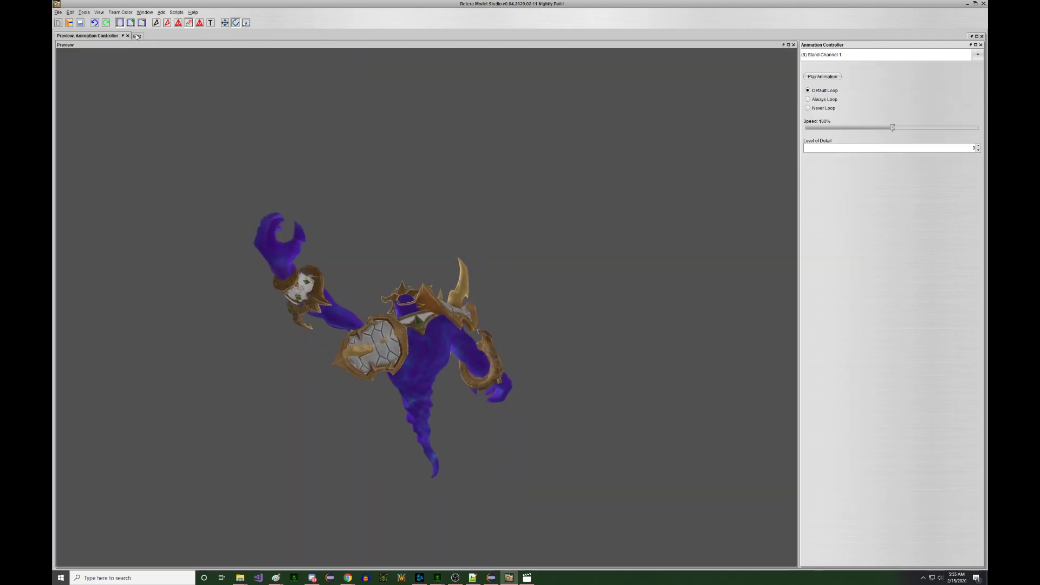
left_click(137, 36)
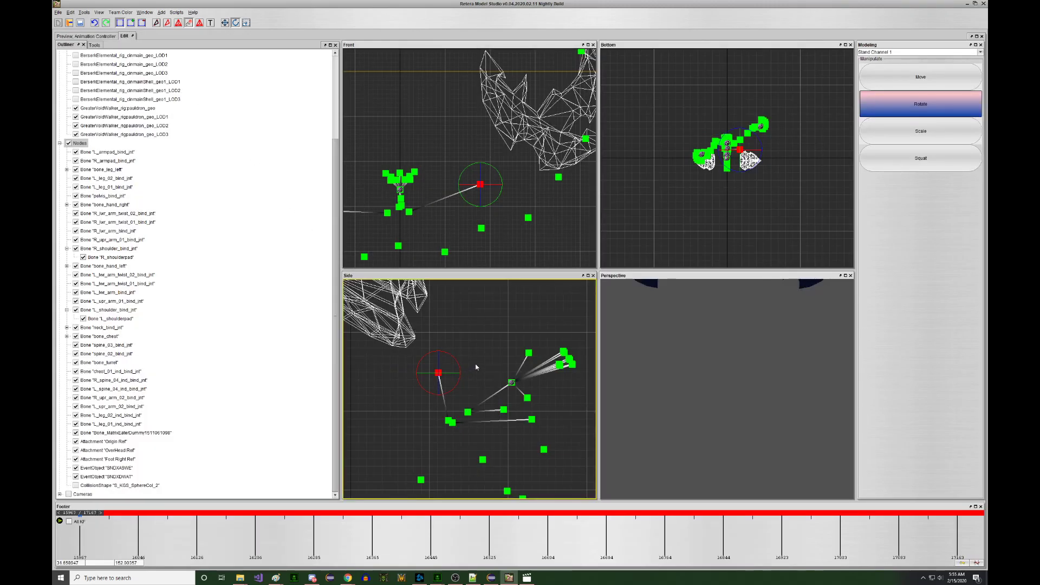
scroll(476, 365, "down", 3)
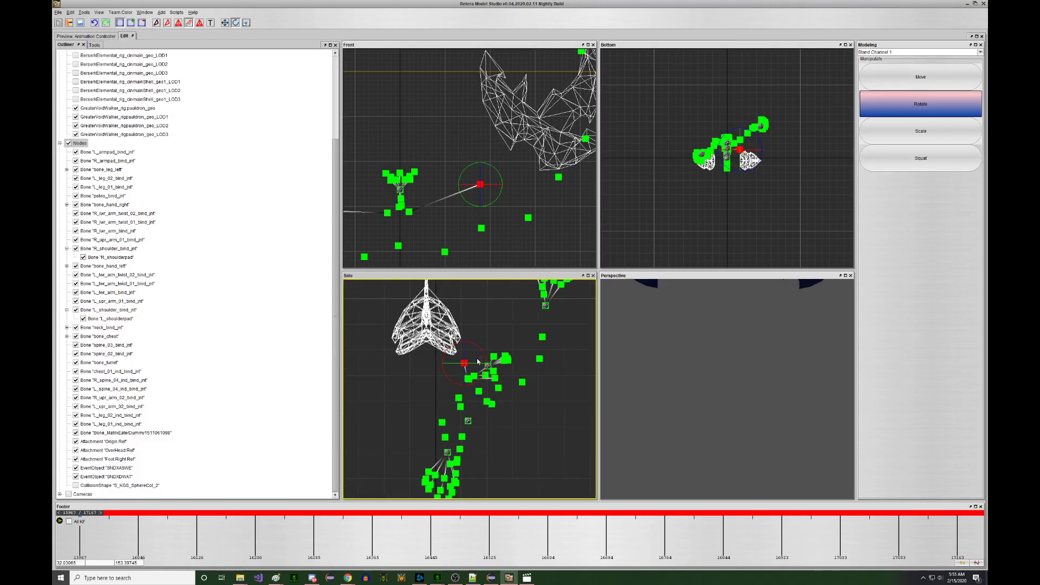
scroll(534, 202, "down", 4)
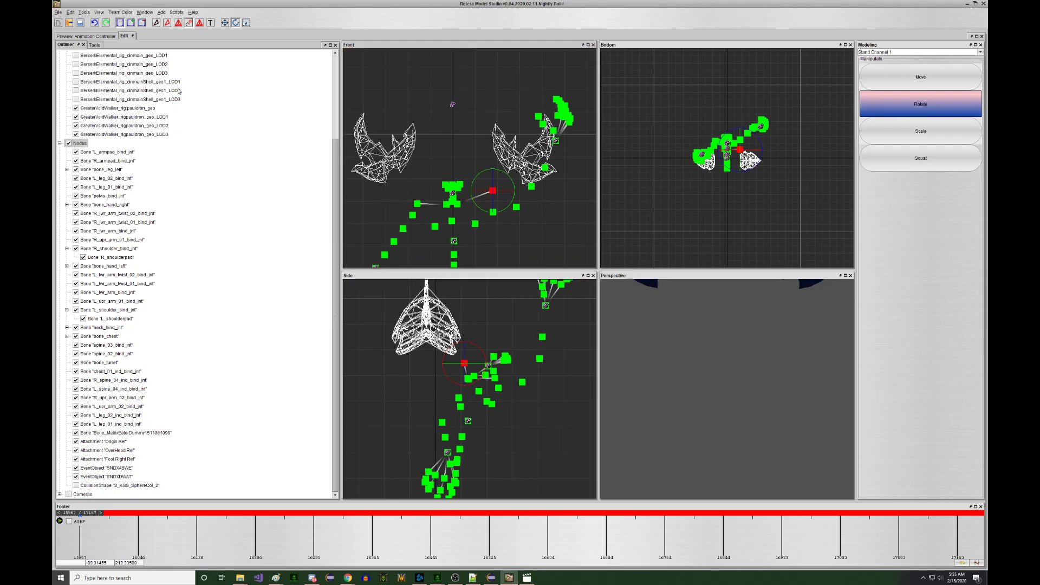
left_click(86, 36)
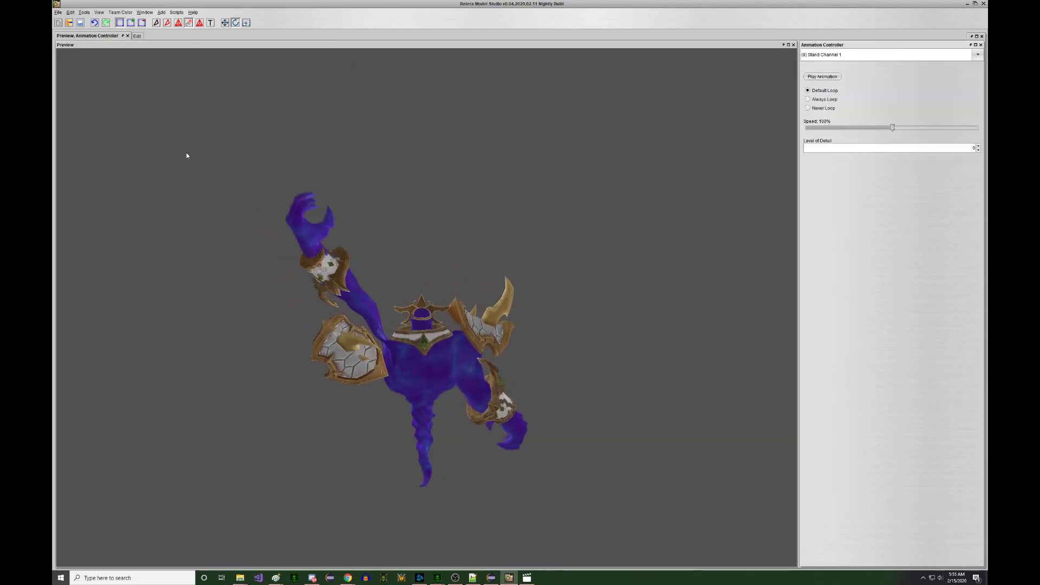
left_click(137, 37)
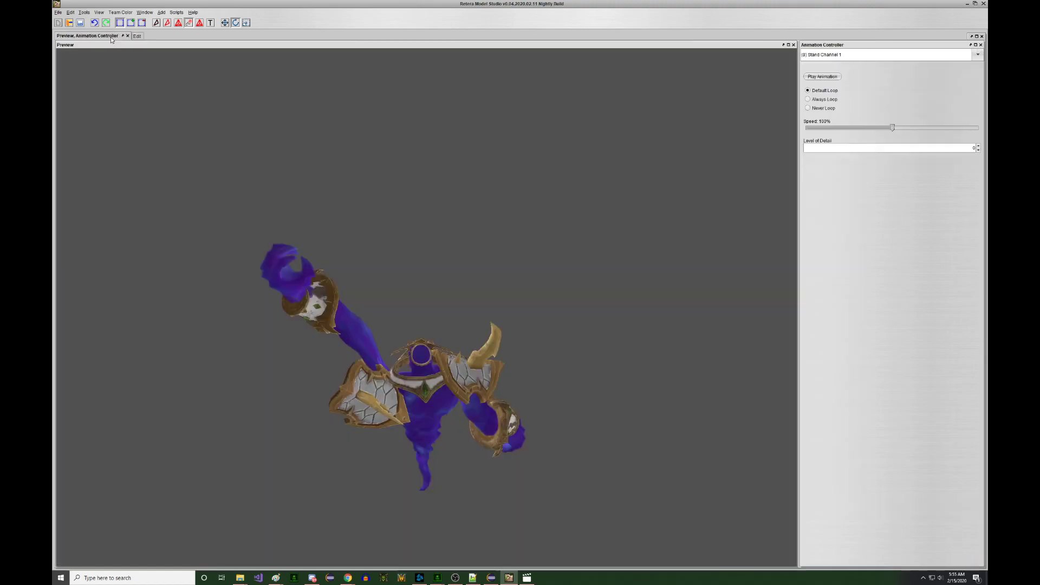
left_click(86, 35)
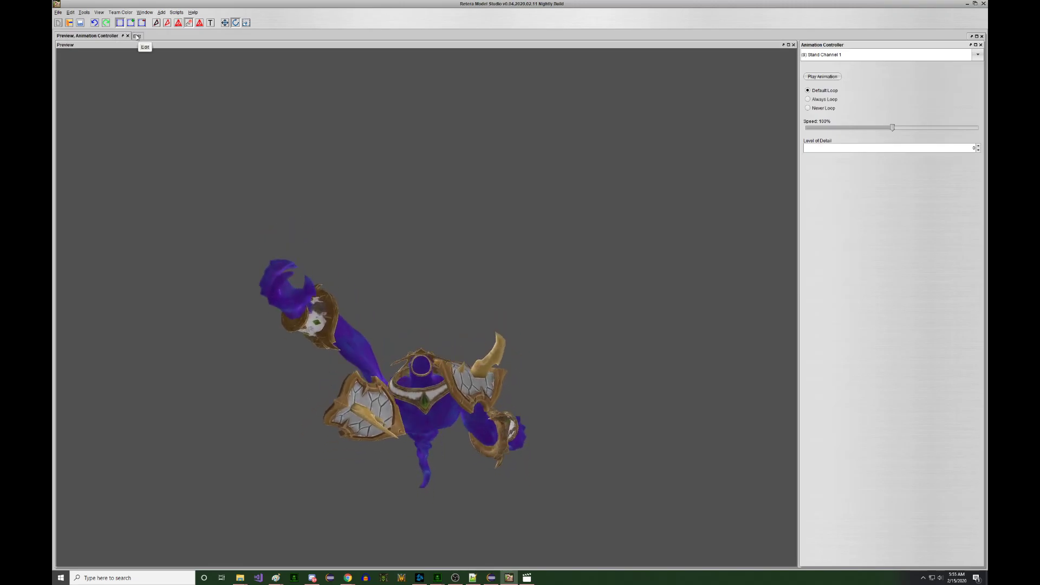
left_click(137, 36)
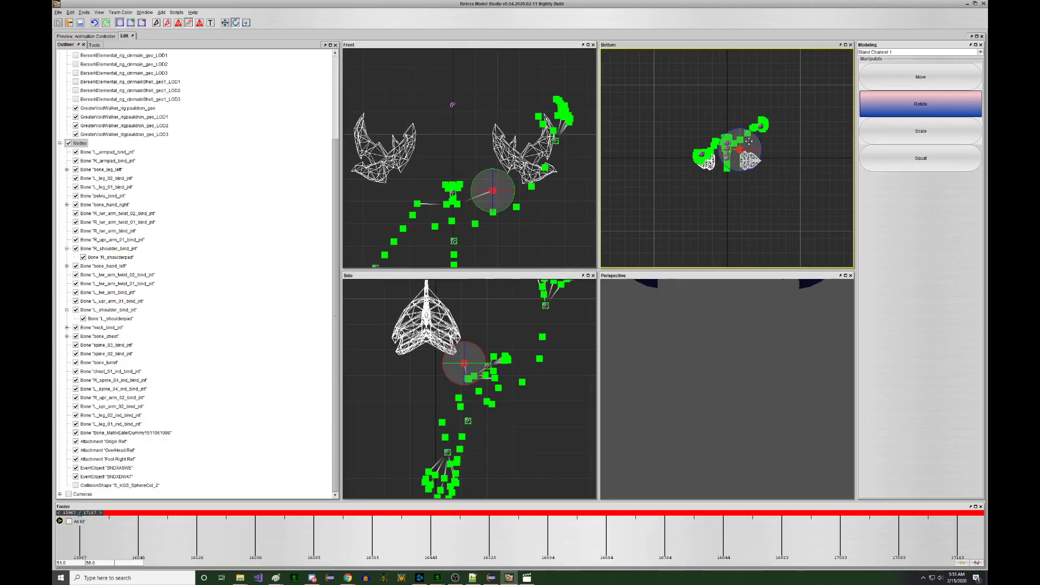
left_click(92, 37)
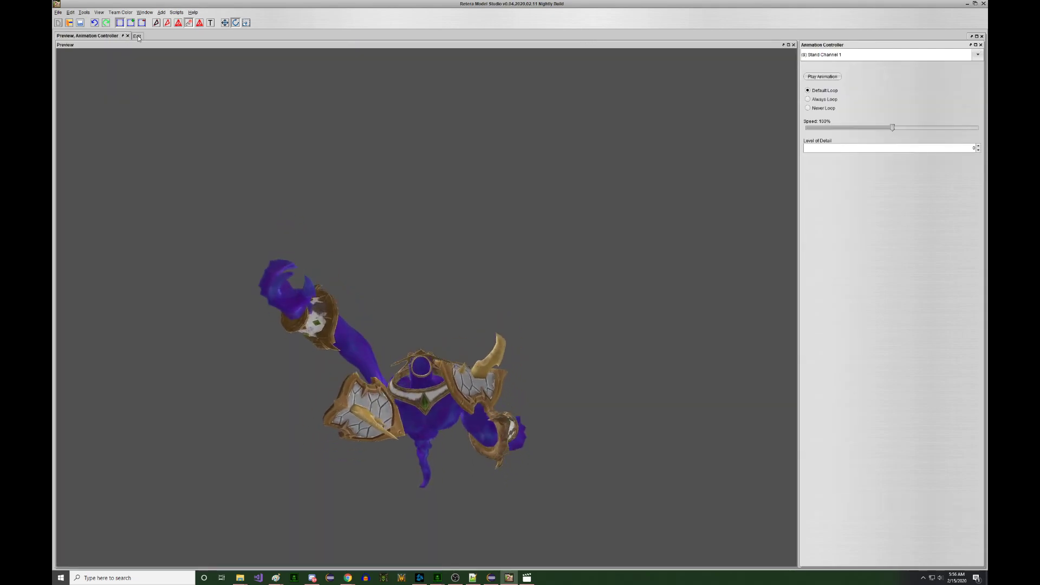
left_click(138, 36)
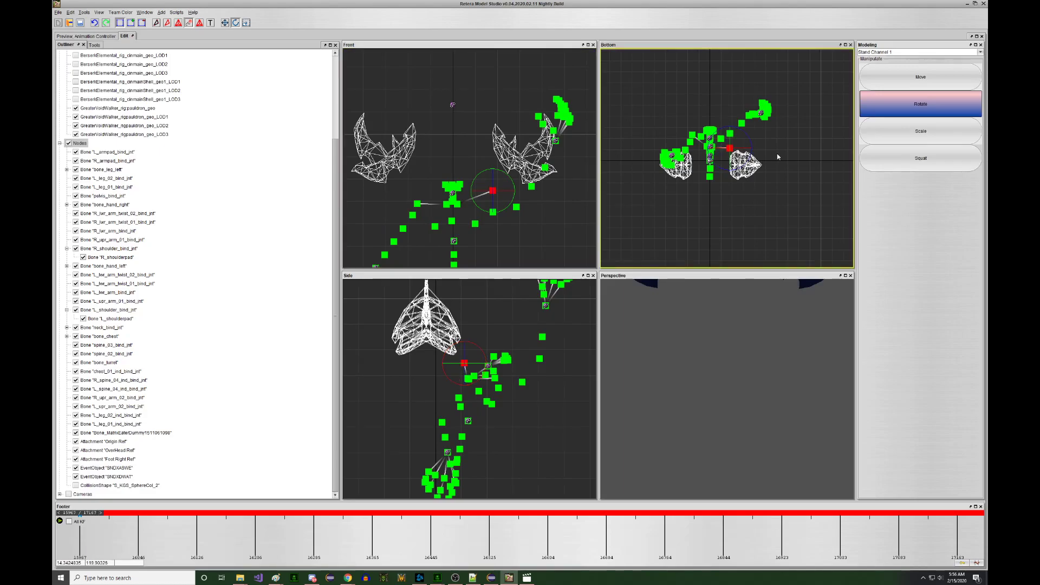
left_click(87, 36)
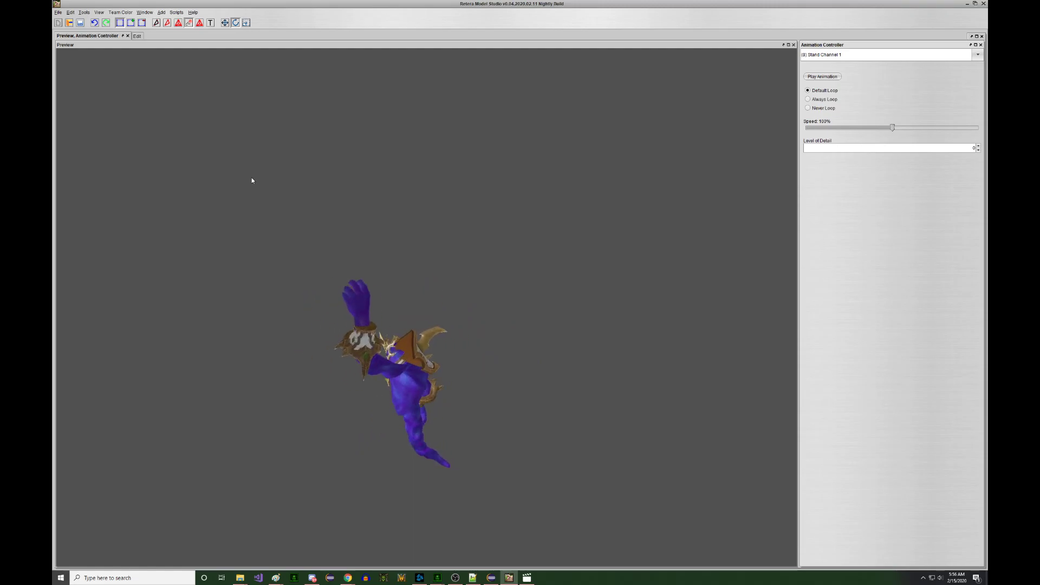
left_click(137, 36)
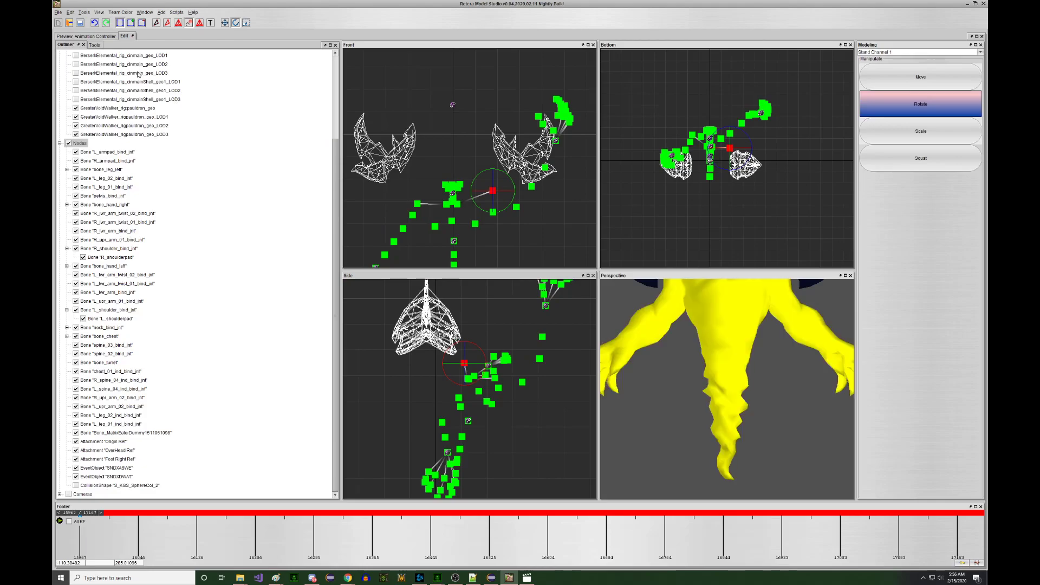
- Compare the model repeatedly between the animated preview and the editing viewports
left_click(87, 36)
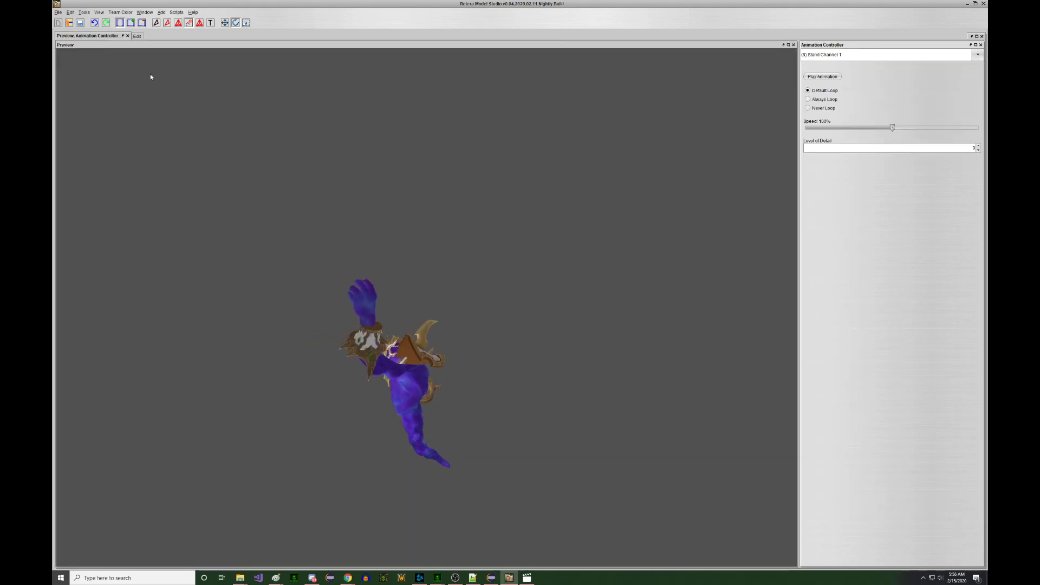
left_click(137, 36)
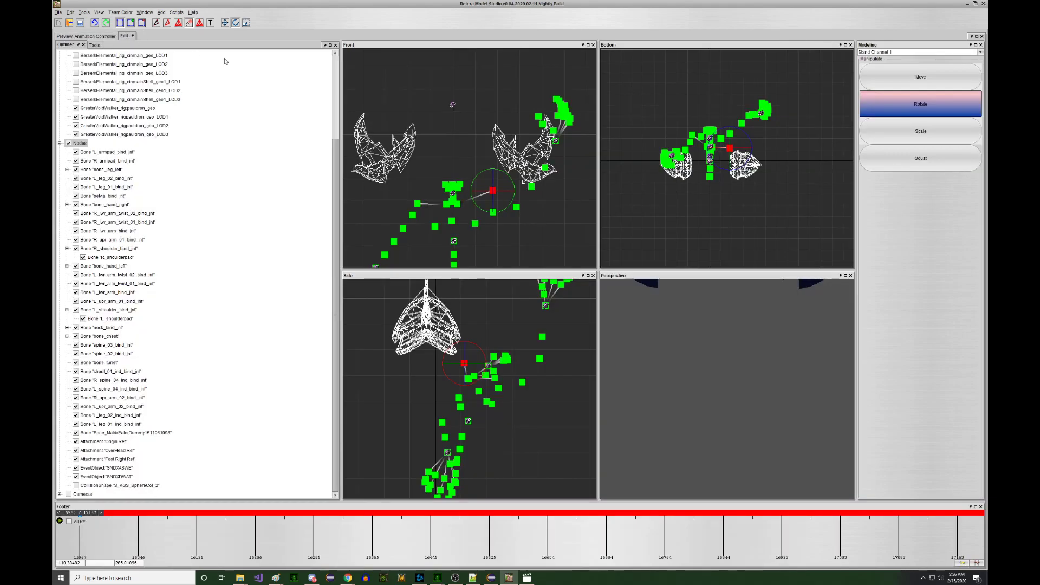
left_click(101, 36)
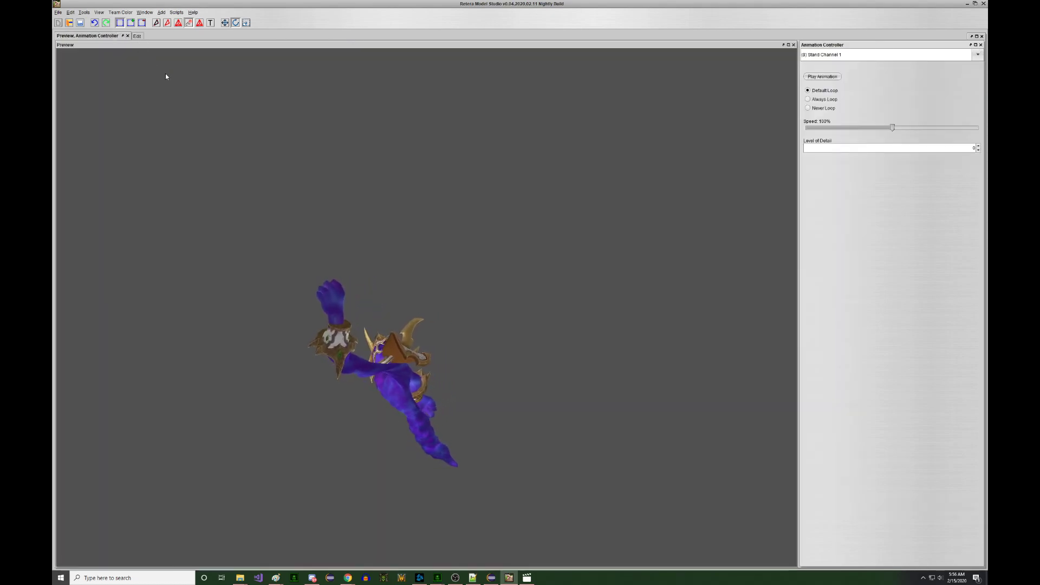
left_click(138, 37)
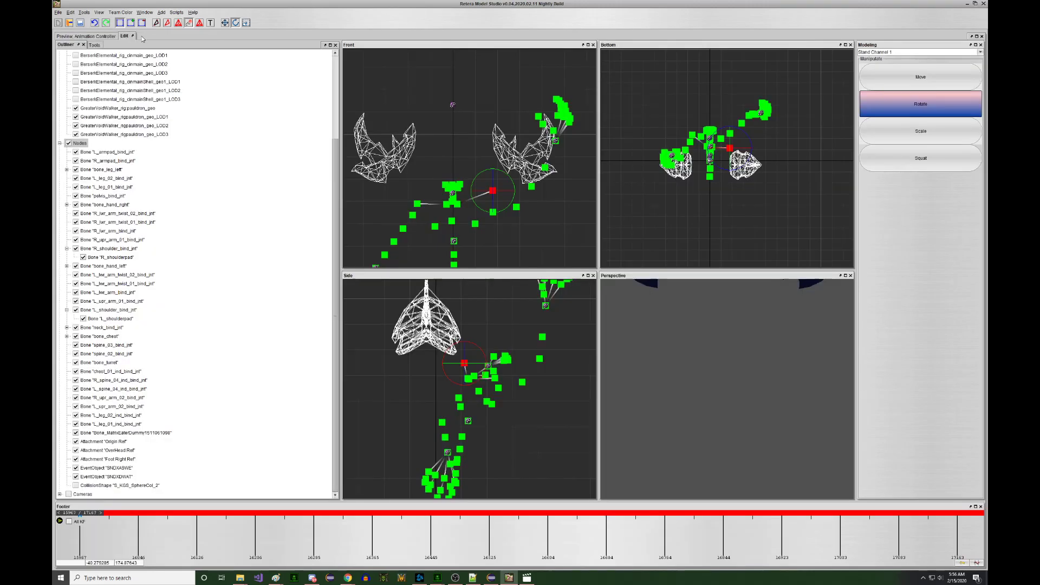
left_click(95, 36)
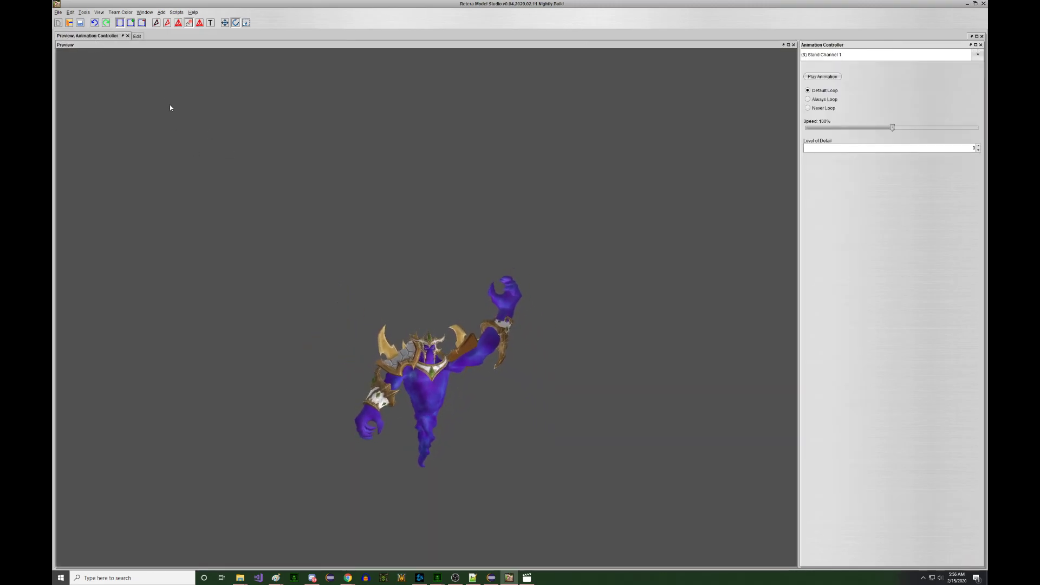
left_click(135, 36)
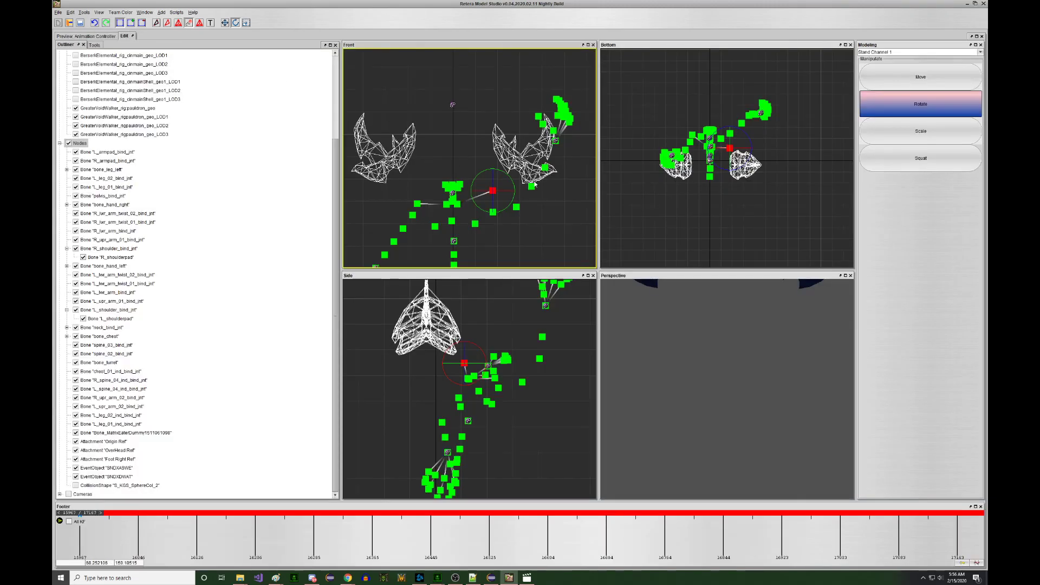
left_click(96, 37)
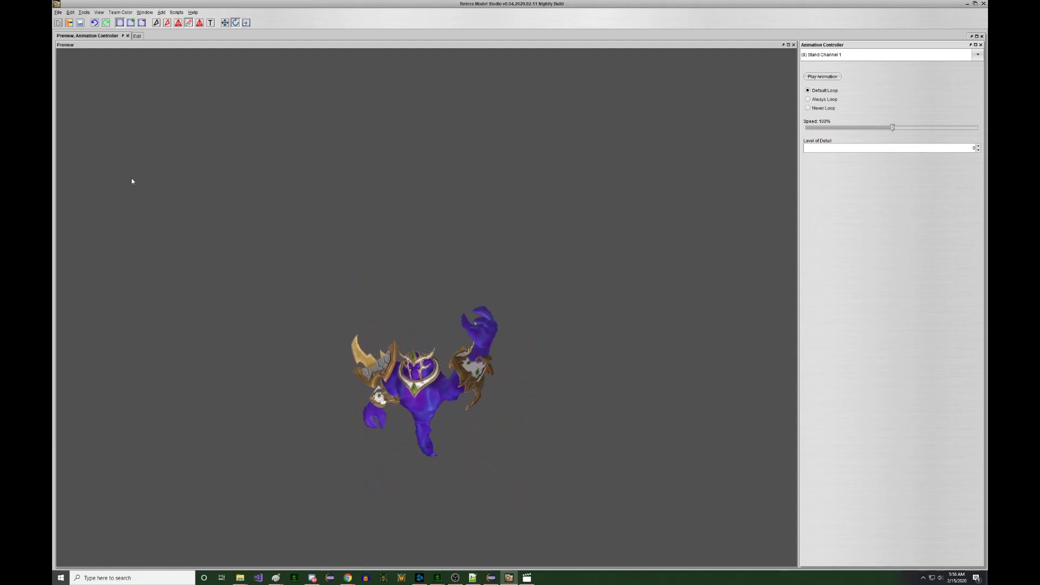
scroll(217, 179, "up", 6)
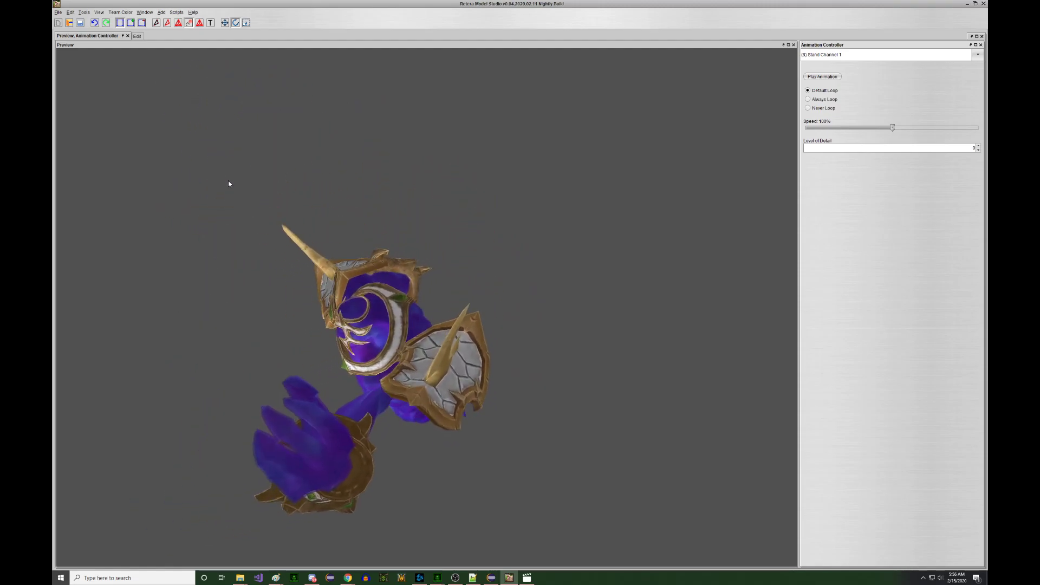
left_click(137, 36)
- Switch to Move mode, orbit the preview, and bring up the Add > Particle list
key("w")
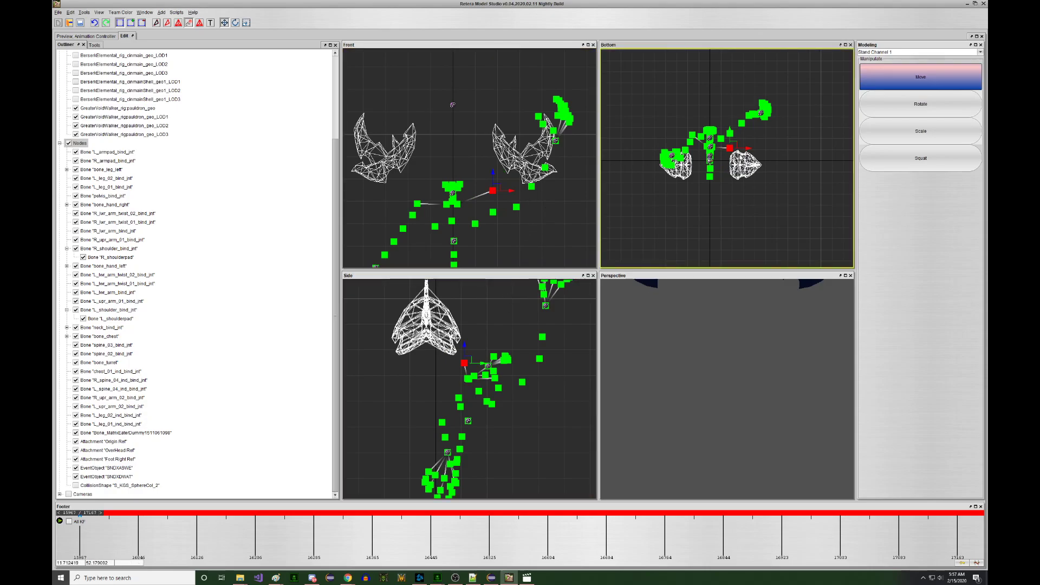
left_click(105, 36)
left_click_drag(274, 155, 182, 157)
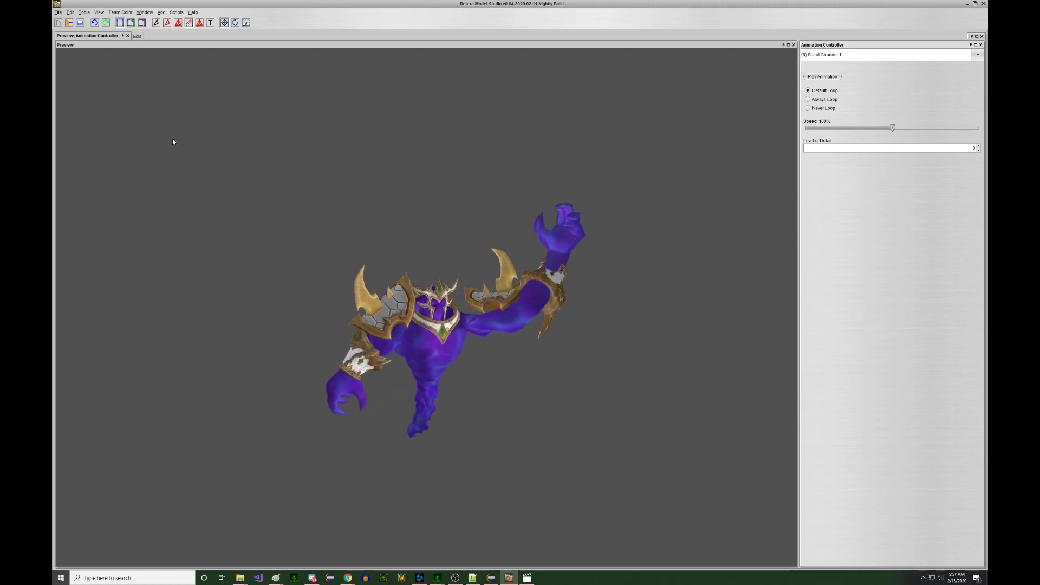
left_click(162, 12)
mouse_move(169, 20)
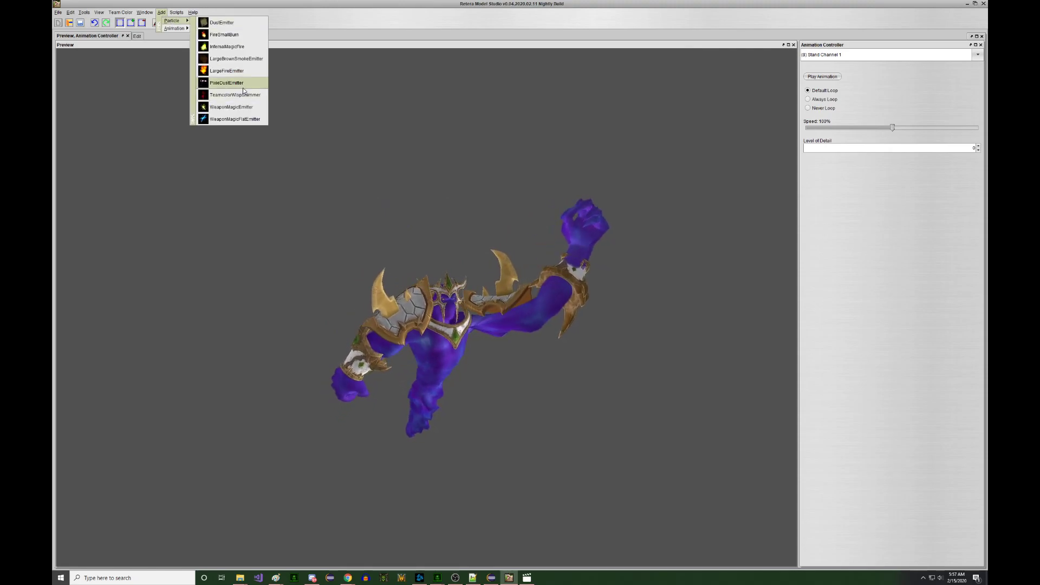
- Add a WeaponMagicFlatEmitter with purple, magenta and purple as its three colours
left_click(234, 119)
left_click(512, 313)
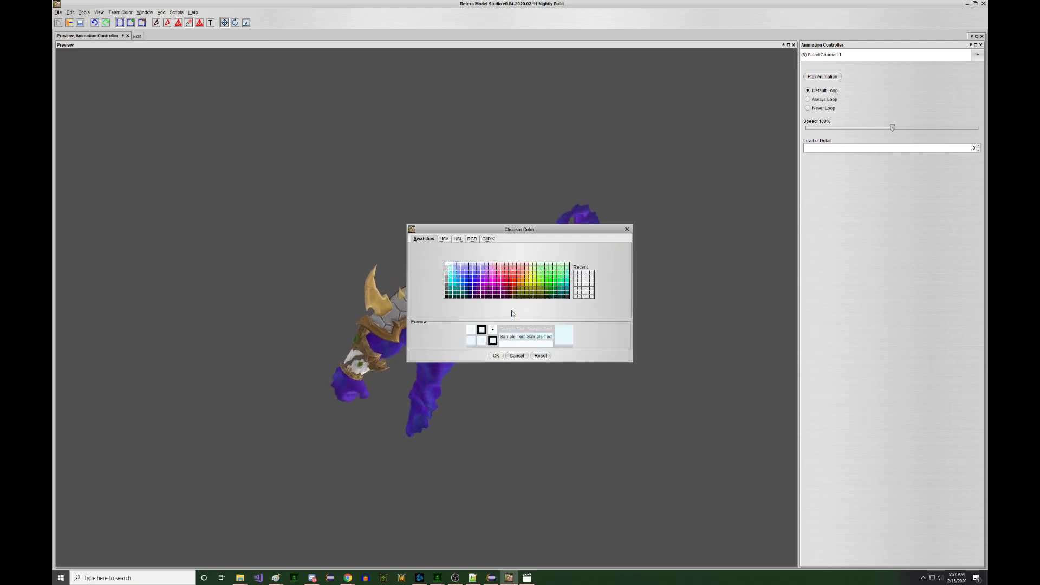
left_click(483, 282)
left_click(495, 355)
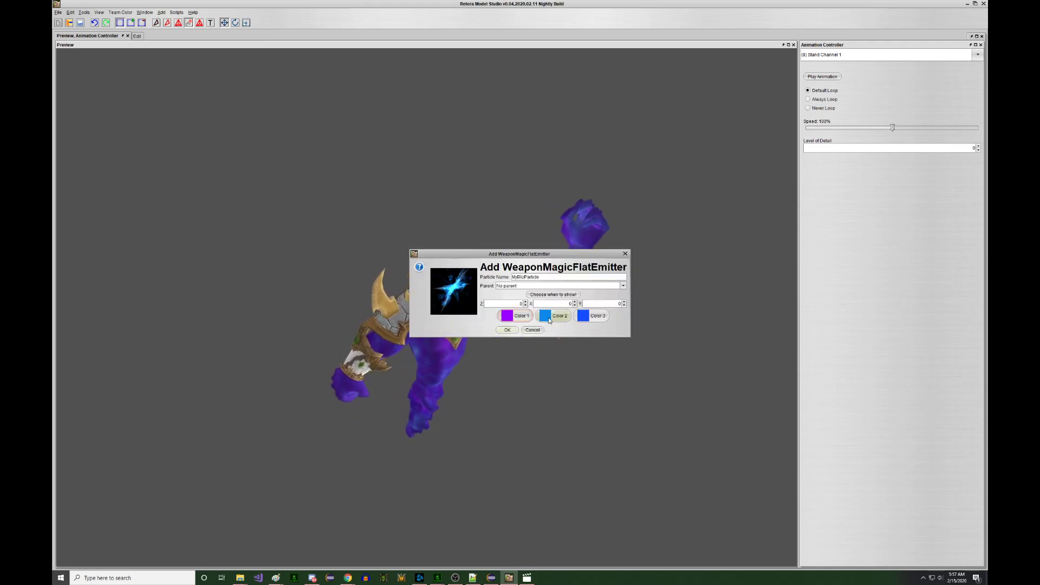
left_click(548, 313)
left_click(490, 287)
left_click(495, 355)
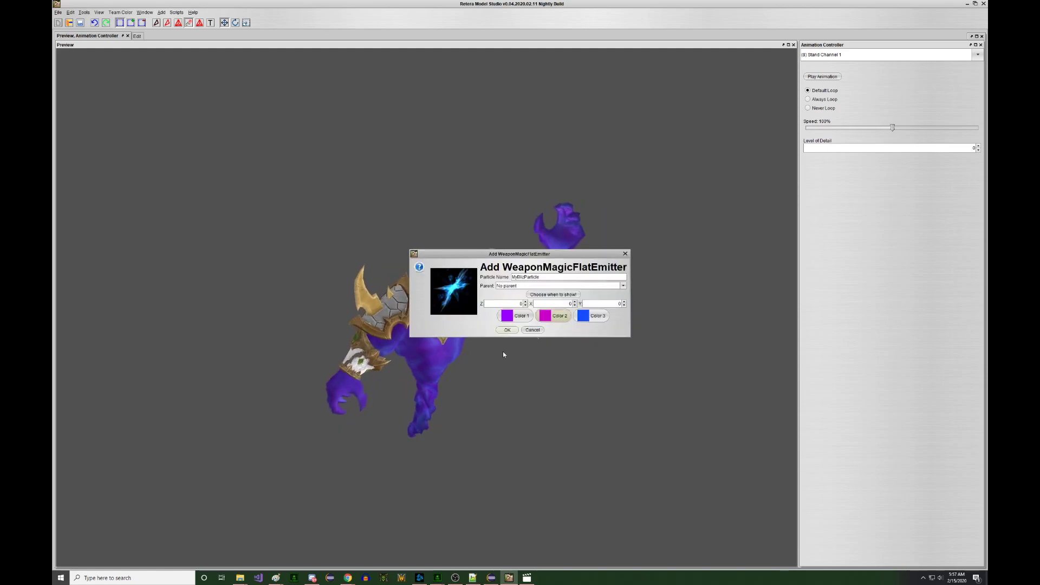
left_click(582, 313)
left_click(483, 281)
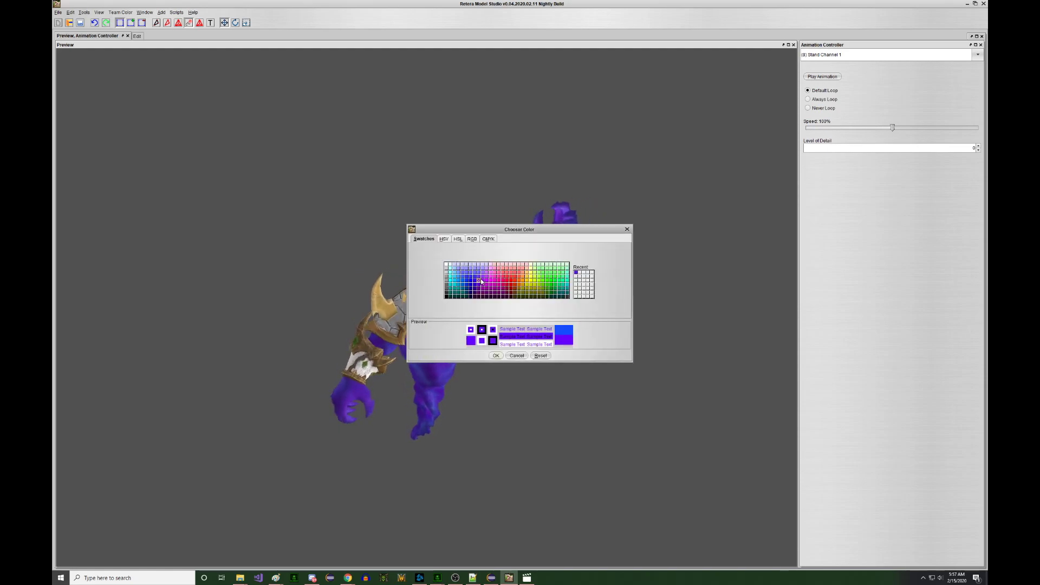
left_click(494, 355)
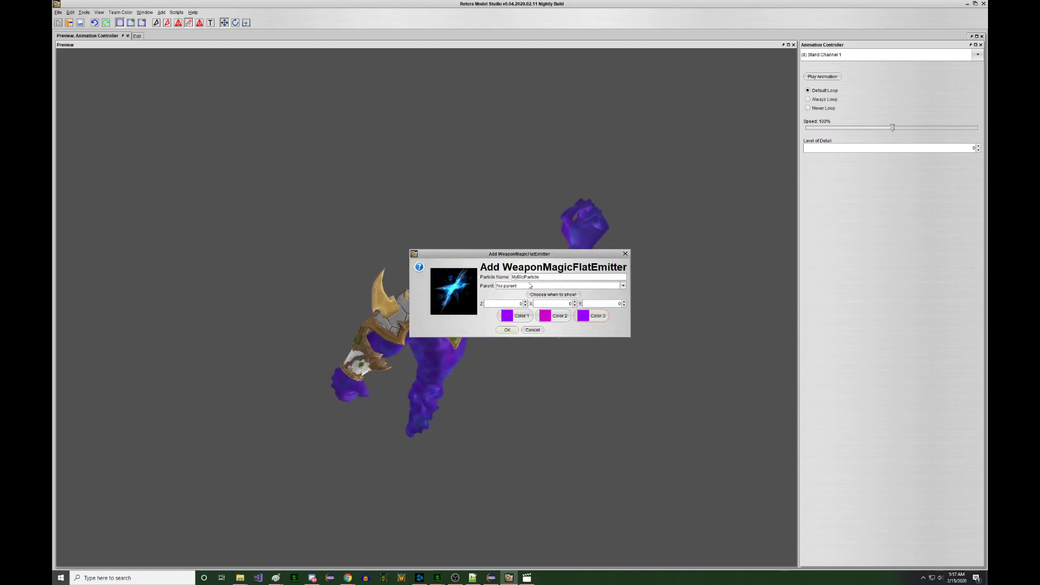
- Name the emitter StandChannelMagic and attach it to bone_hand_left
double_click(514, 276)
type("StandChannelMagic")
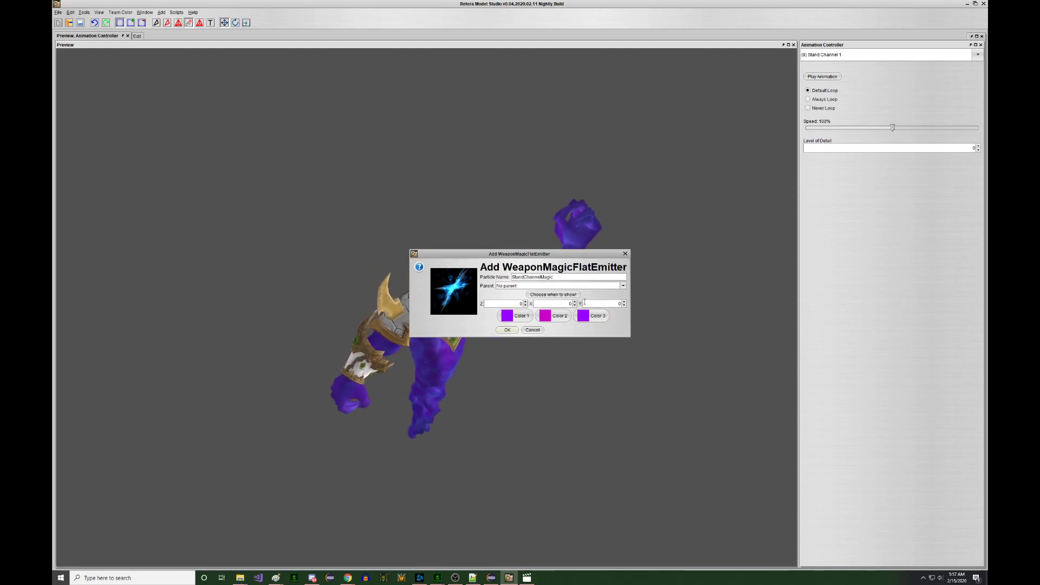
left_click(557, 285)
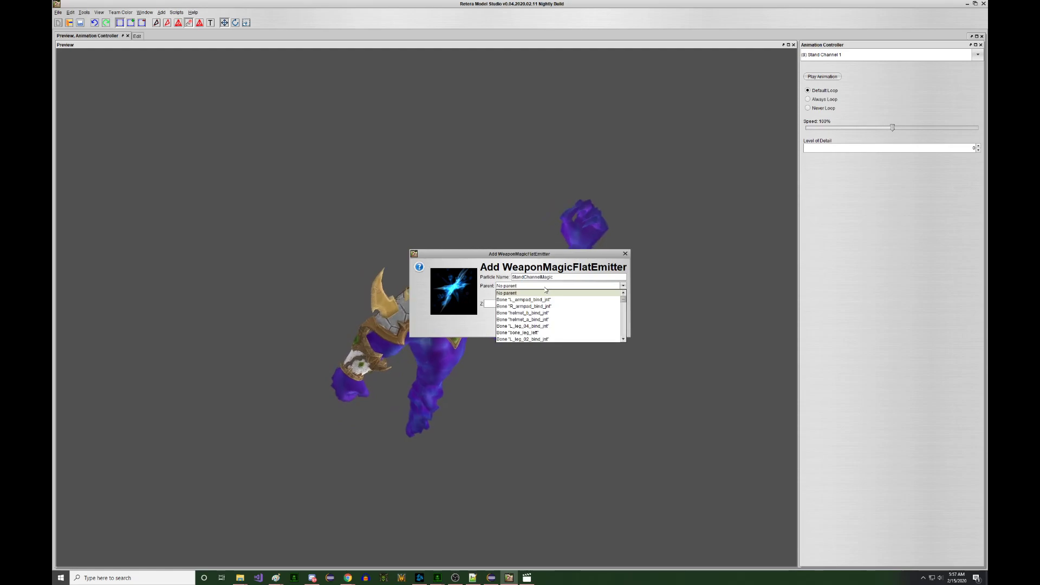
scroll(557, 302, "down", 3)
scroll(560, 303, "down", 4)
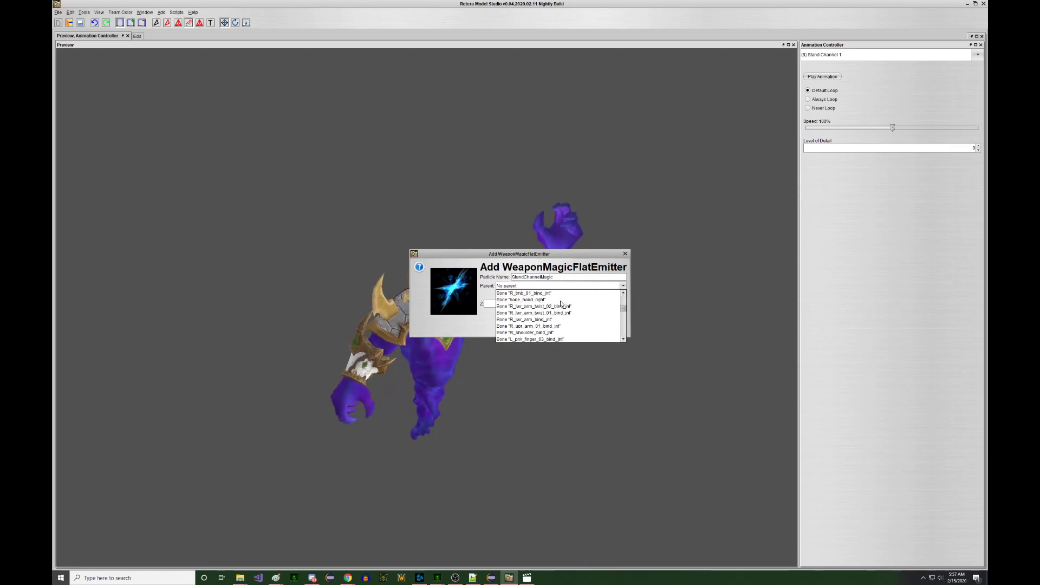
scroll(566, 305, "down", 2)
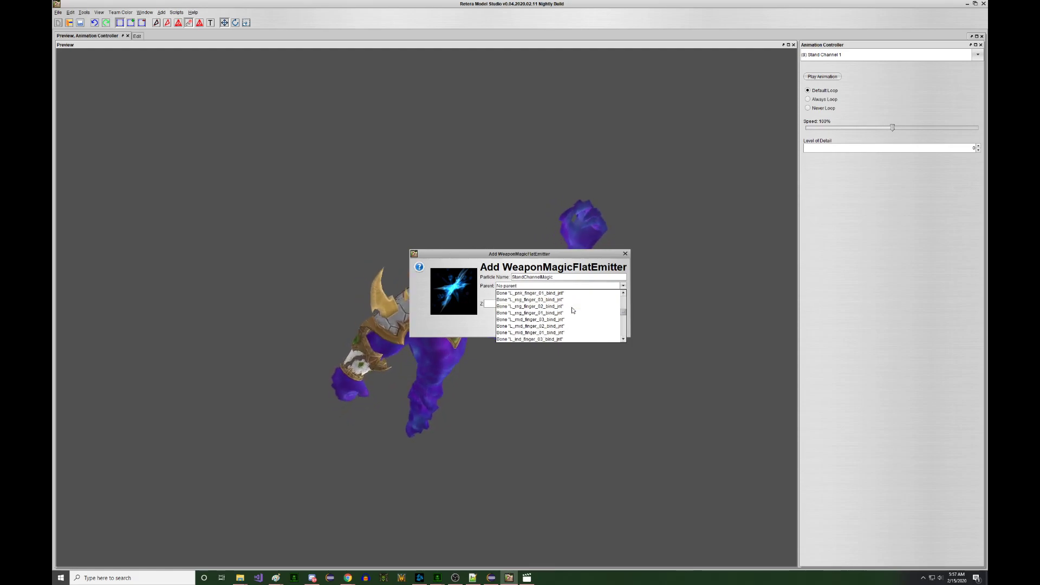
scroll(571, 302, "down", 2)
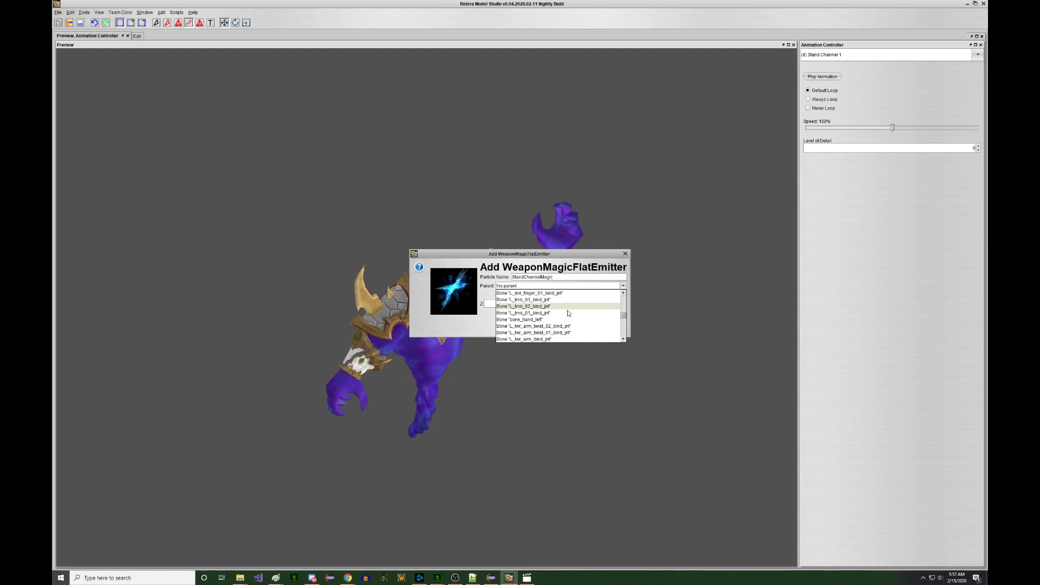
left_click(554, 320)
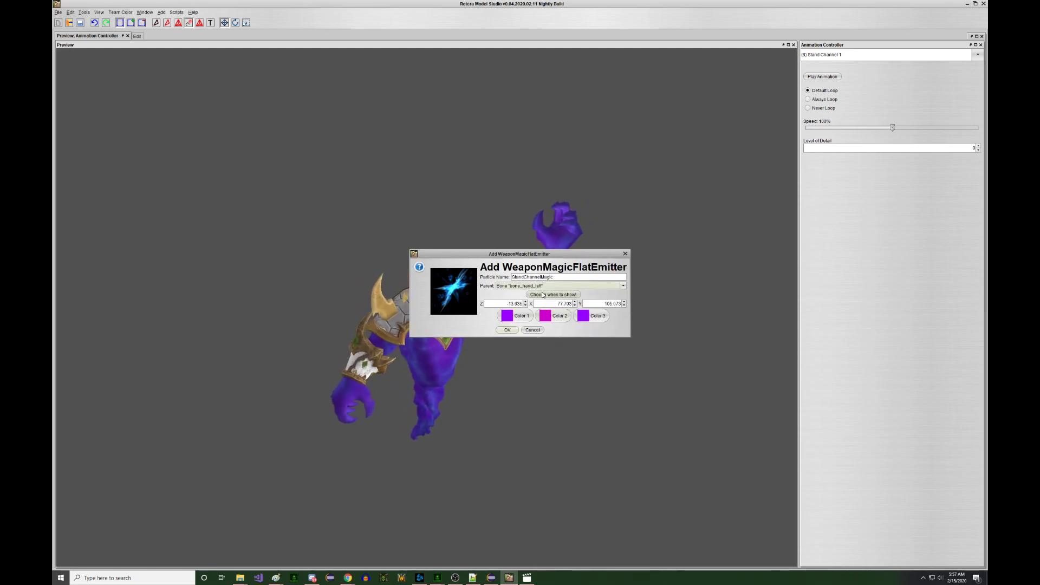
- Uncheck every animation except Stand Channel 1 for the emitter and finish adding it
left_click(553, 294)
left_click(514, 312)
left_click(517, 304)
left_click(514, 294)
left_click(517, 285)
left_click(516, 277)
left_click(516, 268)
left_click(516, 259)
left_click(516, 251)
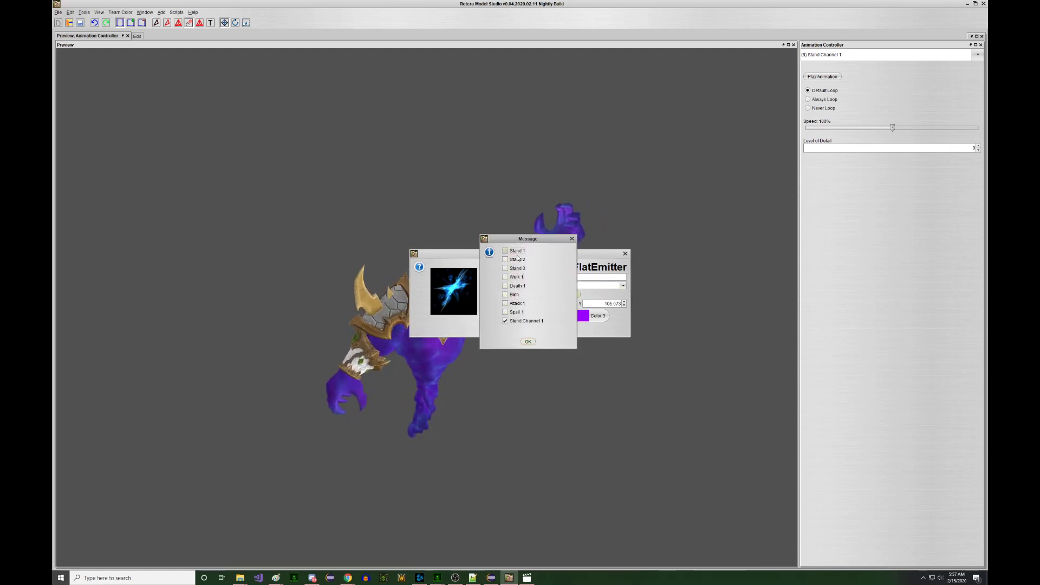
left_click(528, 342)
left_click(512, 330)
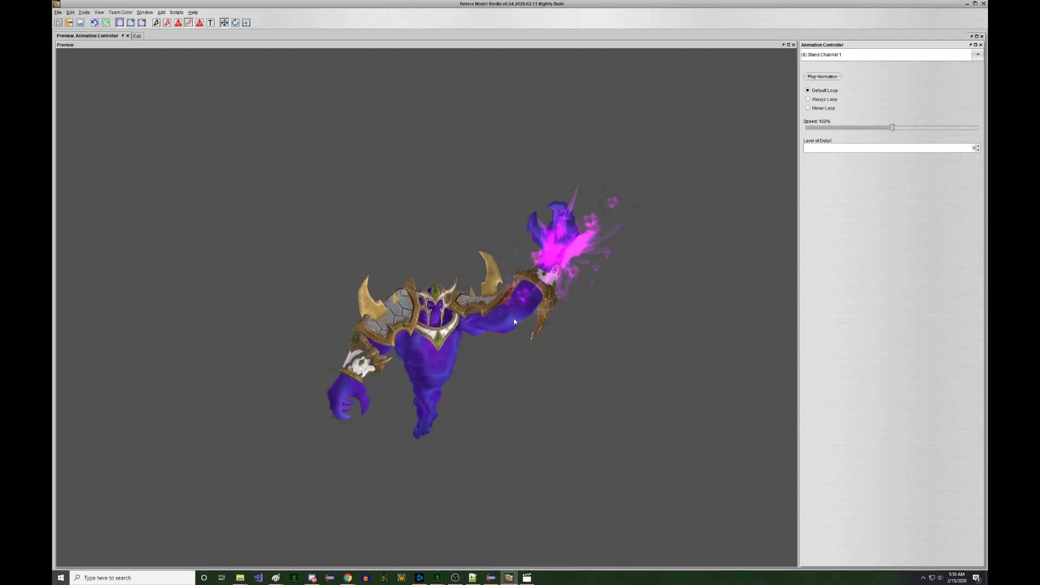
left_click_drag(512, 320, 458, 321)
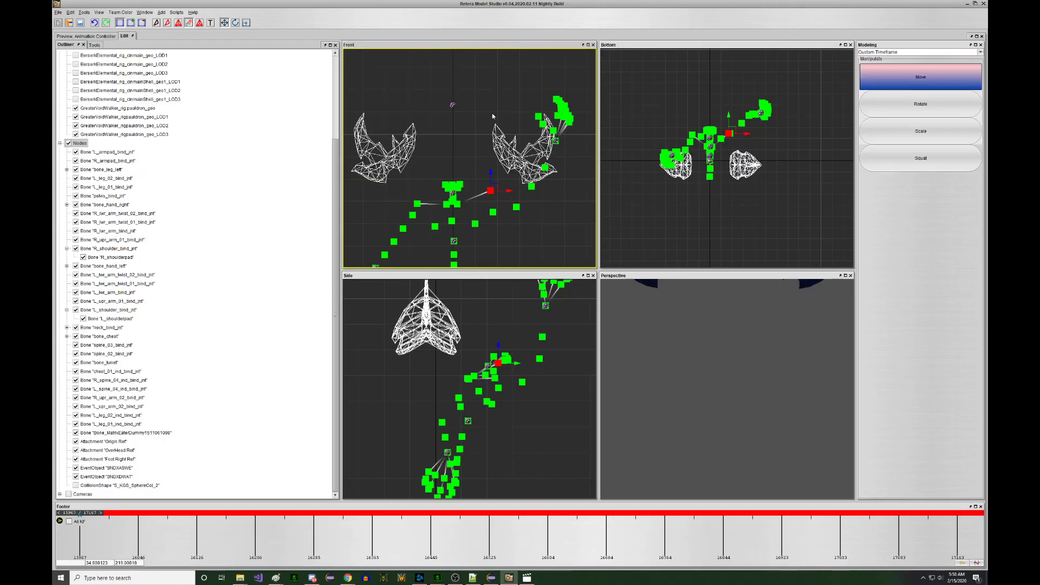
- In the outliner, hide the bones and show and select the StandChannelMagic emitter
scroll(555, 141, "up", 2)
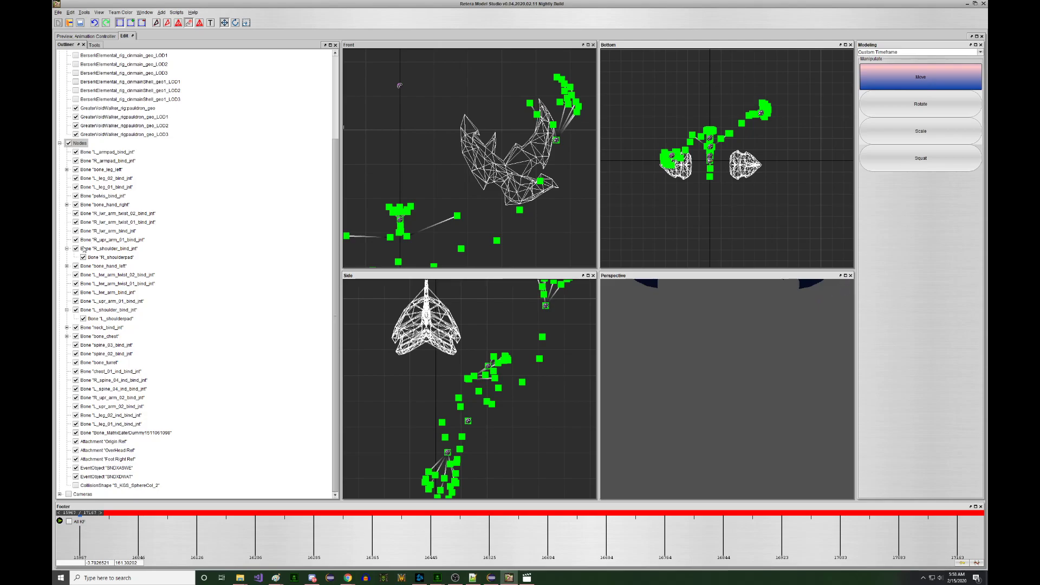
left_click(67, 266)
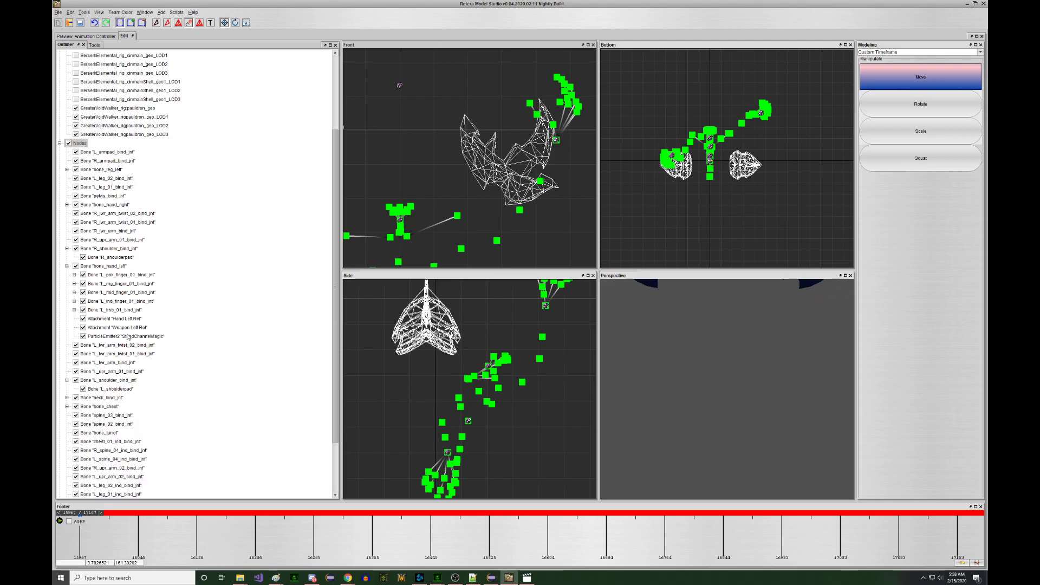
left_click_drag(110, 313, 113, 338)
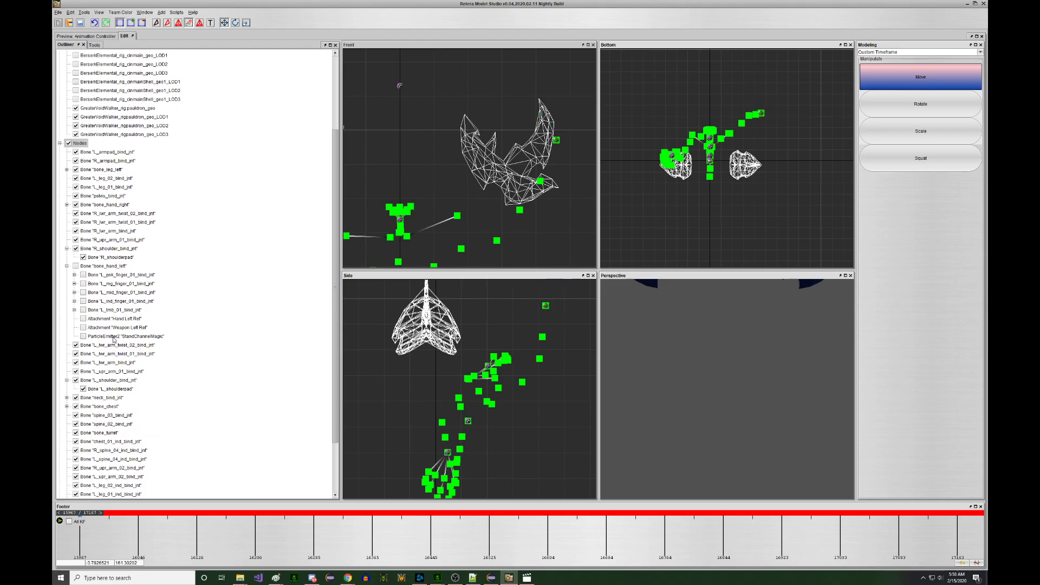
scroll(569, 145, "up", 3)
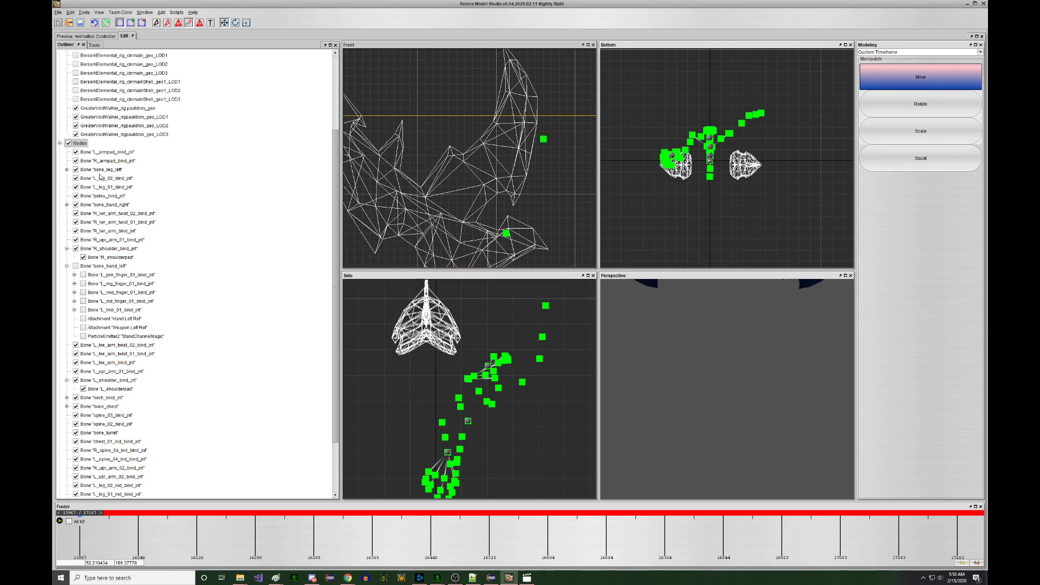
left_click(85, 144)
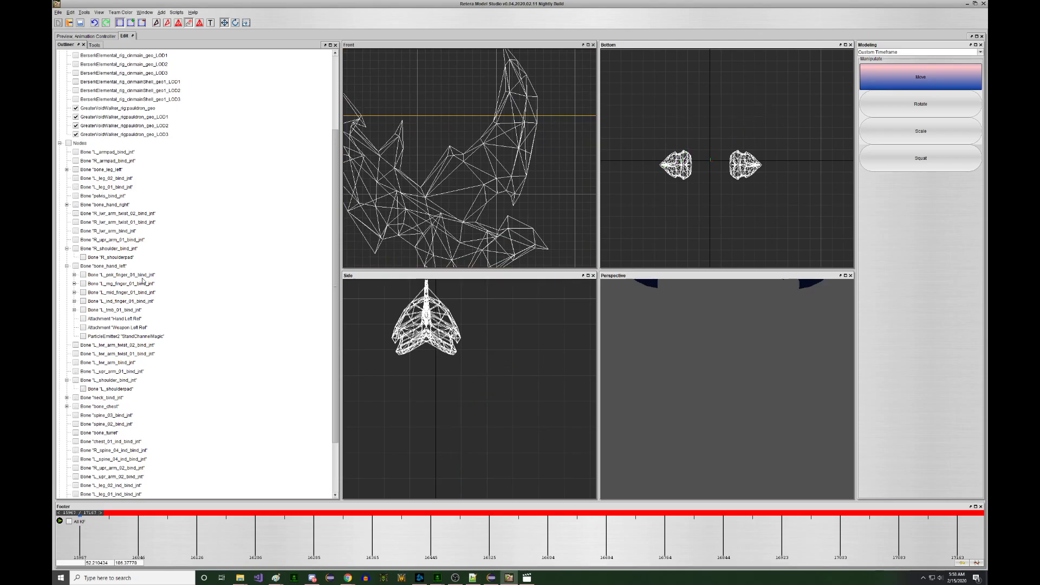
left_click(133, 338)
left_click(542, 139)
- Show the ring and pinky finger bones and reframe the Front view on the emitter in mesh-edit mode
scroll(117, 161, "up", 3)
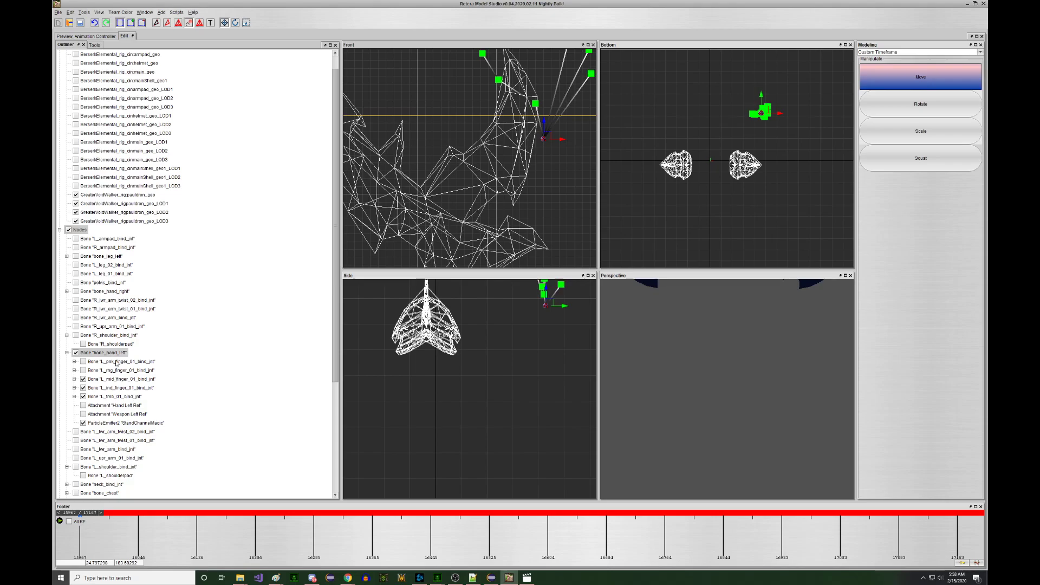
left_click(116, 372)
left_click(116, 362)
scroll(471, 205, "down", 5)
right_click_drag(532, 181, 530, 159)
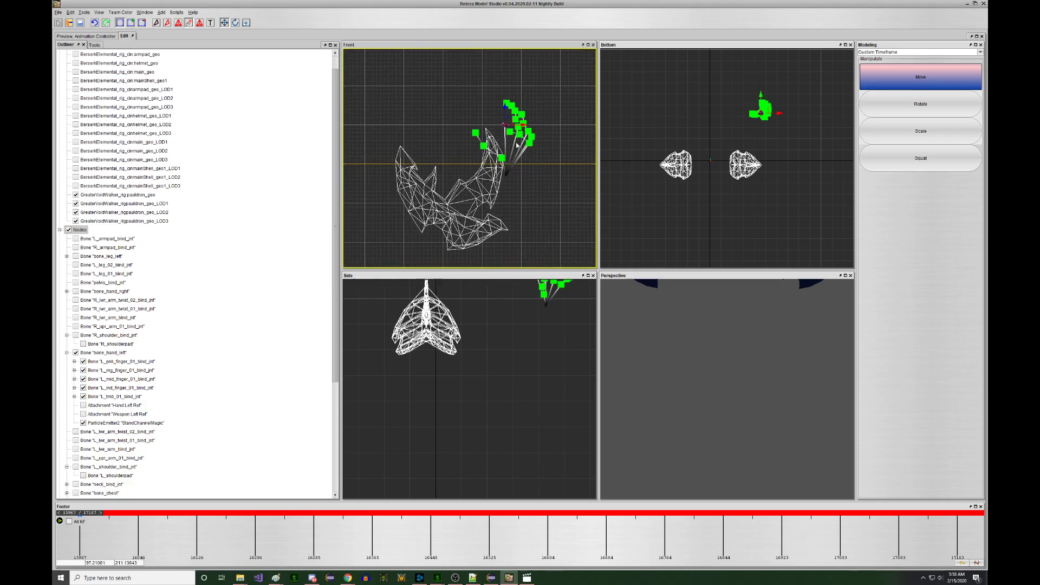
key("a")
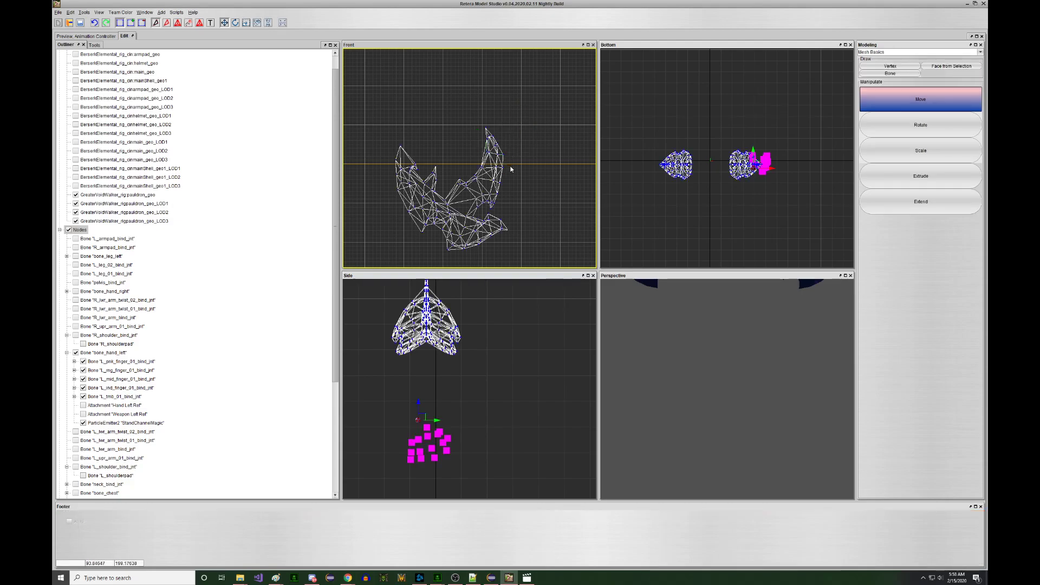
scroll(505, 185, "down", 4)
middle_click_drag(505, 185, 499, 139)
middle_click_drag(503, 238, 495, 193)
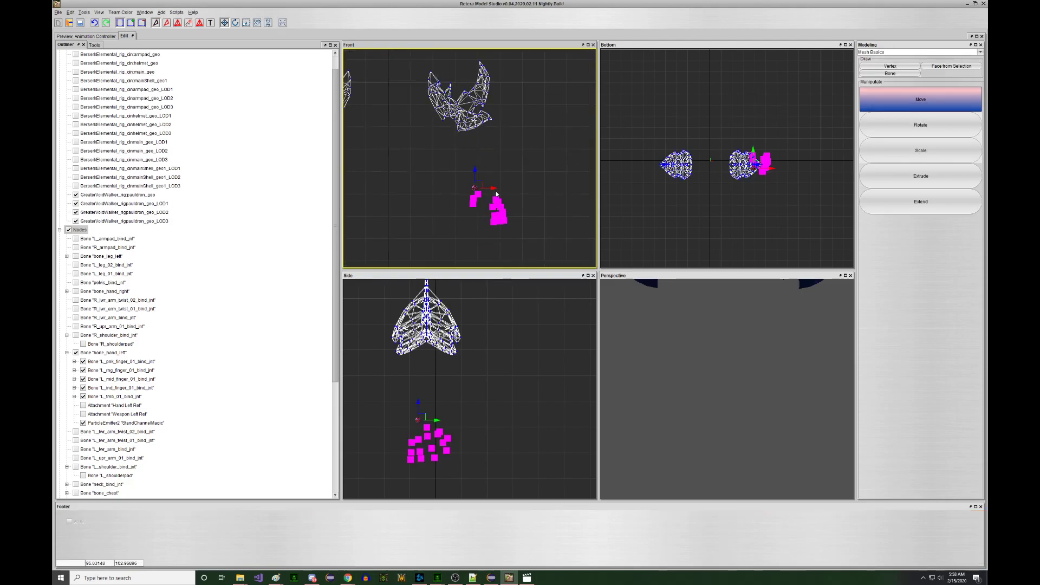
left_click(100, 37)
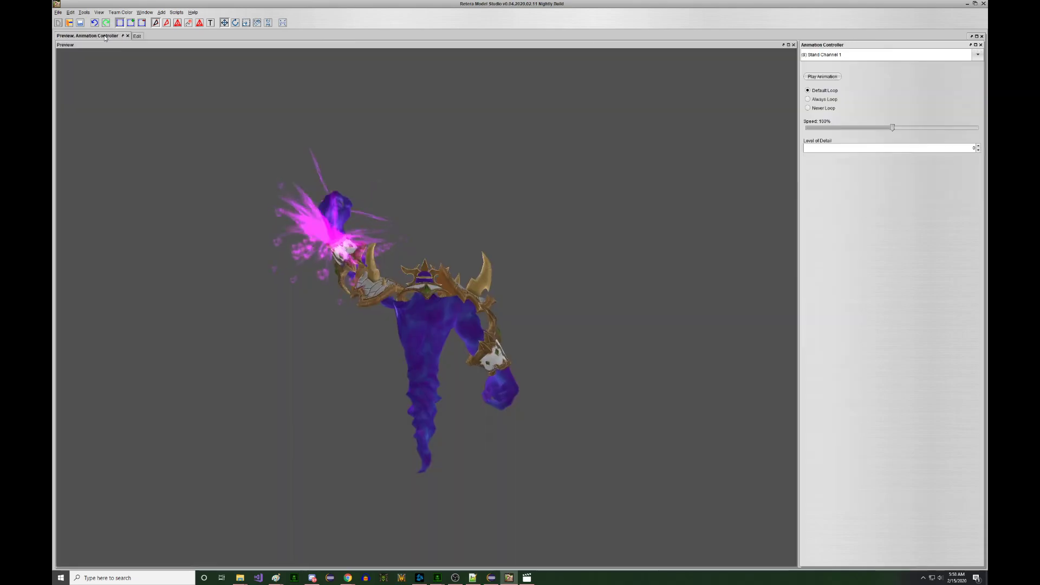
left_click_drag(409, 200, 352, 199)
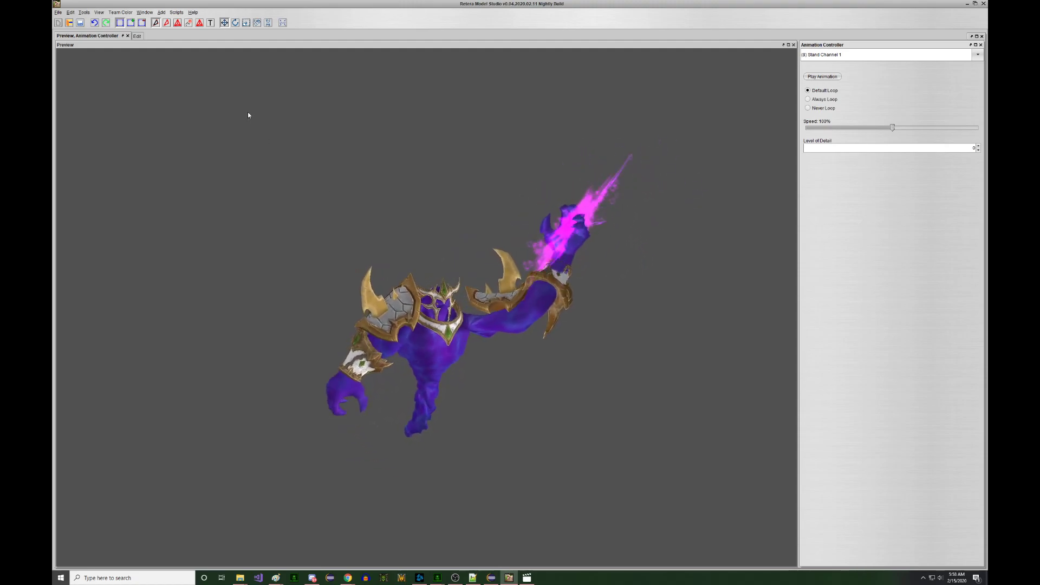
left_click(177, 13)
mouse_move(162, 13)
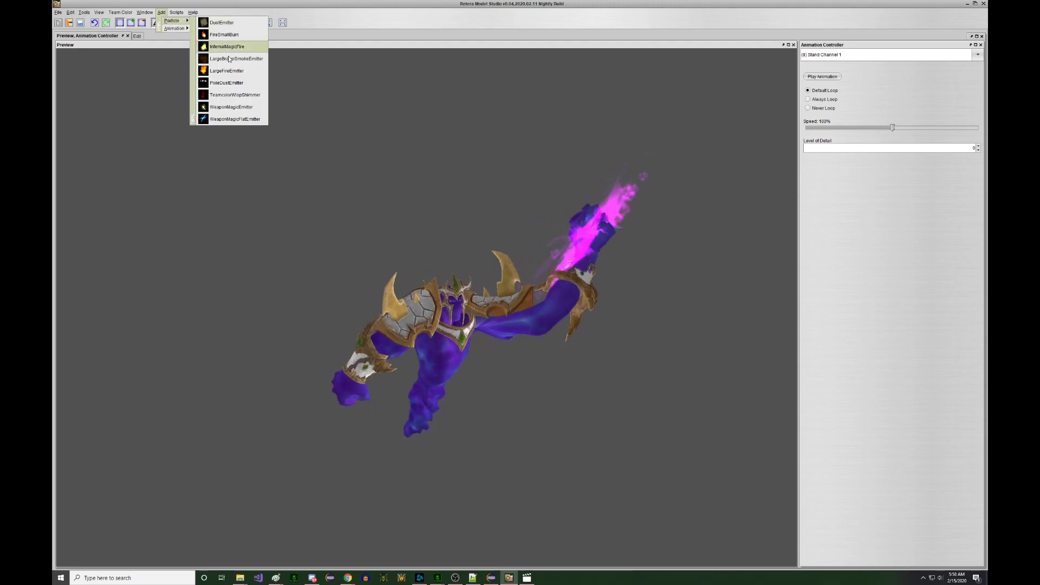
left_click(225, 80)
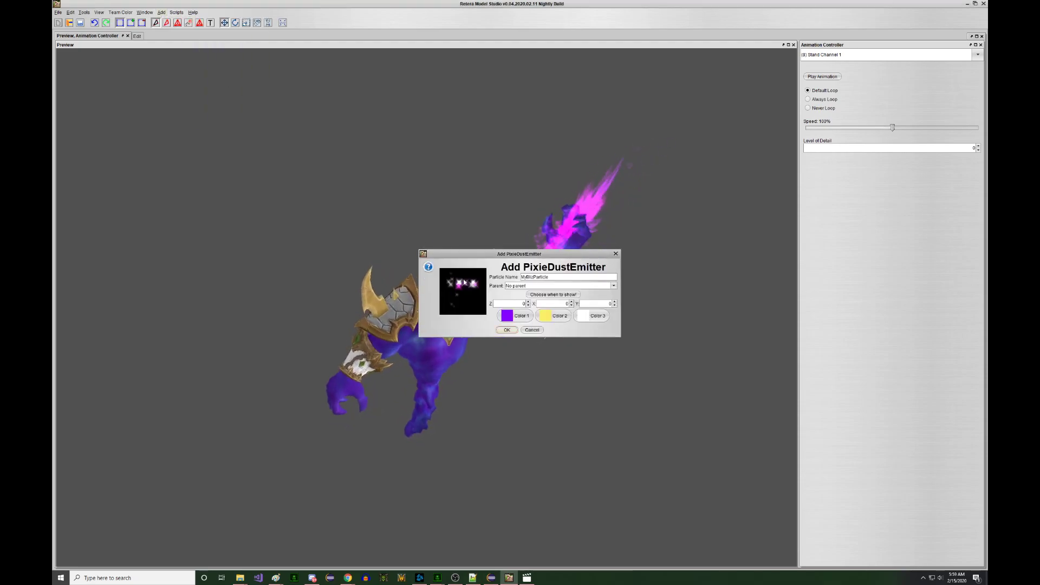
left_click(532, 330)
left_click(161, 13)
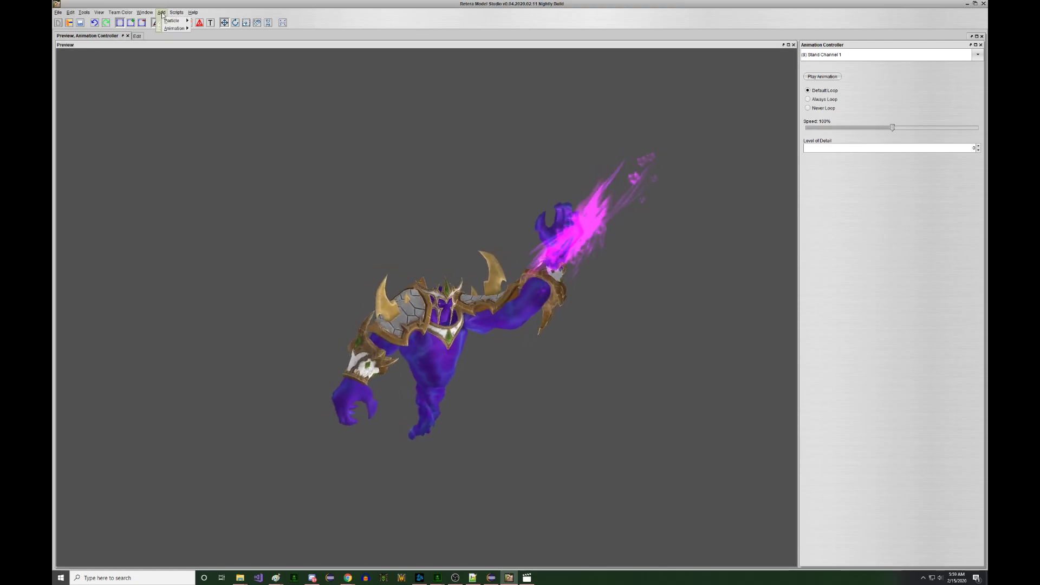
mouse_move(169, 20)
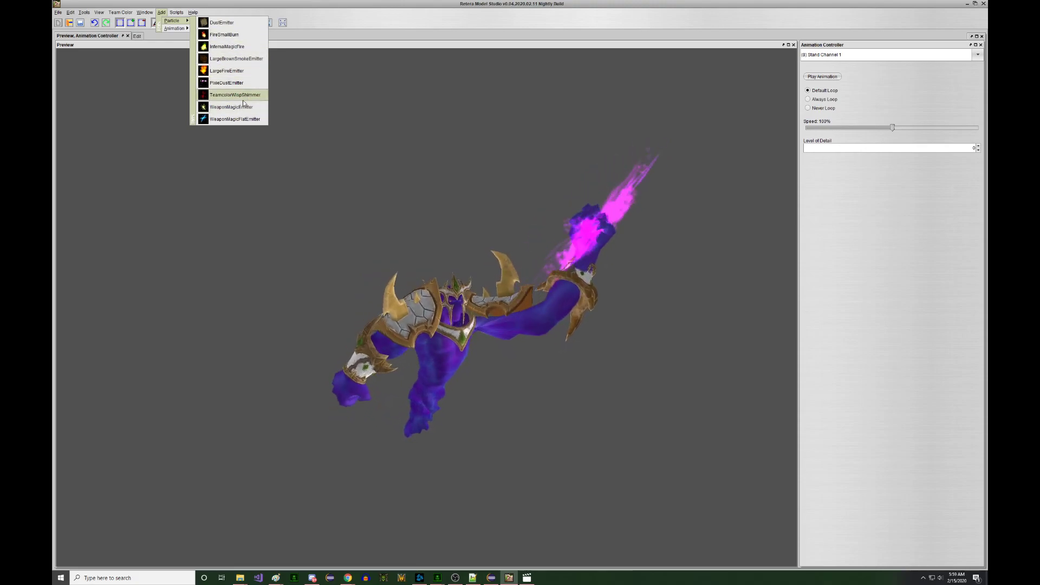
left_click(440, 222)
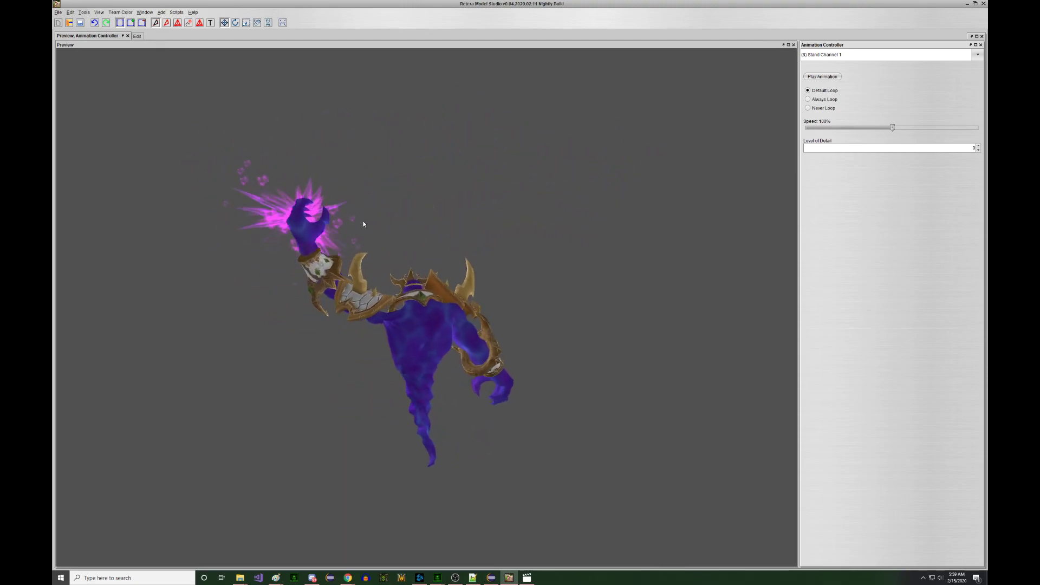
- Save the model as a text *.mdl file with Save As
left_click(58, 11)
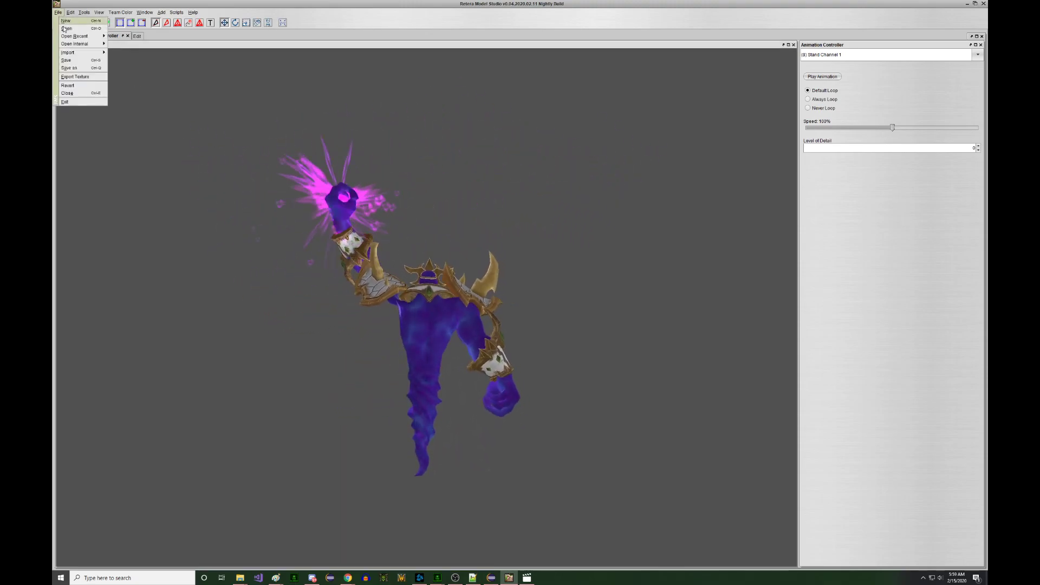
left_click(71, 66)
left_click(486, 338)
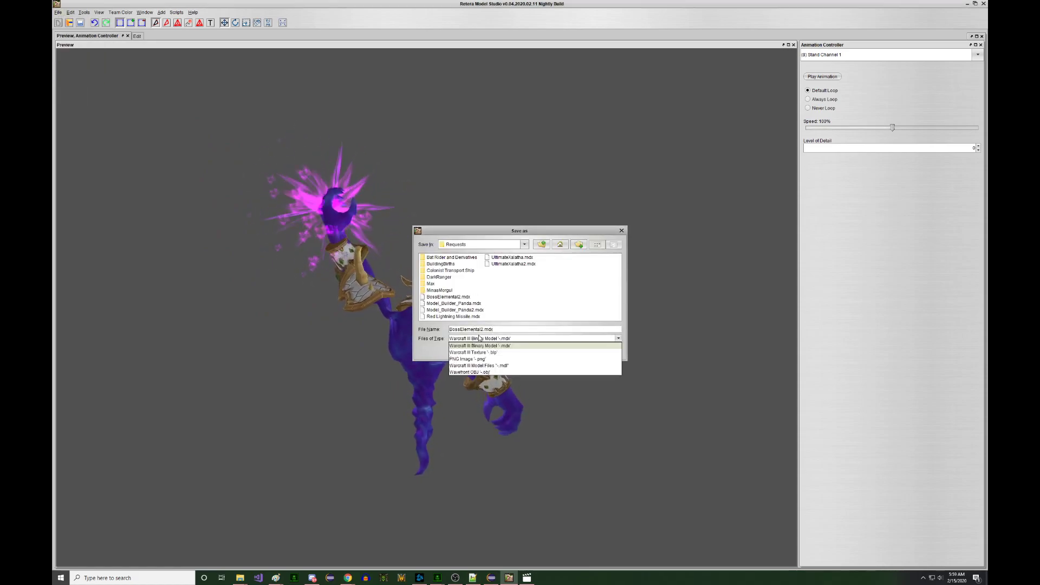
left_click(482, 351)
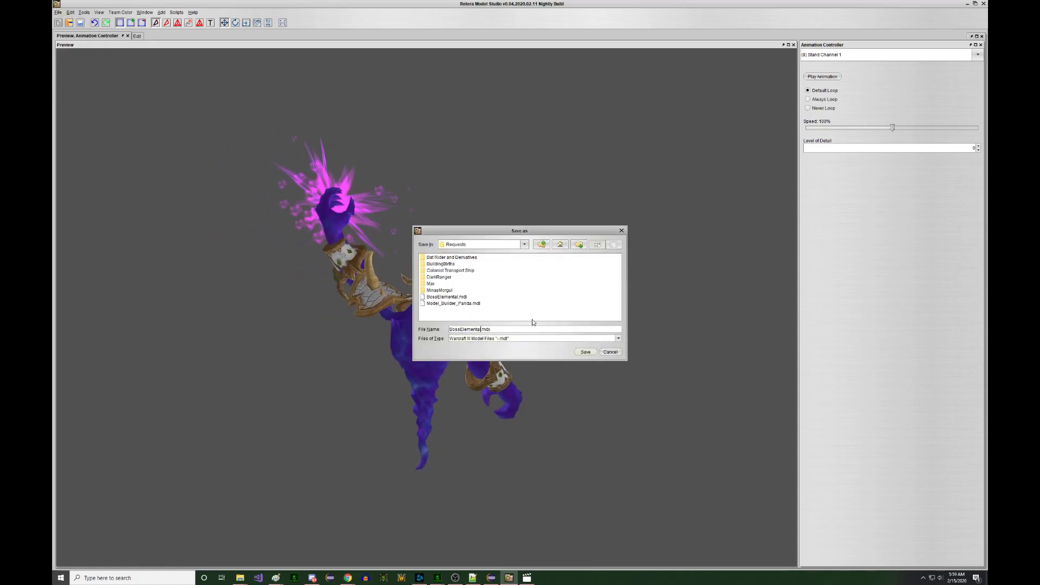
key("Return")
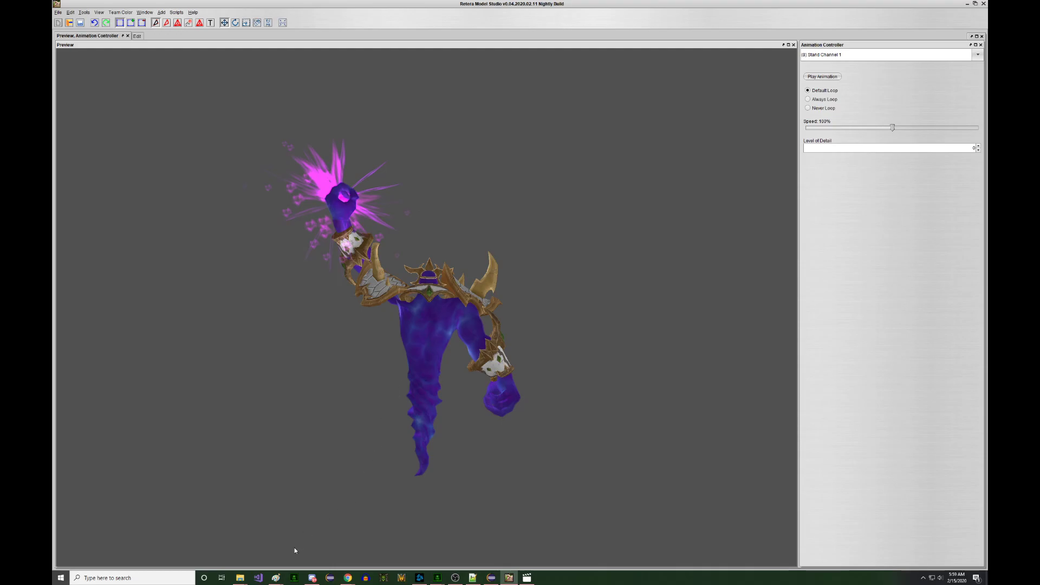
- Open BossElemental3.mdl from the Requests folder in Notepad++
mouse_move(241, 578)
left_click(357, 542)
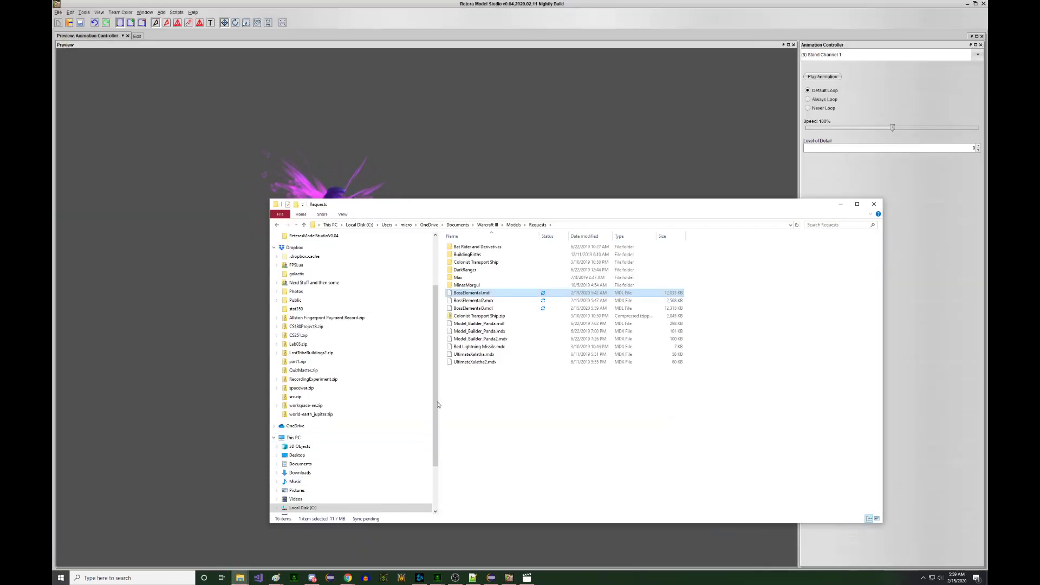
right_click(500, 311)
left_click(529, 339)
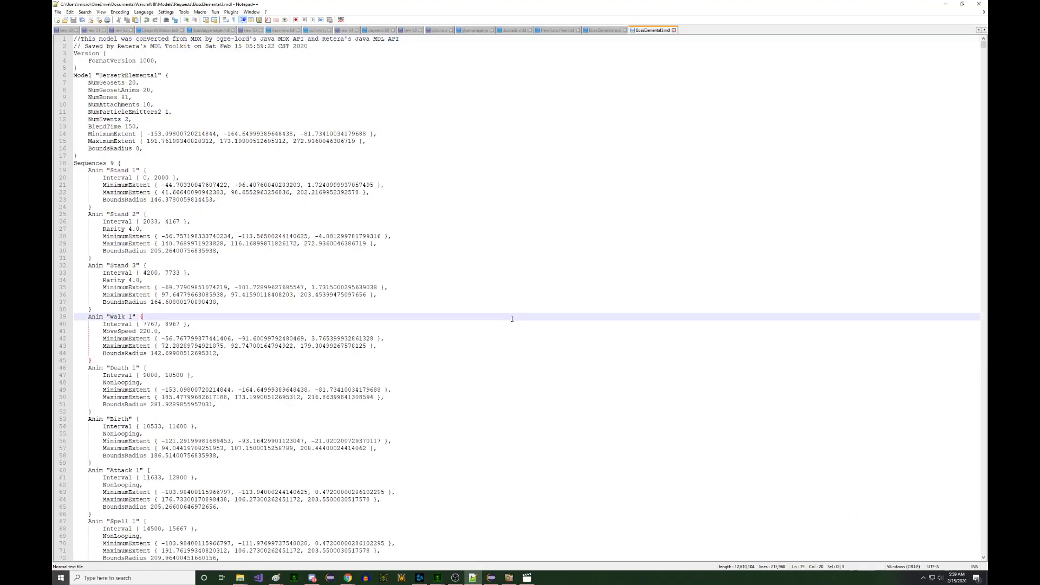
- Find the ParticleEmitter2 StandChannelMagic block and select its static Latitude value 133
key("ctrl+f")
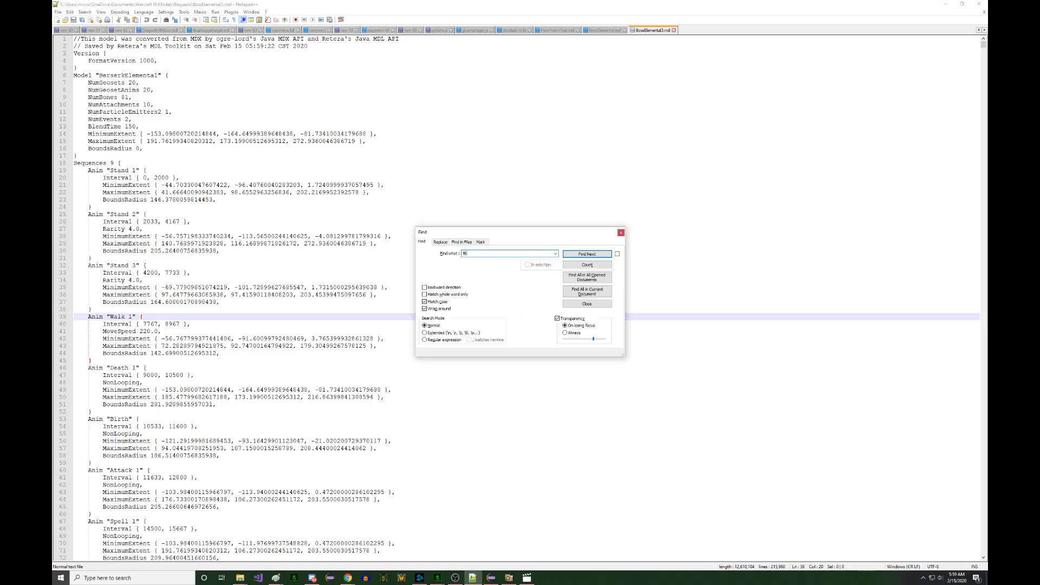
key("Return")
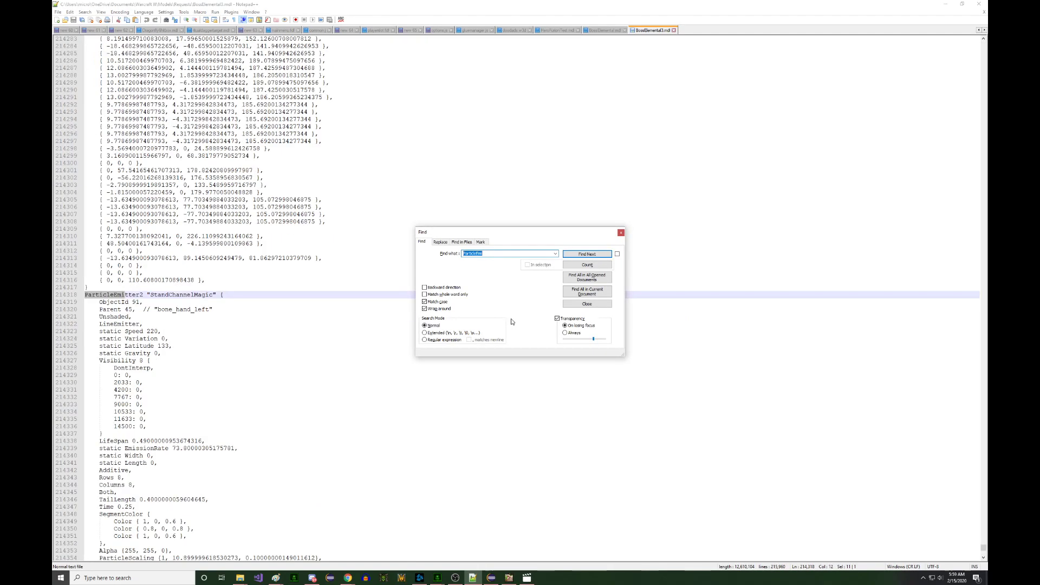
key("Escape")
scroll(444, 299, "down", 4)
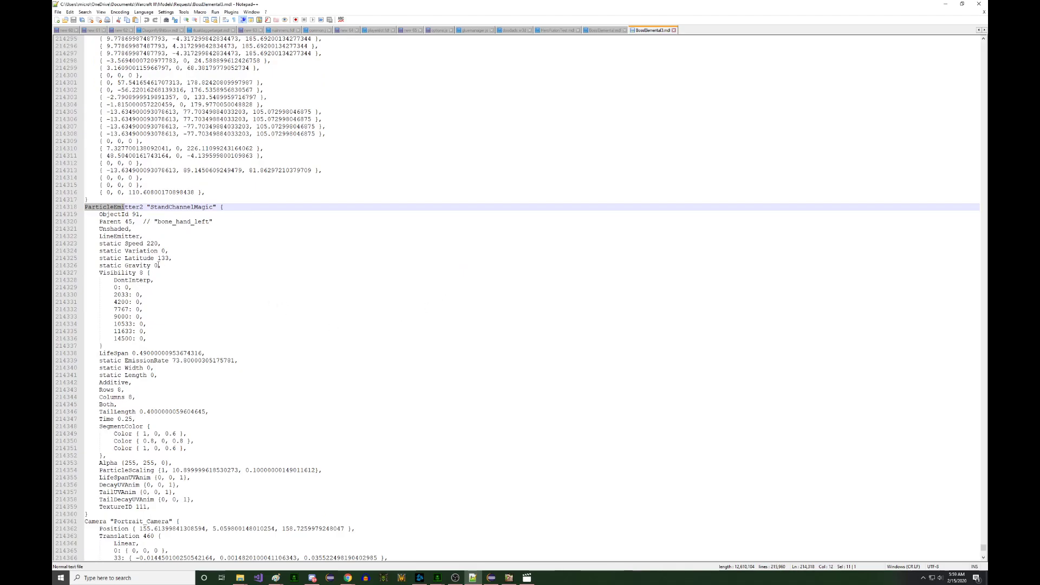
double_click(163, 258)
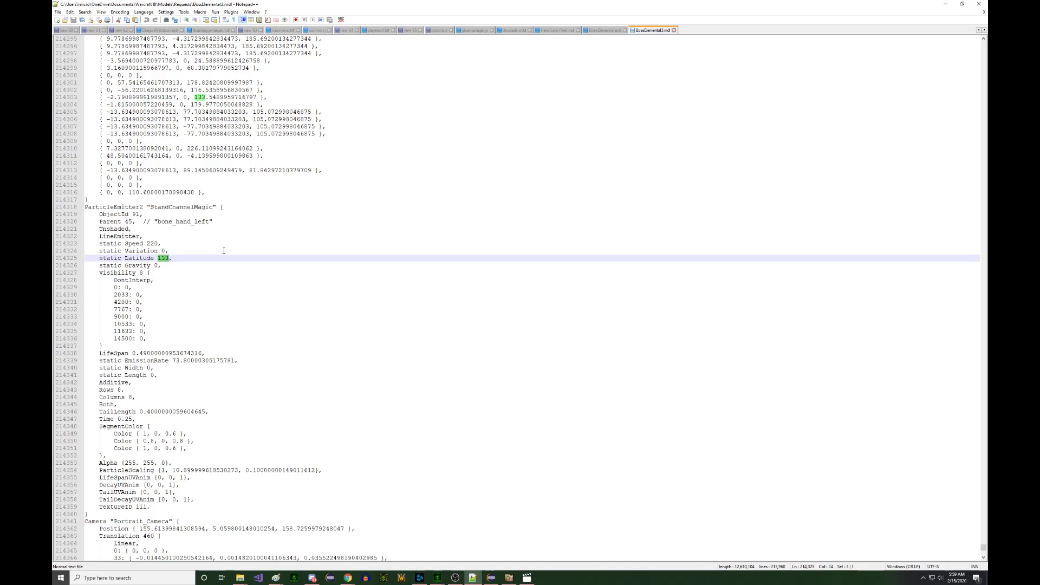
- Set the Latitude to 90 and reopen the edited BossElemental3.mdl in Retera Model Studio
type("90")
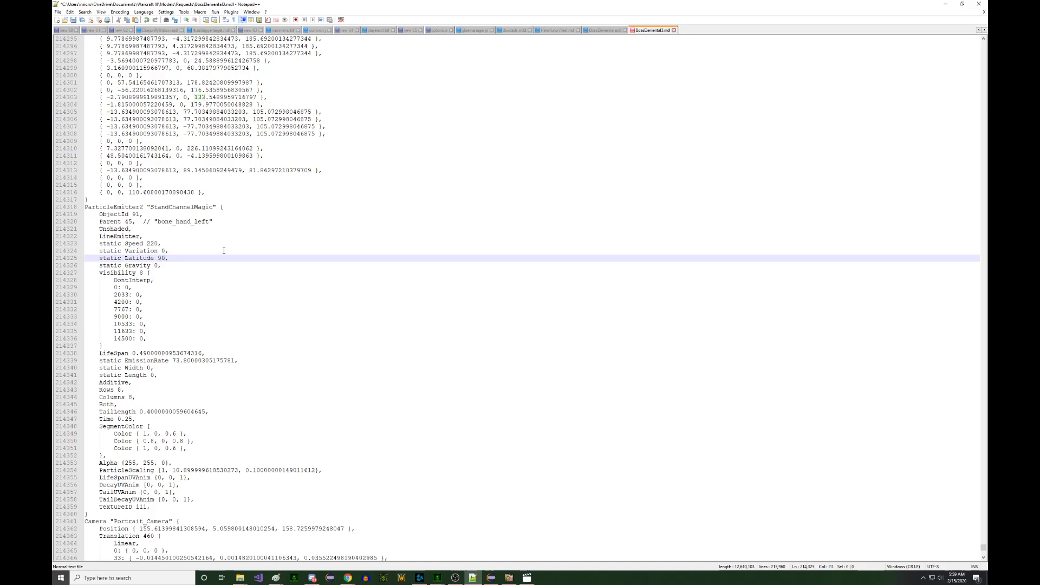
left_click(509, 577)
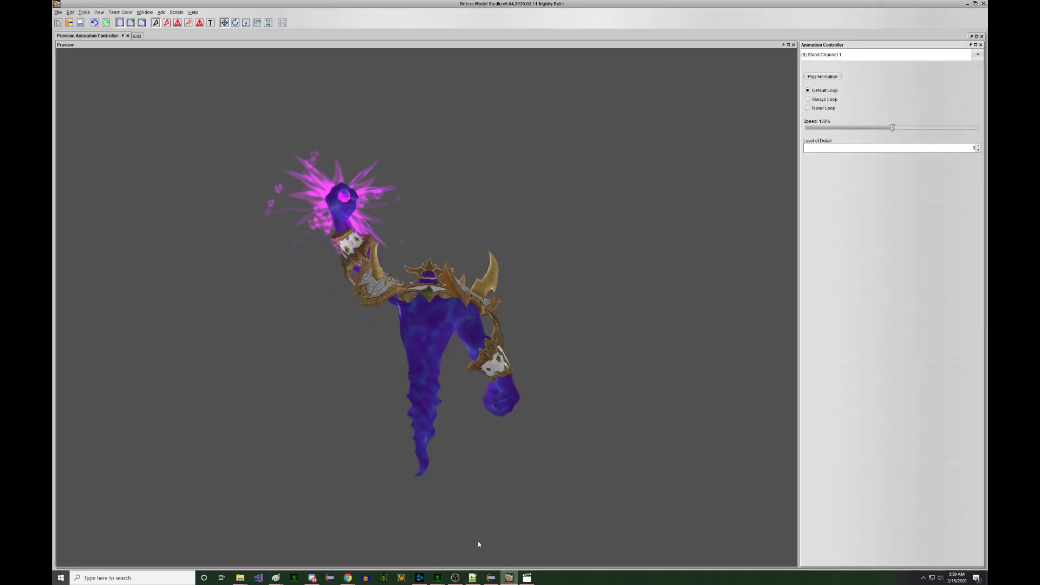
key("ctrl+o")
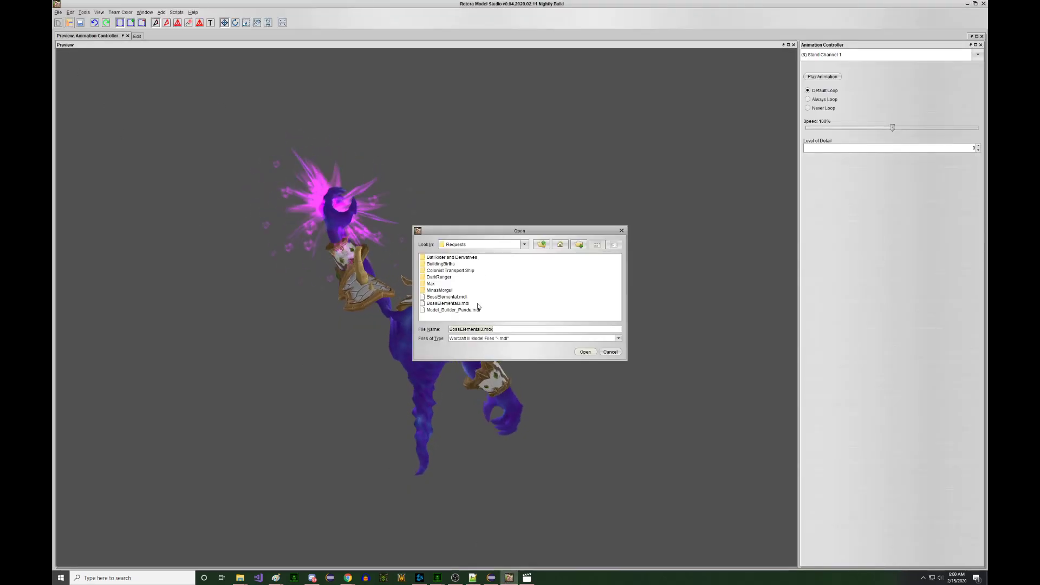
key("Return")
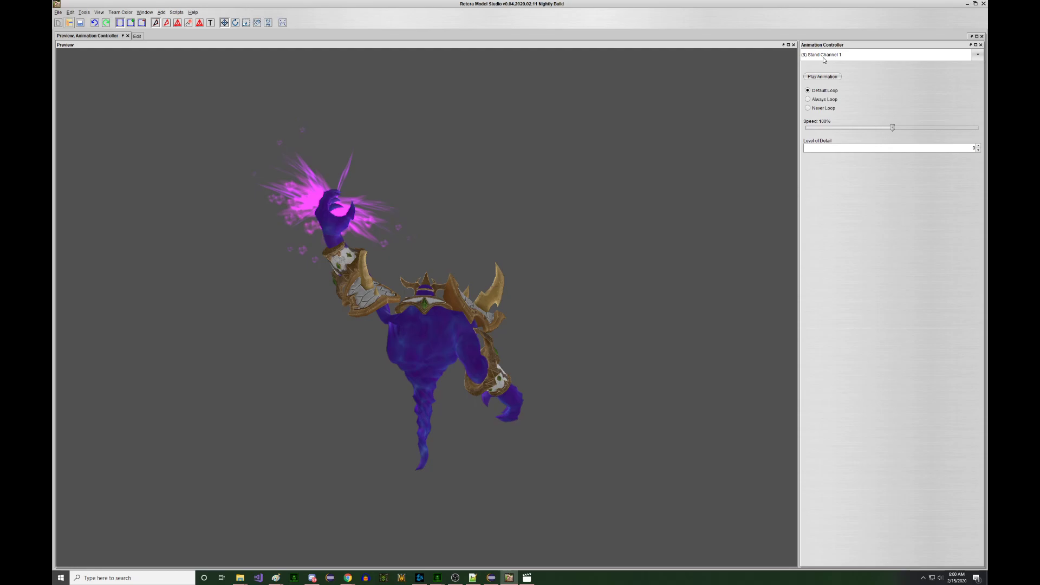
- Play Stand Channel 1 to view the changed particles, then return to Notepad++
scroll(823, 60, "up", 8)
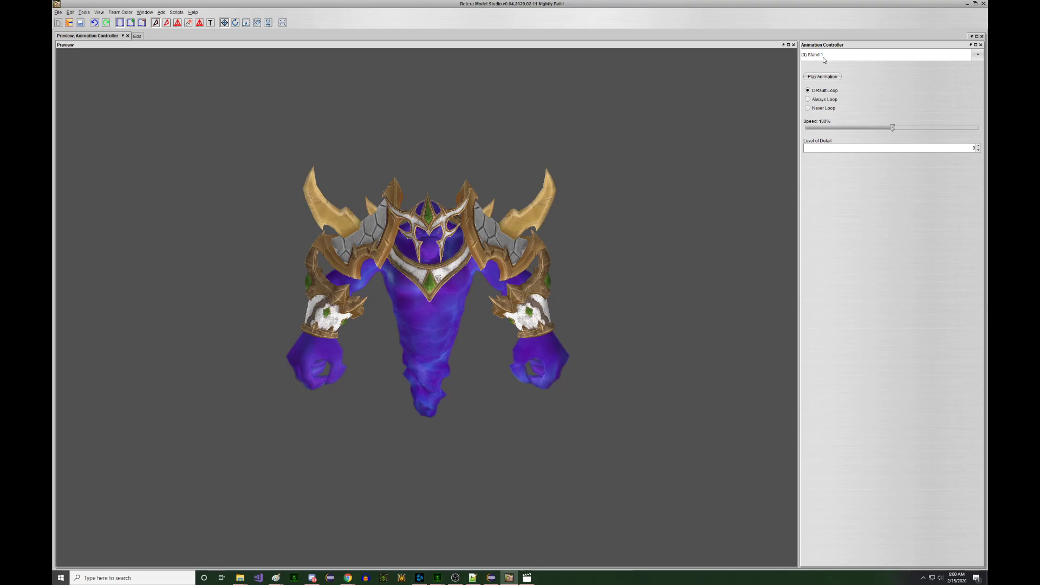
left_click(823, 57)
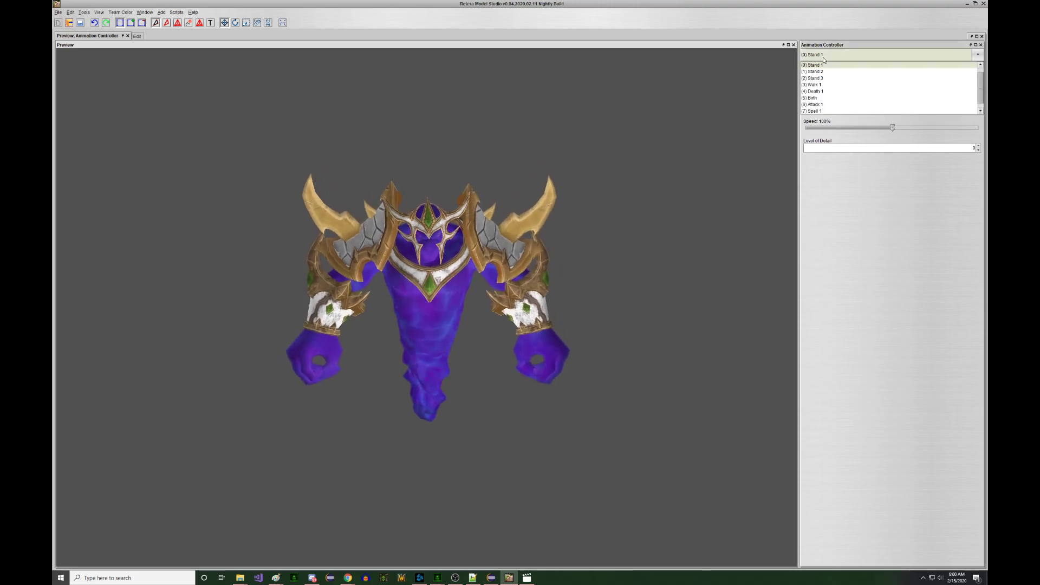
left_click(842, 110)
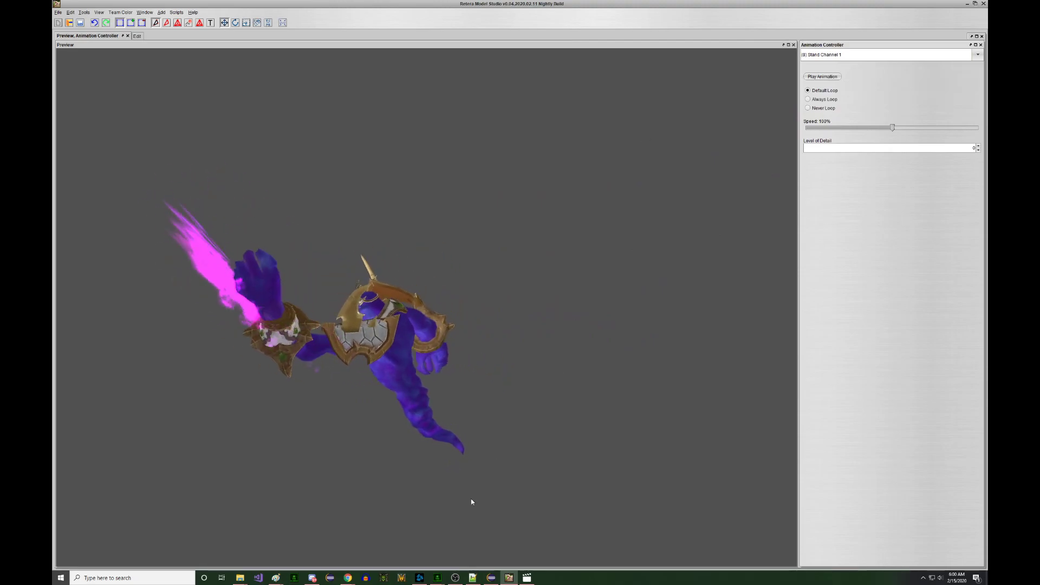
left_click(472, 577)
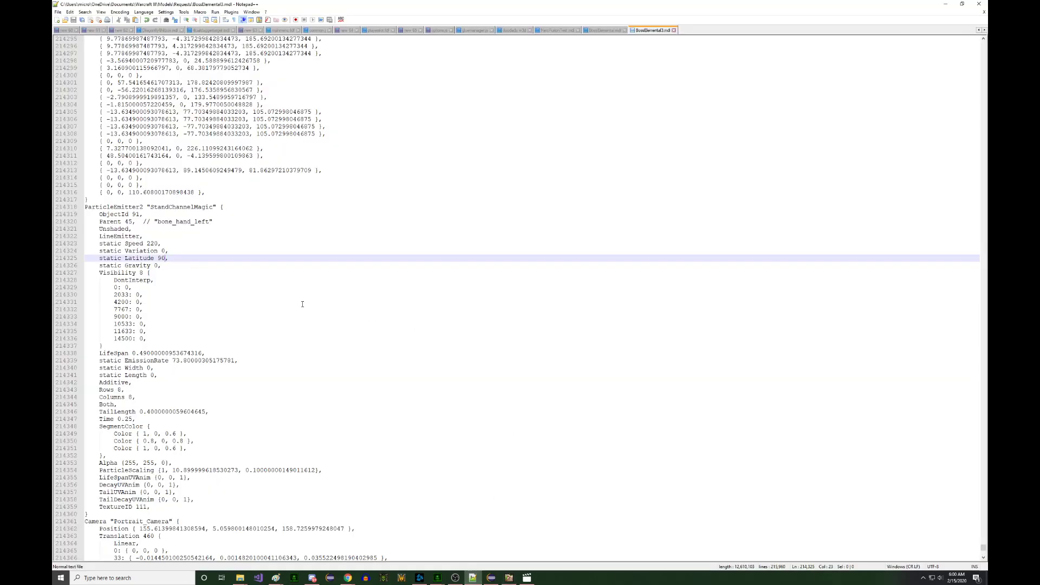
- Replace StandChannelMagic's LineEmitter flag with ModelSpace, set Latitude back to 133, and save the file
left_click(233, 378)
key("Return")
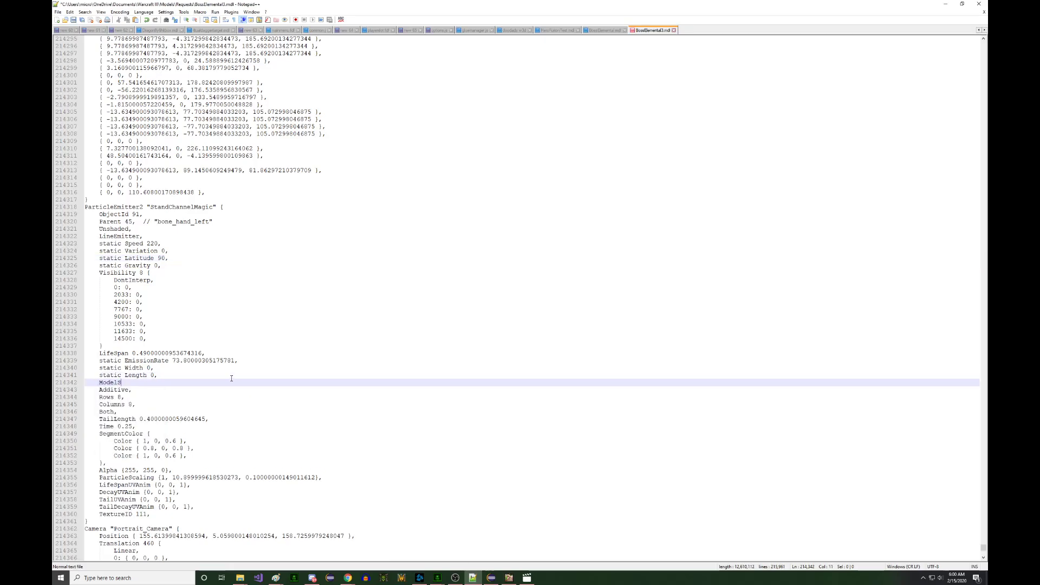
left_click(158, 237)
key("shift+Up")
key("BackSpace")
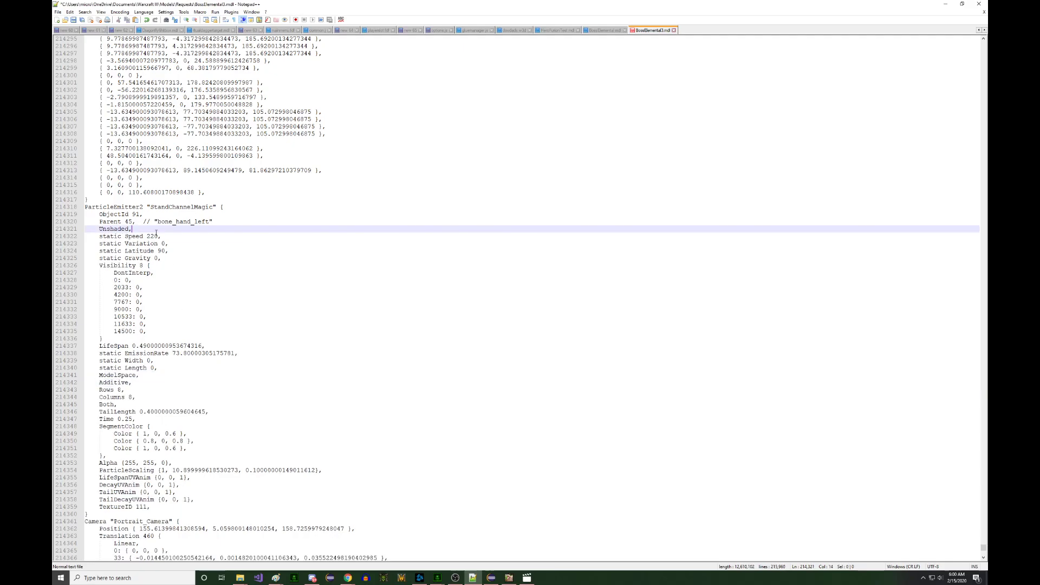
double_click(160, 251)
key("ctrl+s")
- Reload the just-saved model in Retera Model Studio from the recent files list
left_click(945, 4)
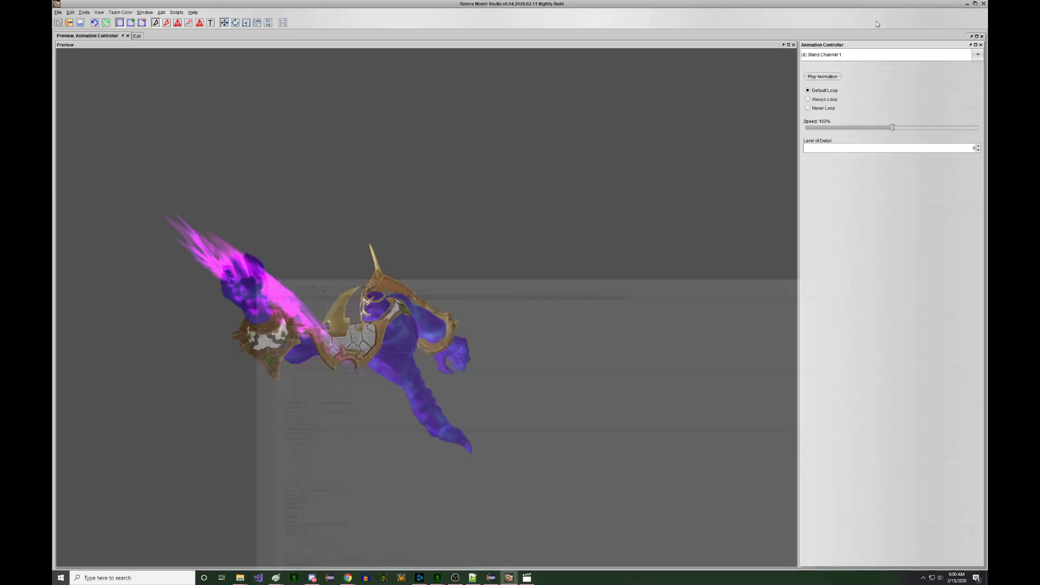
left_click(58, 12)
mouse_move(82, 36)
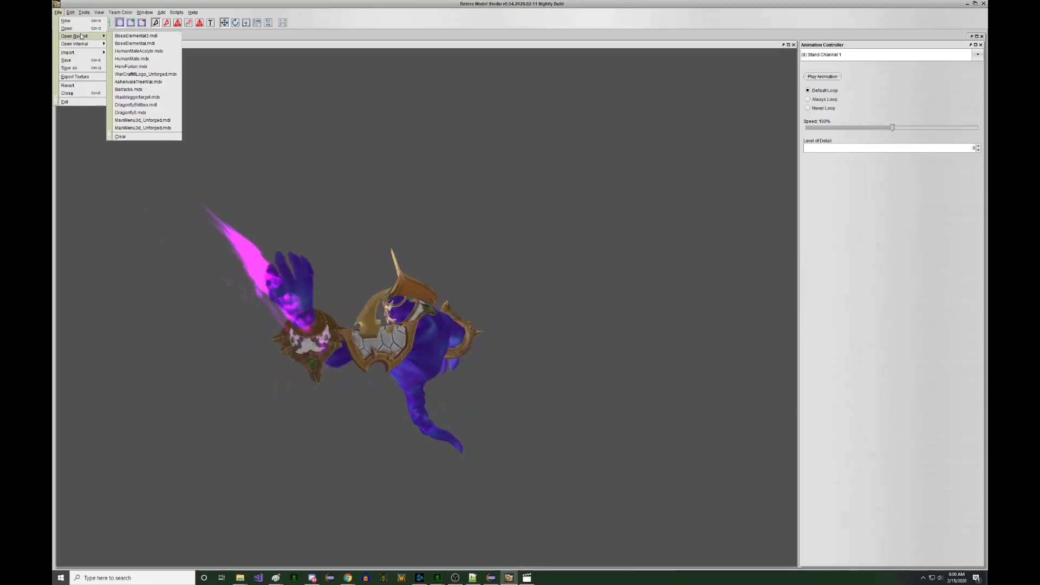
left_click(147, 36)
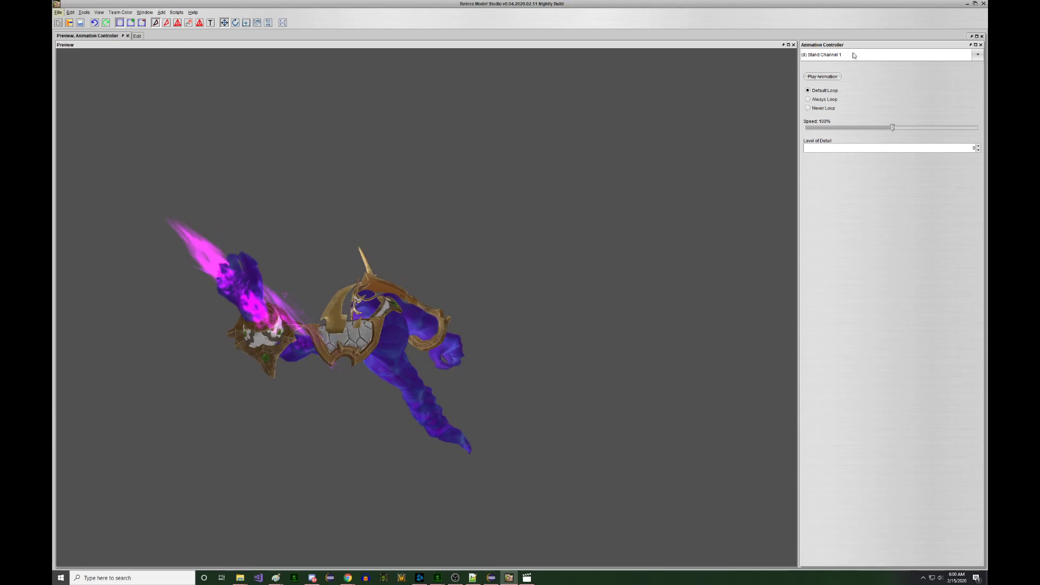
scroll(854, 56, "up", 8)
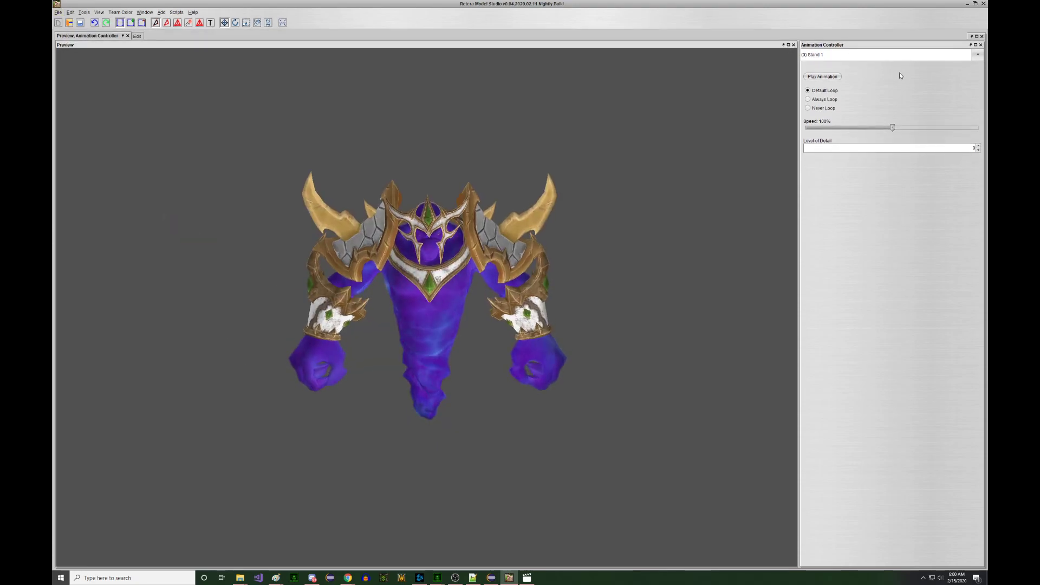
- Play the (8) Stand Channel 1 animation to preview the magenta hand particles
left_click(853, 59)
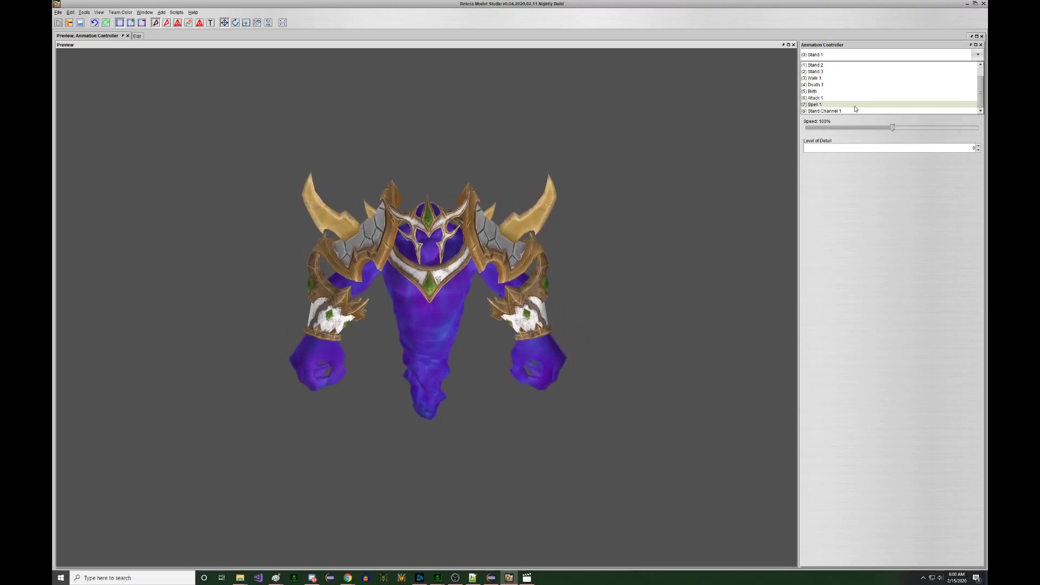
left_click(855, 110)
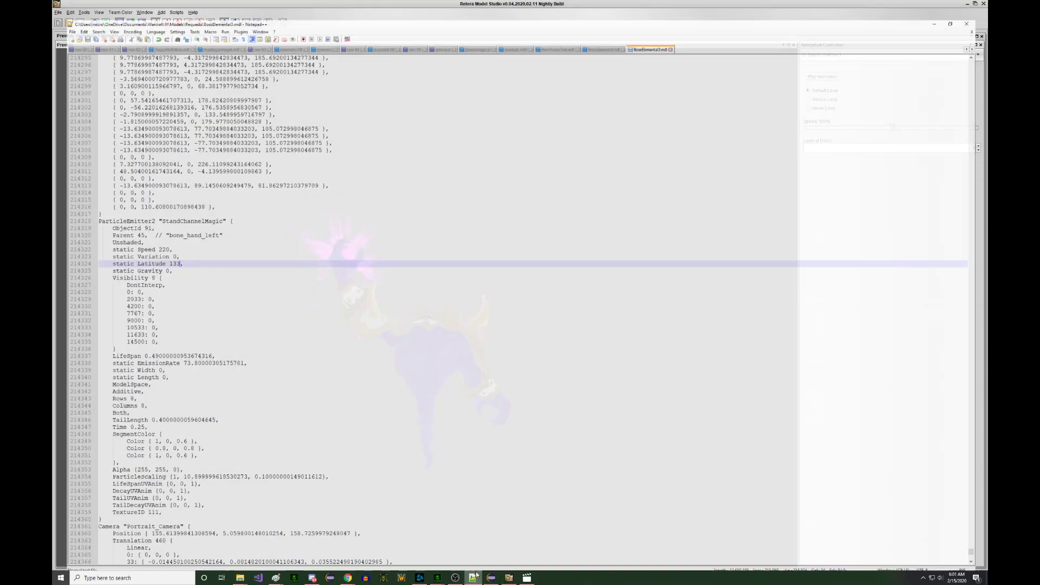
left_click(470, 549)
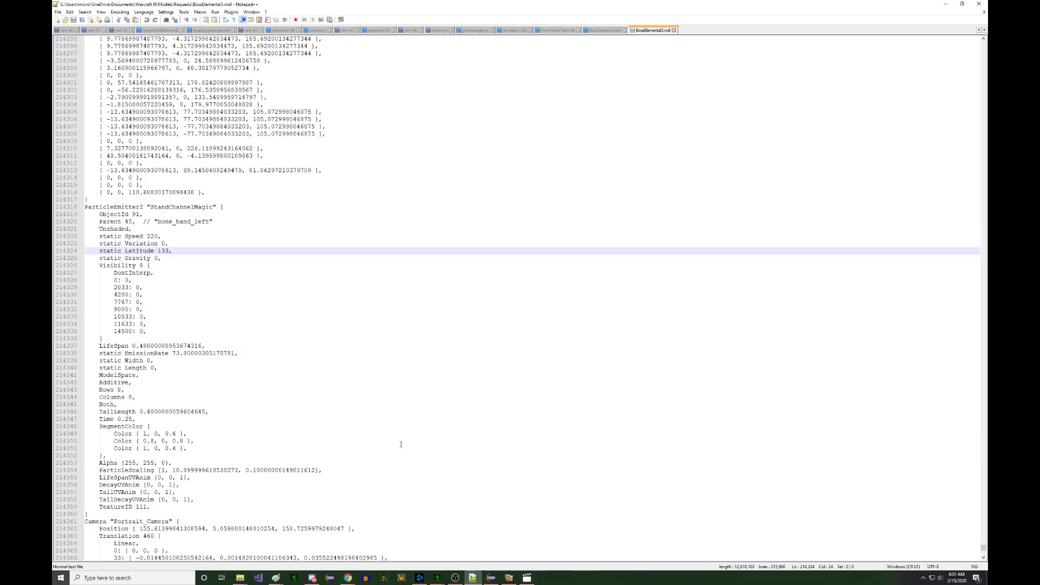
- Change the third SegmentColor entry to white, 1, 1, 1, and save the file
scroll(413, 467, "down", 3)
left_click(473, 576)
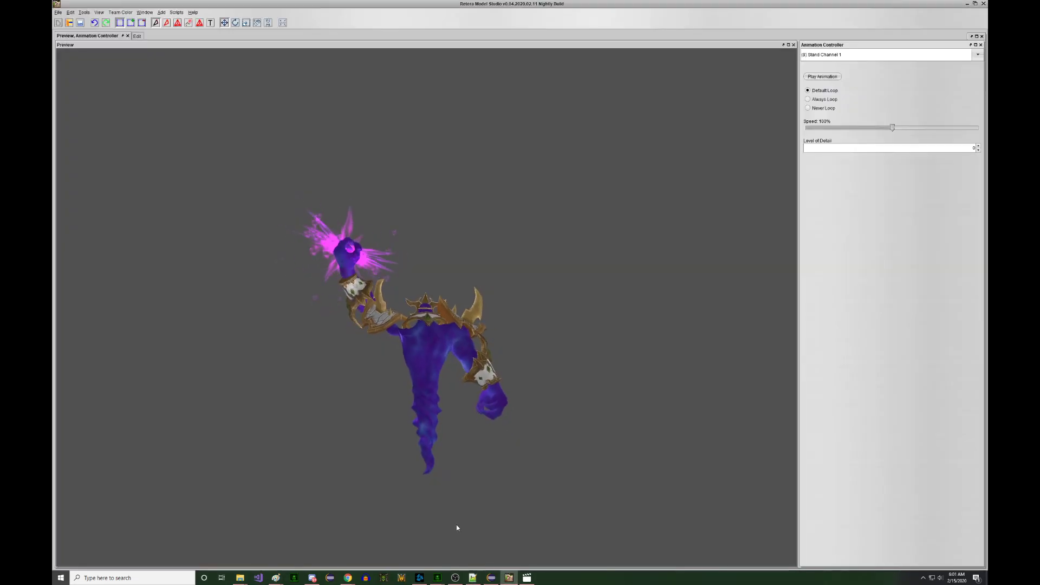
key("alt+Tab")
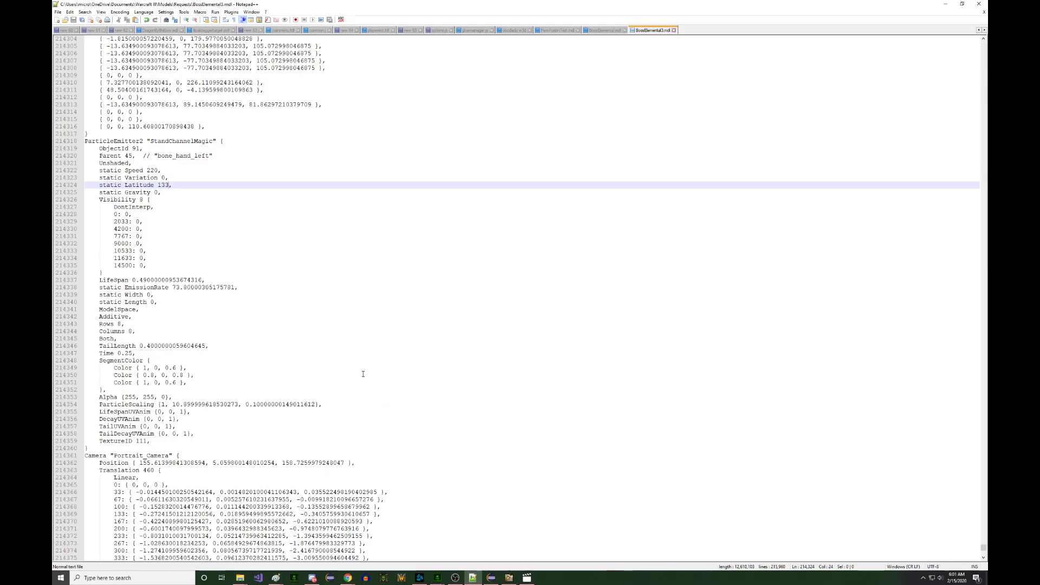
scroll(253, 348, "down", 2)
left_click(165, 338)
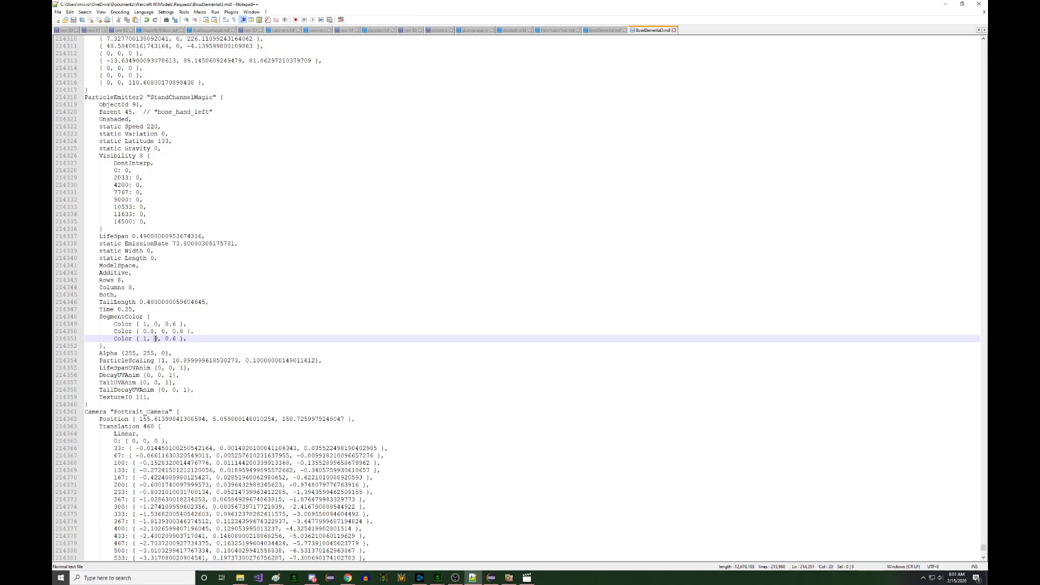
double_click(155, 338)
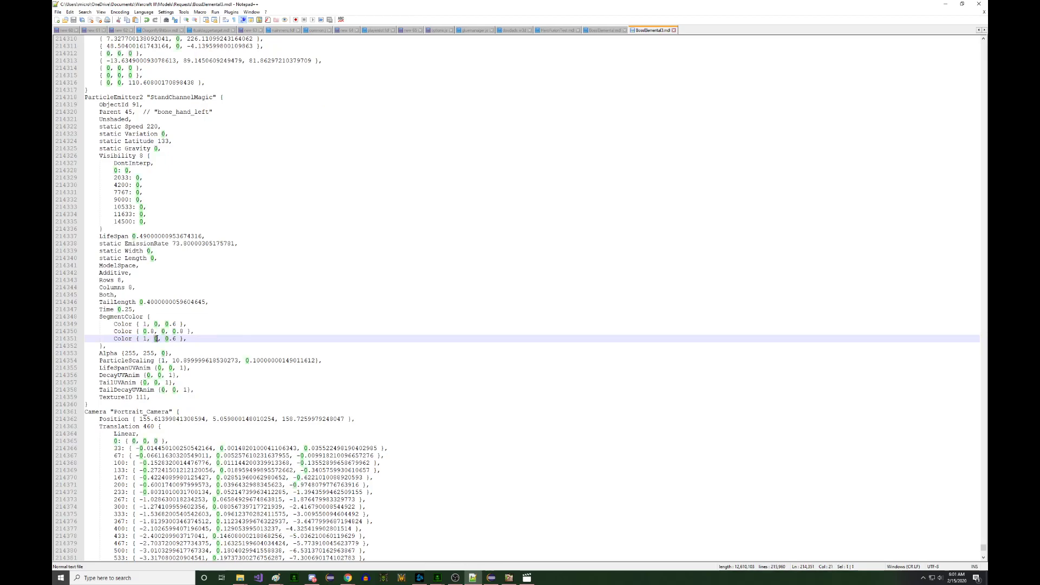
type("1")
left_click_drag(166, 339, 172, 339)
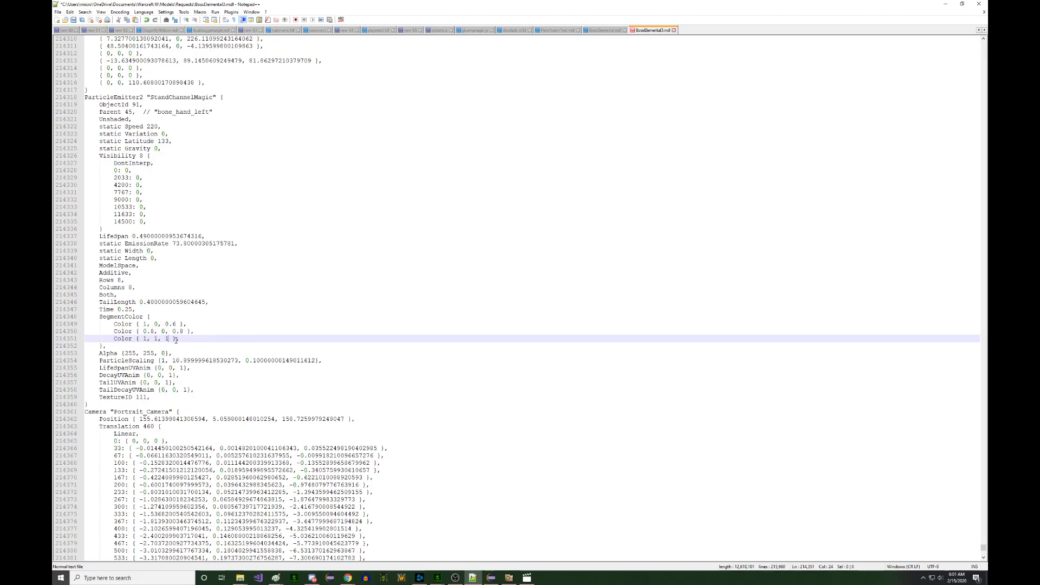
key("ctrl+s")
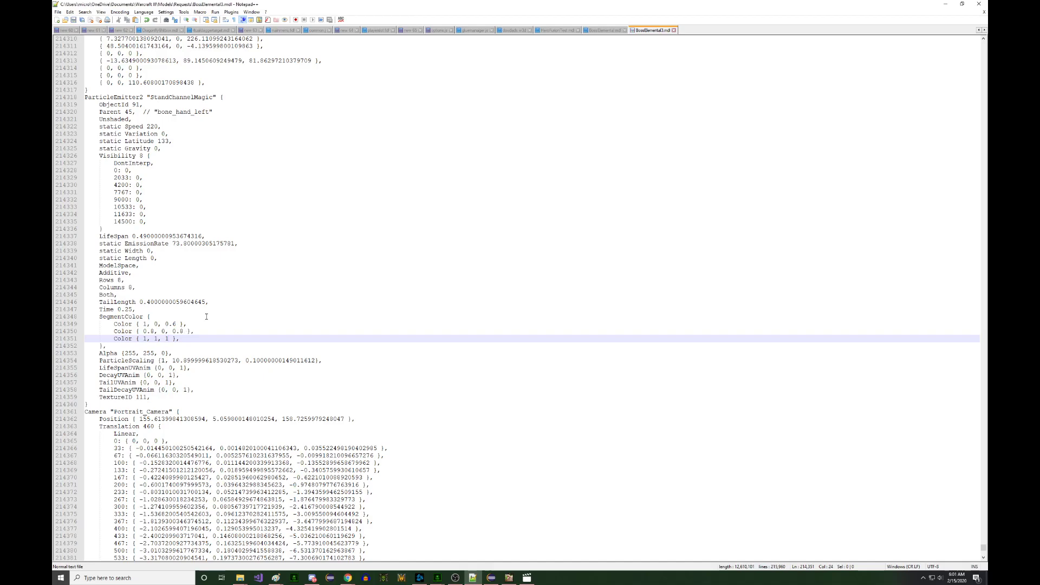
- Reload the updated model in Retera Model Studio from Open Recent
left_click(509, 577)
left_click(58, 12)
mouse_move(78, 36)
left_click(142, 47)
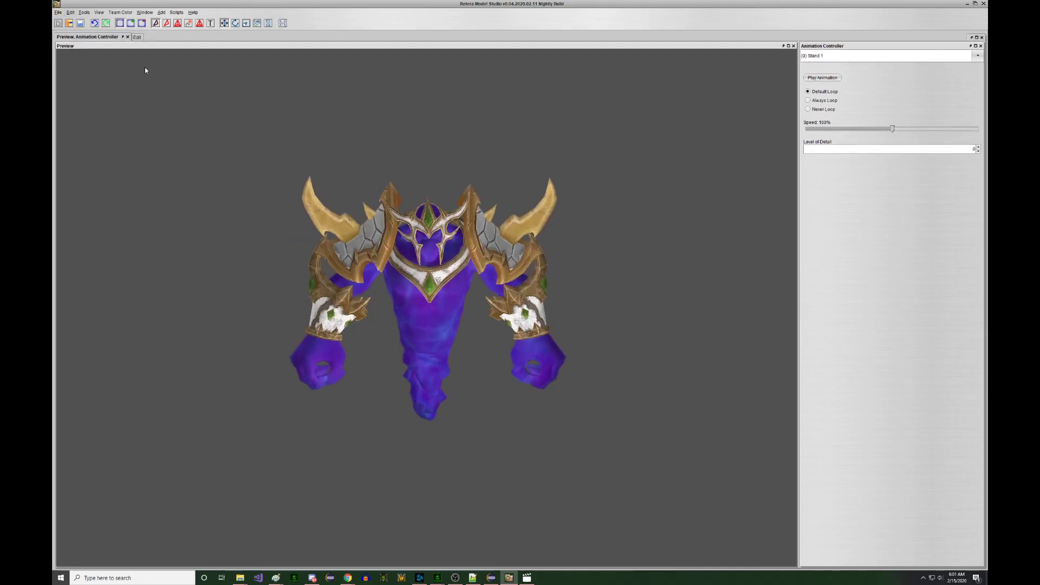
- Play Stand Channel 1 and orbit the preview to inspect the magenta hand particles
left_click(831, 57)
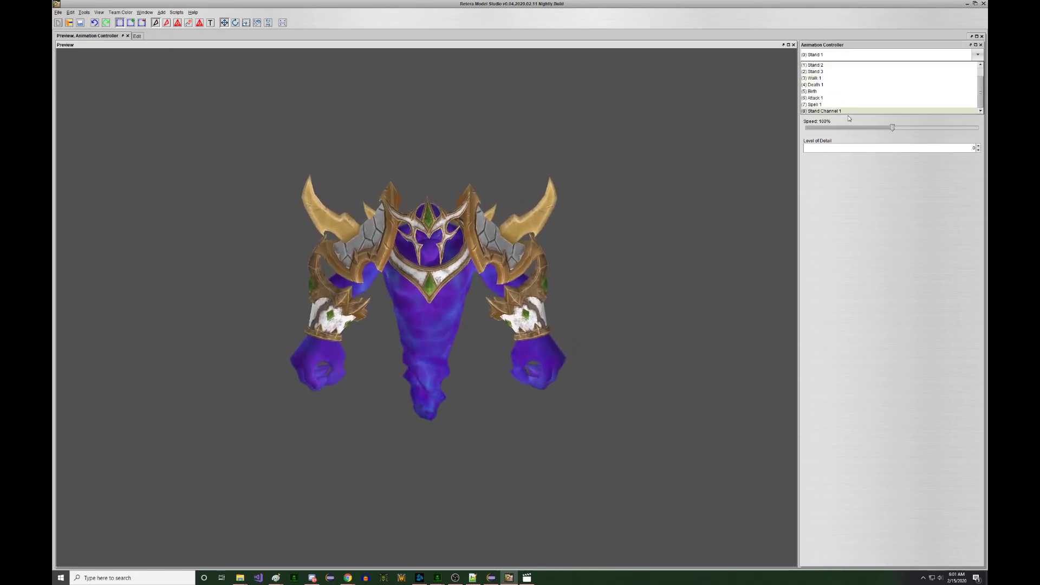
left_click(844, 112)
scroll(720, 157, "down", 4)
left_click(683, 158)
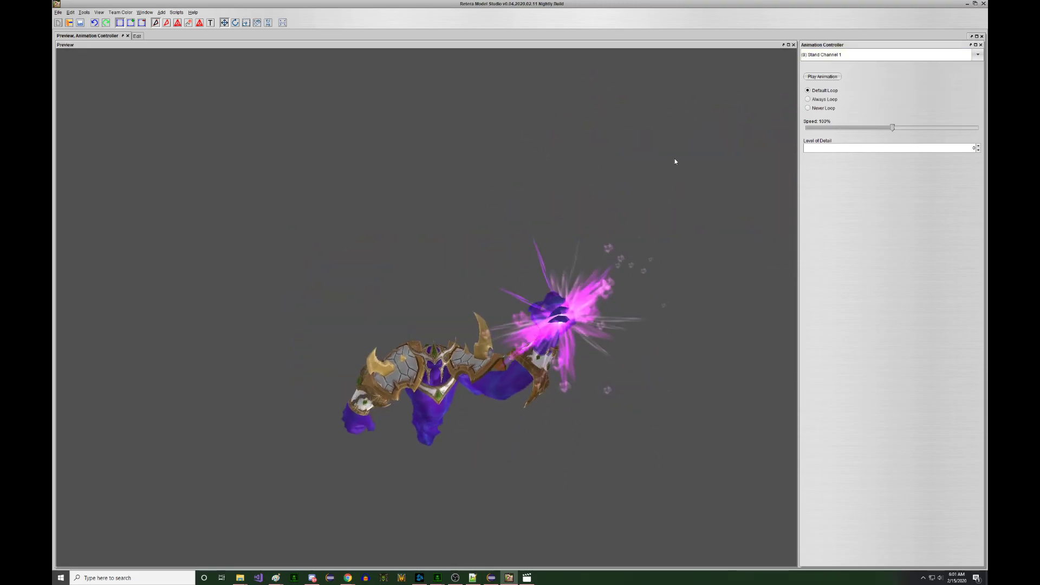
left_click_drag(667, 154, 504, 154)
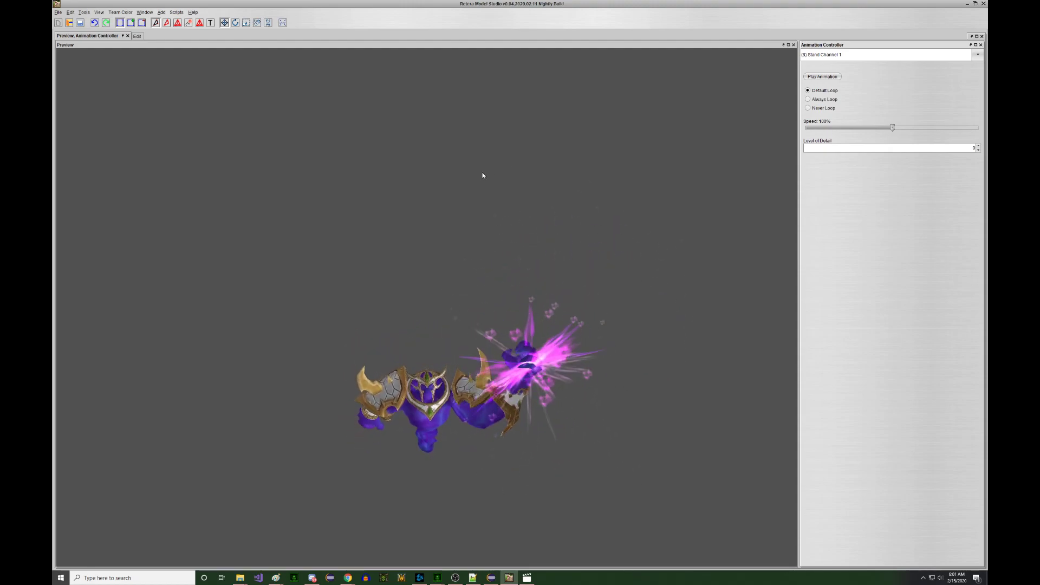
left_click(137, 35)
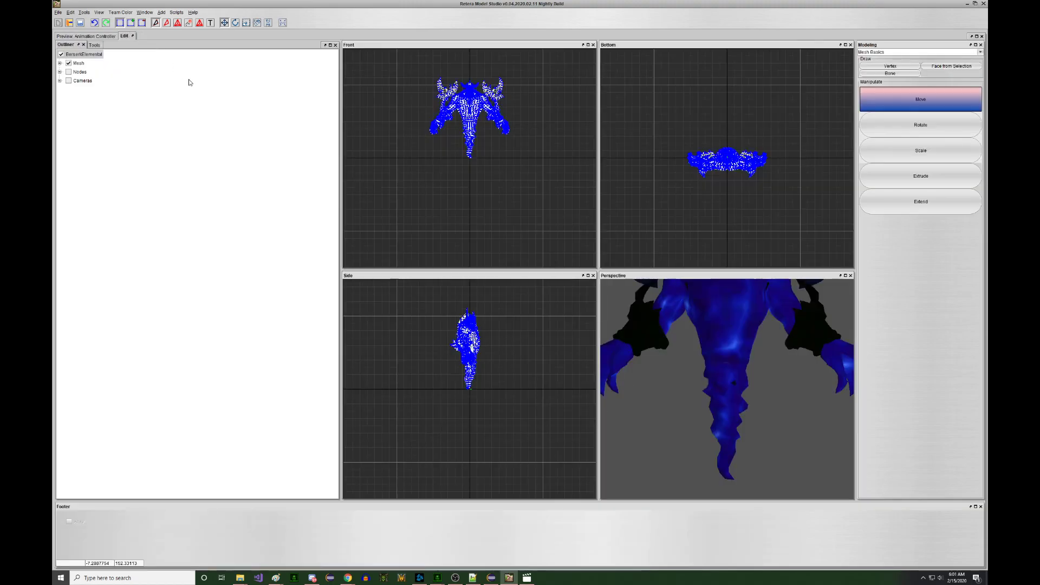
- Expand Nodes > bone_hand_left and select the StandChannelMagic particle emitter
left_click(60, 72)
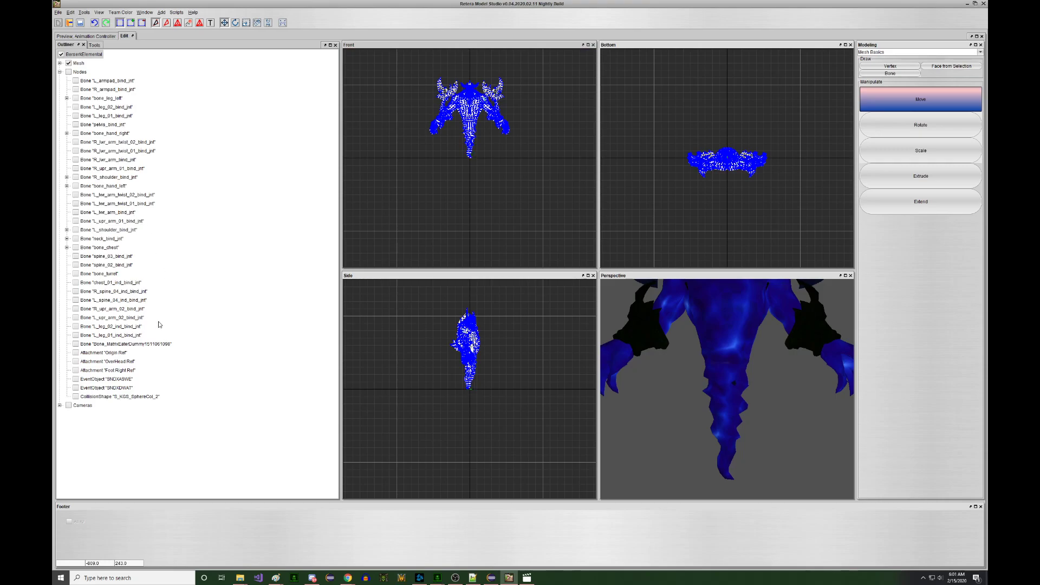
left_click(67, 185)
left_click(123, 257)
scroll(499, 134, "up", 6)
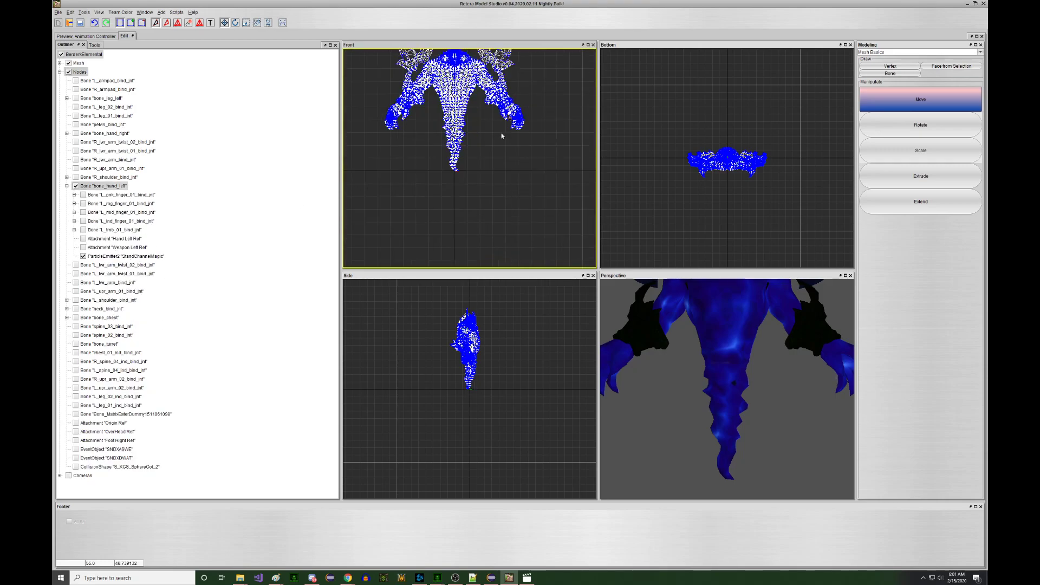
scroll(523, 101, "up", 1)
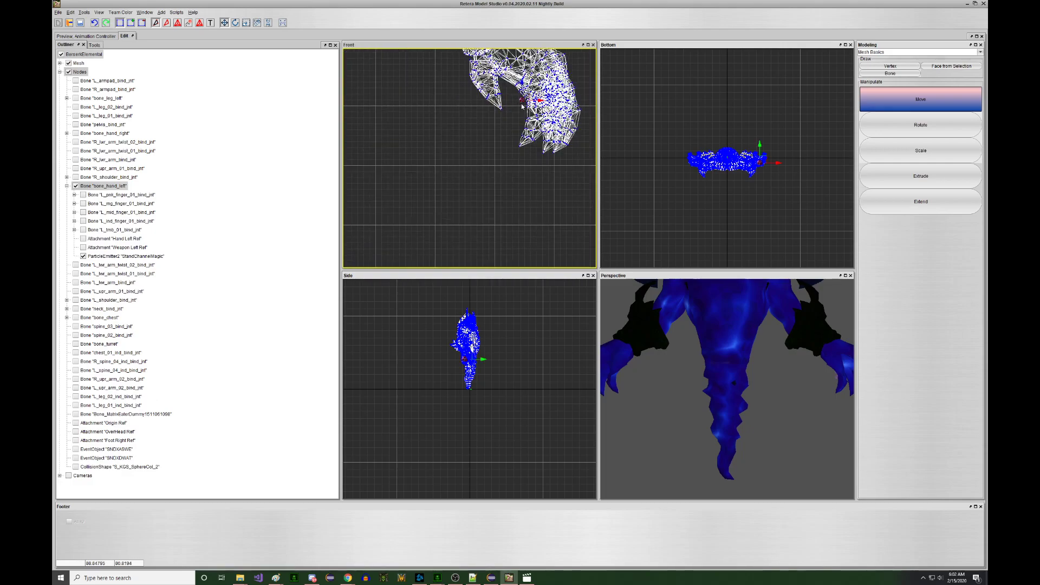
scroll(521, 106, "up", 2)
- Clone the emitter as StandChannelMagic2 and nudge it slightly left
key("ctrl+d")
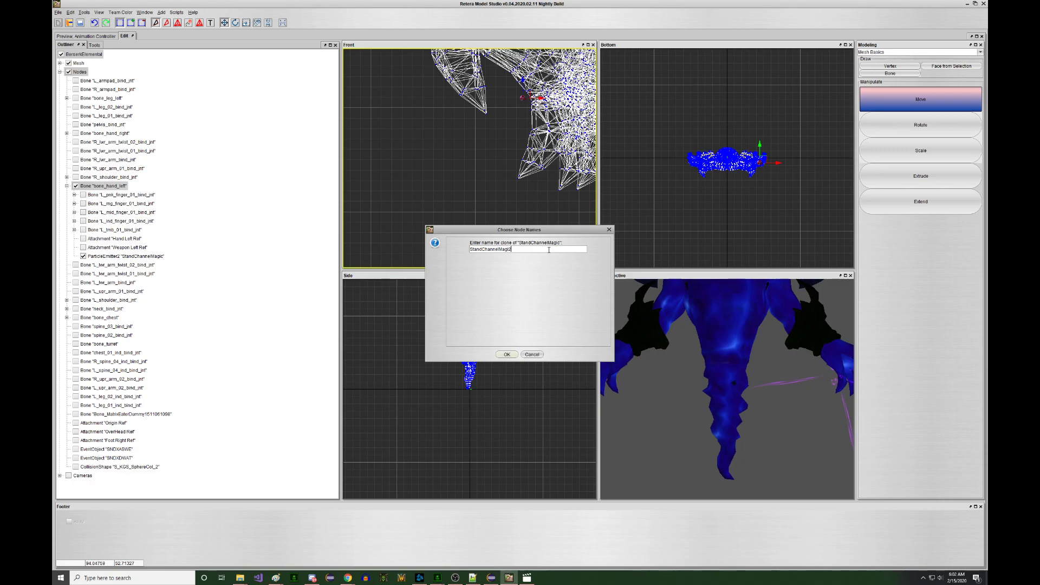
key("Return")
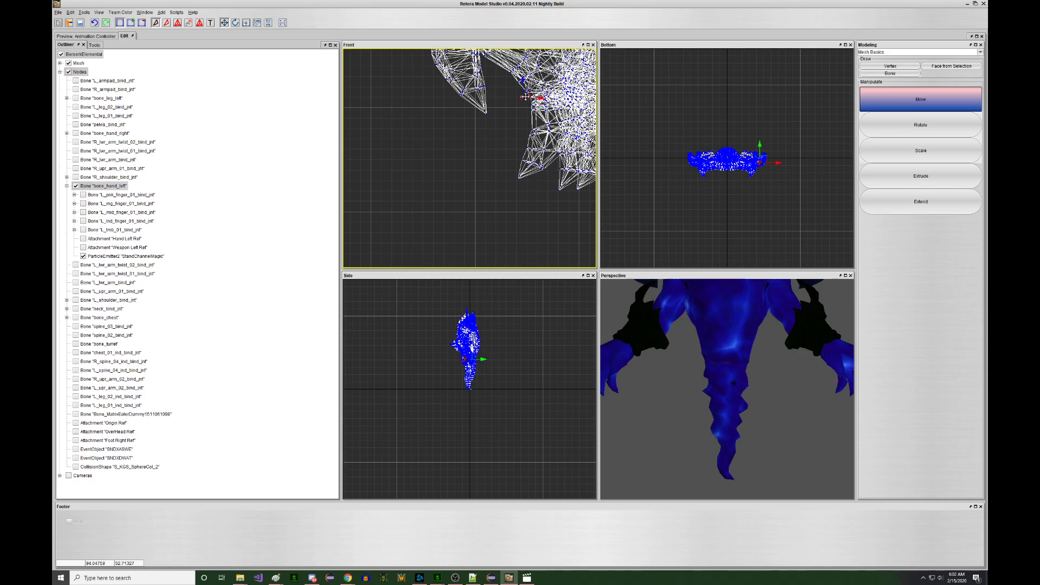
left_click_drag(525, 97, 521, 98)
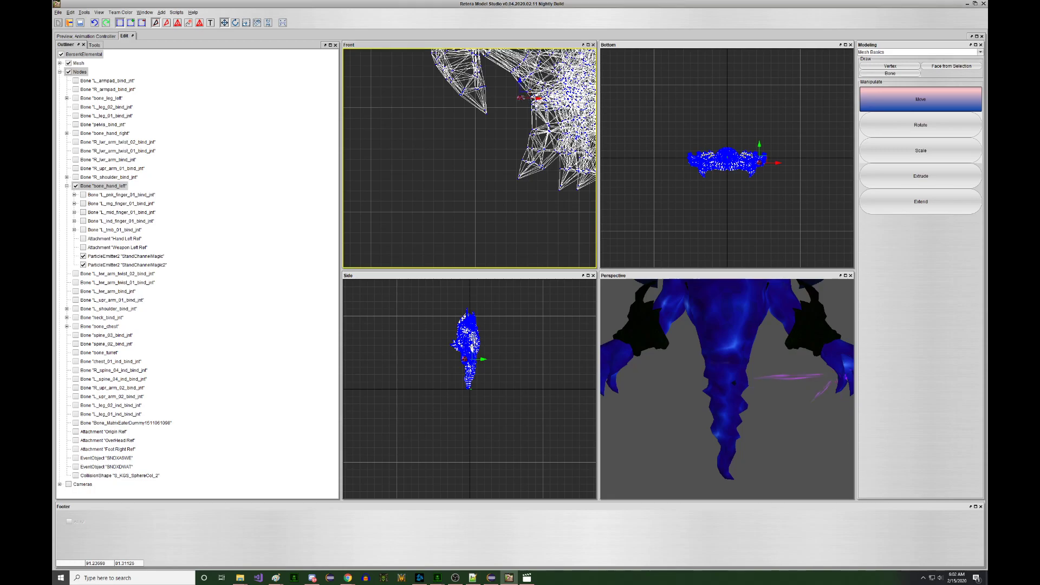
left_click(58, 14)
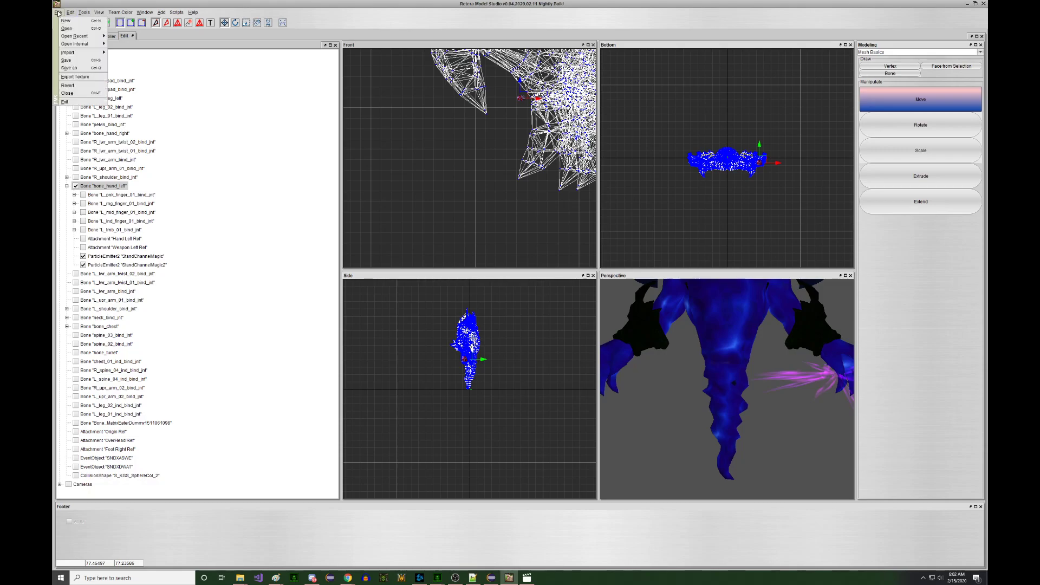
- Save the model and reload the changed file in Notepad++
left_click(76, 61)
left_click(470, 577)
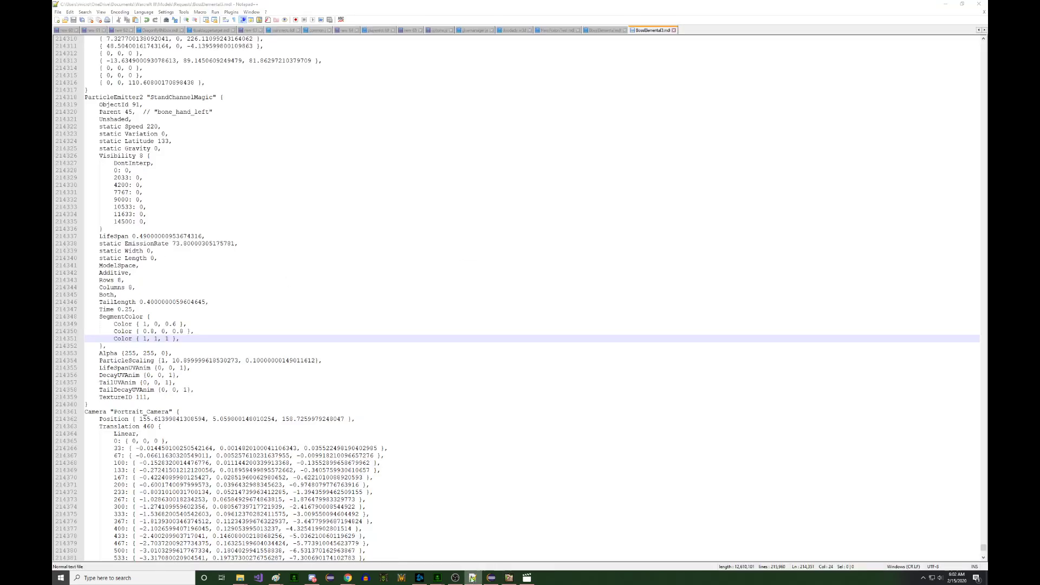
left_click(534, 319)
- Change StandChannelMagic2's filter mode from Additive to Modulate and save the file
left_click(413, 308)
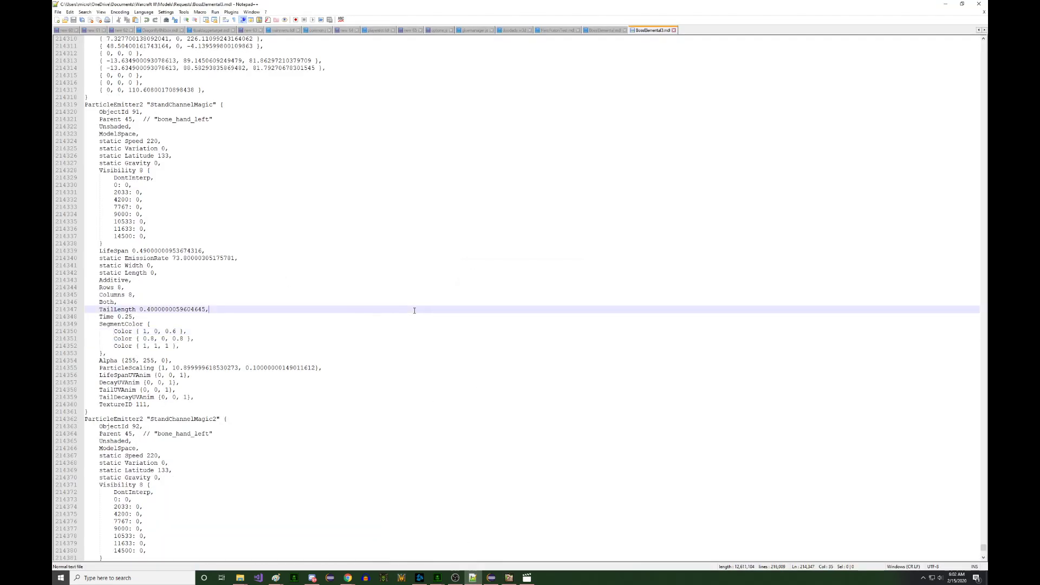
scroll(404, 311, "down", 11)
left_click(226, 397)
left_click(226, 405)
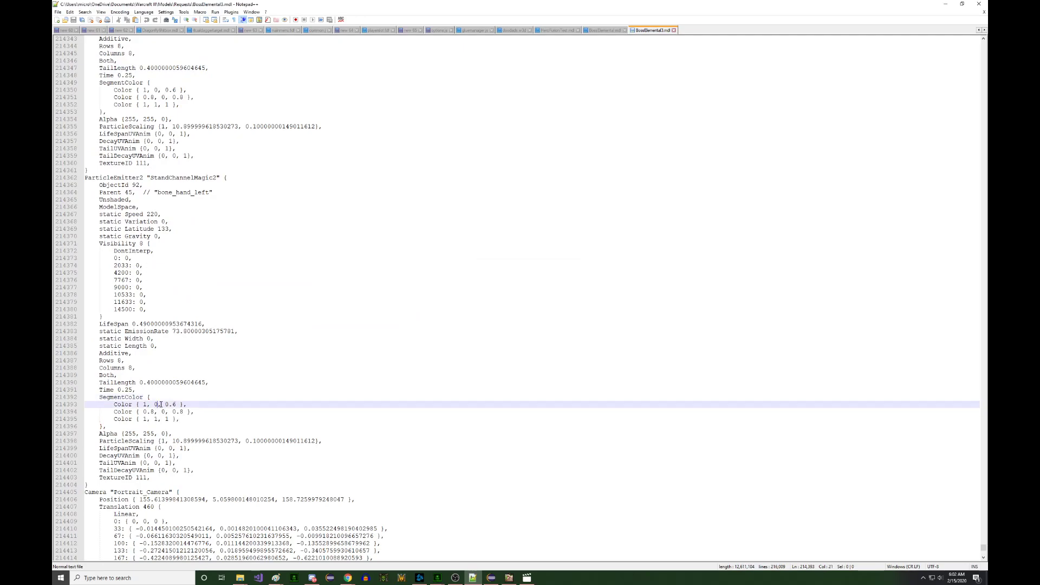
scroll(225, 404, "down", 3)
double_click(123, 288)
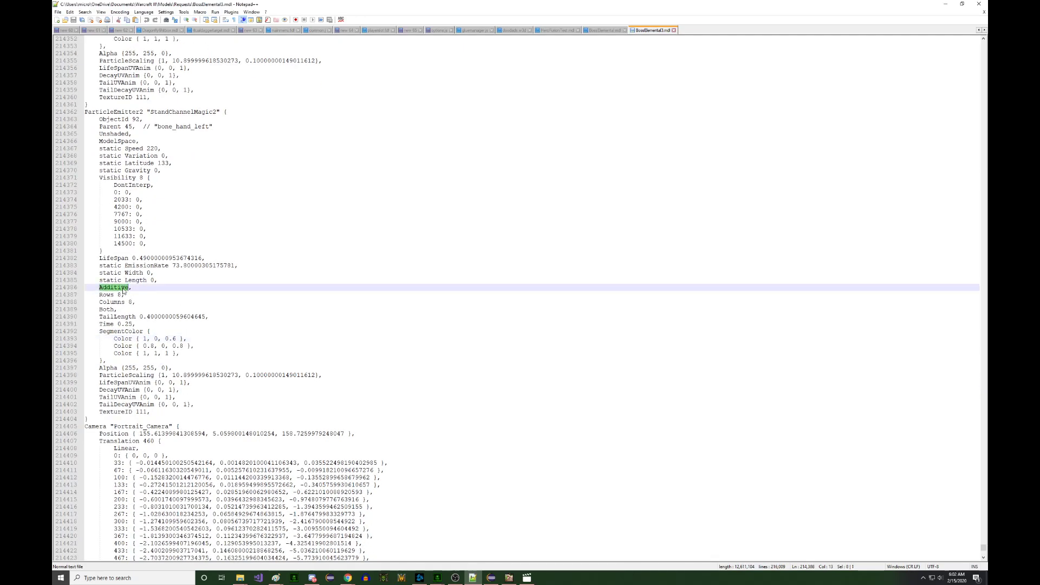
type("Modu,")
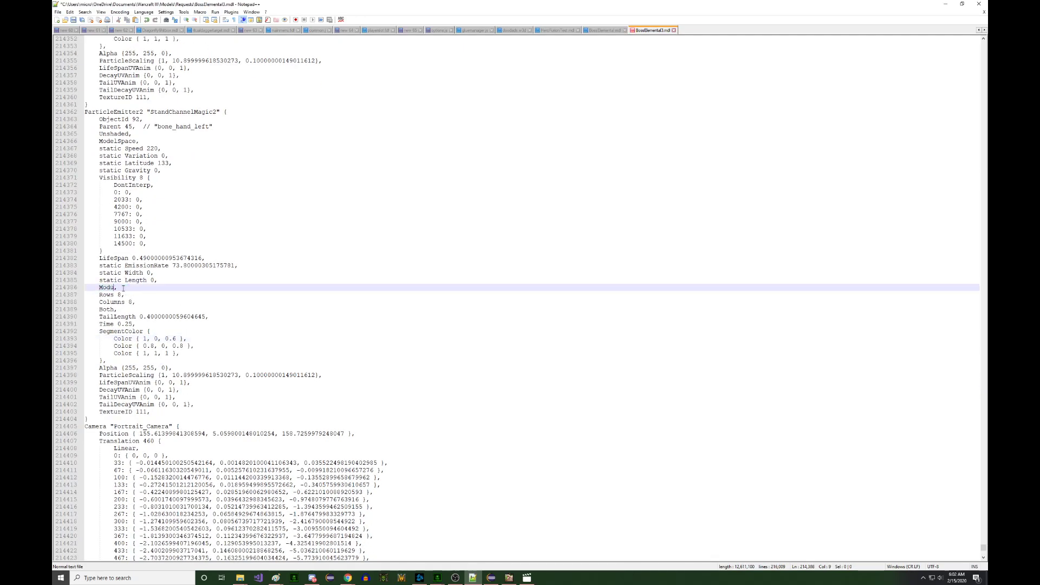
type("late")
key("ctrl+s")
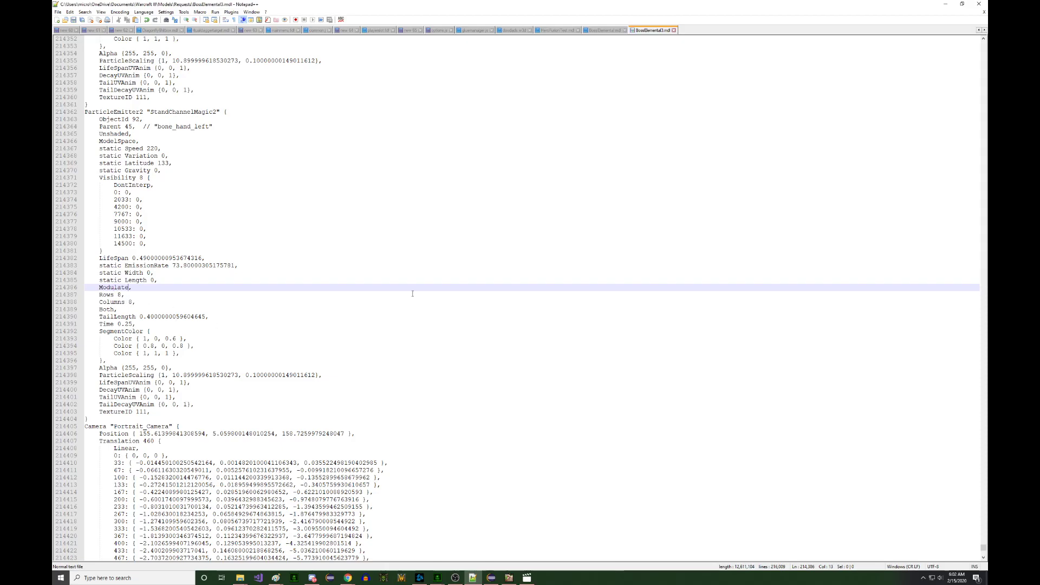
left_click_drag(982, 550, 982, 41)
- Duplicate the Clouds8x8 Bitmap block with the path Textures\Clouds8x8Mod.blp and save
scroll(580, 188, "down", 20)
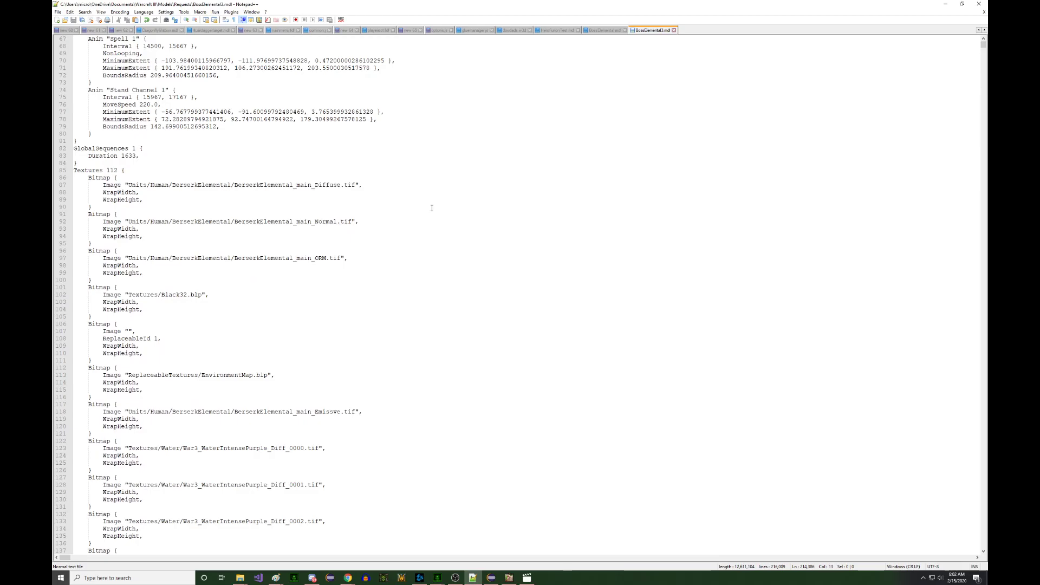
scroll(432, 208, "down", 20)
scroll(419, 221, "down", 20)
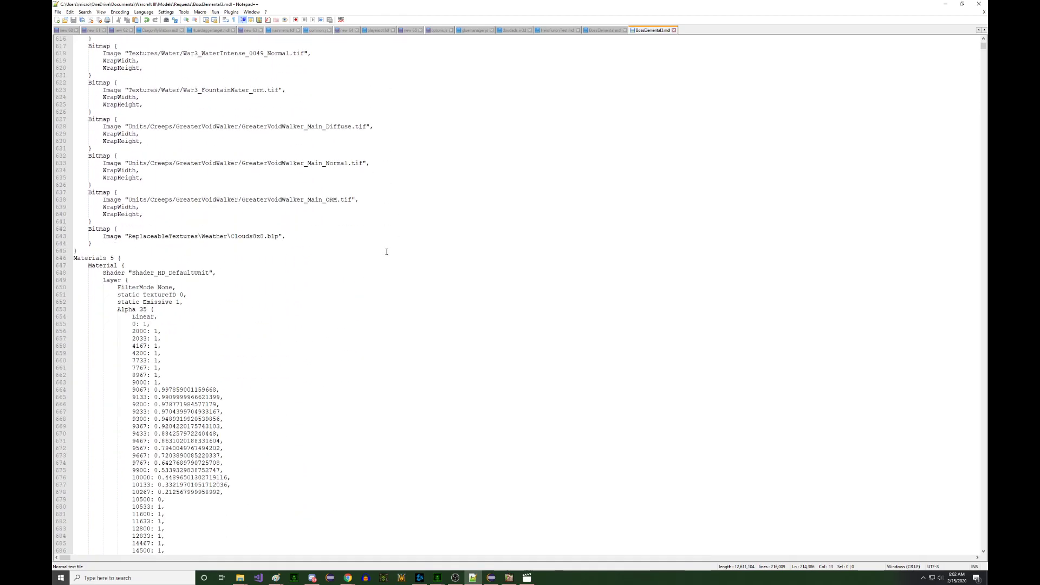
scroll(386, 251, "up", 6)
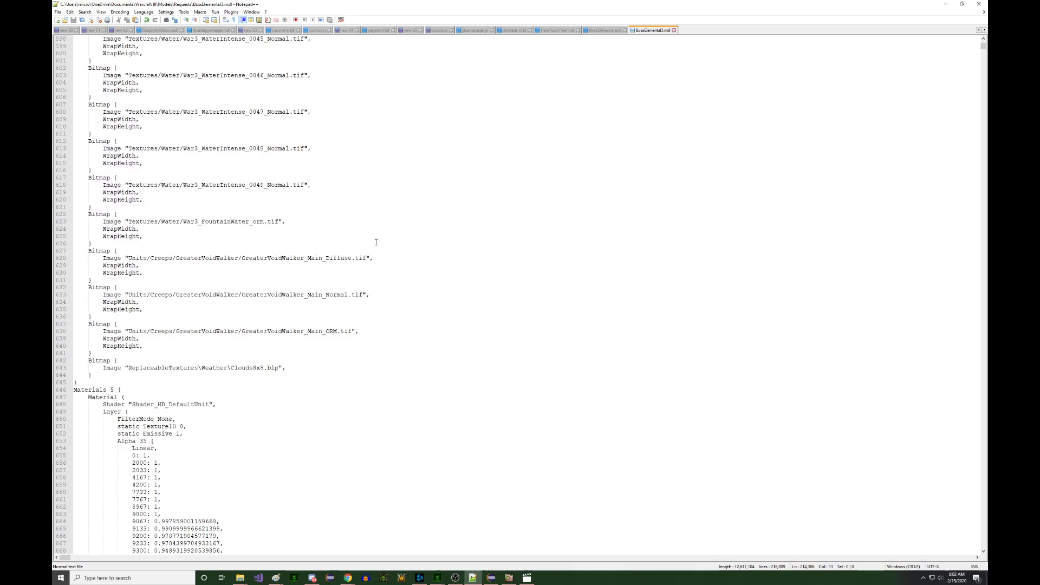
left_click_drag(101, 381, 139, 356)
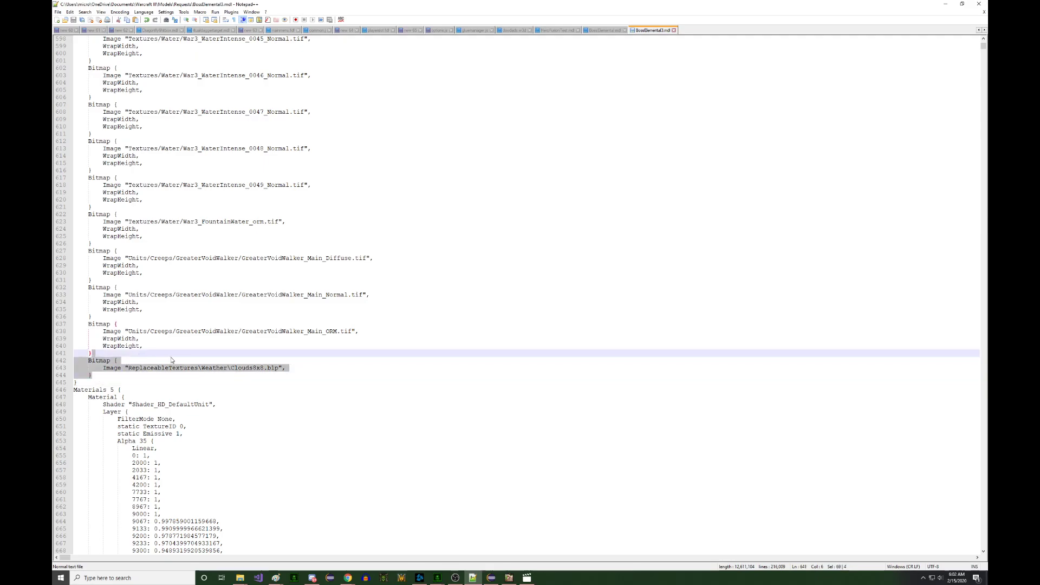
key("ctrl+d")
left_click(267, 390)
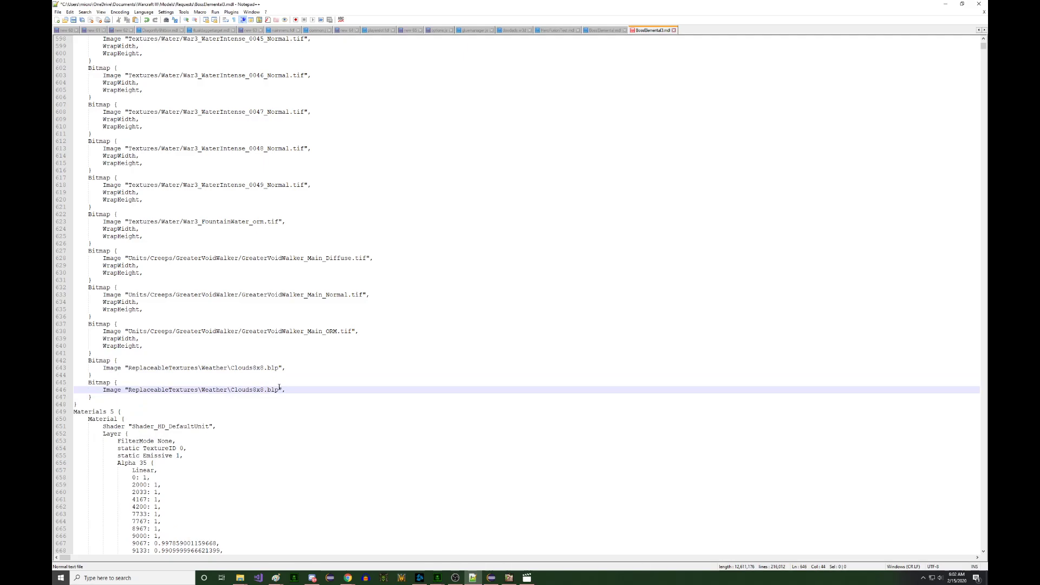
key("ctrl+shift+Left")
key("ctrl+shift+Left")
key("ctrl+shift+Left")
key("ctrl+shift+Left")
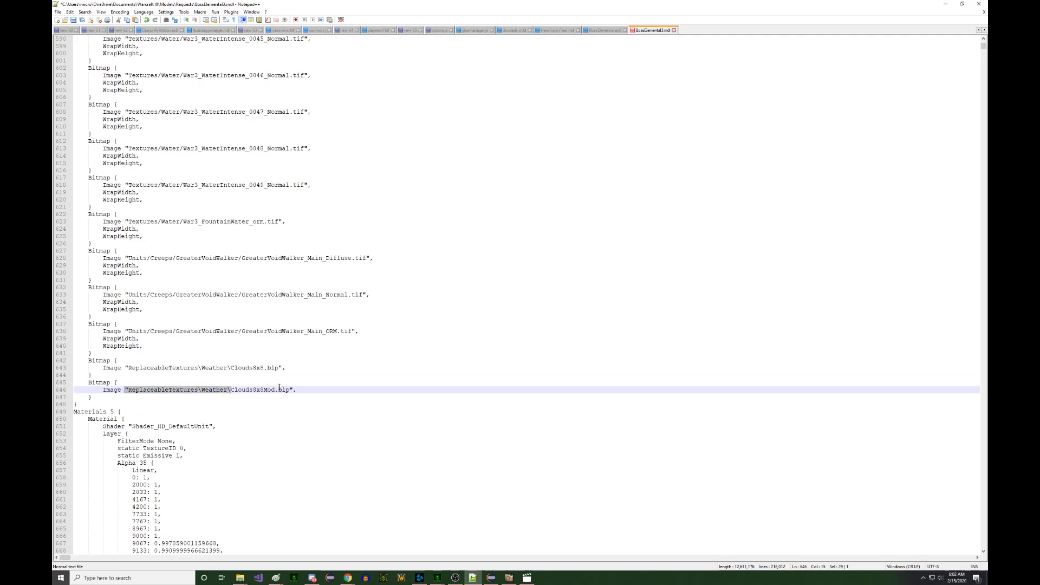
type("Textures\\")
key("ctrl+s")
left_click(617, 237)
left_click(536, 295)
left_click(467, 346)
- Find the StandChannelMagic2 emitter and delete the last digit of its TextureID 111
key("ctrl+f")
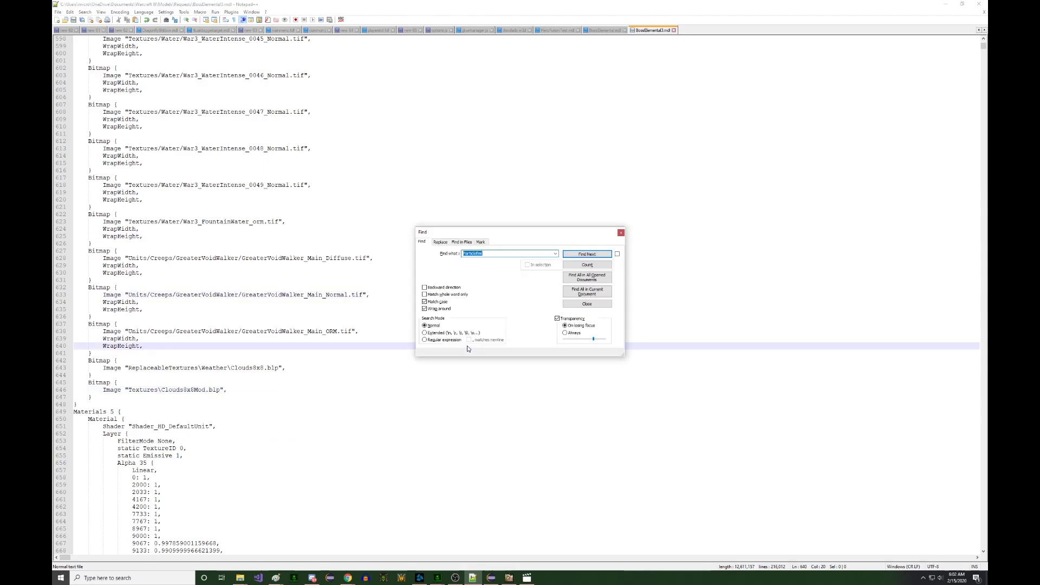
key("Return")
key("Escape")
scroll(441, 342, "down", 20)
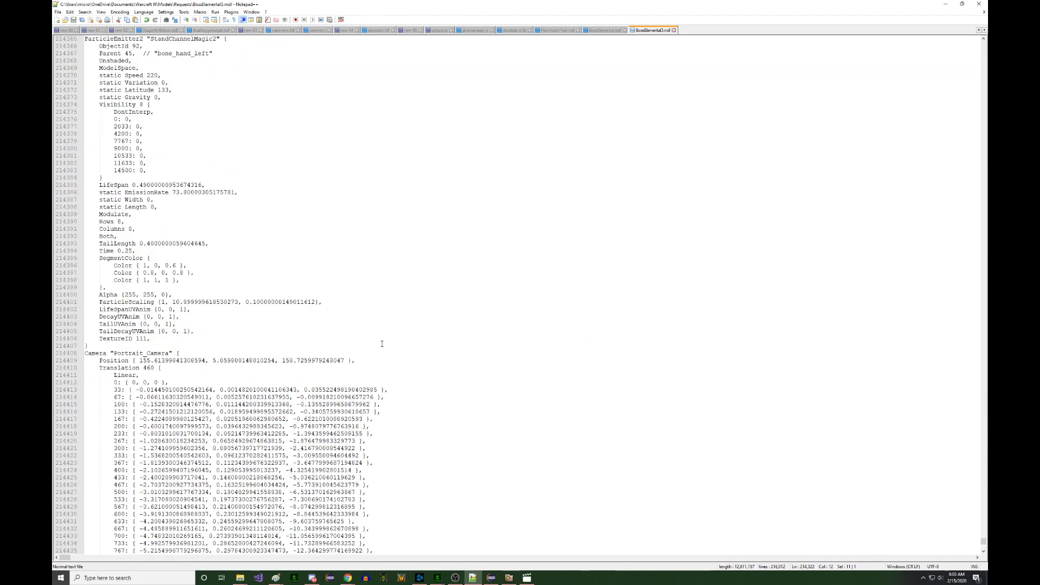
scroll(336, 331, "up", 6)
left_click(110, 346)
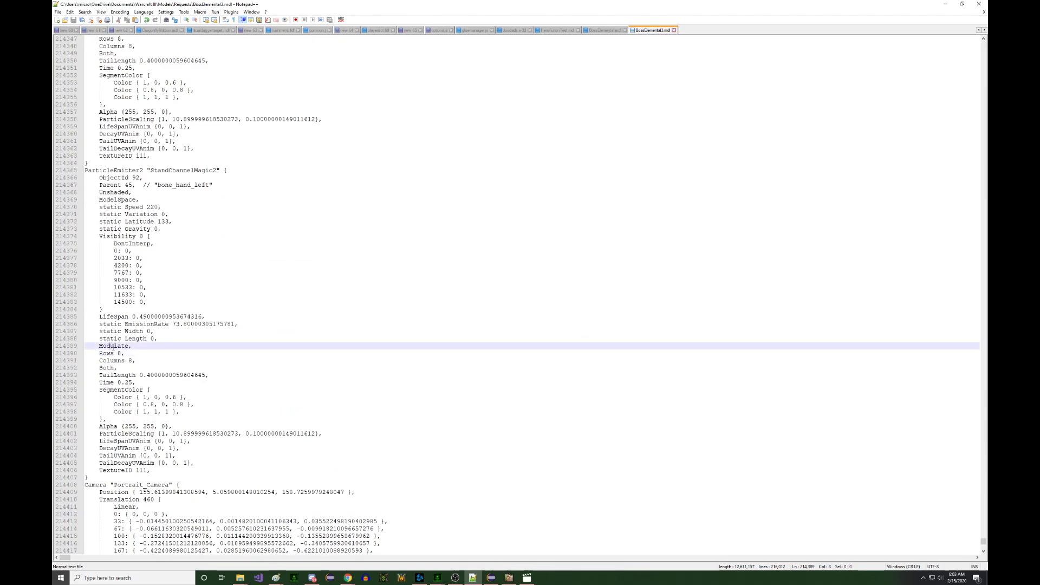
left_click(148, 470)
key("BackSpace")
- Complete TextureID 112 and reload BossElemental3.mdl in Retera Model Studio
type("2")
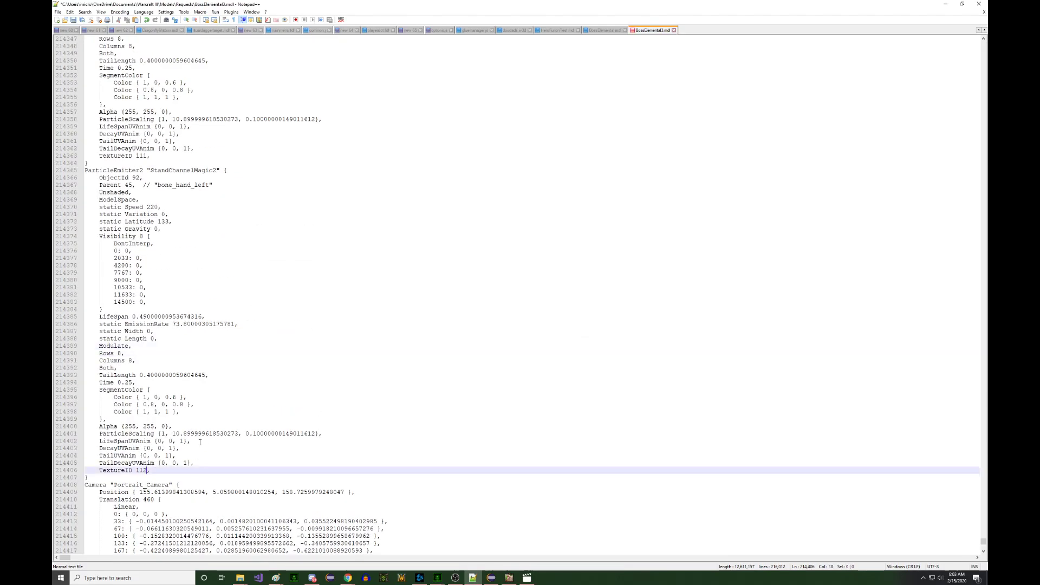
left_click(508, 578)
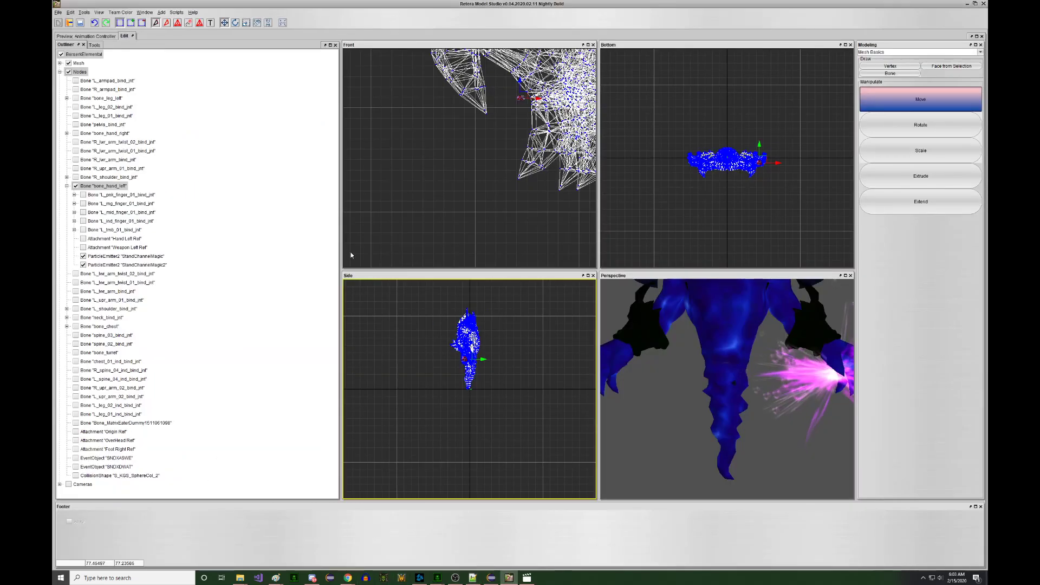
left_click(57, 13)
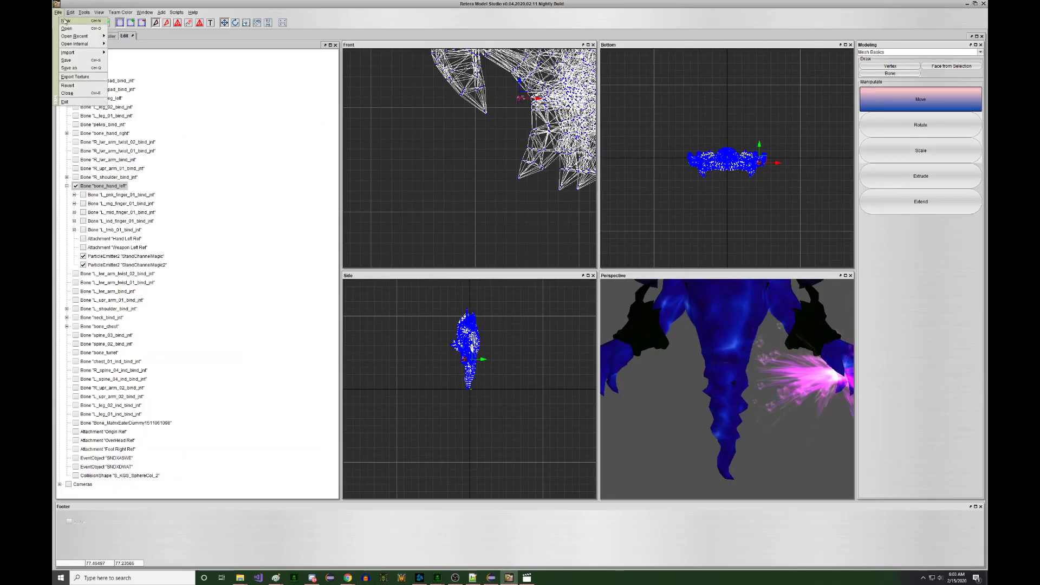
mouse_move(76, 36)
left_click(163, 36)
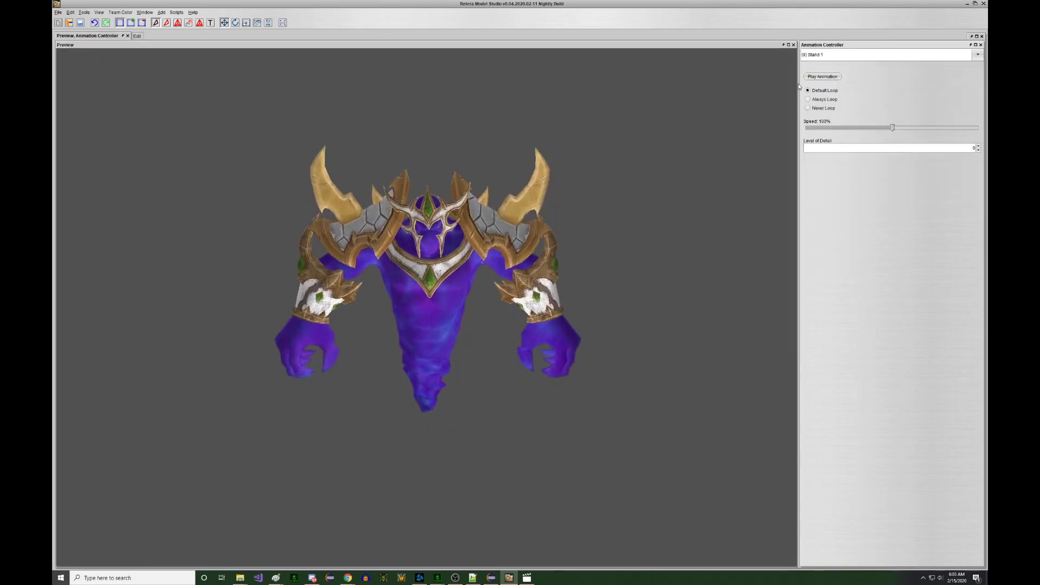
- Play (8) Stand Channel 1 to preview the dark clouds in the hand glow
left_click(863, 52)
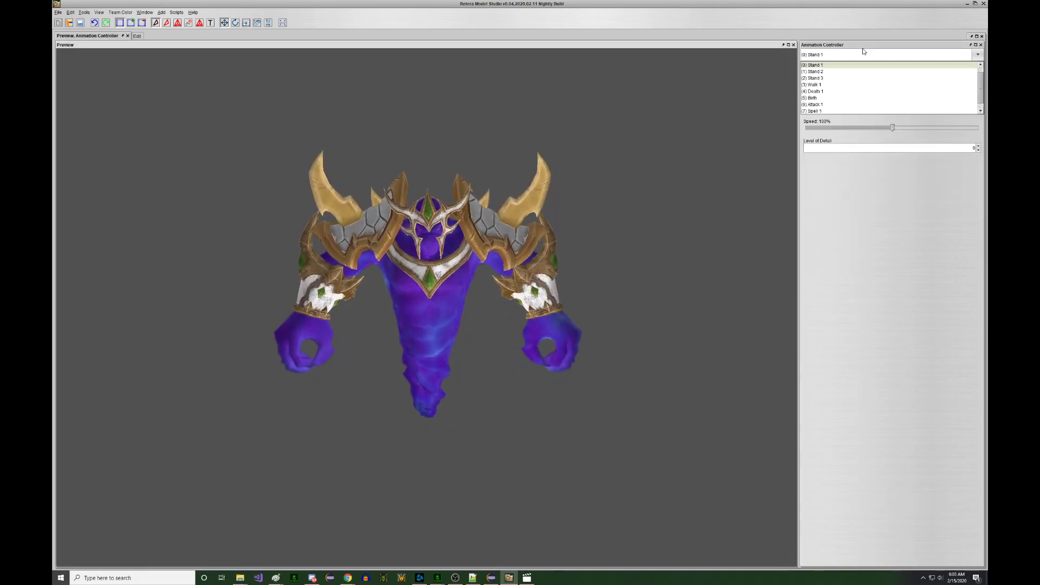
scroll(869, 81, "down", 1)
left_click(869, 111)
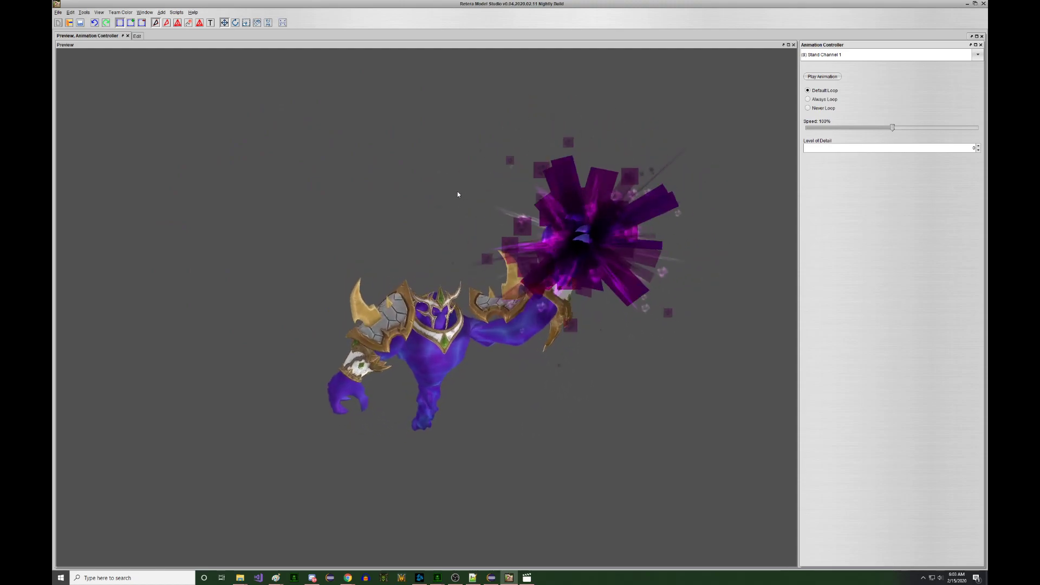
- Save the model as BossElemental4.mdx in Warcraft III Binary Model format
left_click(58, 12)
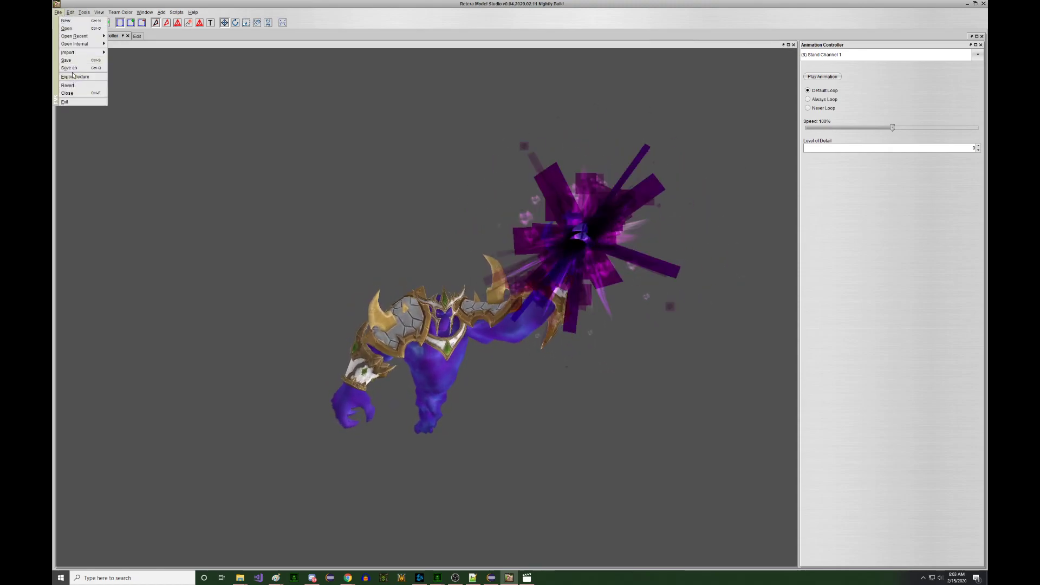
left_click(73, 73)
left_click(493, 340)
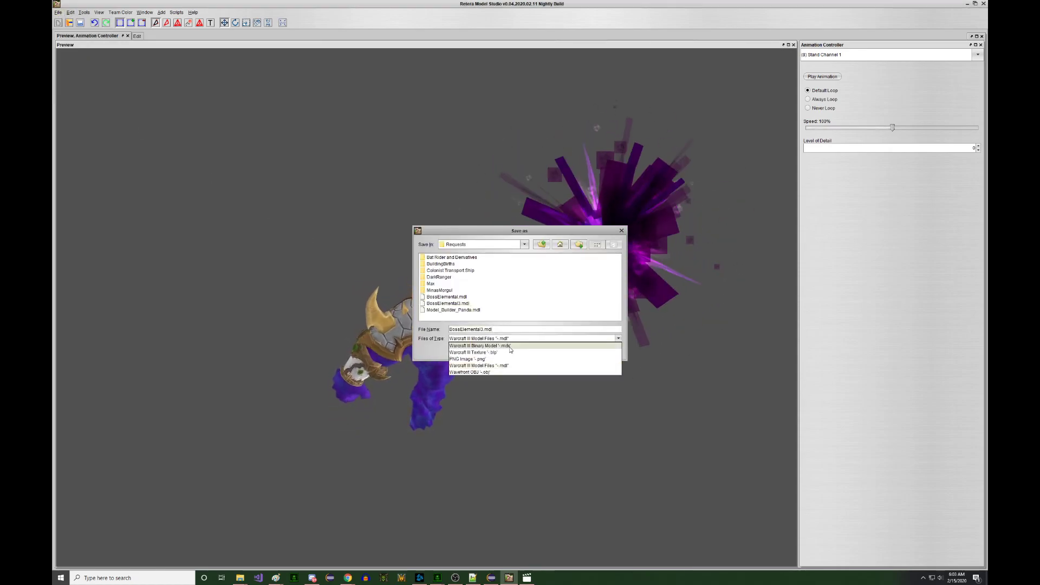
left_click(509, 348)
left_click(483, 328)
key("BackSpace")
type("4")
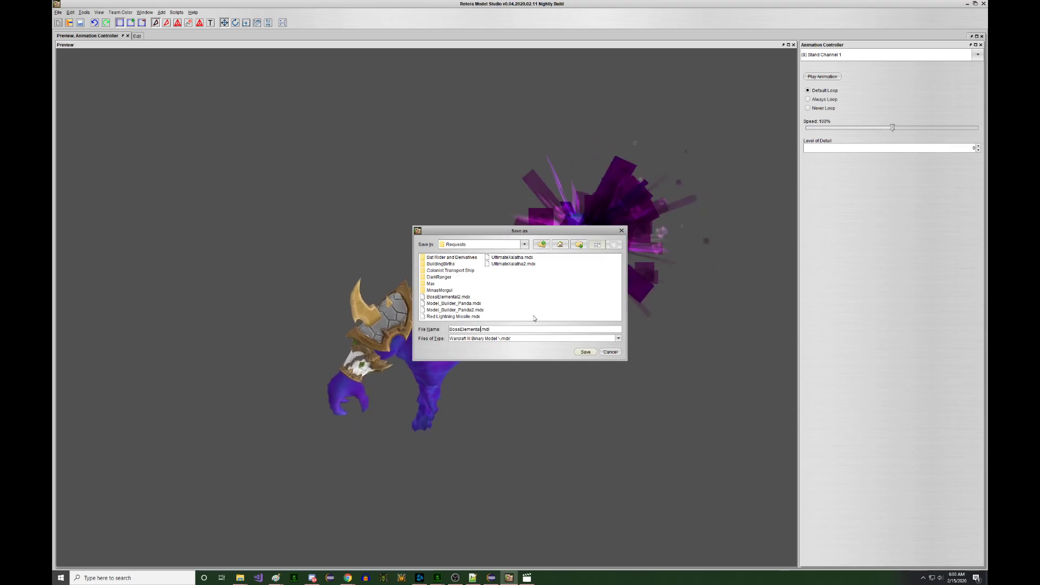
key("Return")
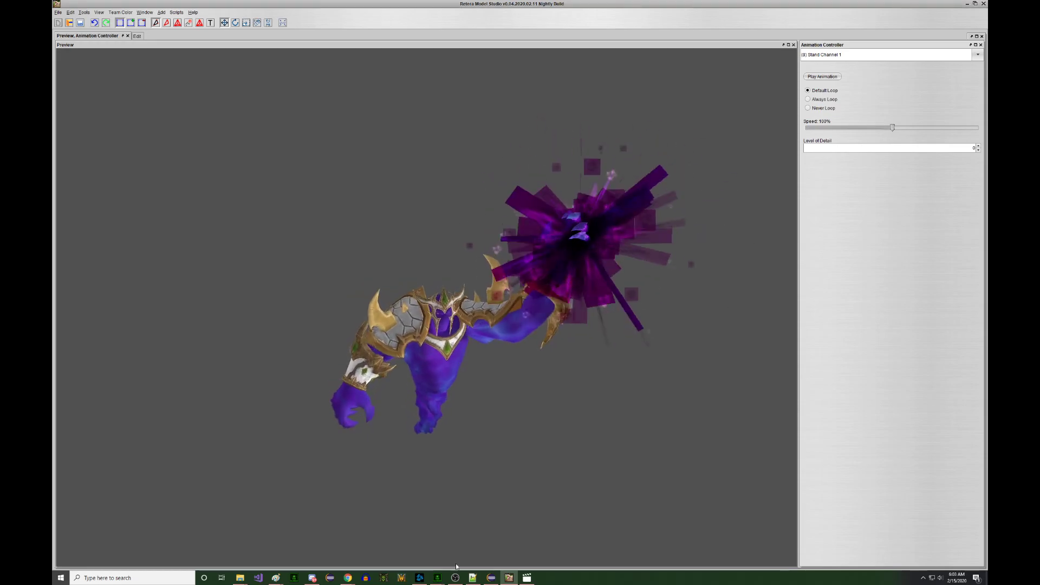
left_click(444, 580)
left_click(475, 557)
- Import Models\Requests\BossElemental4.mdx through the F12 Asset Manager and save the map
key("ctrl+shift+c")
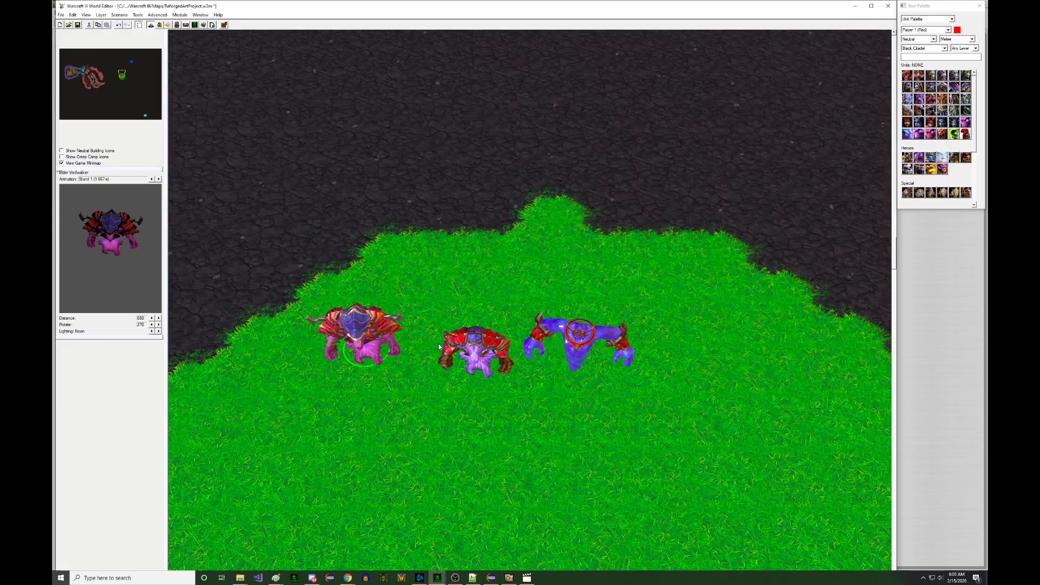
key("F12")
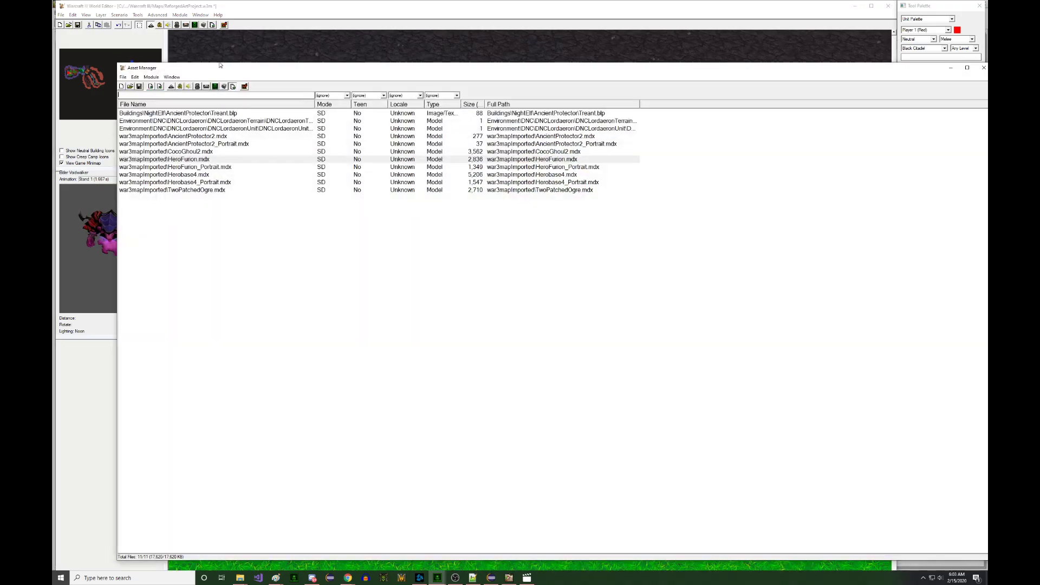
left_click(170, 87)
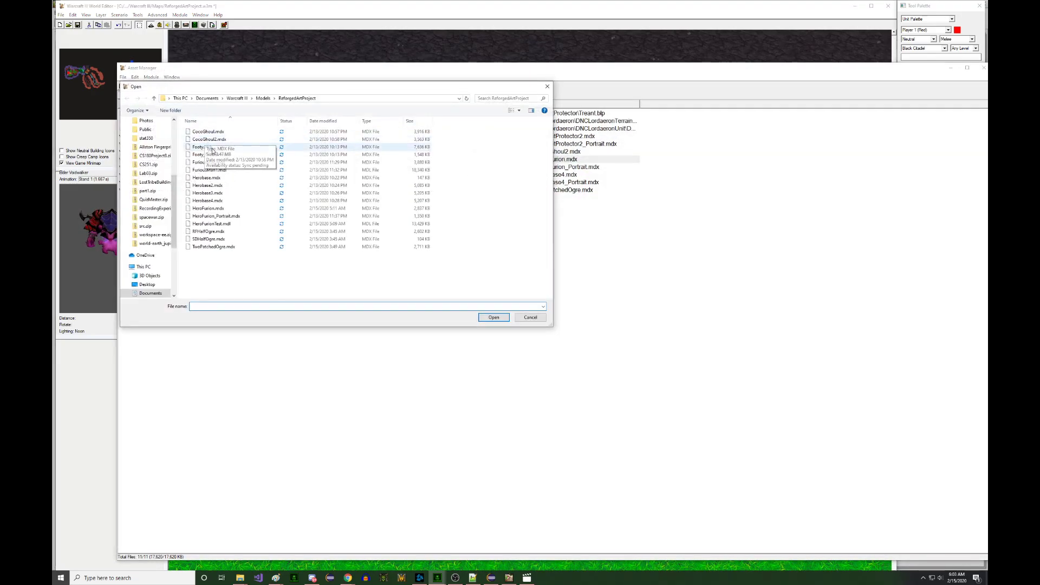
left_click(270, 98)
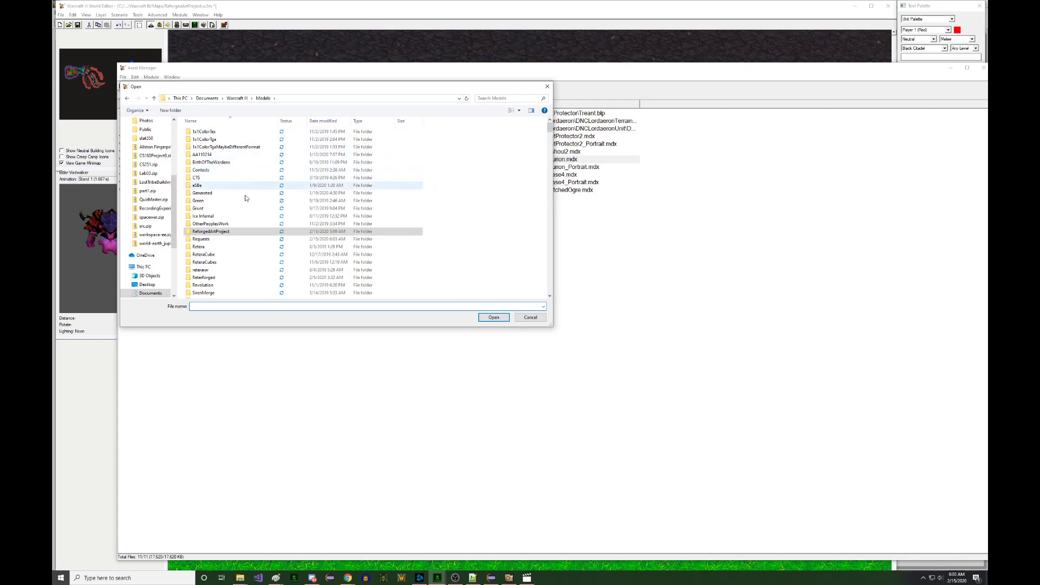
double_click(216, 239)
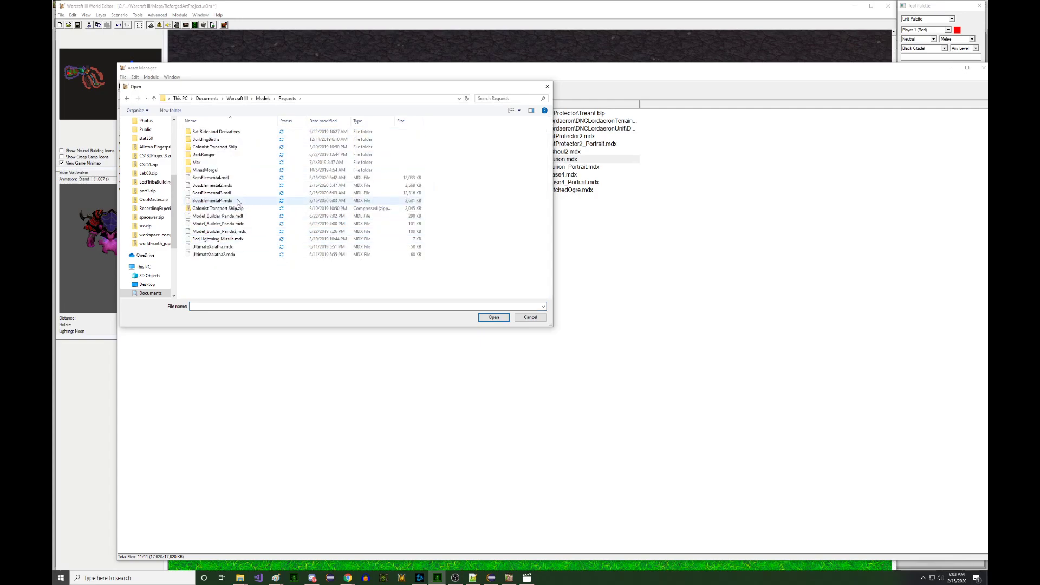
double_click(212, 201)
left_click(140, 87)
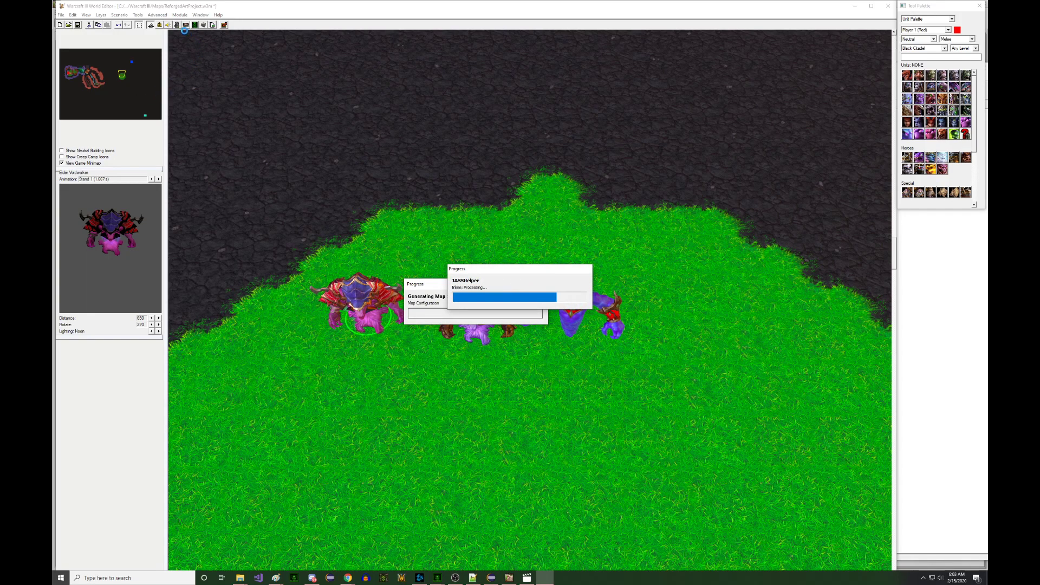
- Create a new custom unit based on the Berserk Elemental in the Object Editor
left_click(177, 25)
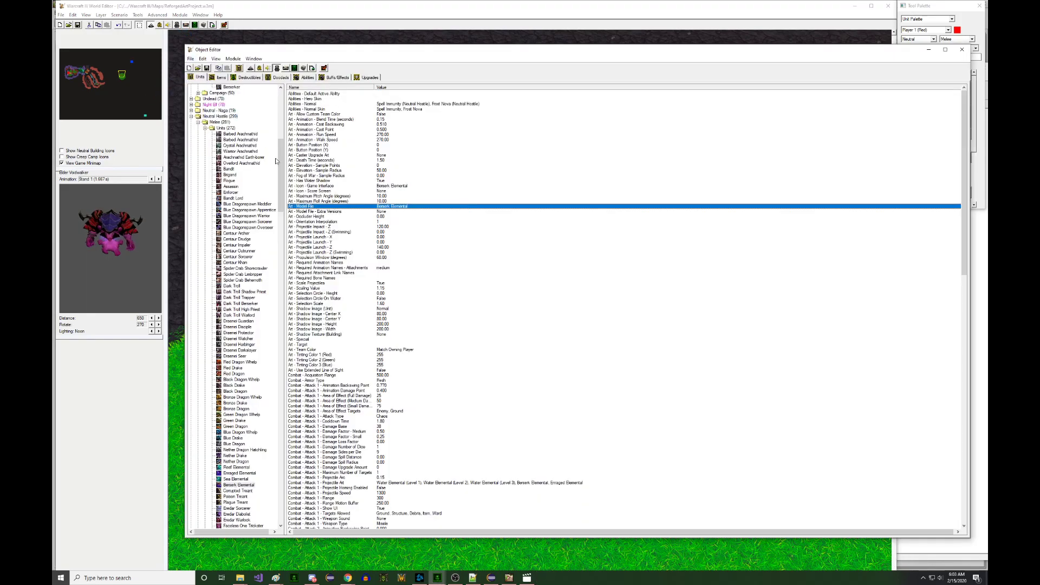
left_click(263, 186)
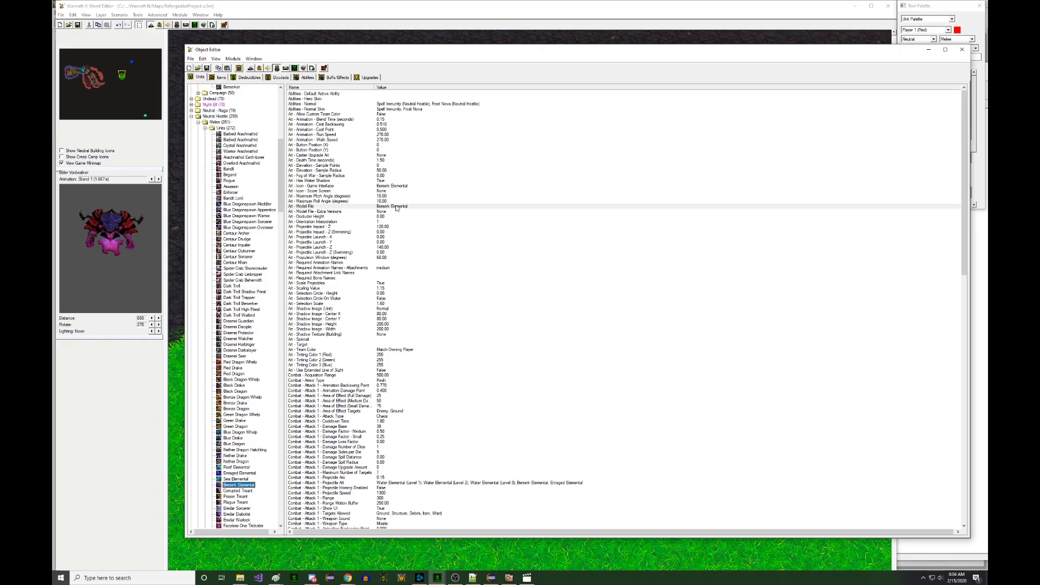
left_click(397, 207)
left_click(269, 483)
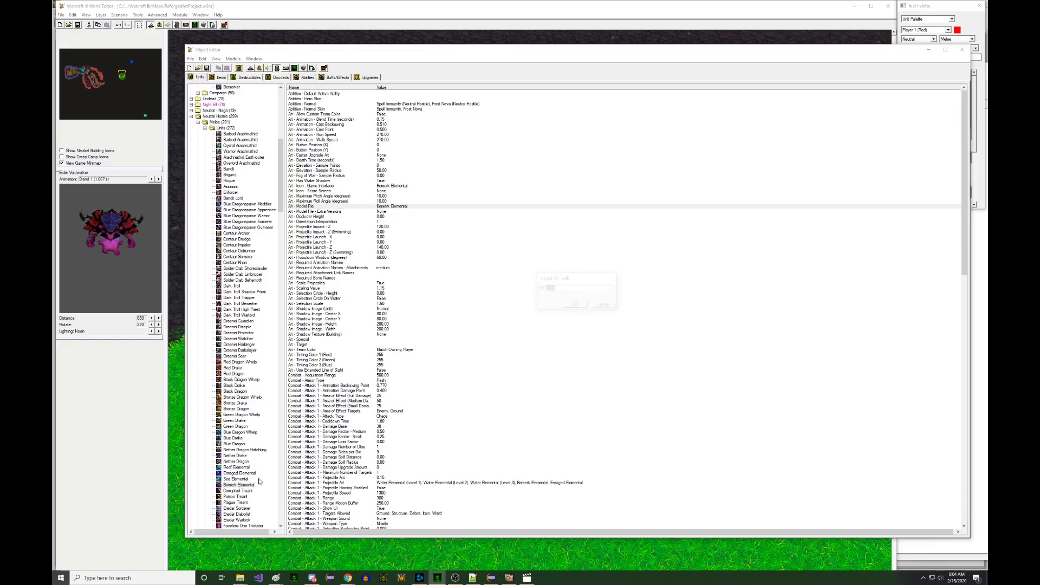
key("Return")
- Set the unit's Art - Scaling Value to 1.3 and its model file to BossElemental4.mdx
double_click(336, 288)
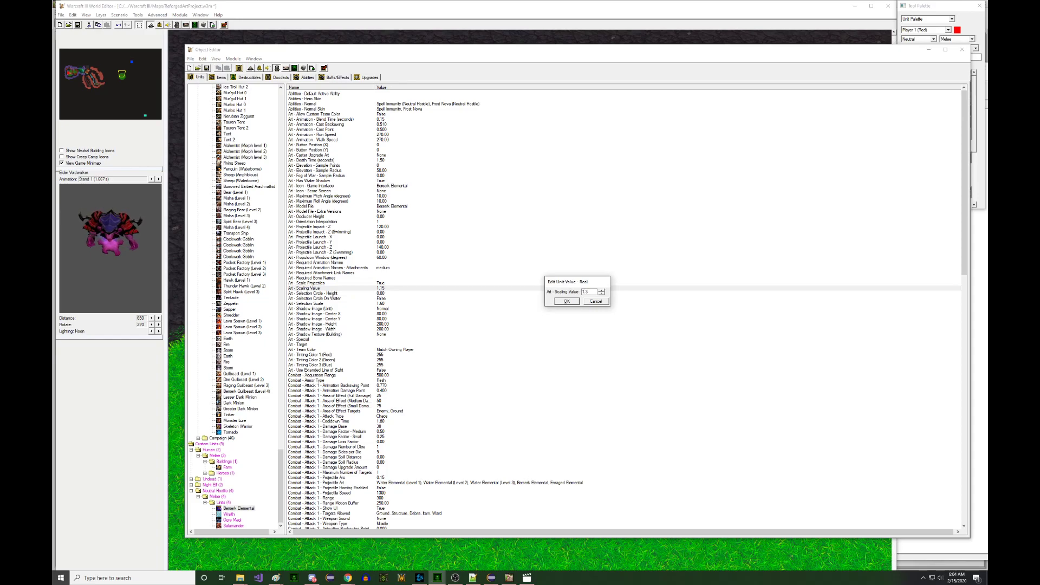
key("Return")
double_click(409, 207)
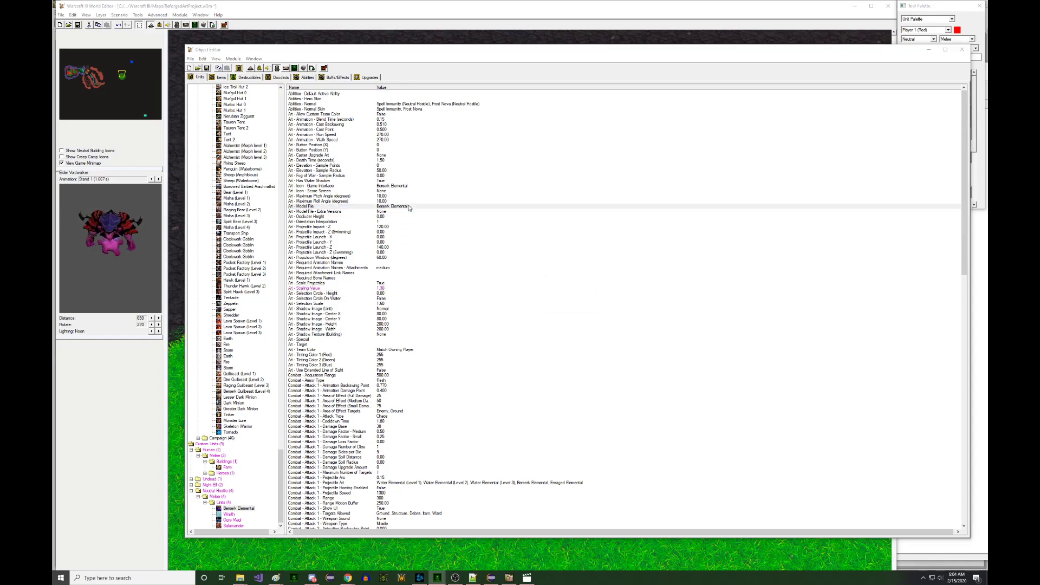
left_click(502, 298)
left_click(572, 323)
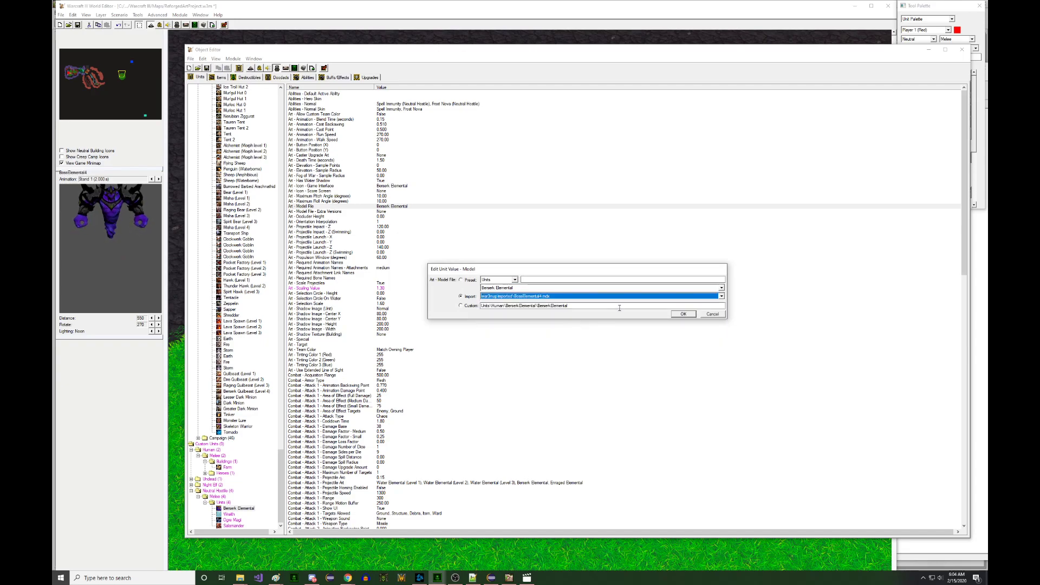
left_click(683, 314)
- Filter the Tool Palette to custom Dalaran Ruins units and pick the Berserk Elemental
key("F3")
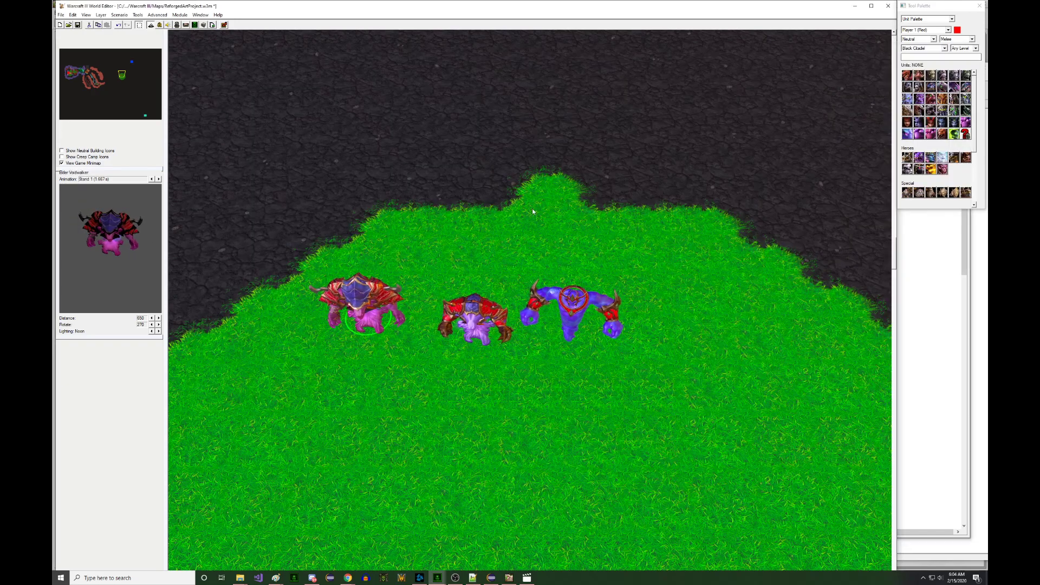
left_click(958, 40)
left_click(951, 55)
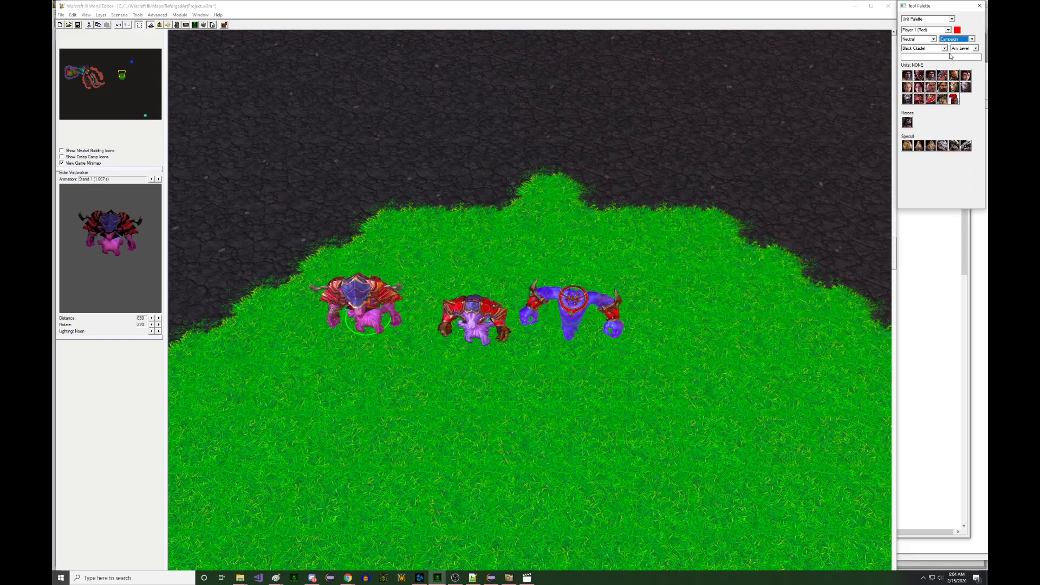
left_click(908, 75)
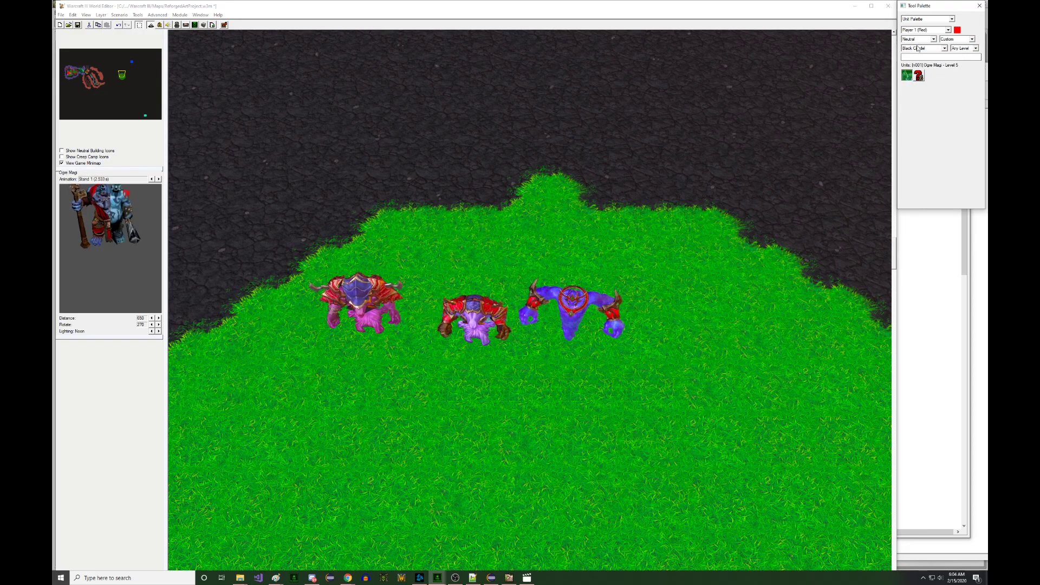
left_click(918, 48)
left_click(930, 79)
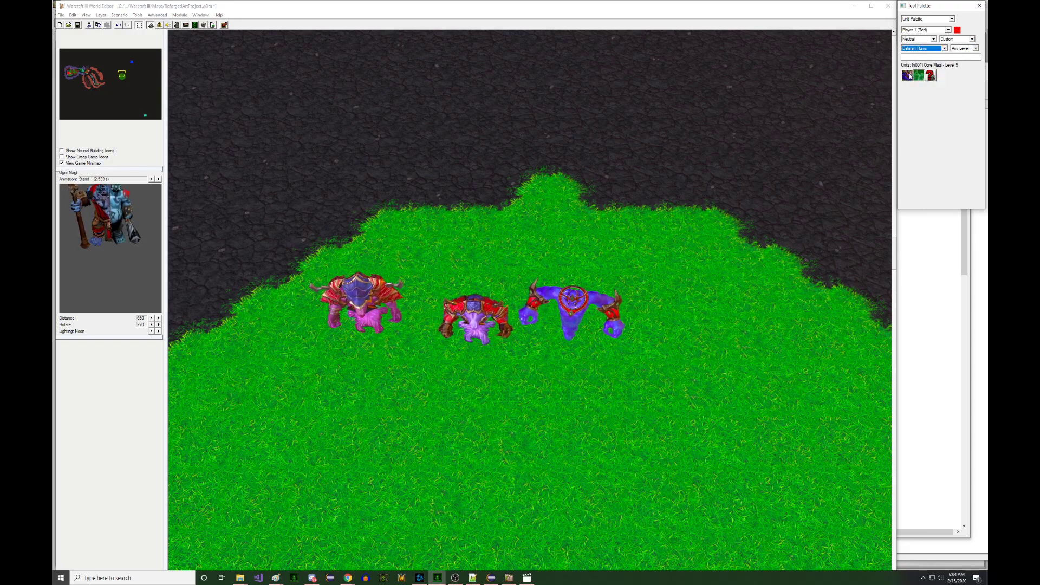
left_click(910, 76)
- Place the Berserk Elemental on the grass right of the other elementals, then reopen its object data
left_click(669, 257)
left_click(645, 356, "ctrl")
left_click_drag(659, 295, 541, 280)
scroll(564, 314, "up", 3)
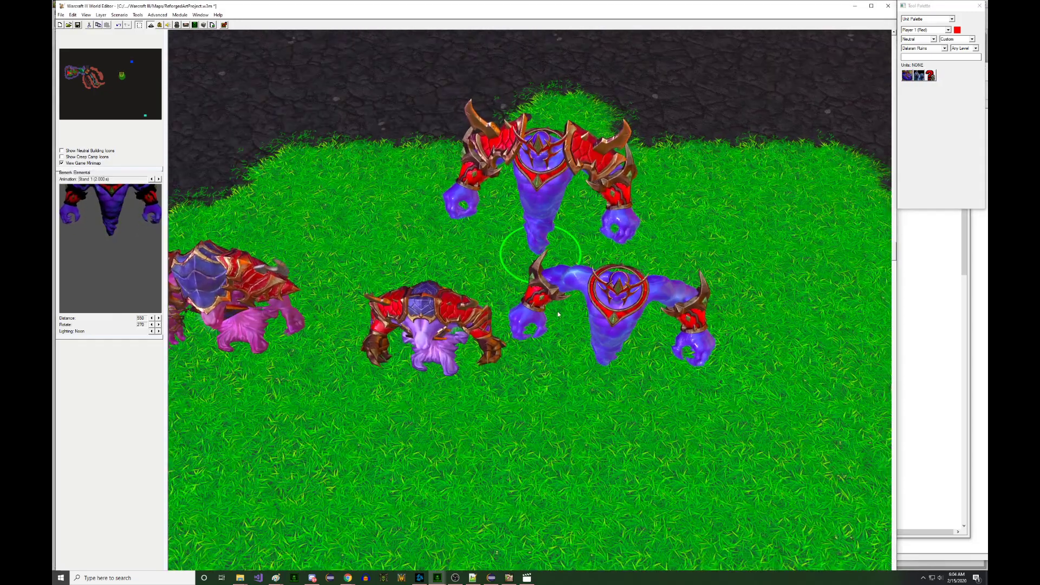
scroll(564, 314, "down", 5)
right_click_drag(672, 339, 612, 297)
left_click_drag(460, 228, 589, 328)
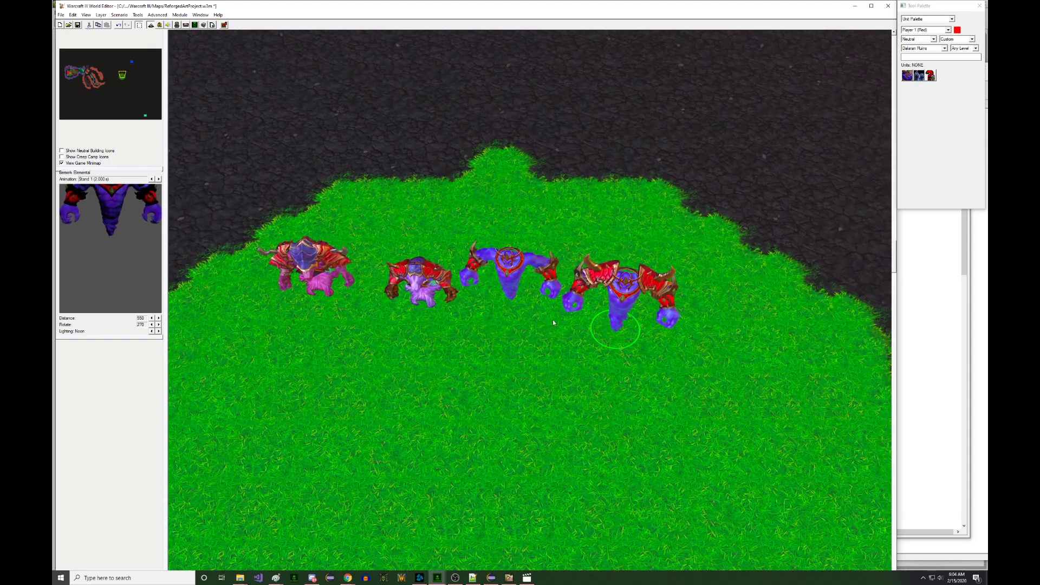
scroll(117, 243, "down", 5)
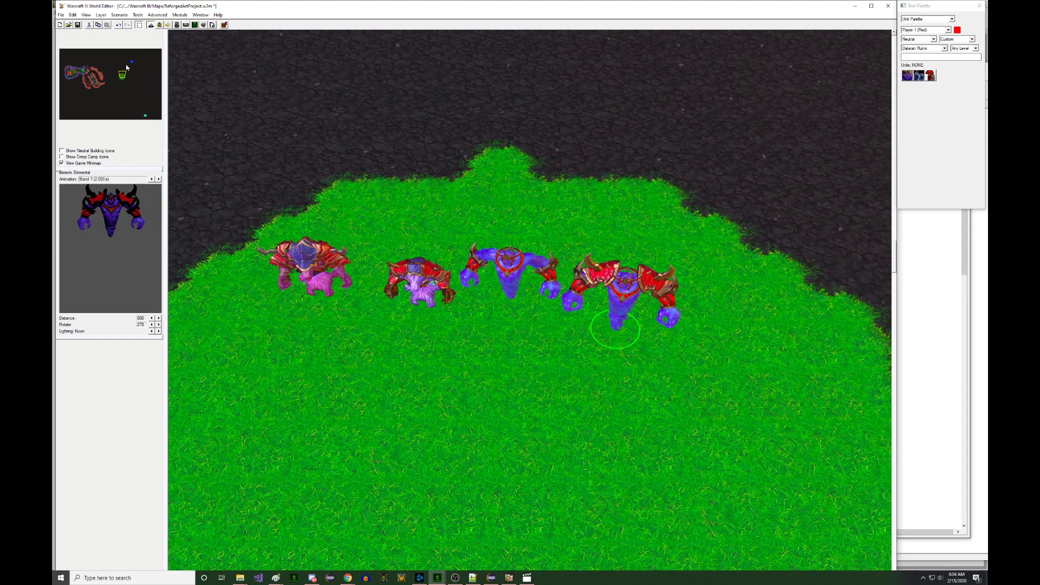
key("F6")
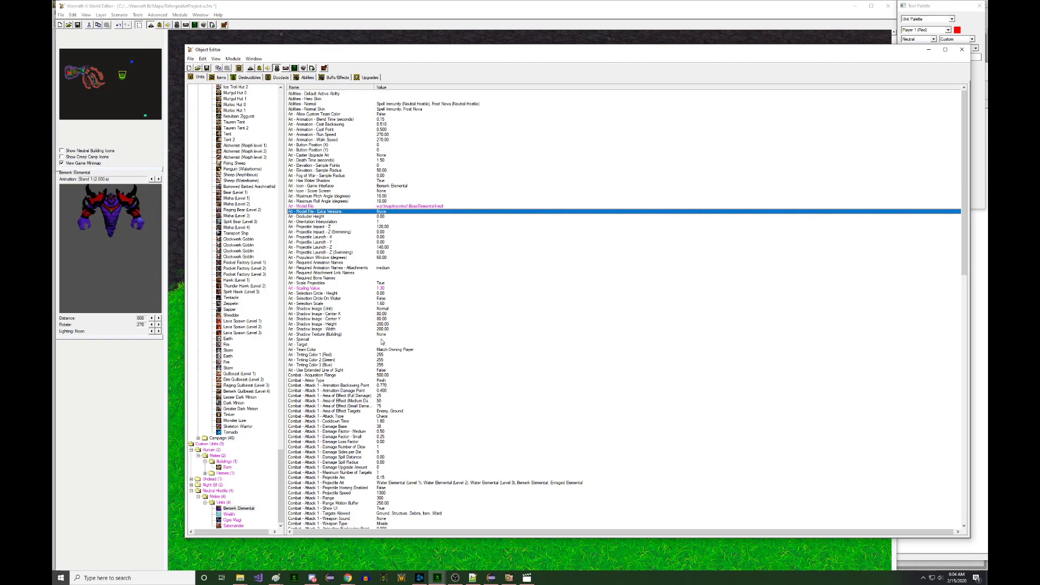
- Enter the animation tag in the unit's Art - Required Animation Names field
left_click(342, 264)
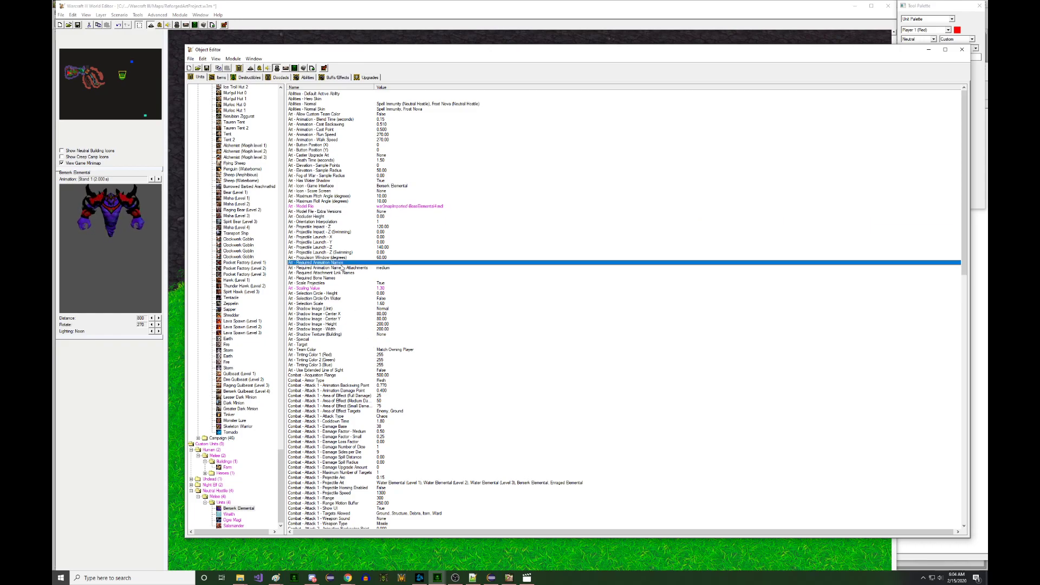
double_click(342, 264)
key("Return")
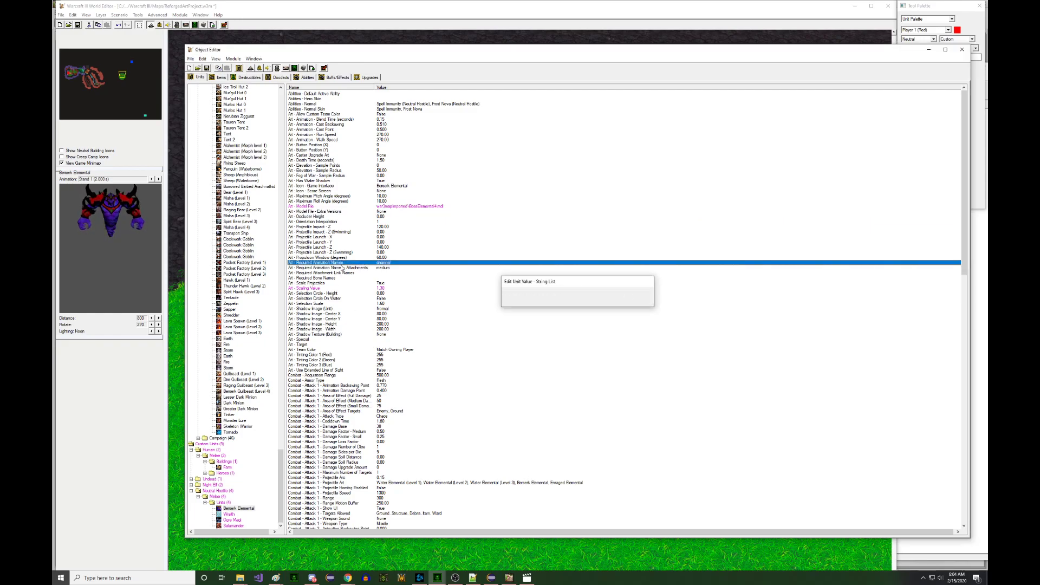
- Back on the map, zoom in on the boss elemental to check the purple hand particles
left_click(83, 231)
mouse_move(595, 298)
right_mouse_down()
mouse_move(583, 296)
mouse_move(642, 306)
mouse_move(589, 310)
right_mouse_up()
scroll(610, 305, "up", 1)
scroll(589, 310, "up", 3)
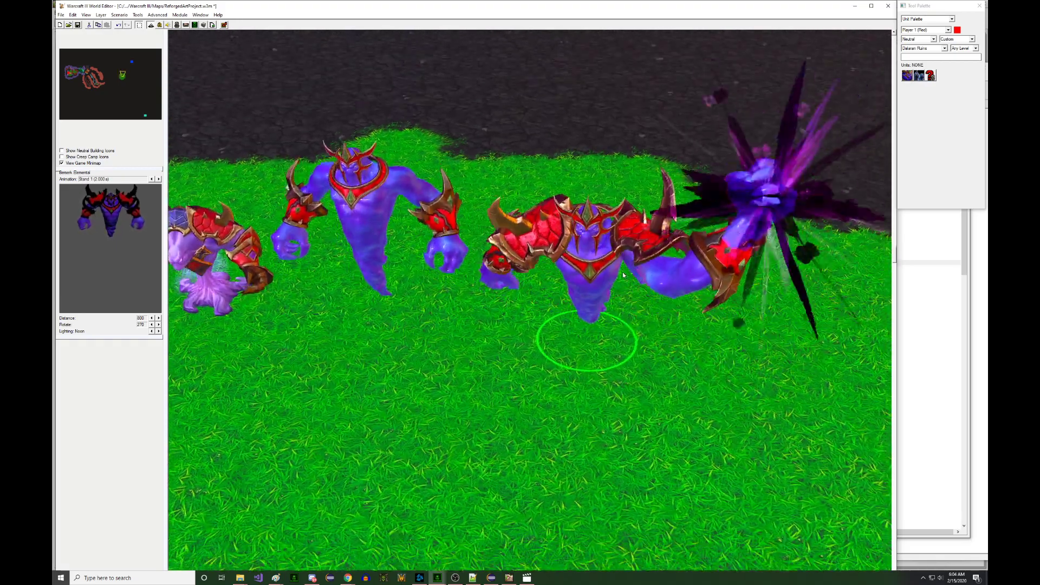
right_click_drag(626, 264, 565, 261)
scroll(566, 262, "down", 4)
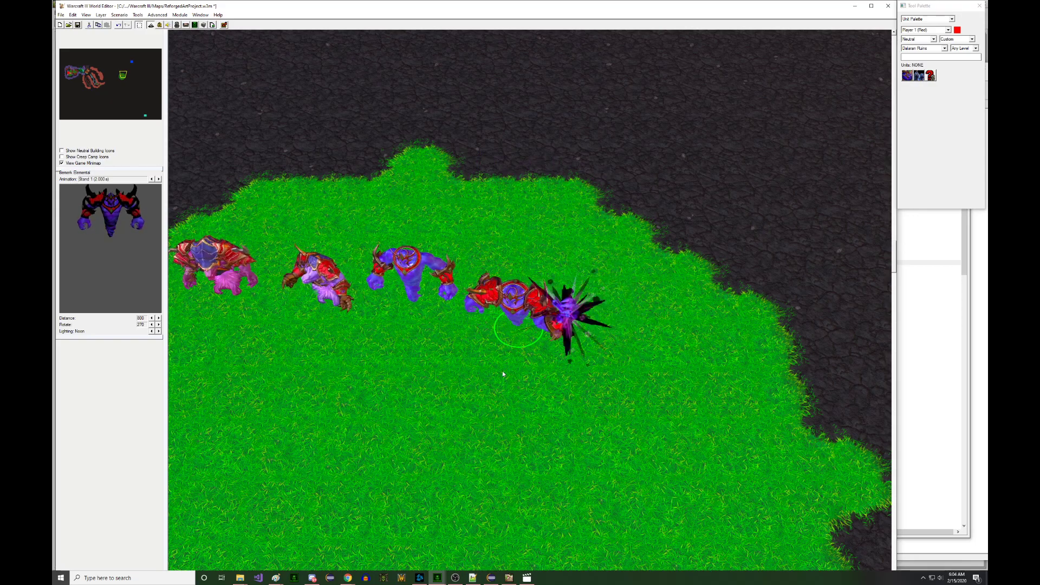
right_click_drag(515, 359, 520, 330)
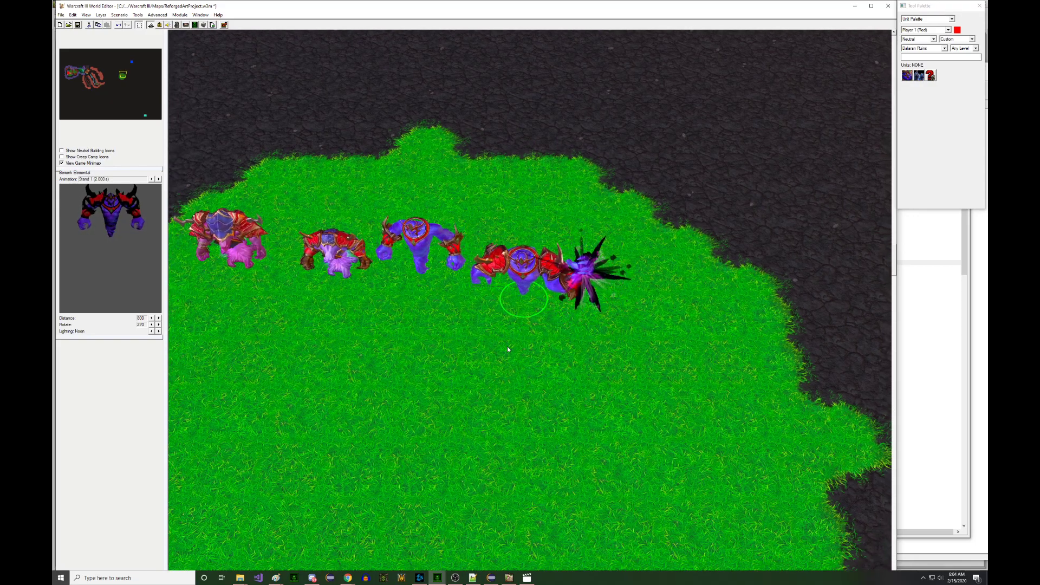
scroll(509, 349, "up", 5)
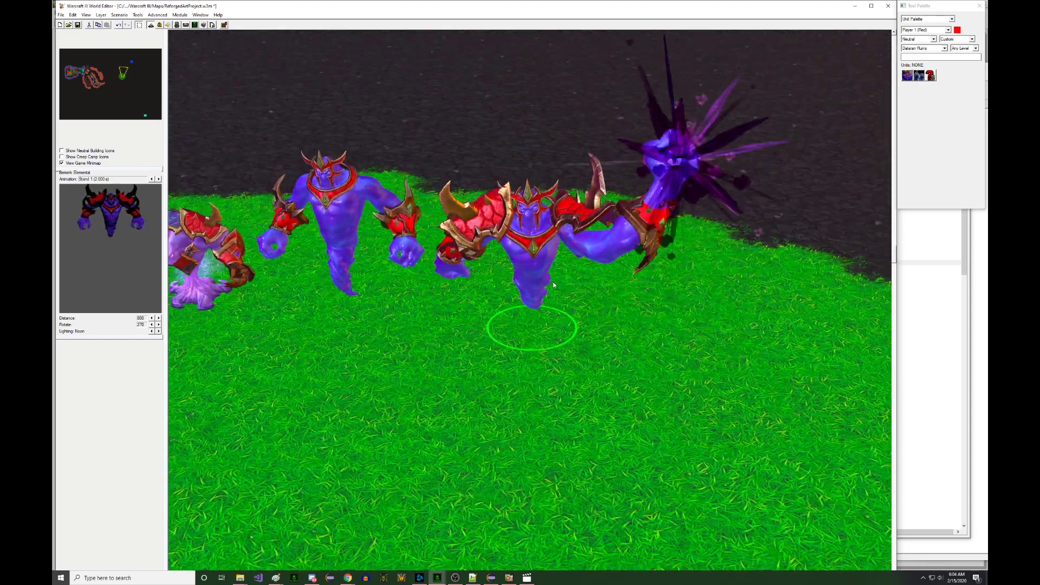
scroll(541, 273, "down", 5)
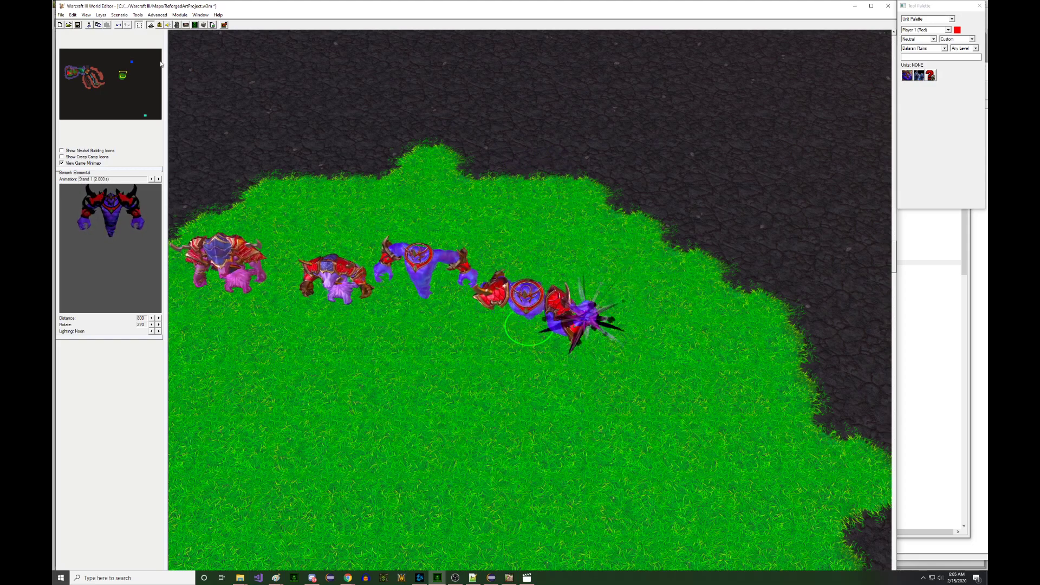
- Reset Art - Required Animation Names to default and step the preview to Stand Channel 1
key("F6")
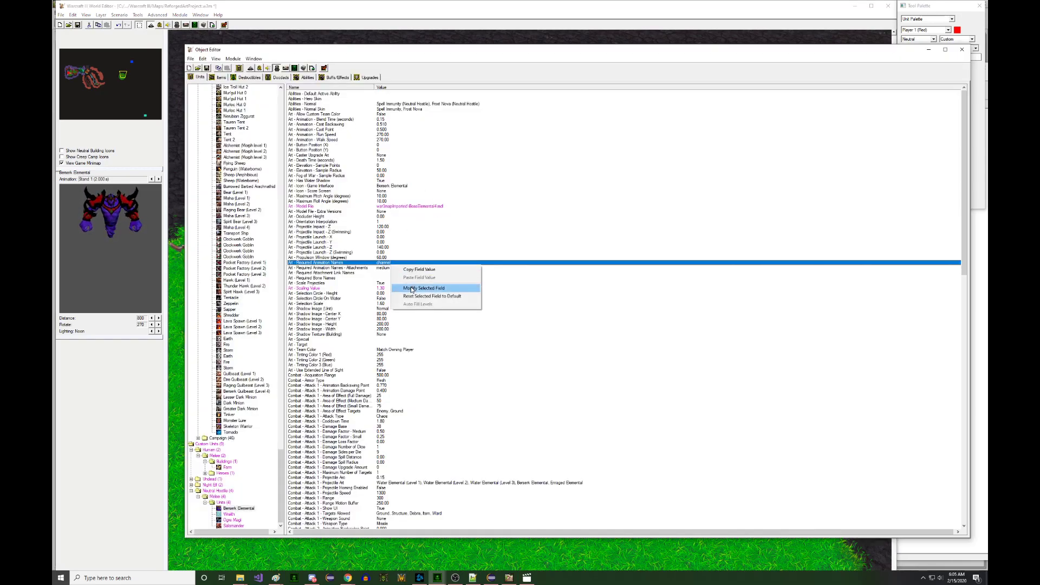
left_click(416, 296)
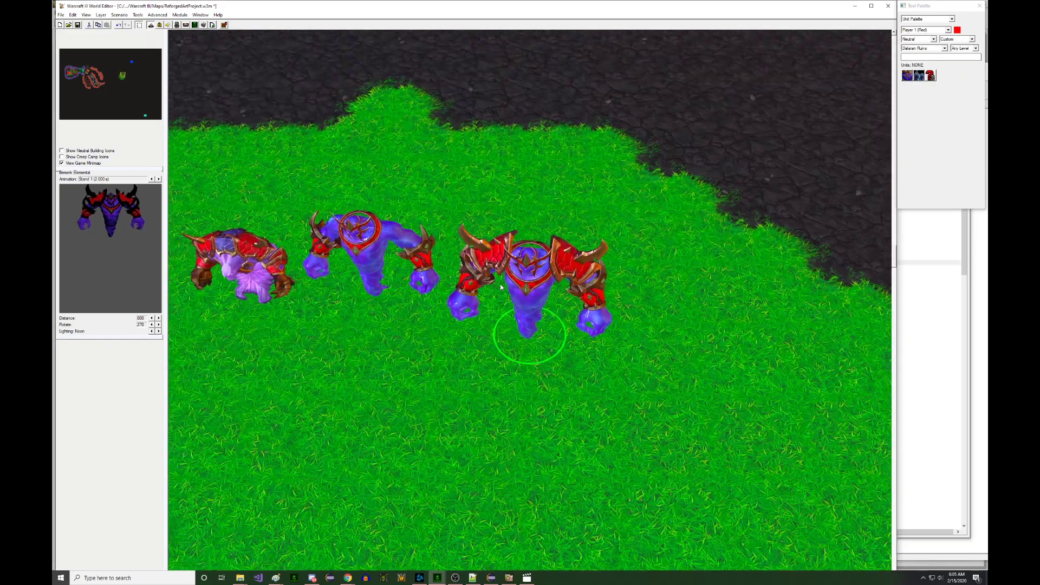
scroll(482, 288, "up", 1)
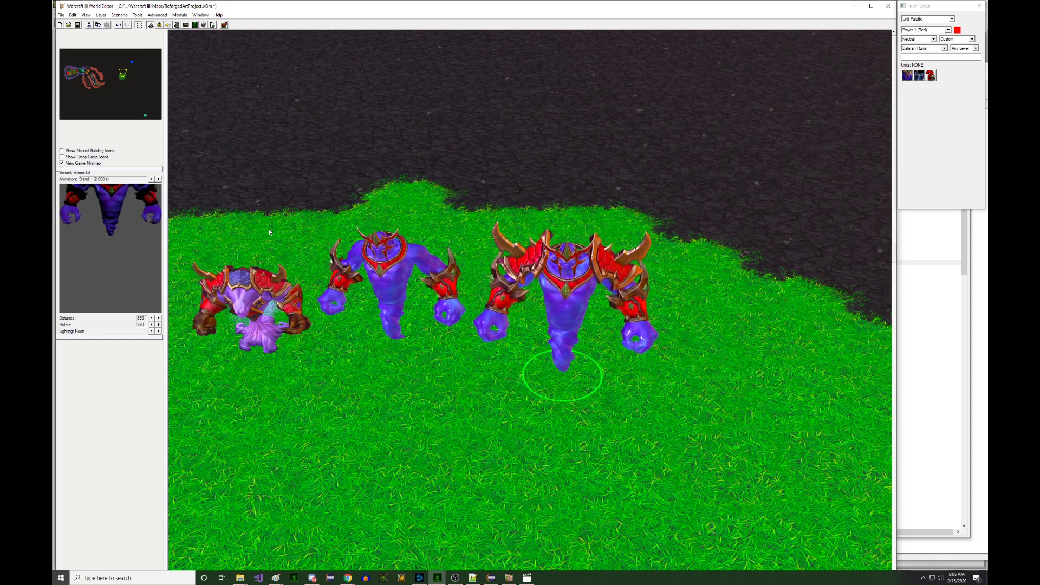
scroll(609, 251, "down", 2)
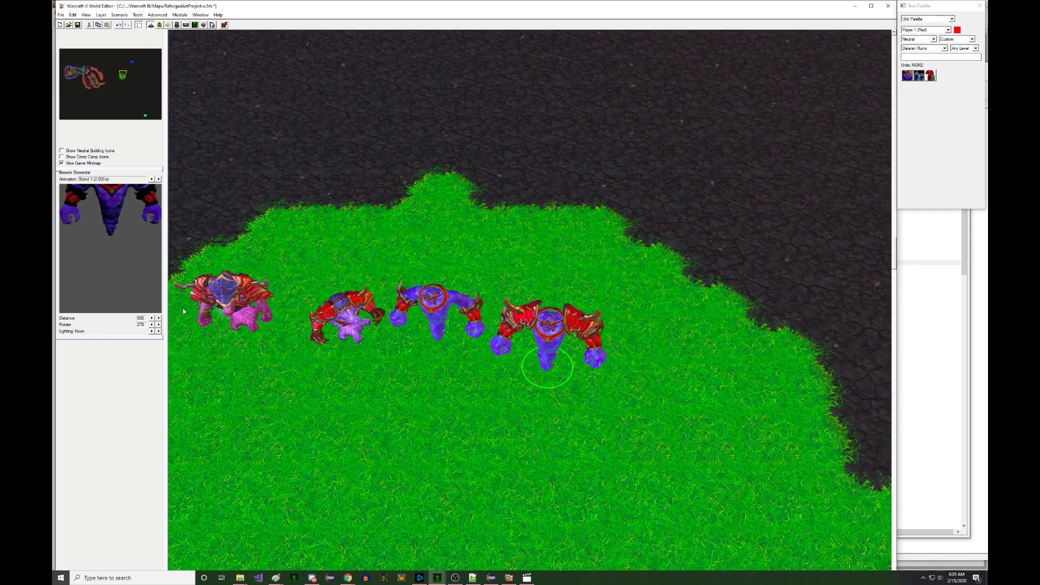
scroll(136, 267, "down", 5)
left_click(157, 179)
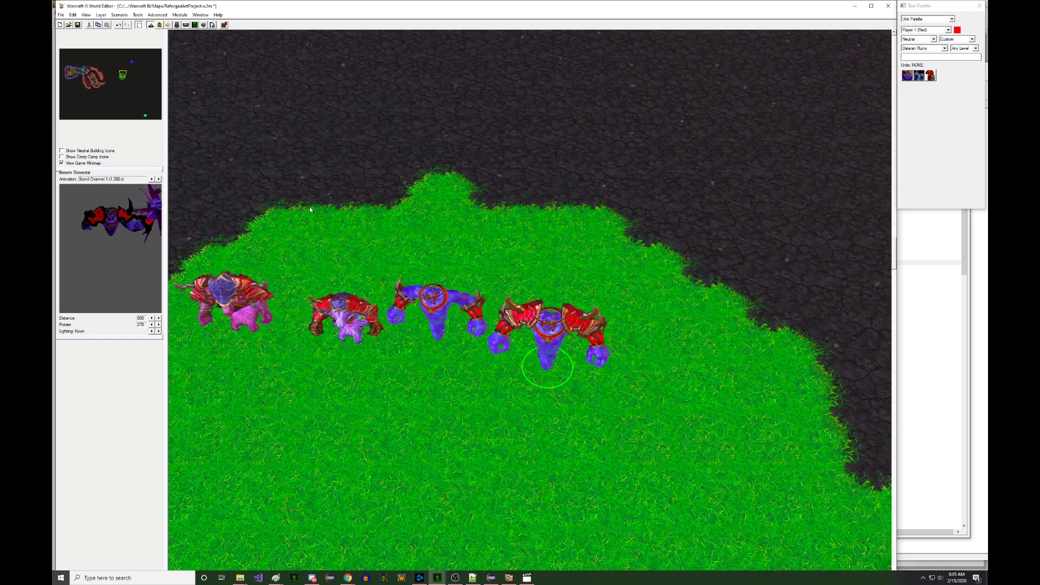
right_click_drag(306, 207, 348, 200)
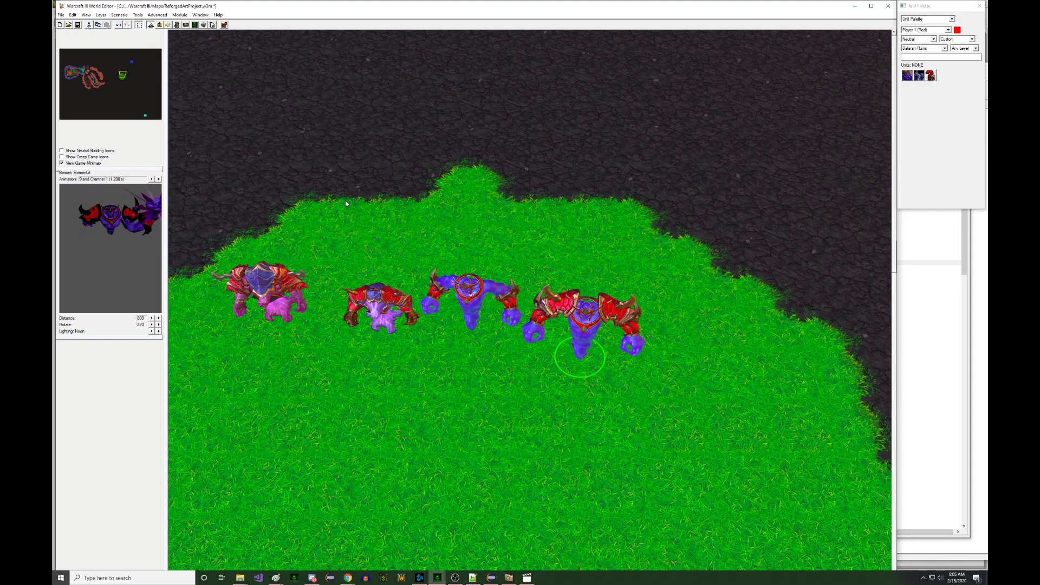